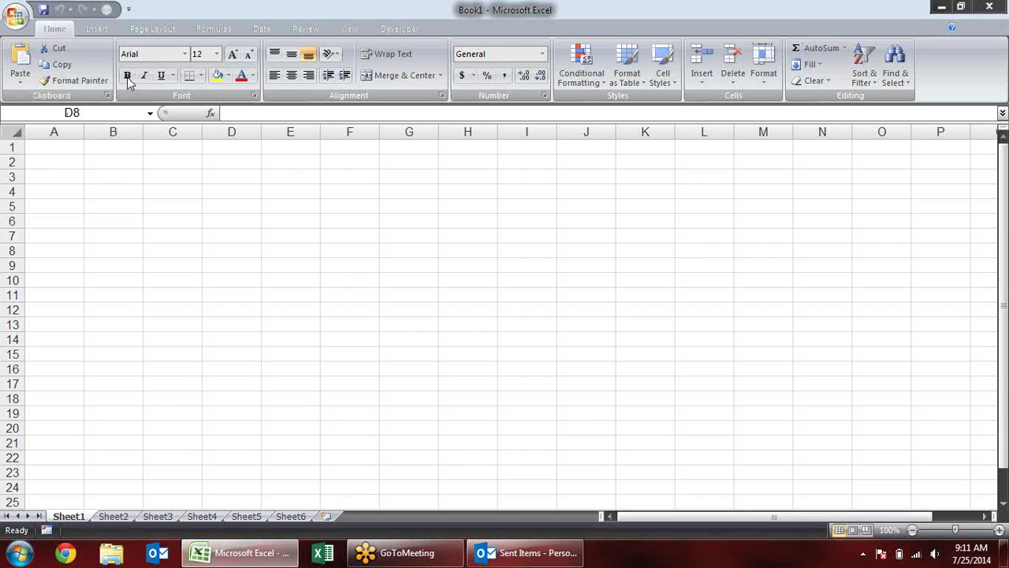
- Select C3:F14 and apply All Borders with Alt, H, B, A
click(239, 6)
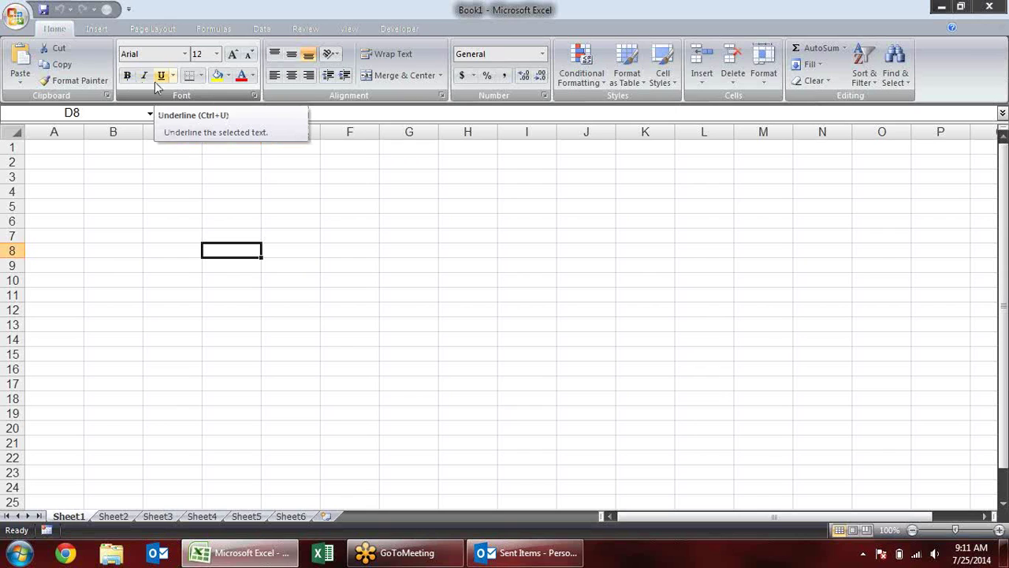
click(252, 207)
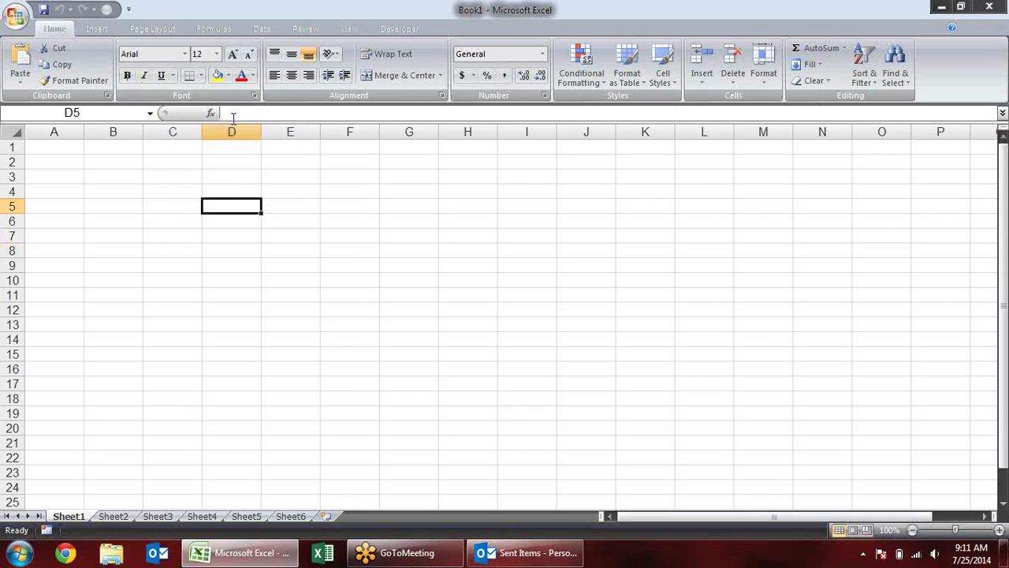
drag(185, 176, 349, 334)
key(alt+h)
key(b)
key(a)
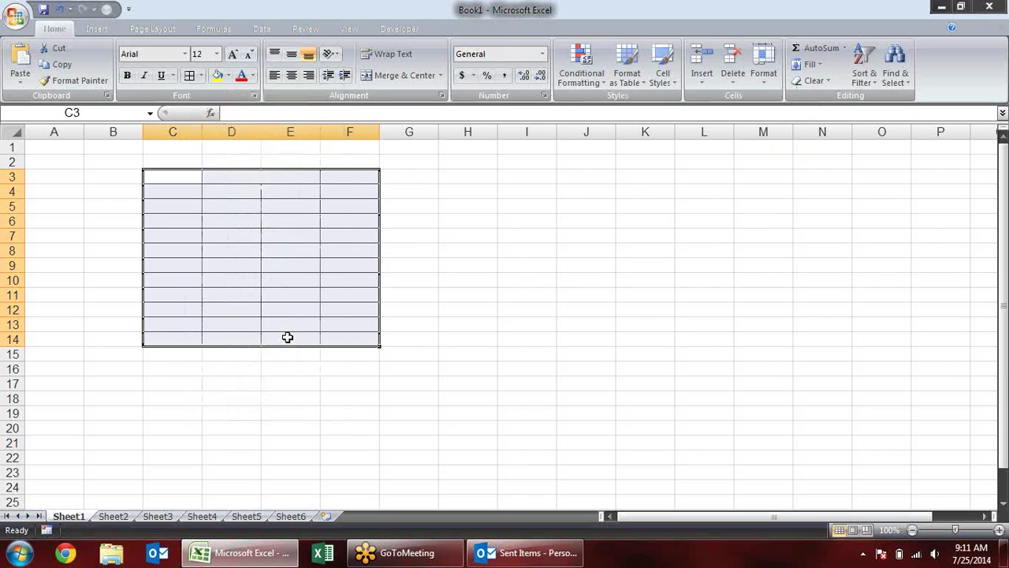
- Reselect C3:F14 to check the ruled grid, then clear the selection
click(430, 194)
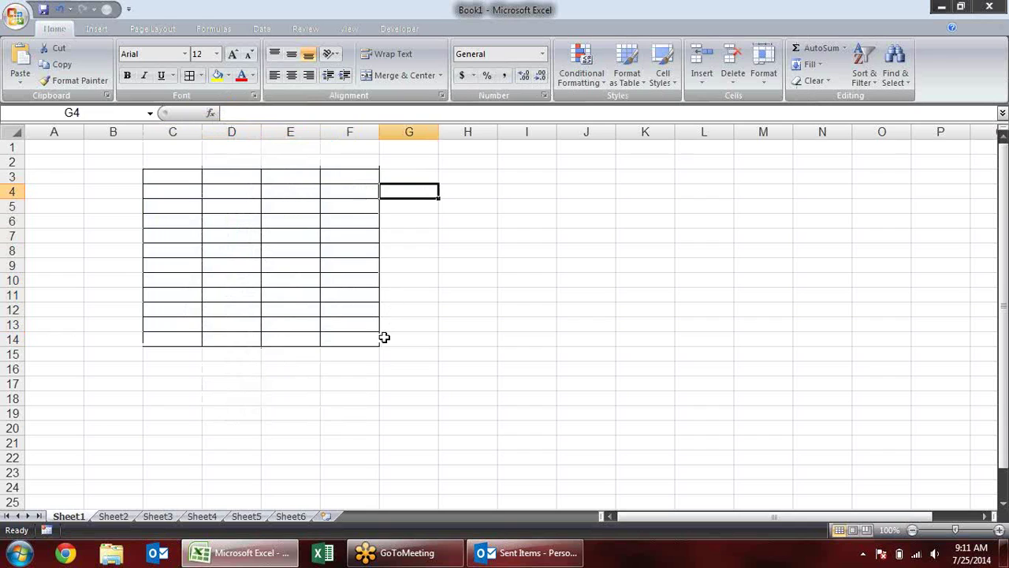
click(444, 268)
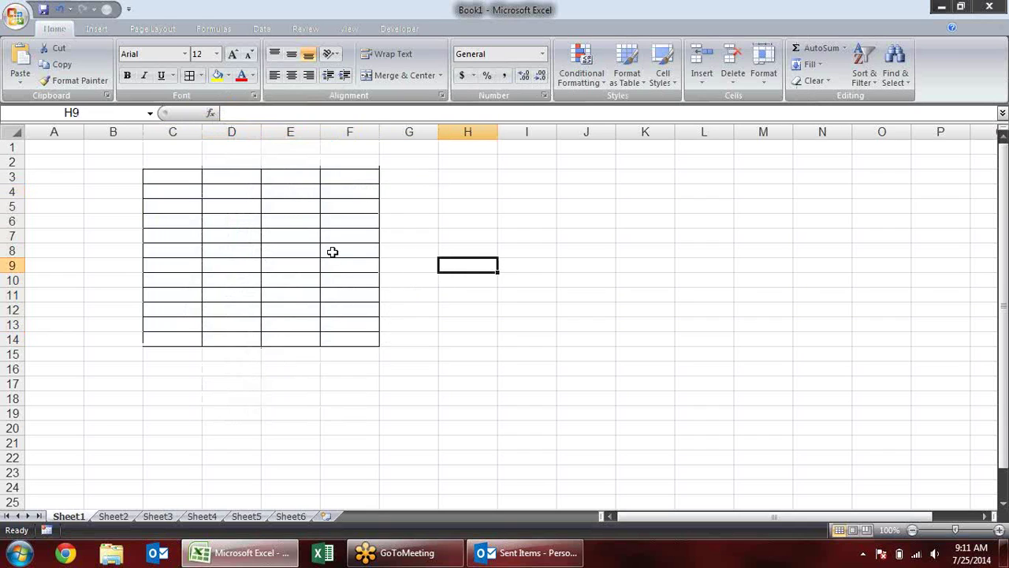
drag(179, 183, 342, 343)
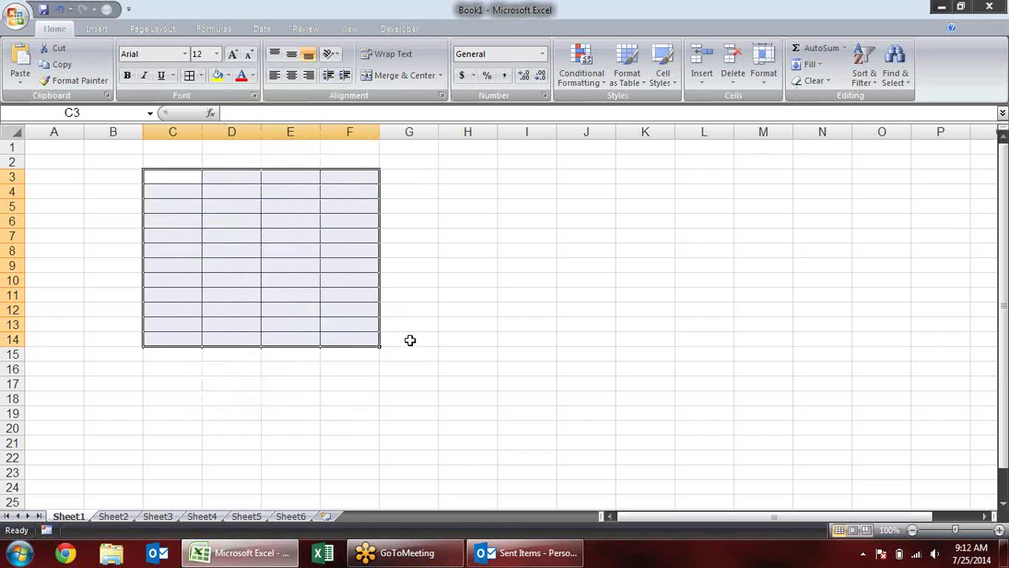
click(337, 416)
- Select H3:J13 and open the Borders list with Alt, H, B
drag(487, 173, 613, 324)
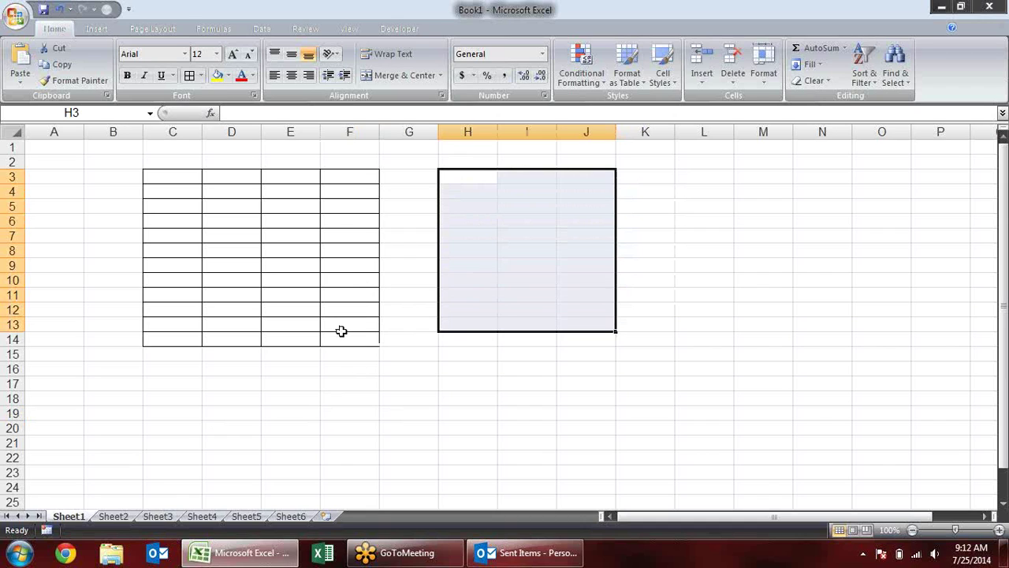
key(alt)
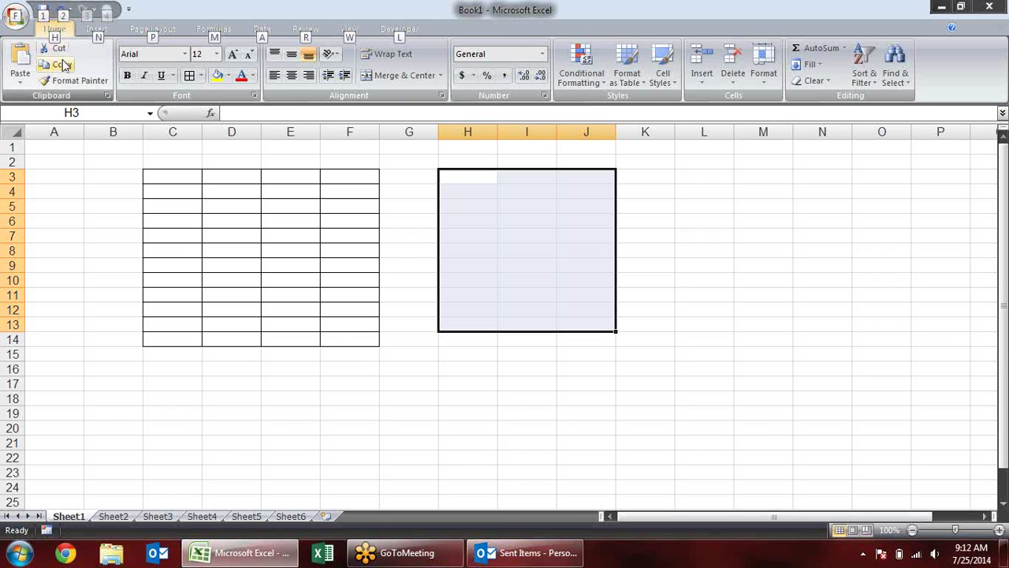
key(h)
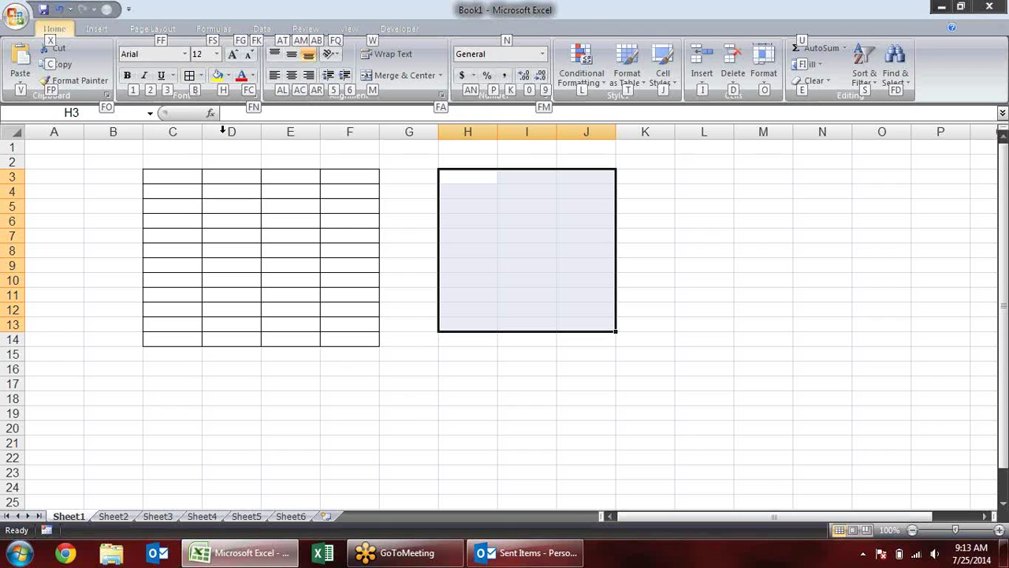
key(b)
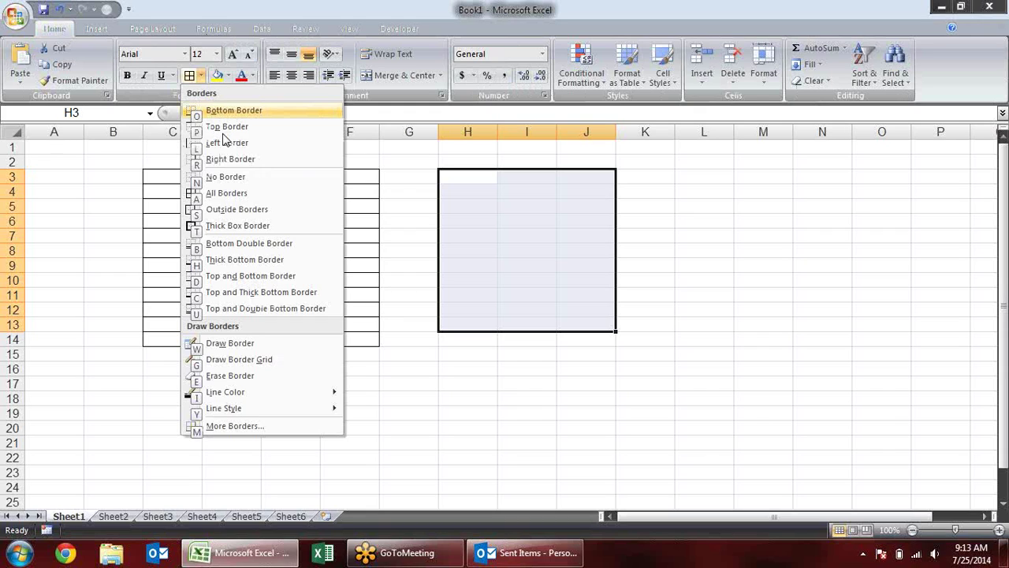
- Apply All Borders to H3:J13, then move right along row 3 to J3
click(197, 197)
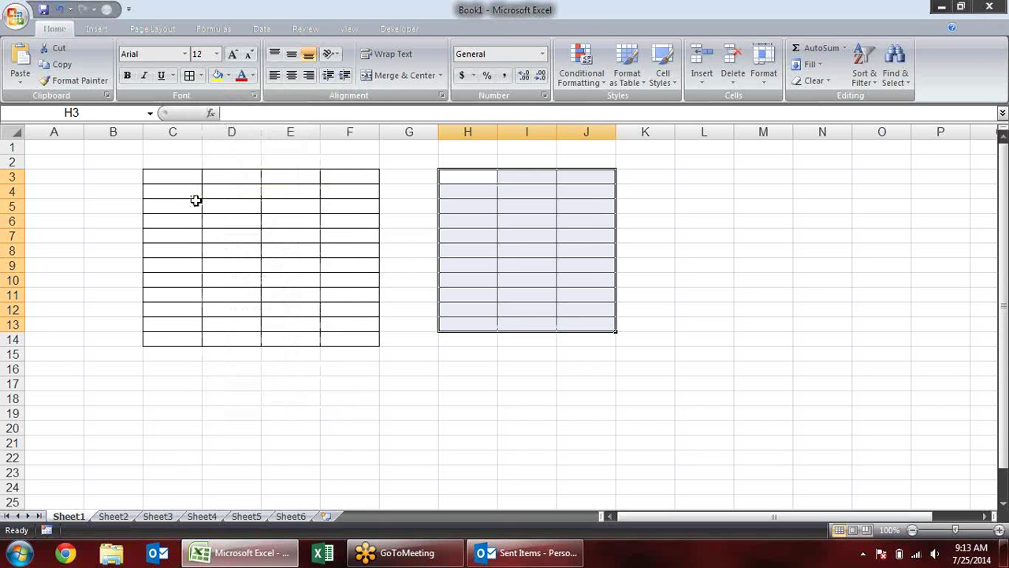
key(Right)
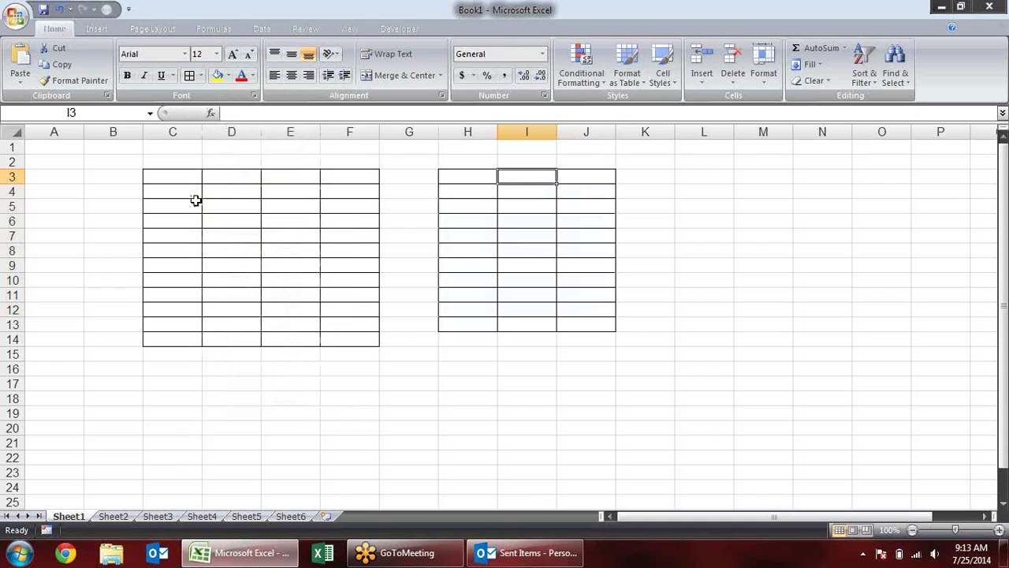
key(Right)
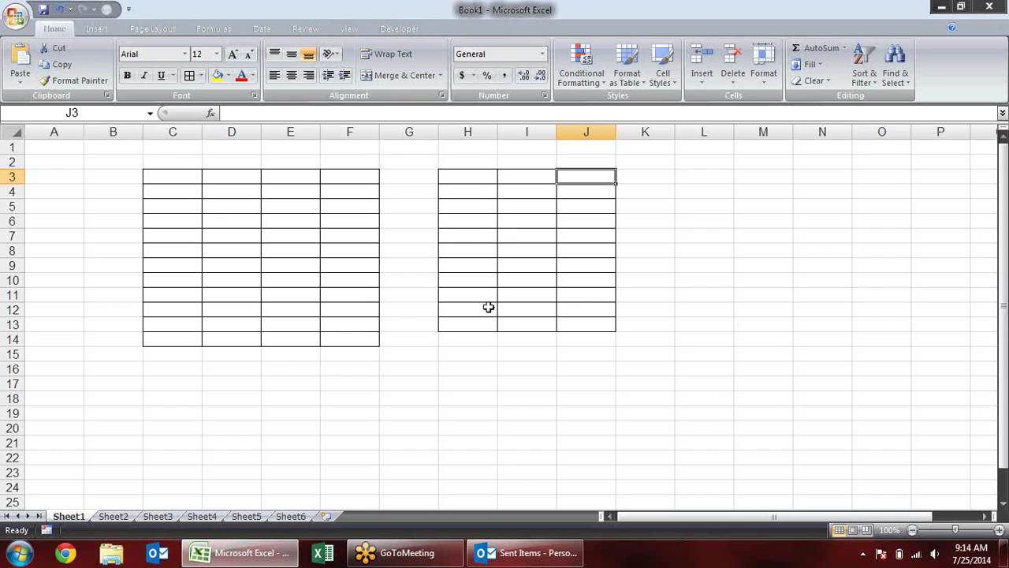
- Give F17:I22 All Borders as a 6-by-4 grid, then select D5:E9
click(759, 263)
mouse_move(446, 171)
mouse_down()
mouse_move(541, 208)
mouse_move(591, 320)
mouse_up()
click(463, 362)
drag(370, 381, 513, 460)
key(alt)
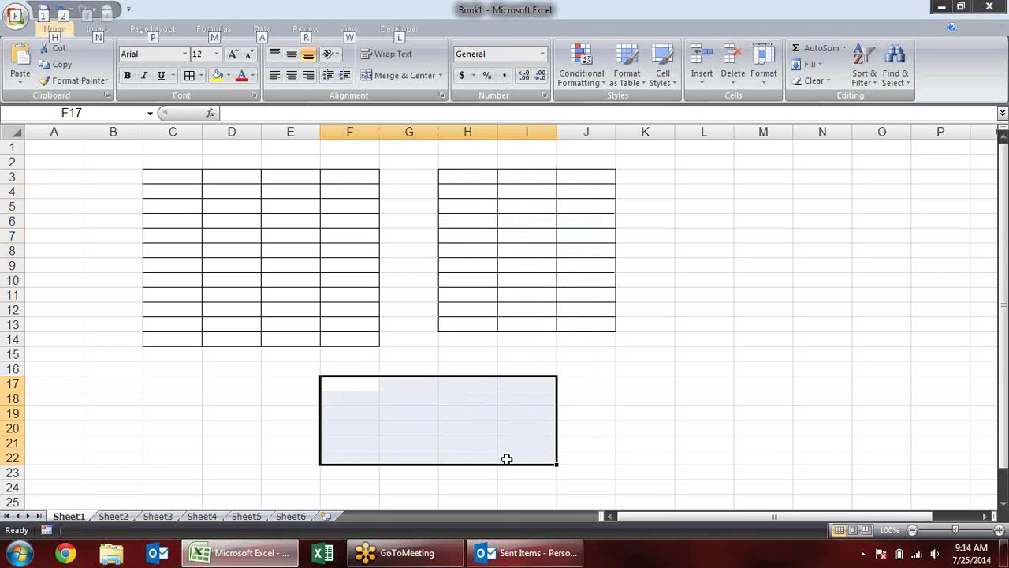
key(h)
key(b)
key(a)
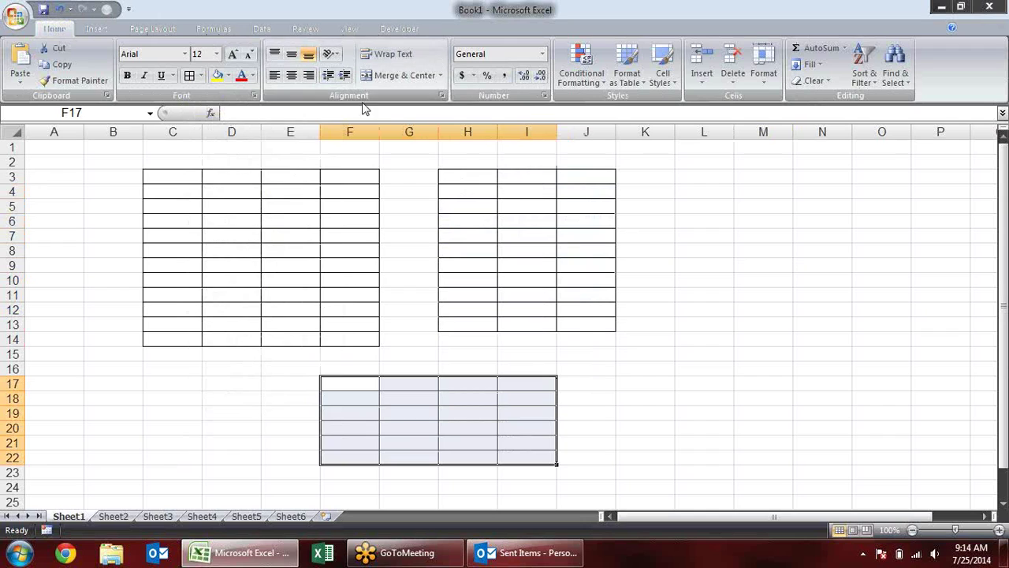
click(233, 213)
drag(233, 213, 312, 266)
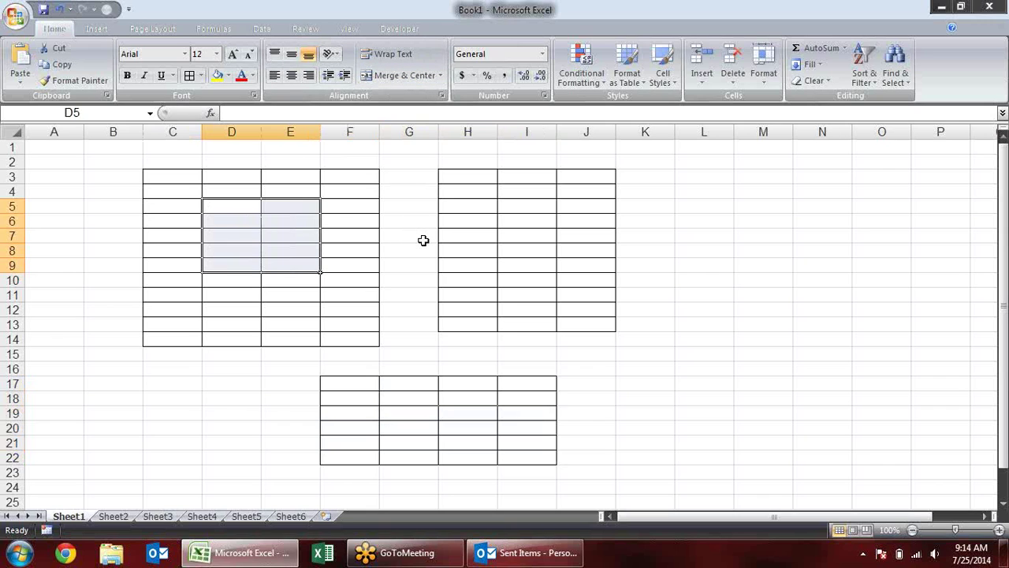
- Merge and center D5:E9 into one cell with Alt, H, M, C
key(alt)
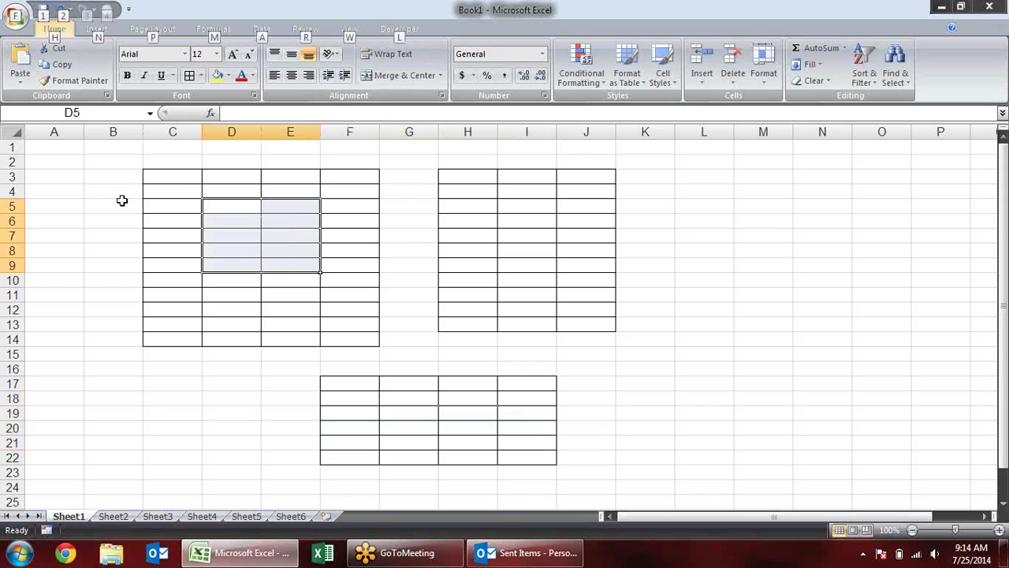
key(h)
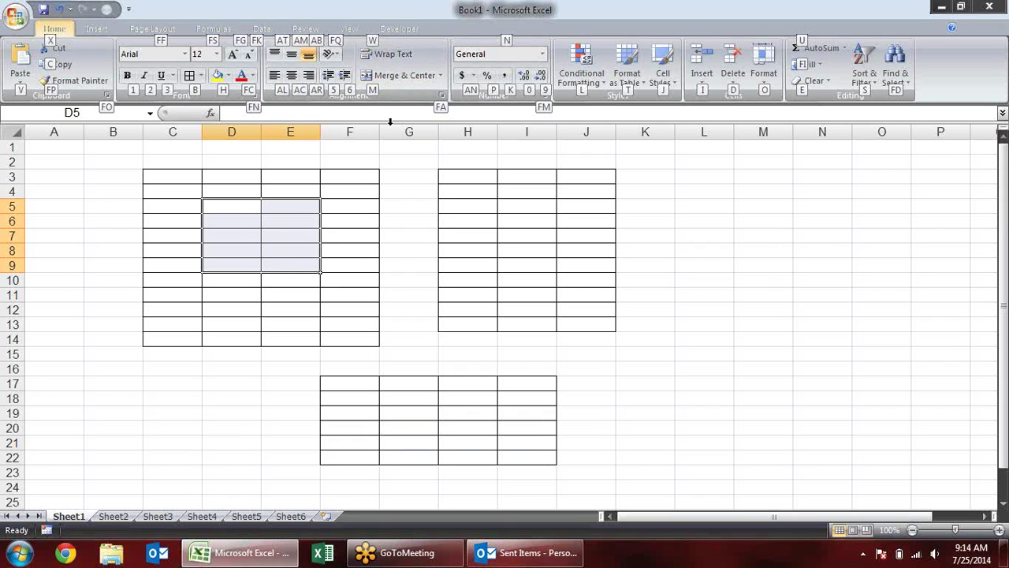
key(m)
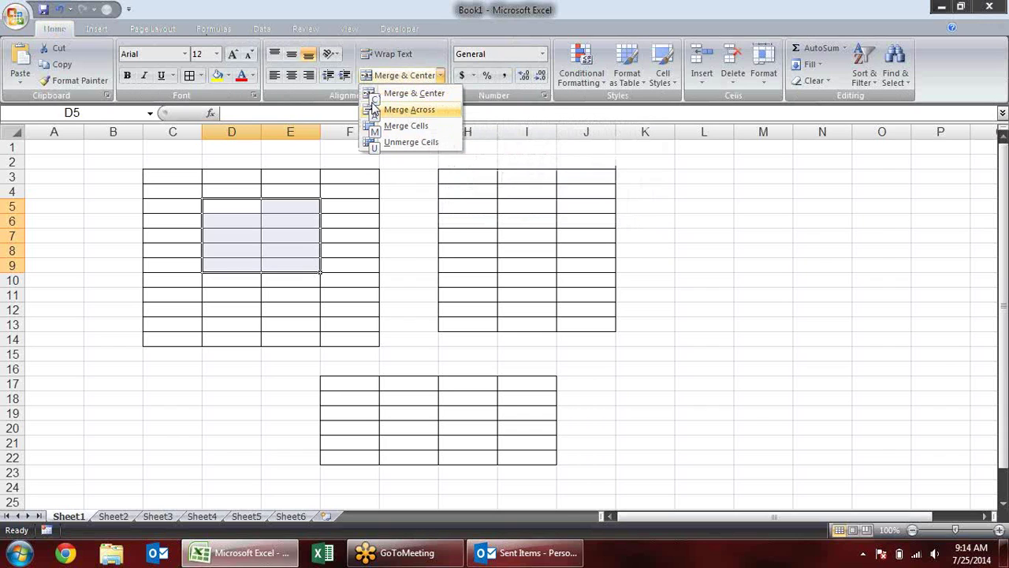
key(c)
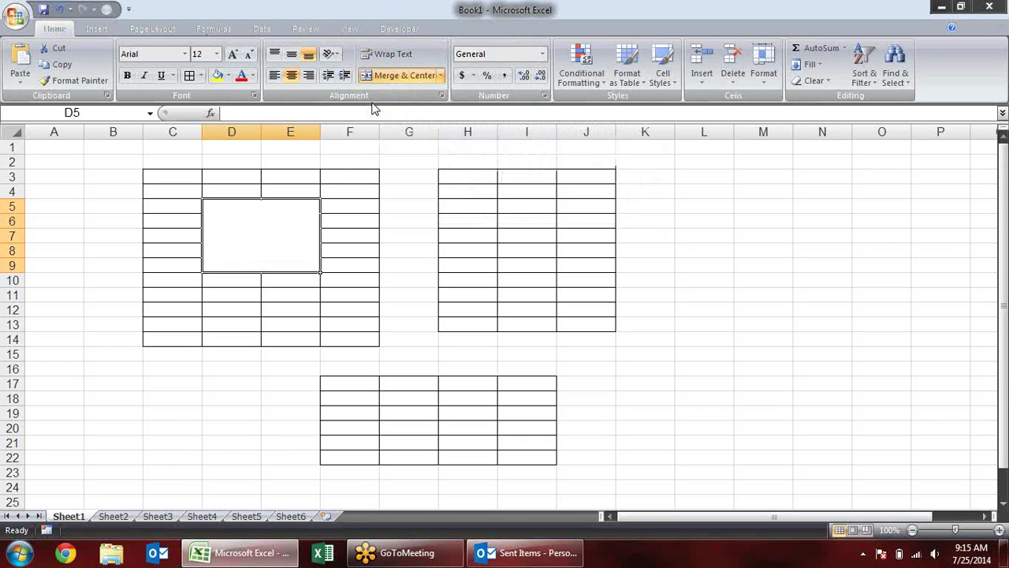
- Unmerge D5:E9, then extend a selection from C3 along row 3
key(alt)
key(h)
key(m)
key(u)
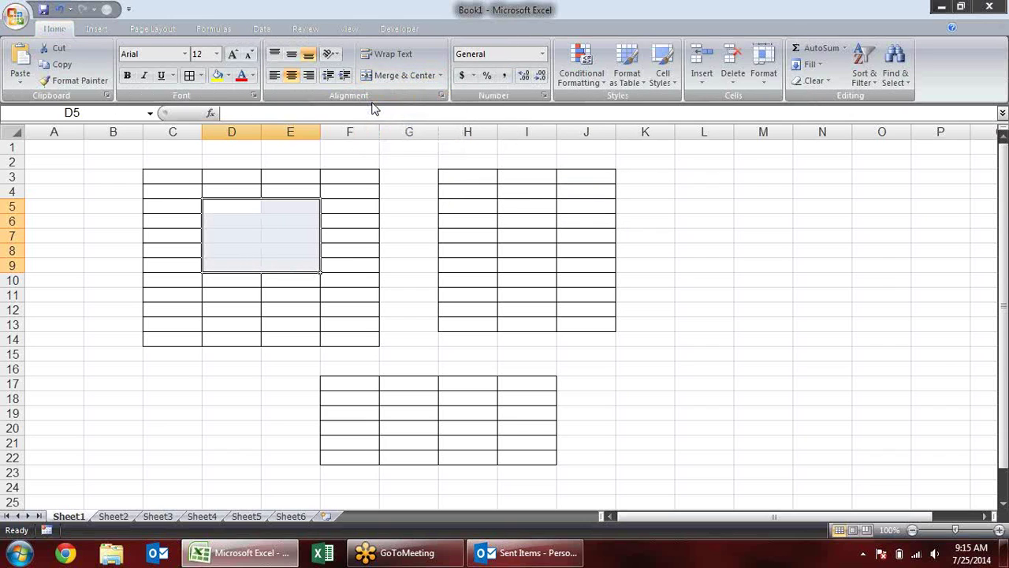
key(Right)
key(Right)
key(Right)
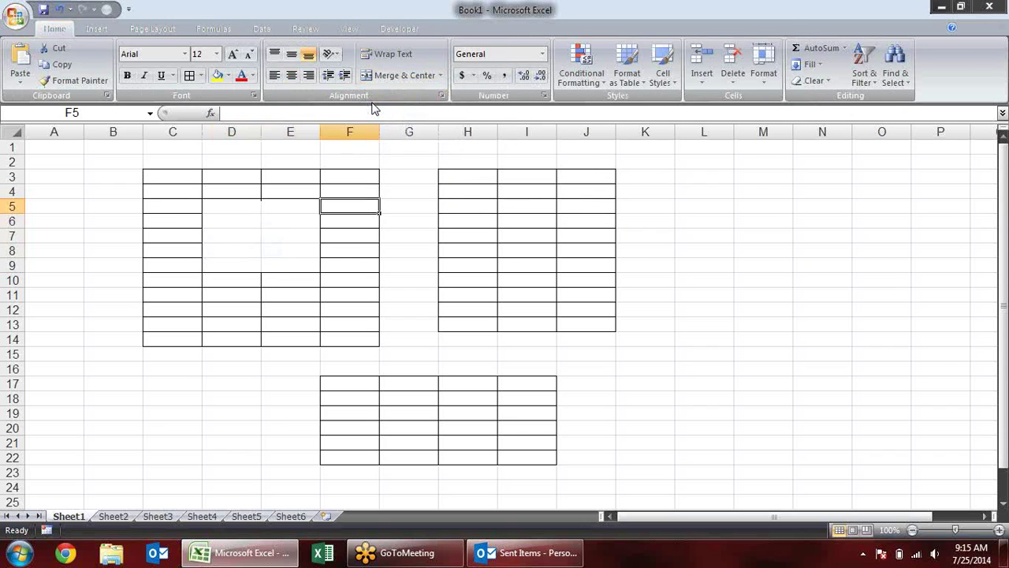
key(Left)
key(Left)
key(Left)
key(Up)
key(Up)
key(Left)
key(shift+Right)
key(shift+Right)
key(shift+Right)
key(shift+Right)
key(shift+Left)
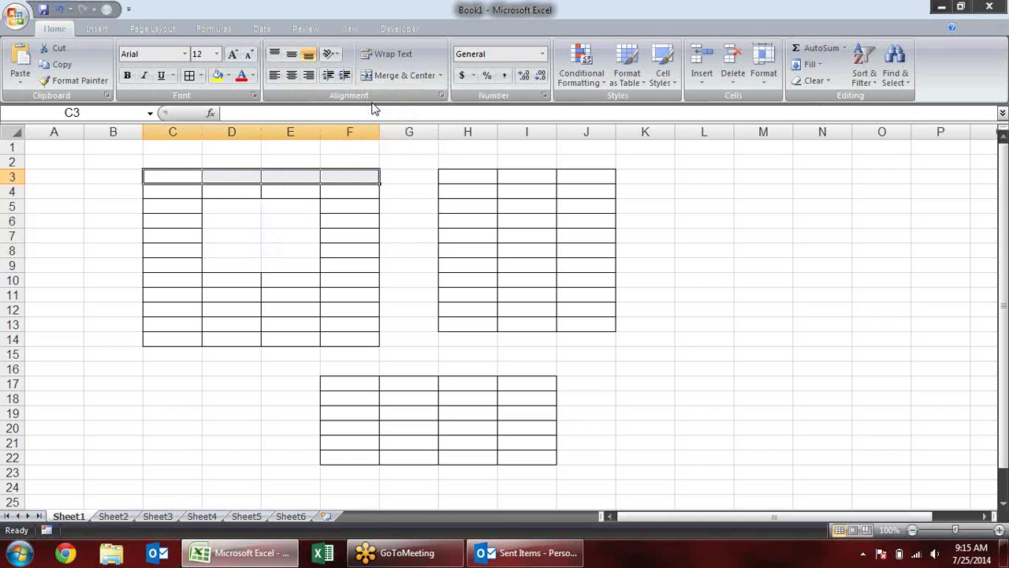
key(alt)
key(h)
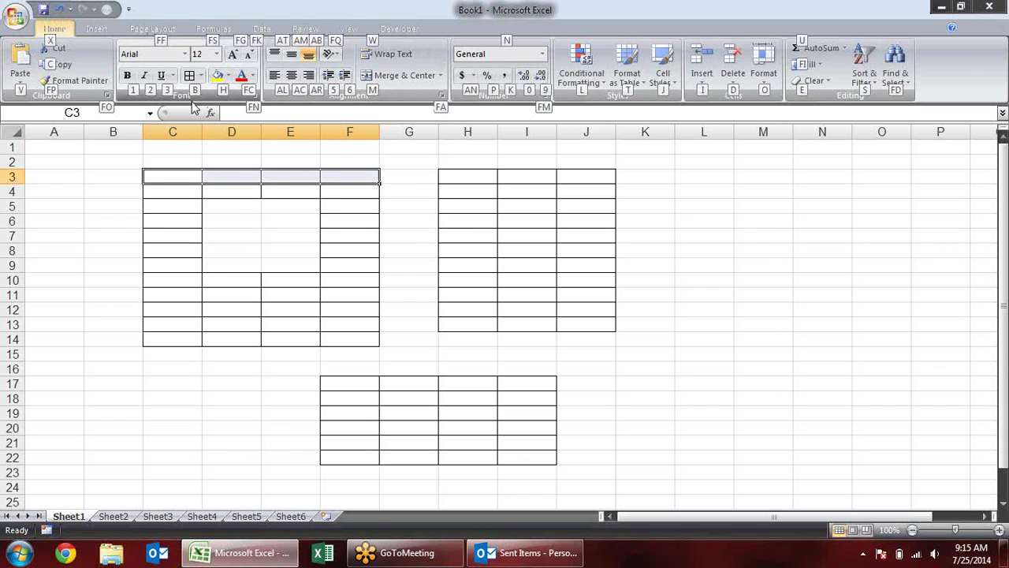
key(h)
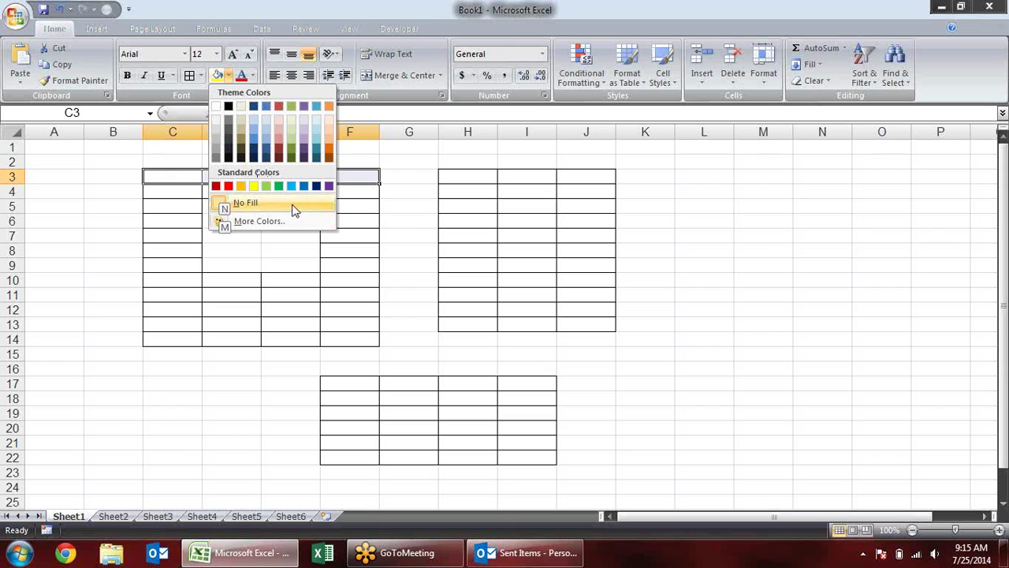
key(Up)
key(Up)
key(Left)
key(Left)
key(Right)
key(Right)
key(Right)
key(Right)
key(Up)
key(Up)
key(Right)
key(Left)
key(Left)
key(Left)
key(Left)
key(Left)
key(Down)
key(Right)
key(Right)
key(Right)
key(Down)
key(Right)
key(Right)
key(Right)
key(Up)
key(Up)
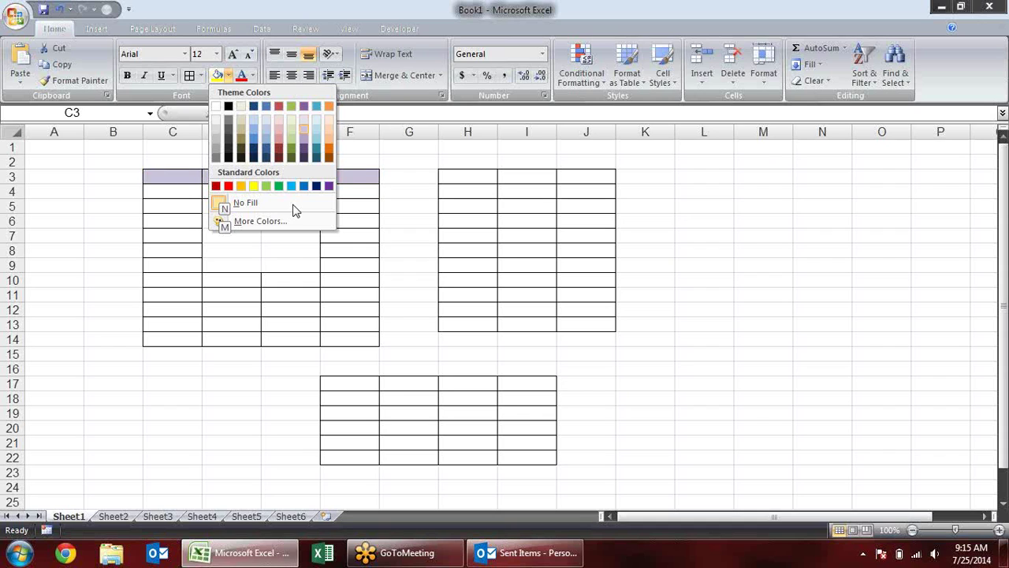
key(Return)
key(alt+h)
key(h)
key(n)
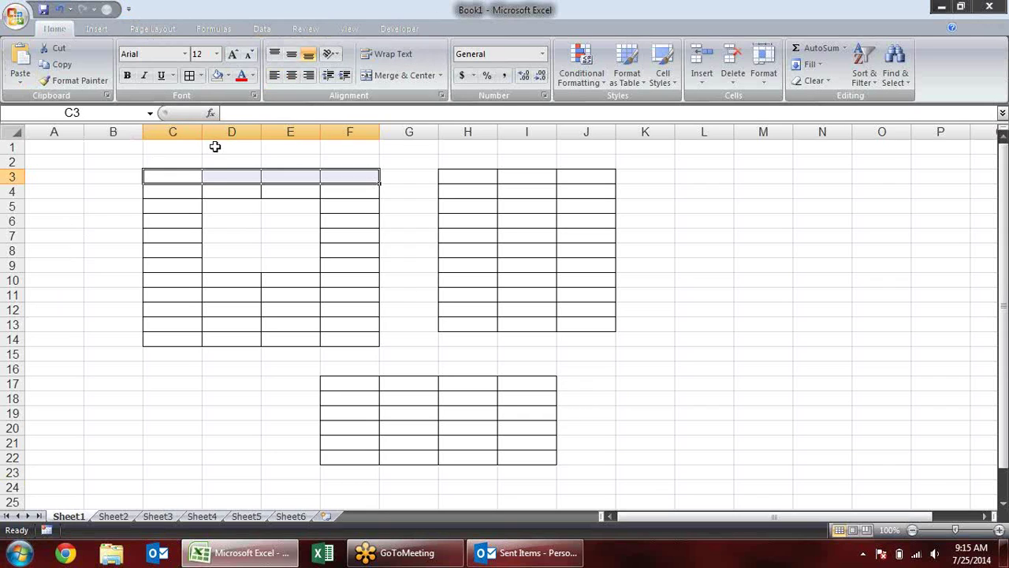
- From C3, reopen the Borders list, then dismiss it and the ribbon KeyTips with Escape
click(194, 176)
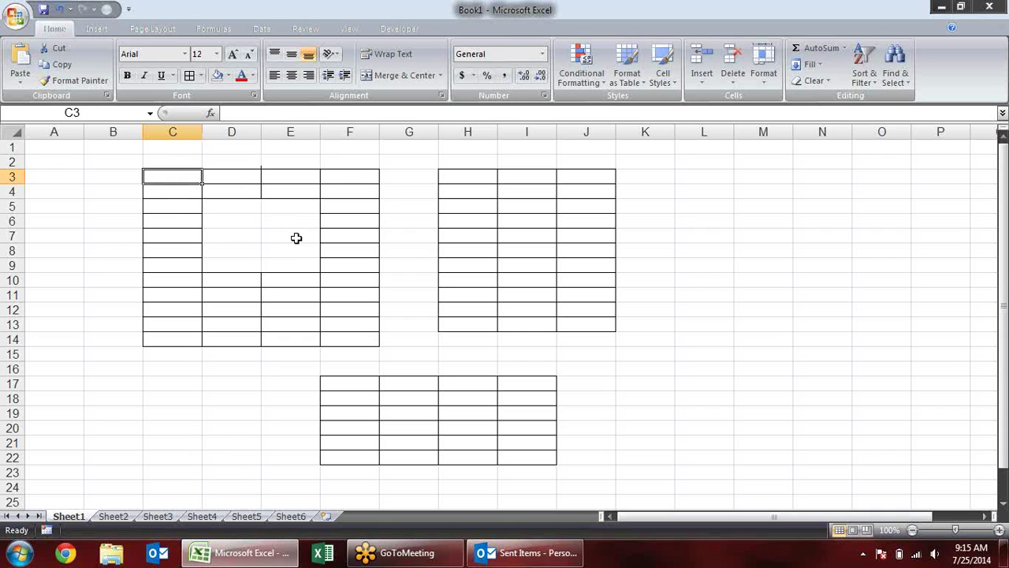
key(alt)
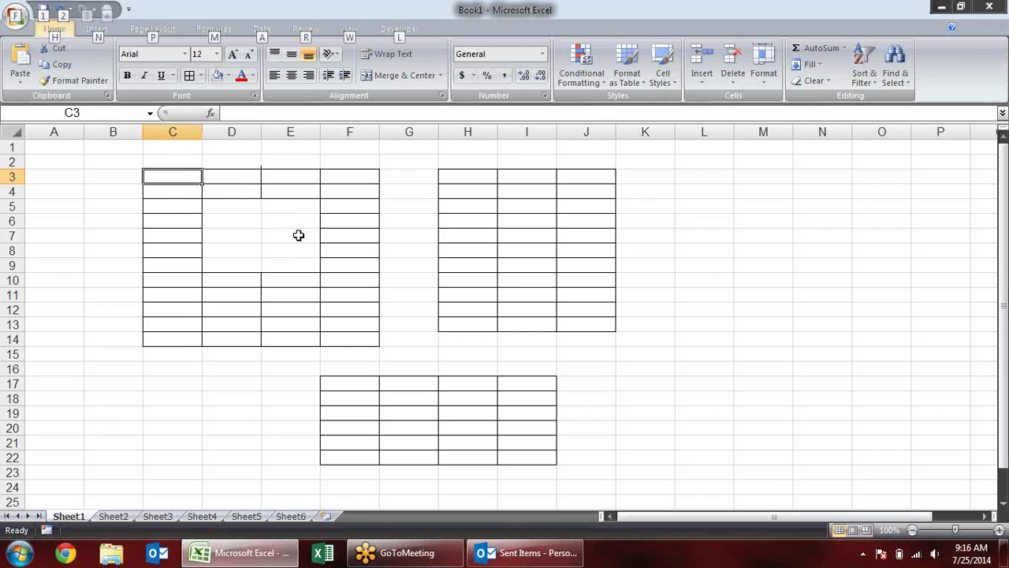
key(alt)
key(alt)
key(h)
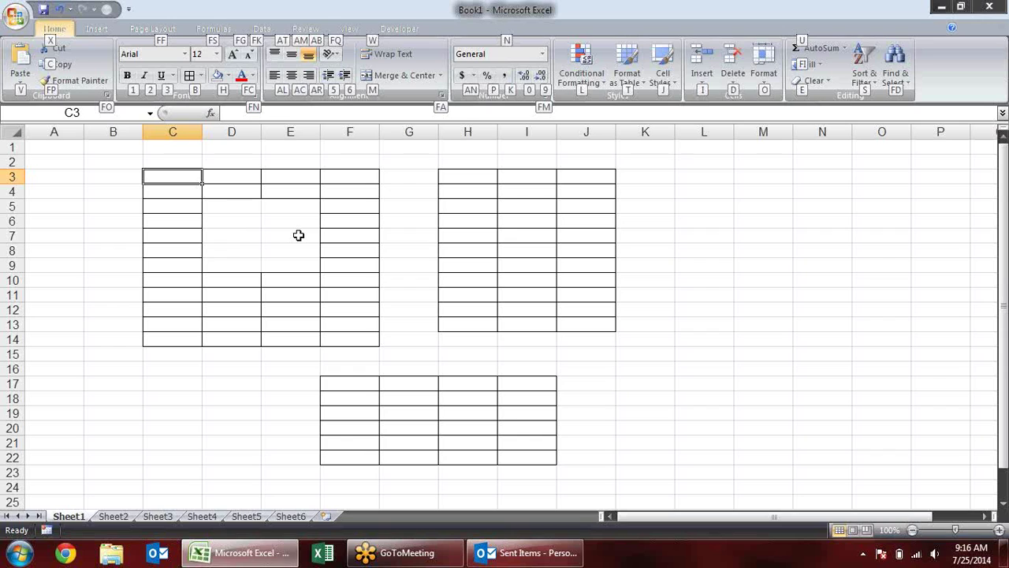
key(b)
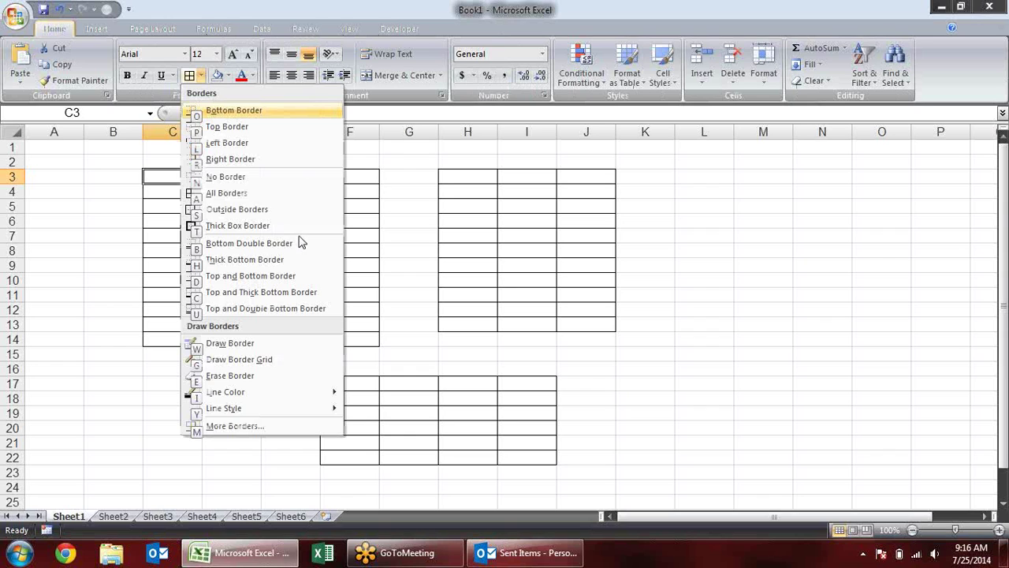
key(Escape)
key(Escape)
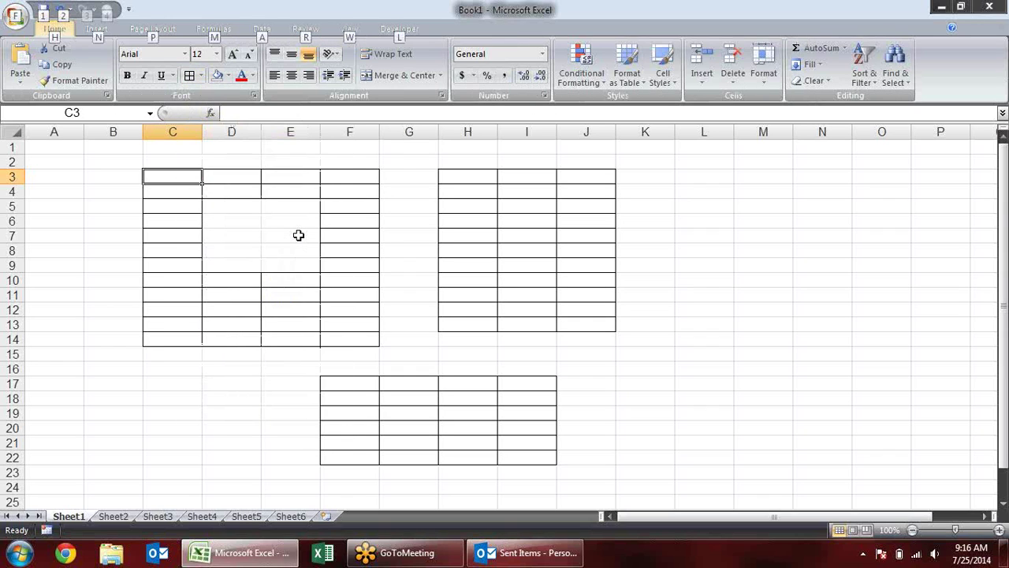
key(Escape)
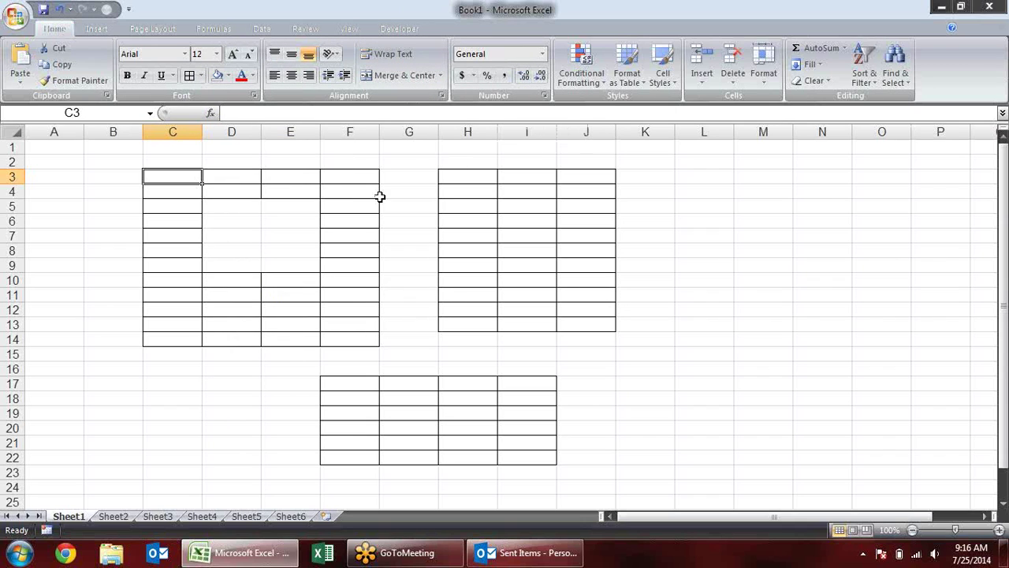
- Open Format Cells for G3 with Ctrl+1 and move it toward the sheet centre
click(400, 182)
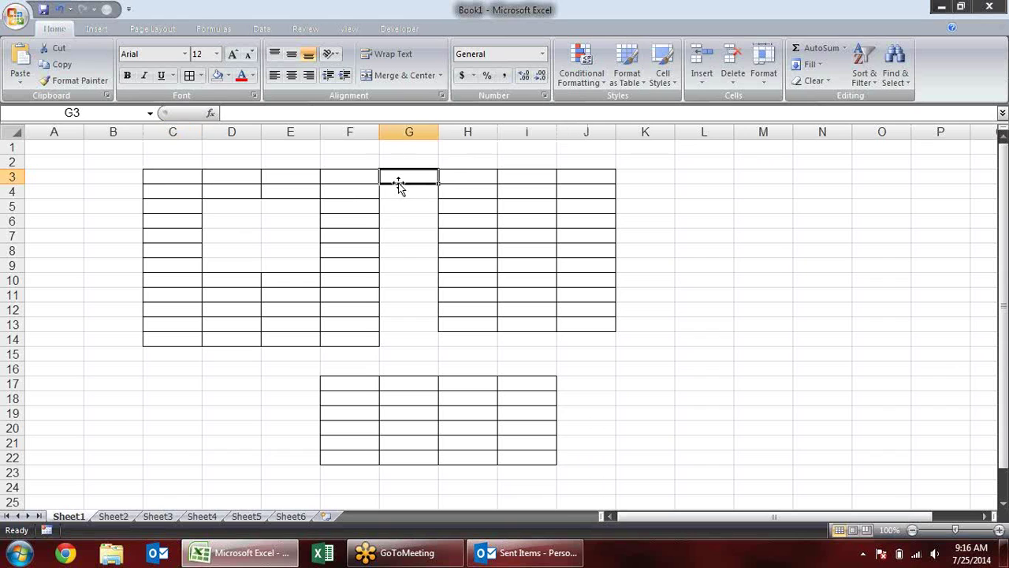
click(544, 95)
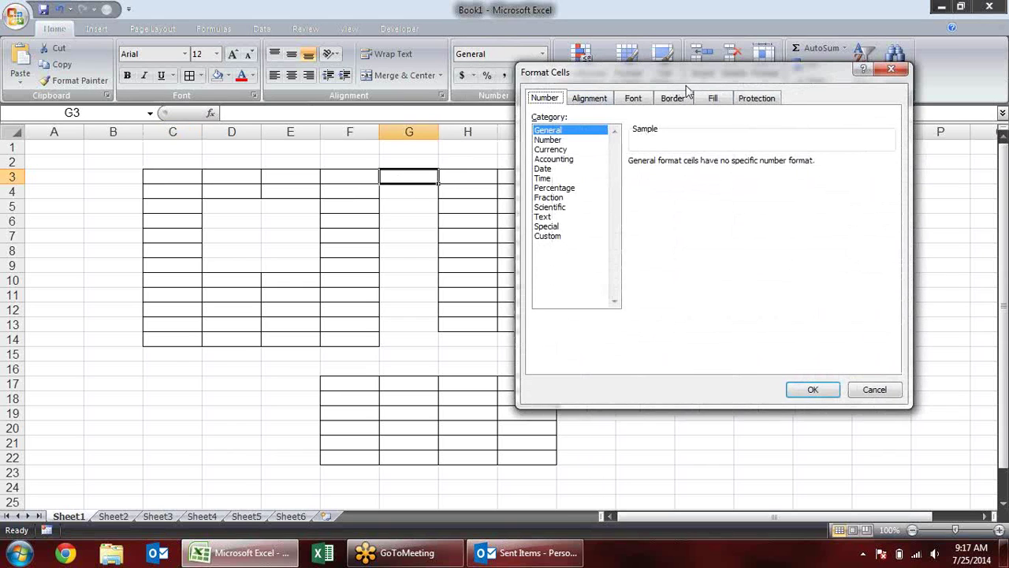
click(892, 69)
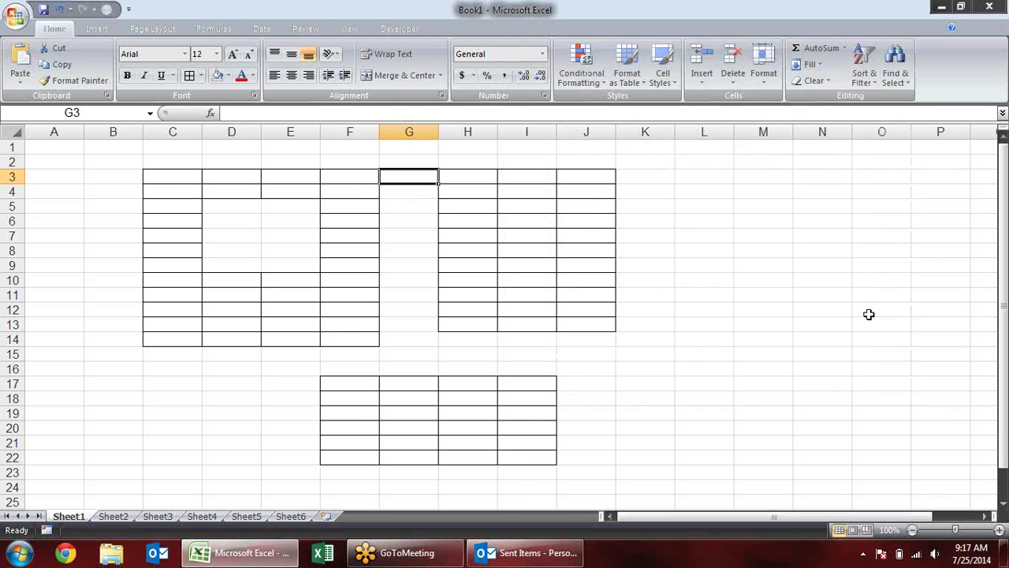
key(ctrl+1)
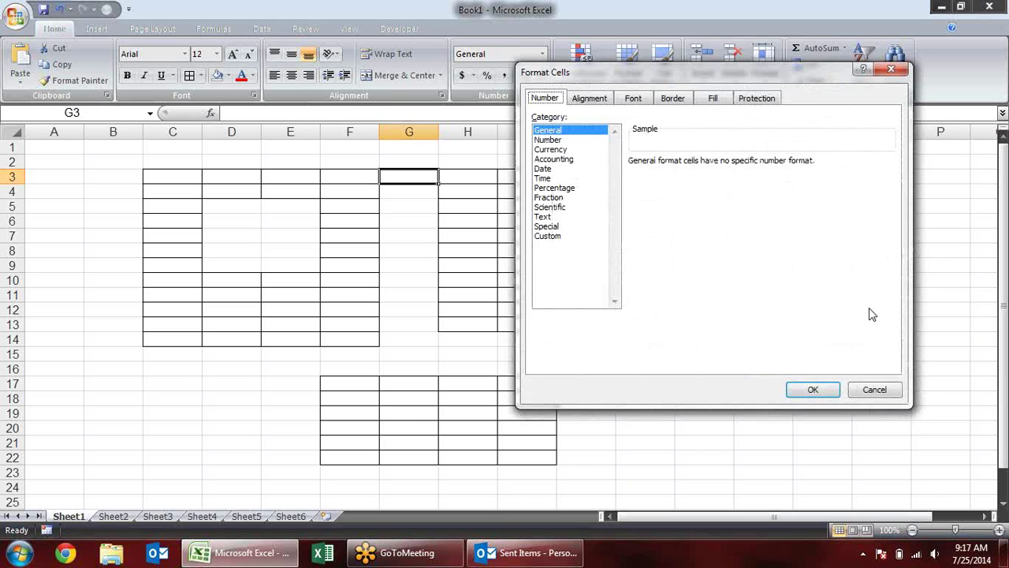
drag(613, 79, 527, 130)
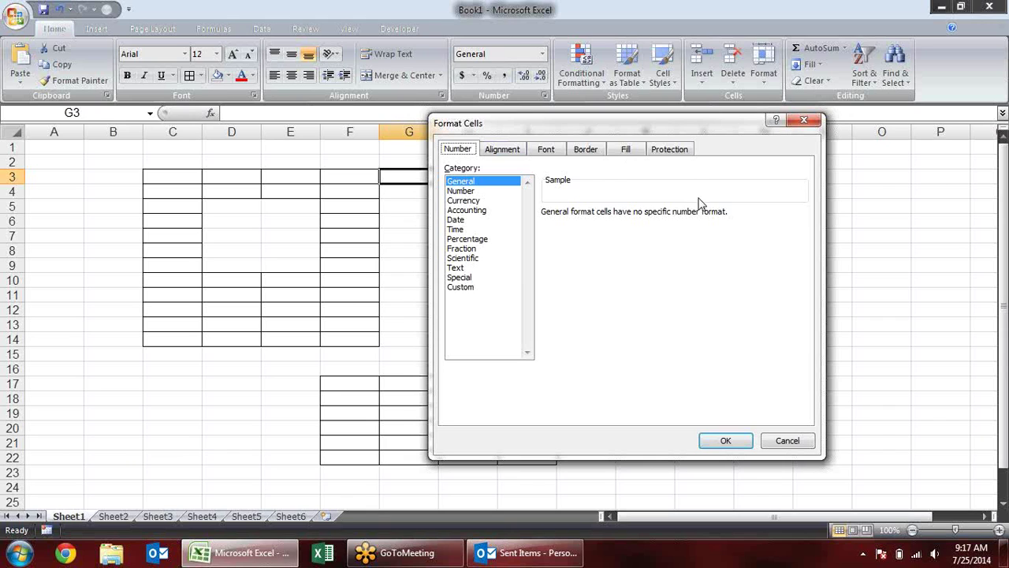
- Cycle through the Format Cells tabs with Ctrl+Tab
key(ctrl+Tab)
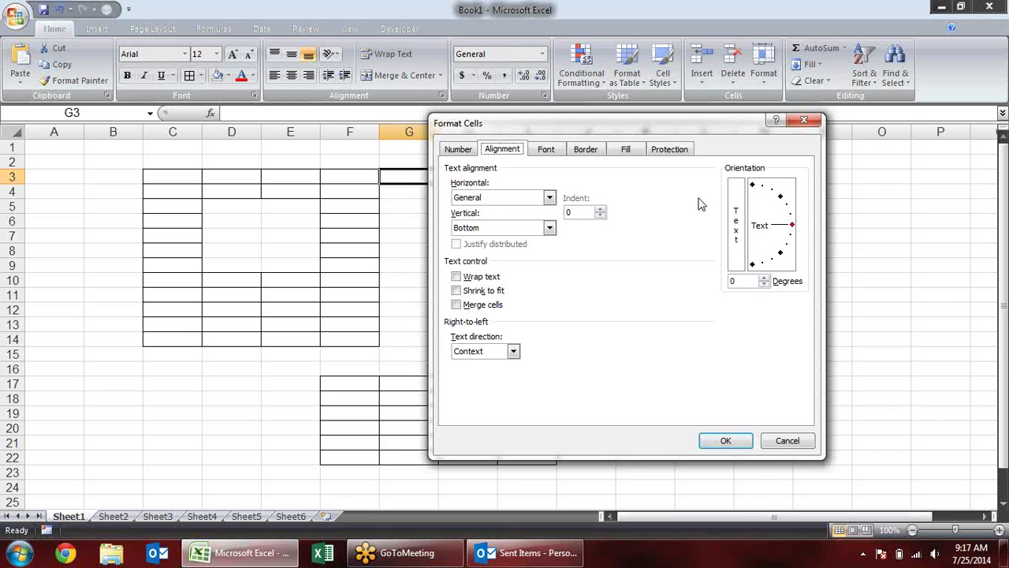
key(ctrl+Tab)
key(ctrl+Tab)
key(ctrl+Tab)
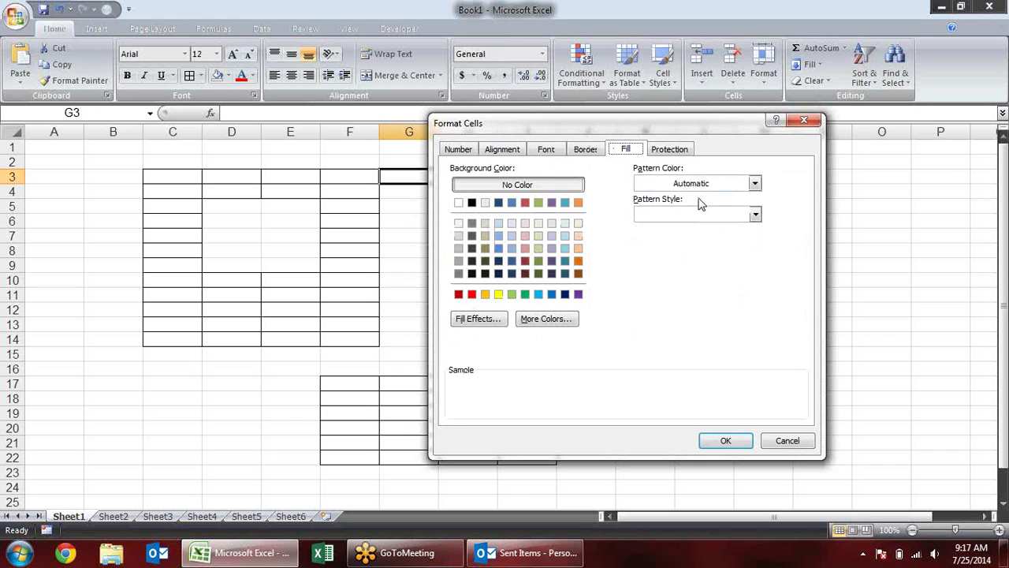
key(ctrl+Tab)
key(ctrl+Tab)
key(ctrl+Tab)
key(ctrl+Tab)
key(ctrl+Tab)
key(ctrl+Tab)
key(ctrl+Tab)
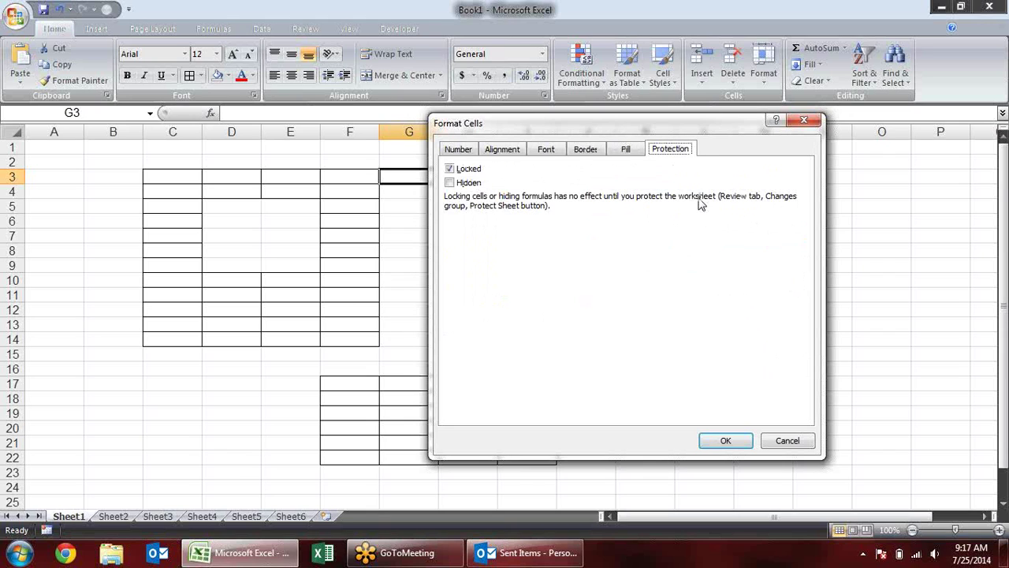
key(ctrl+Tab)
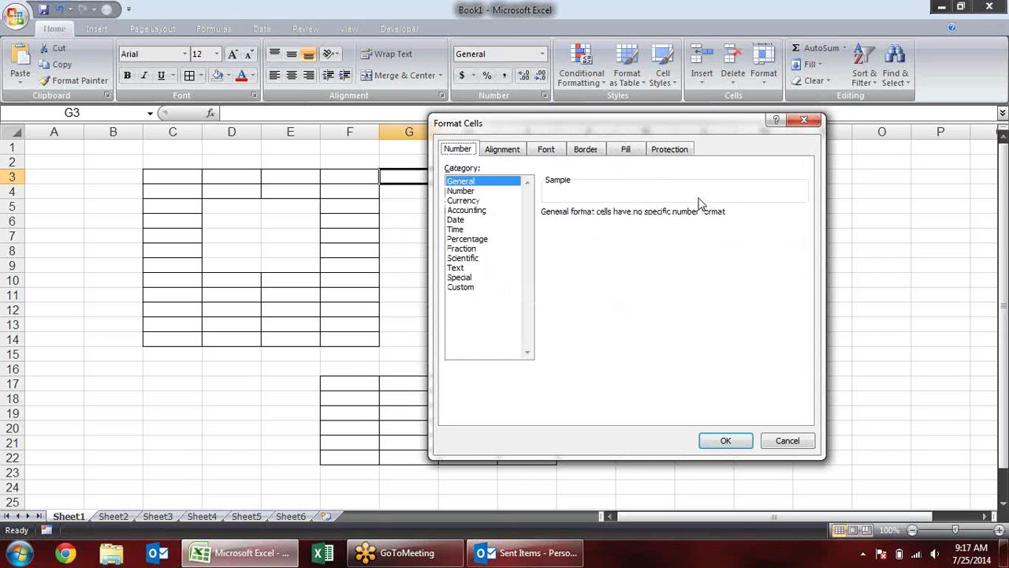
key(ctrl+Tab)
key(ctrl+Tab)
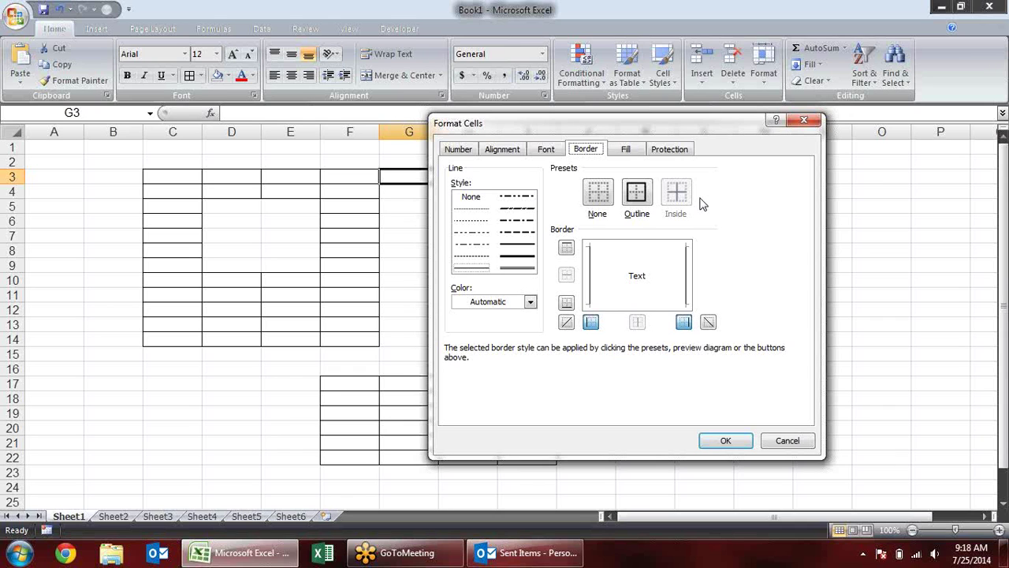
- Step backward through the Format Cells tabs with Ctrl+Shift+Tab to Alignment
key(ctrl+shift+Tab)
key(ctrl+shift+Tab)
key(ctrl+shift+Tab)
key(ctrl+shift+Tab)
key(ctrl+shift+Tab)
key(ctrl+shift+Tab)
key(ctrl+shift+Tab)
key(ctrl+shift+Tab)
key(ctrl+shift+Tab)
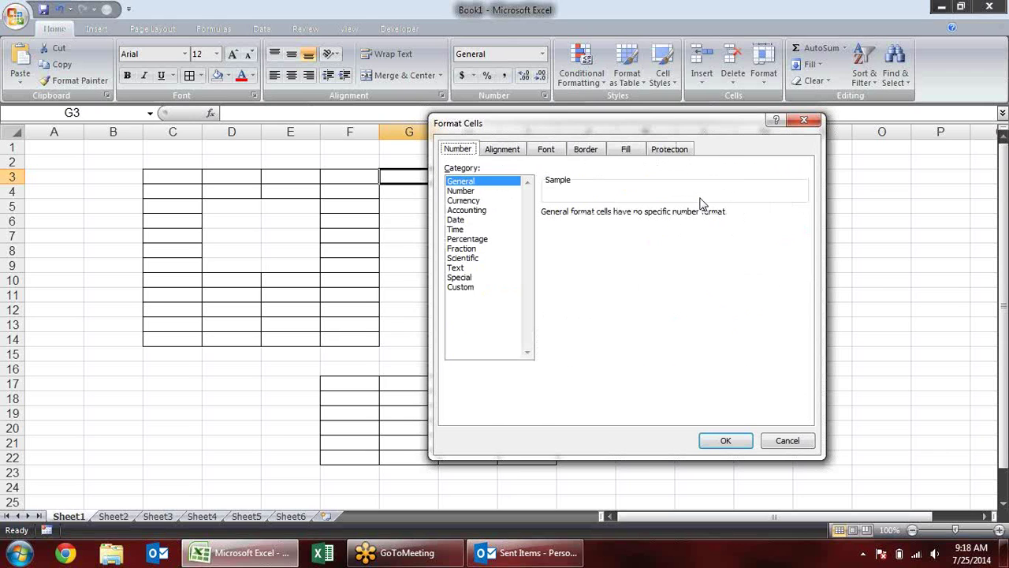
key(ctrl+shift+Tab)
key(ctrl+shift+Tab)
key(ctrl+shift+Tab)
key(ctrl+shift+Tab)
key(ctrl+shift+Tab)
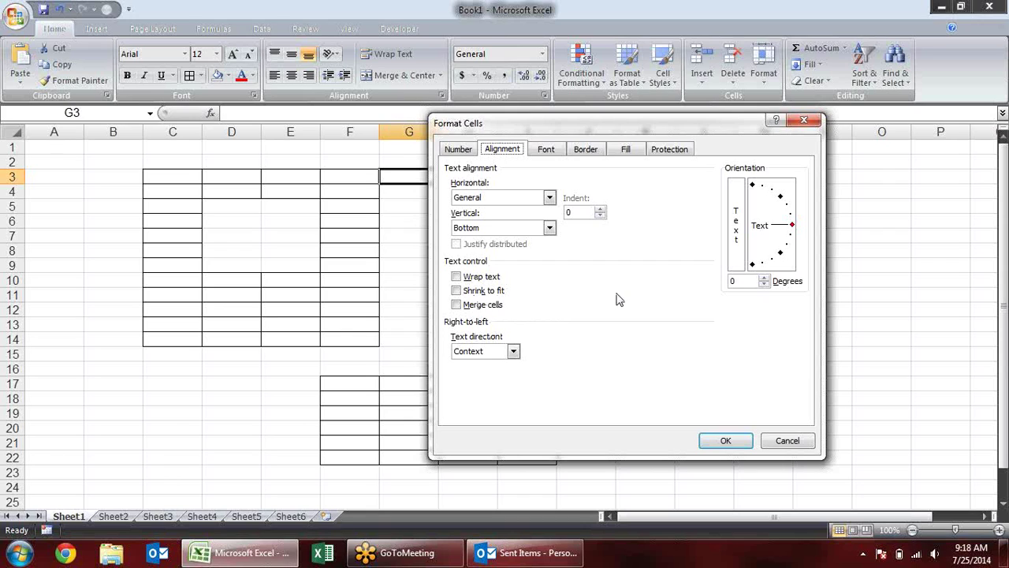
key(alt+w)
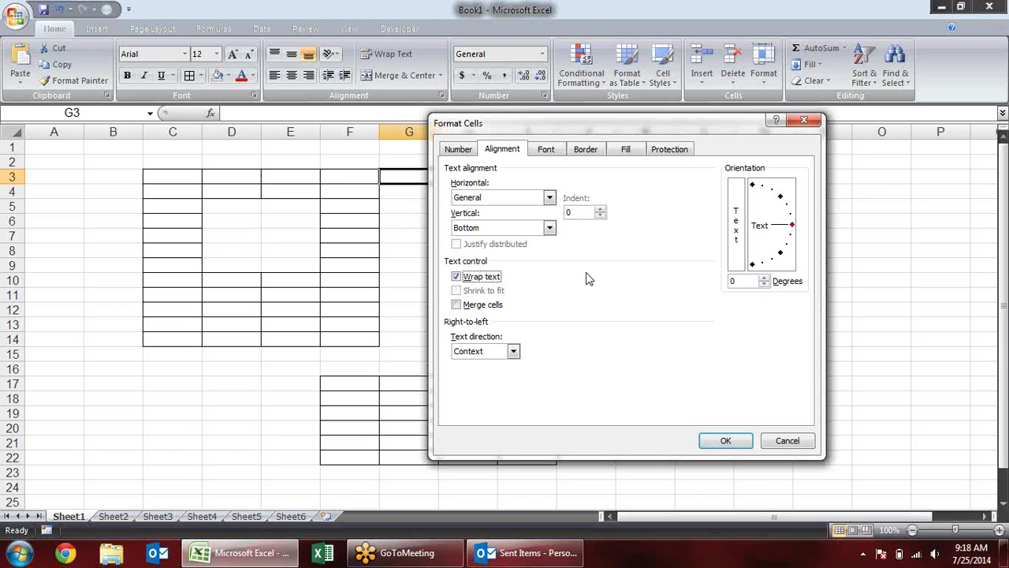
key(alt+m)
key(alt+w)
key(alt+k)
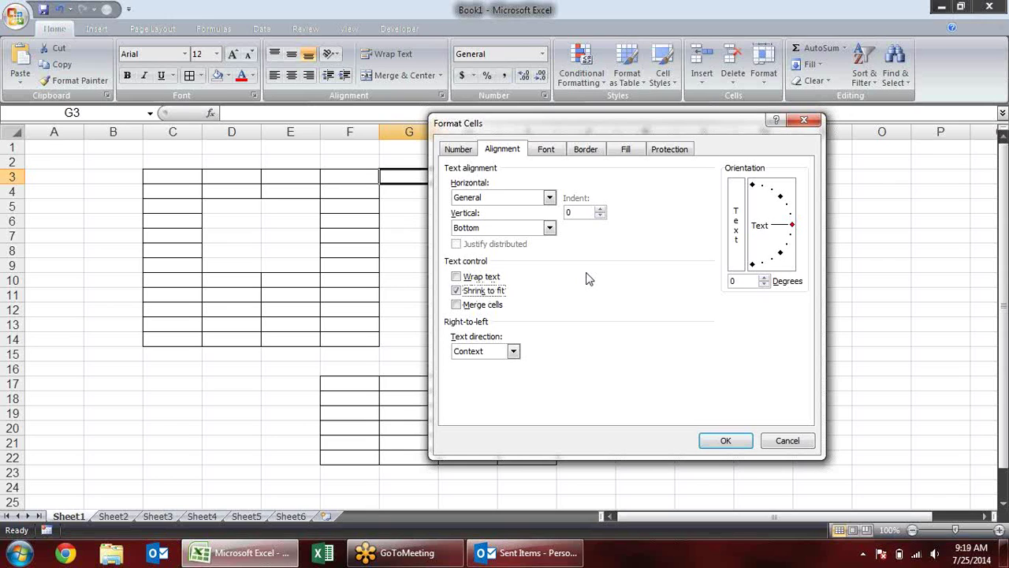
key(alt+k)
- Set G3's horizontal alignment to Fill and confirm the Format Cells dialog
click(523, 190)
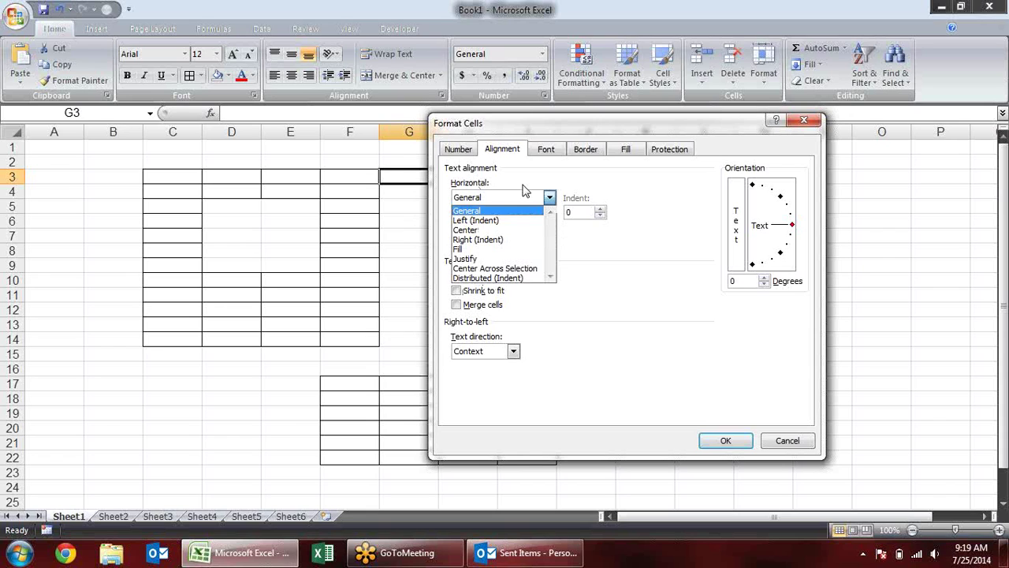
key(Down)
key(Down)
key(Down)
key(Down)
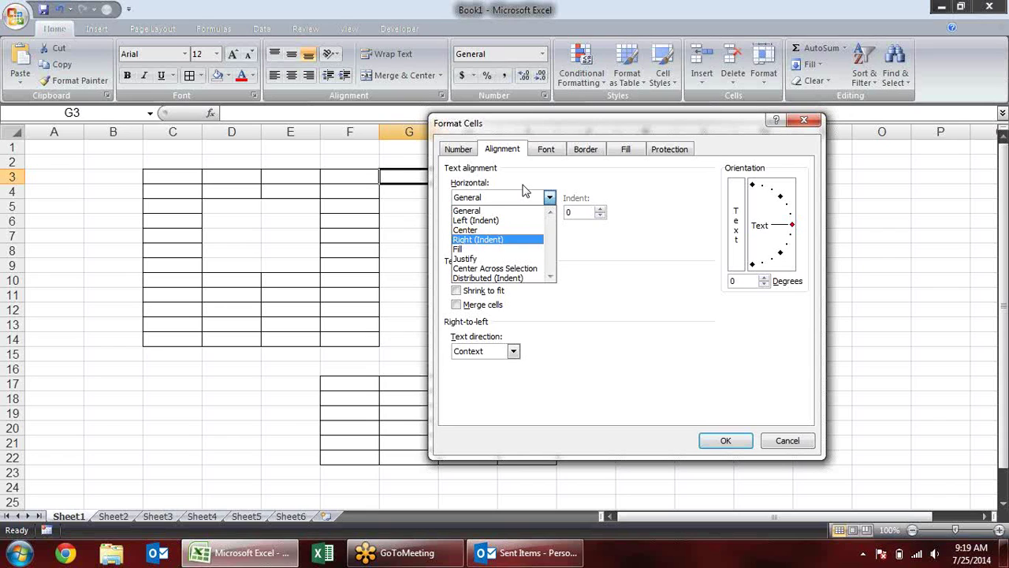
key(Up)
key(Up)
key(Up)
key(Down)
key(Down)
key(Down)
key(Down)
key(Up)
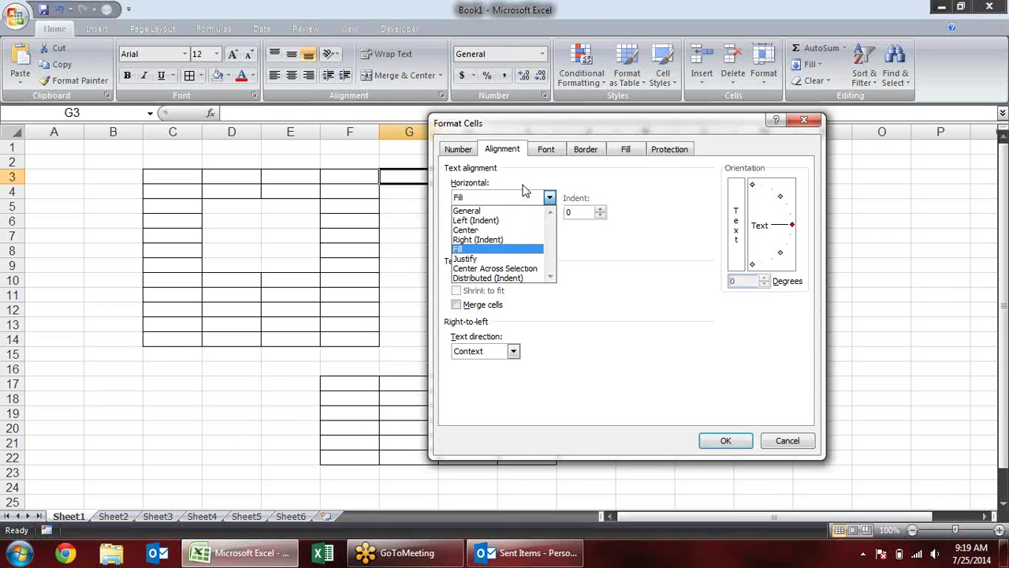
key(Return)
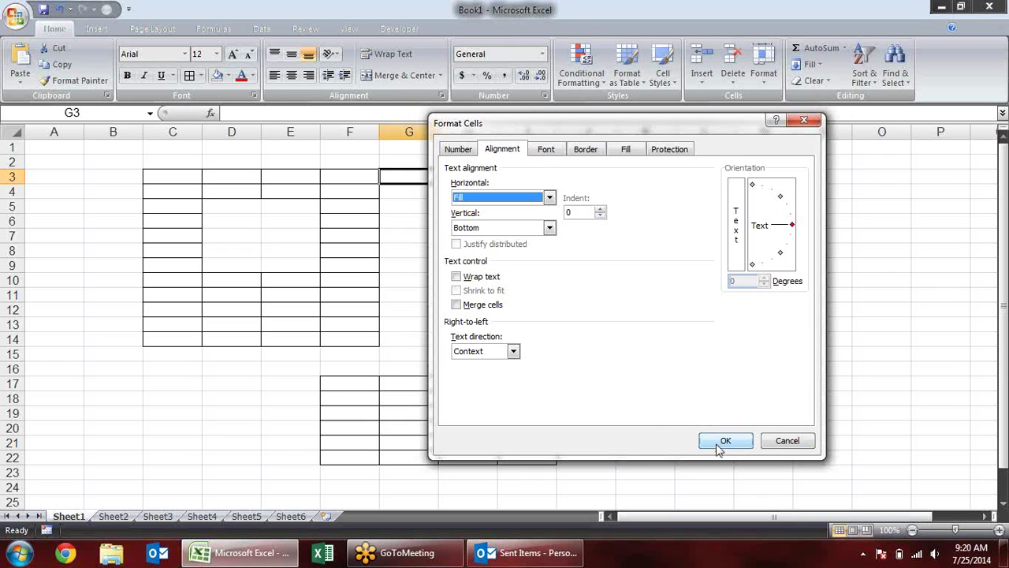
key(Return)
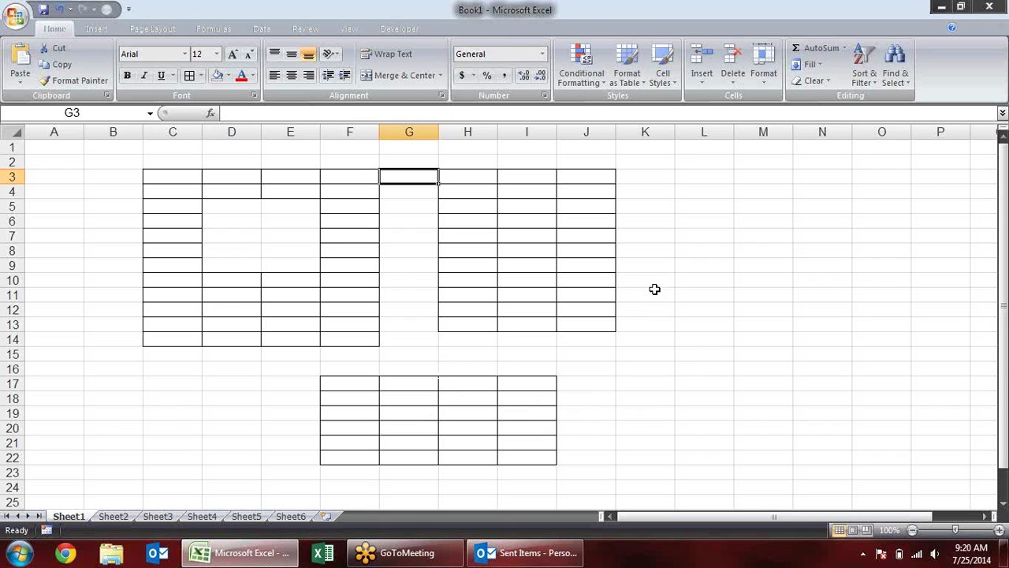
- Select cell G2 and bring up Excel Help with F1
click(679, 263)
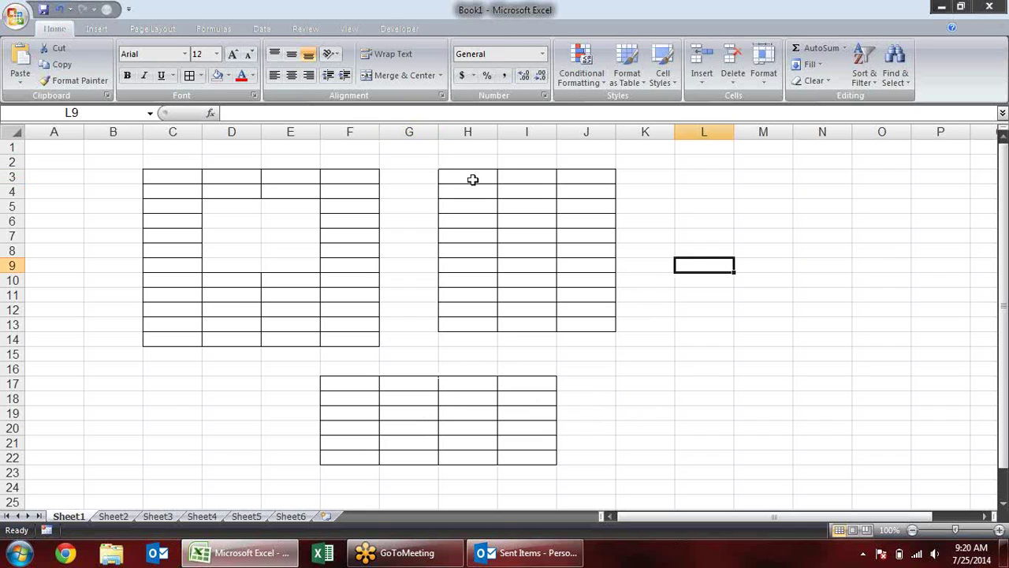
click(424, 160)
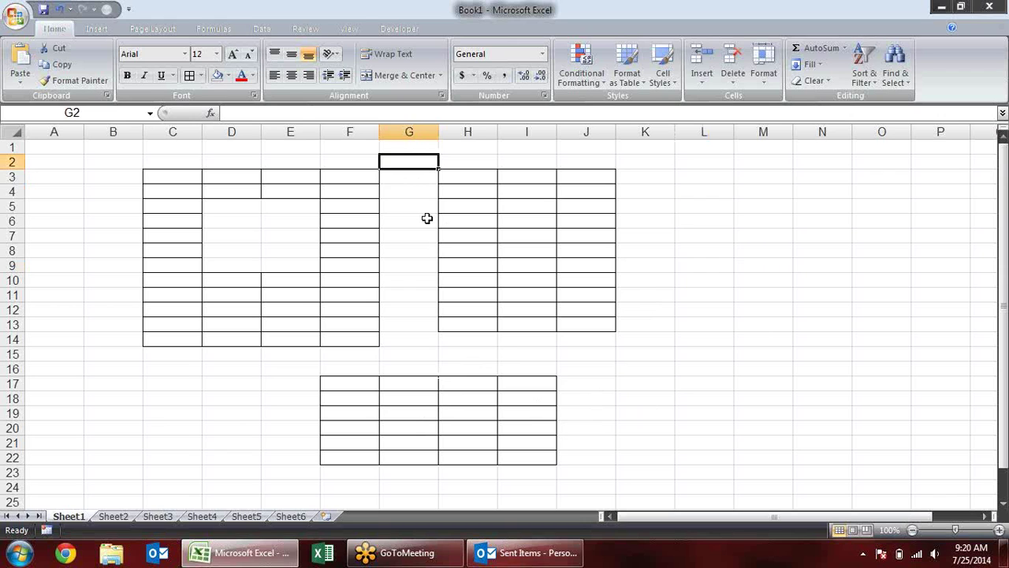
key(F1)
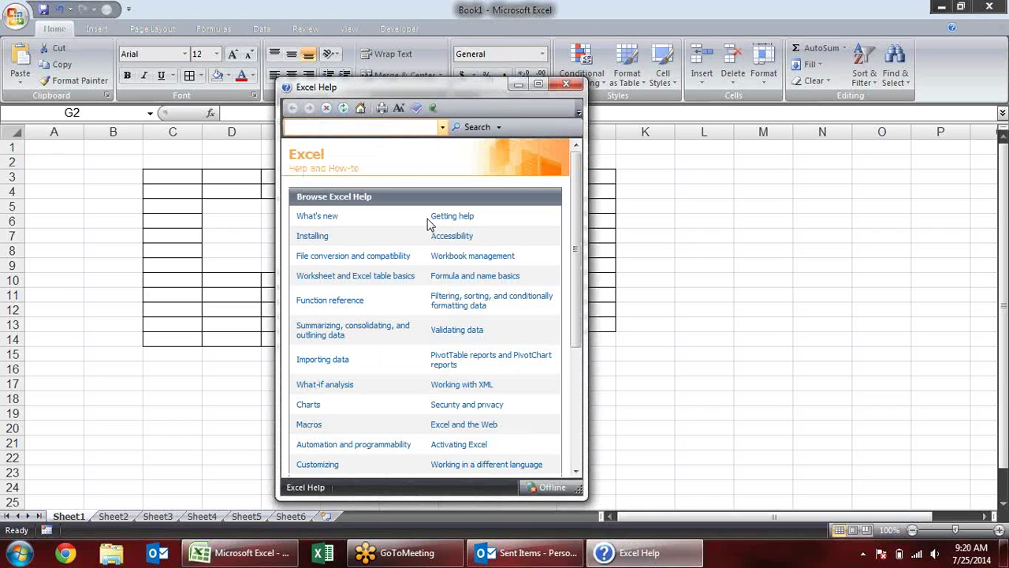
- Search Help for 'keyboard shortcut' and open the Excel shortcut and function keys article maximized
text(keyboard shortcut)
key(Return)
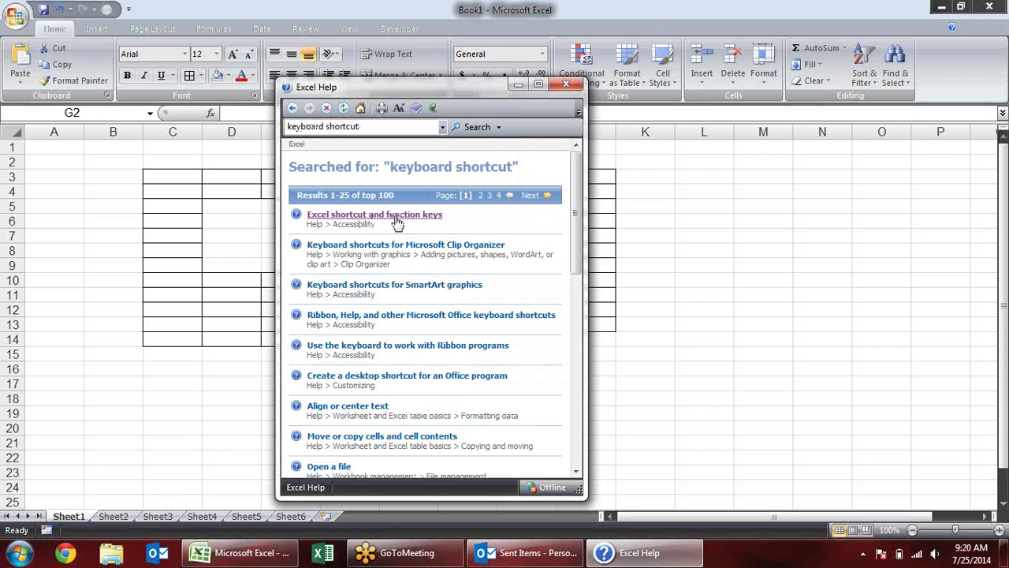
click(392, 222)
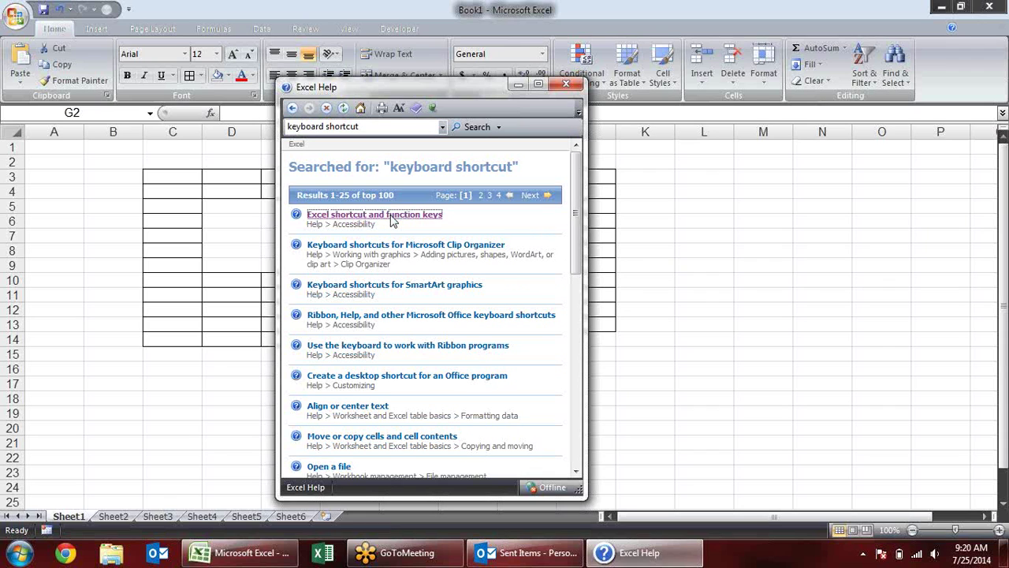
click(541, 84)
- Read through the shortcut tables, highlighting the first two entries, then close Help
scroll(428, 299, down, 3)
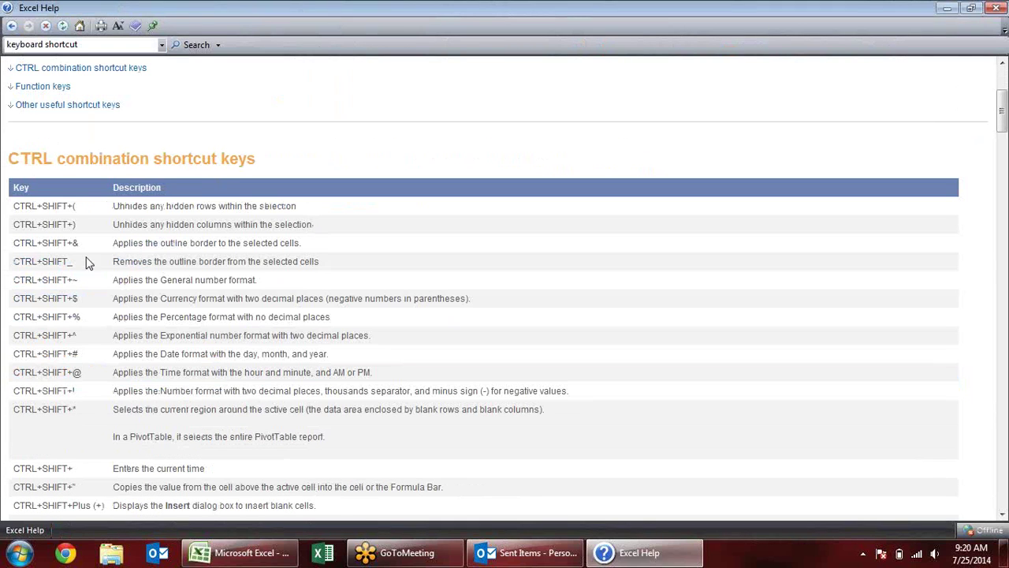
drag(12, 204, 131, 221)
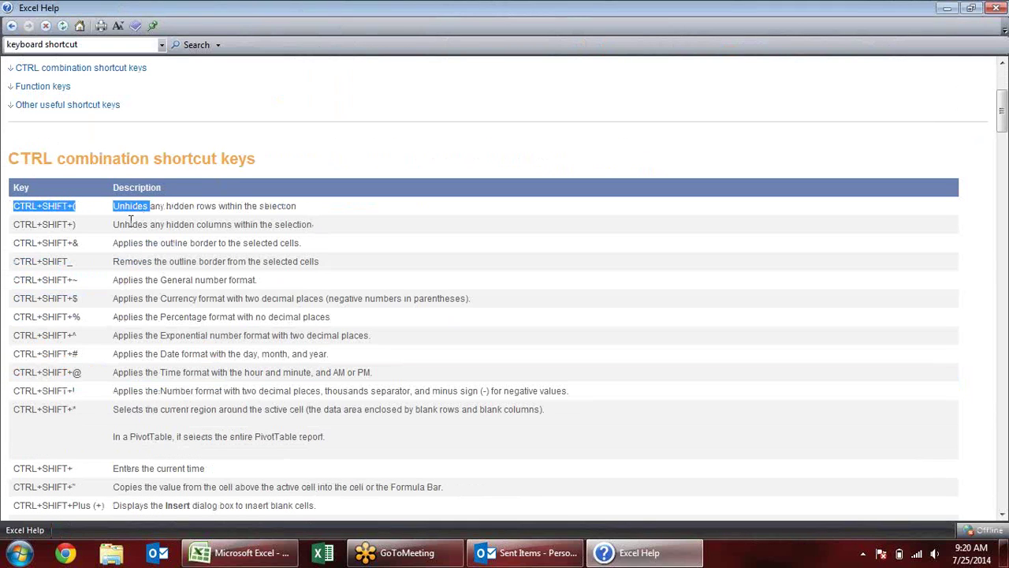
drag(12, 224, 88, 226)
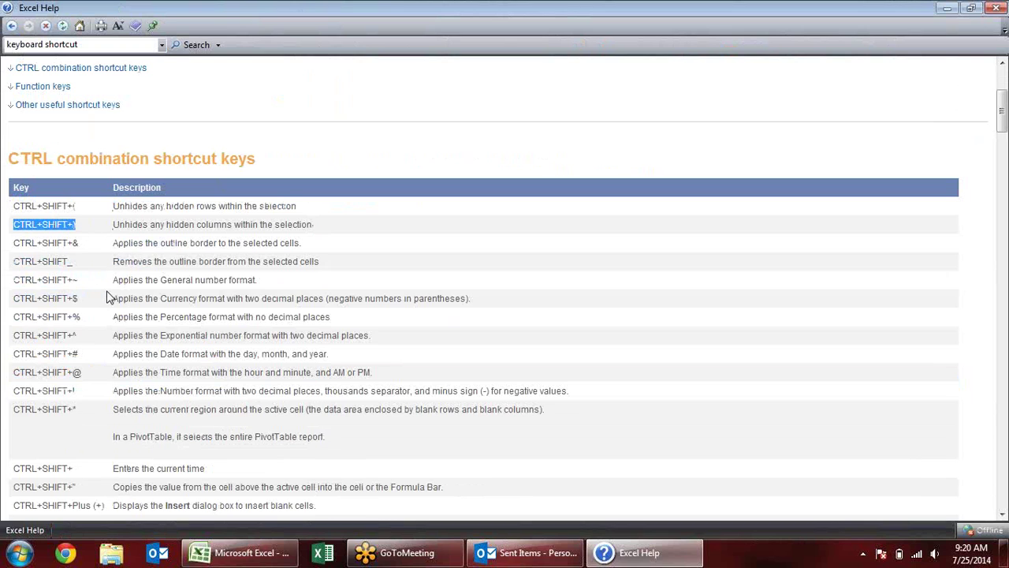
scroll(109, 296, down, 3)
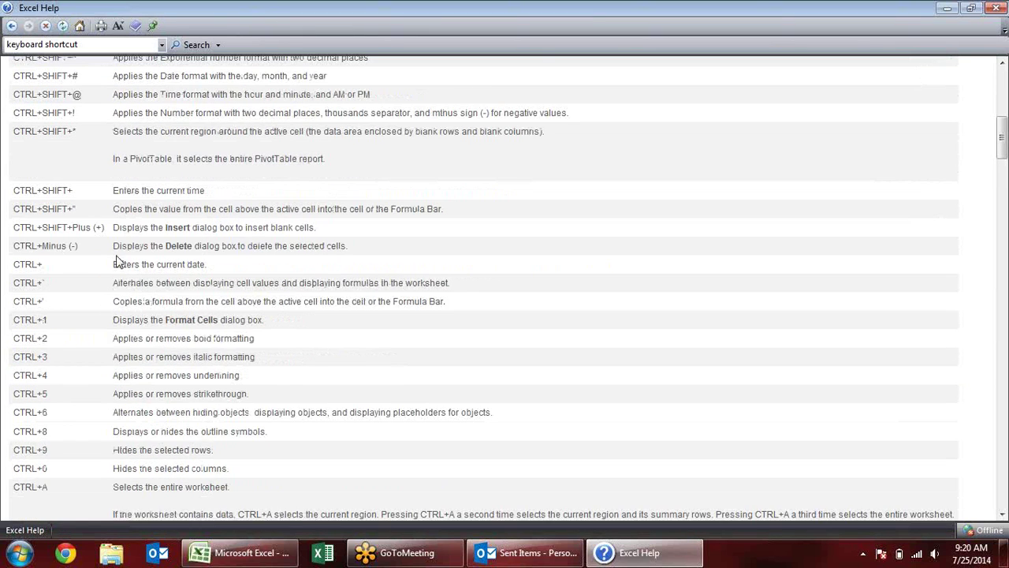
scroll(117, 263, down, 3)
scroll(113, 268, down, 3)
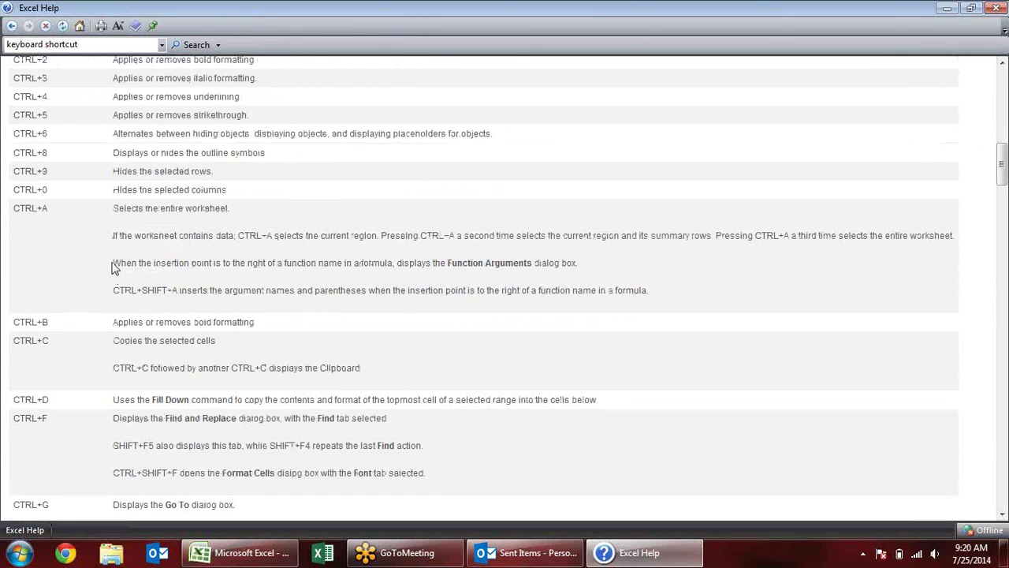
scroll(112, 268, down, 12)
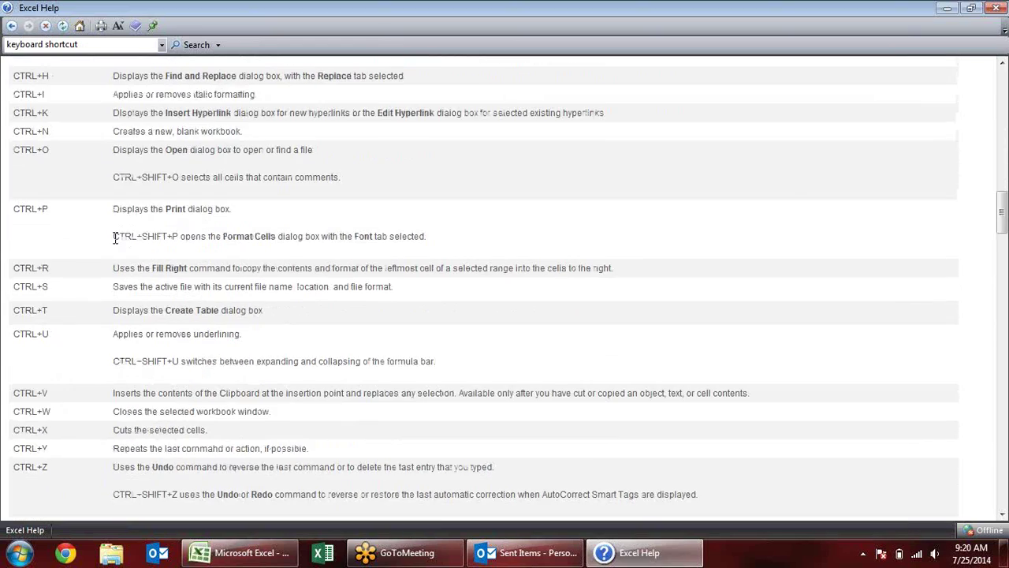
scroll(114, 236, down, 8)
scroll(117, 233, down, 4)
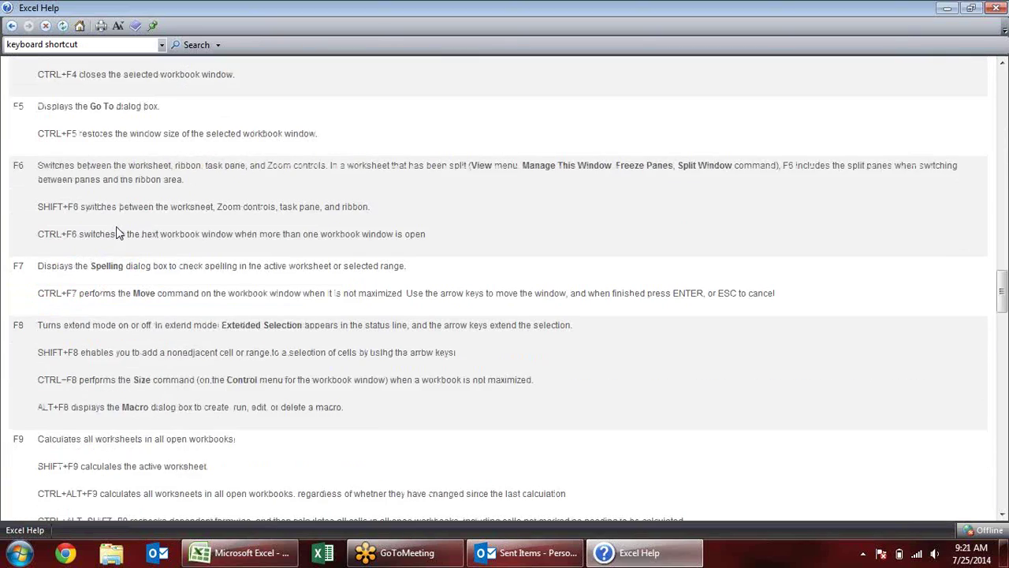
scroll(117, 233, down, 12)
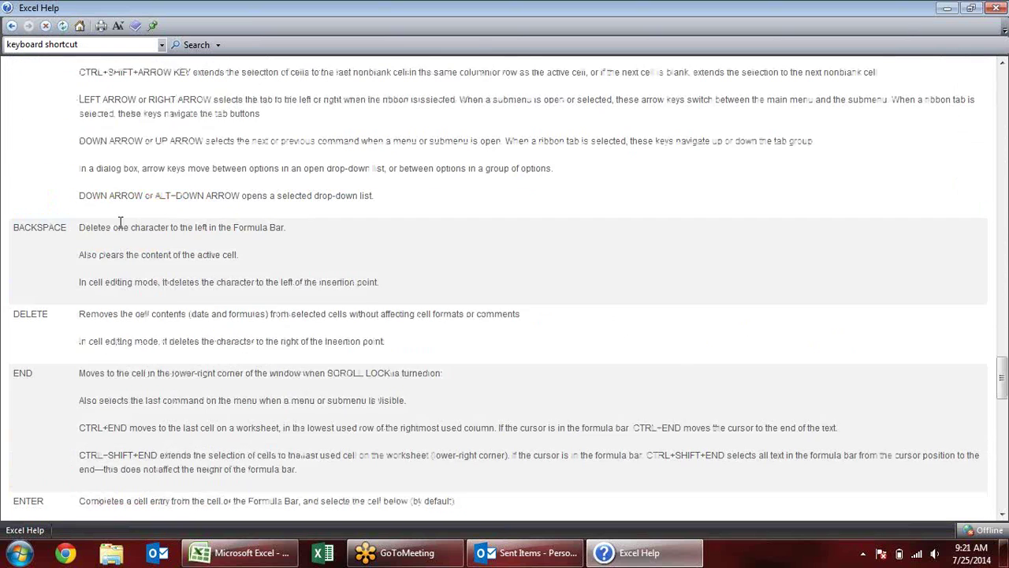
scroll(130, 224, down, 15)
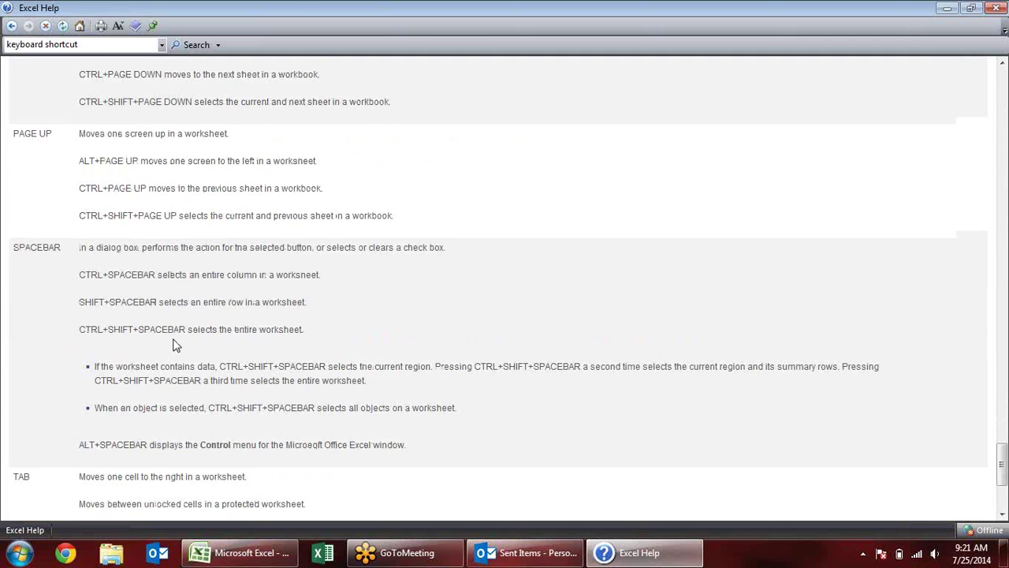
scroll(177, 339, down, 3)
scroll(245, 249, up, 7)
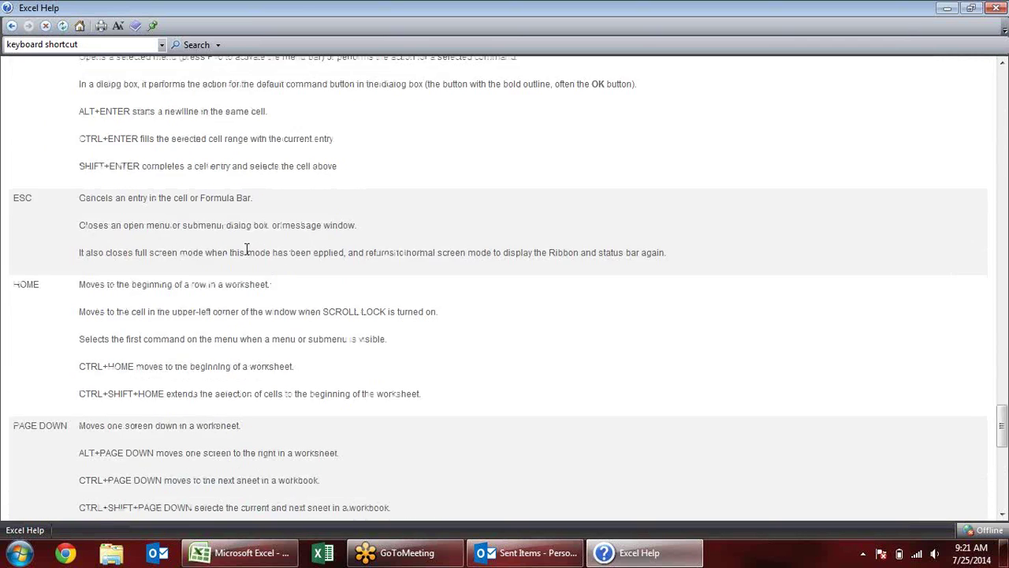
scroll(247, 251, up, 15)
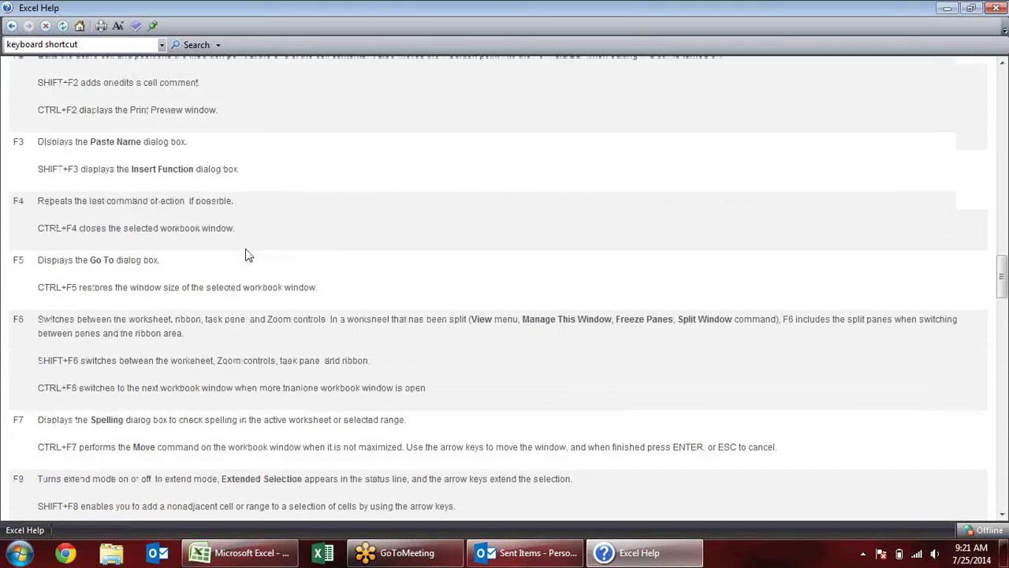
scroll(247, 255, up, 20)
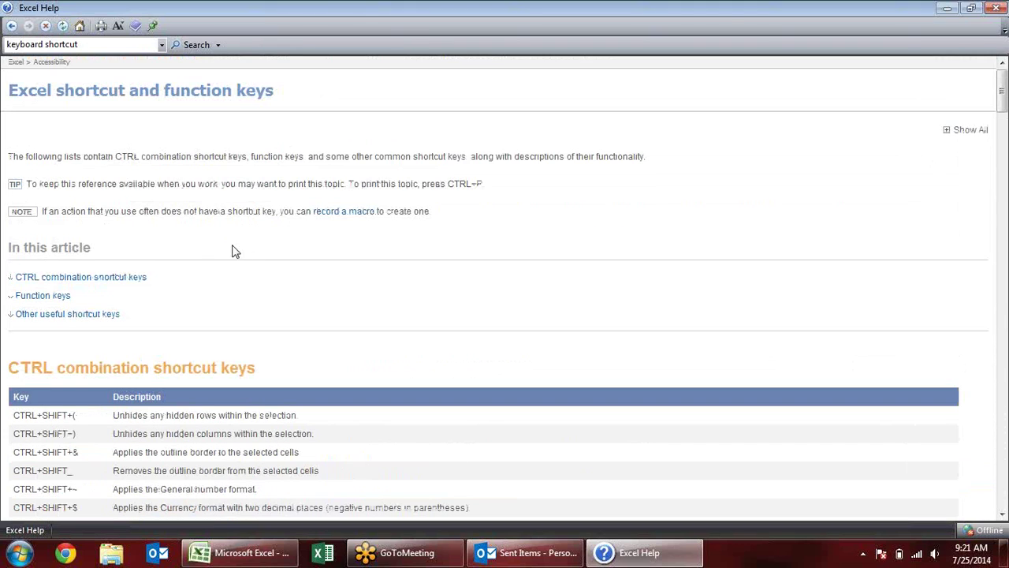
click(996, 8)
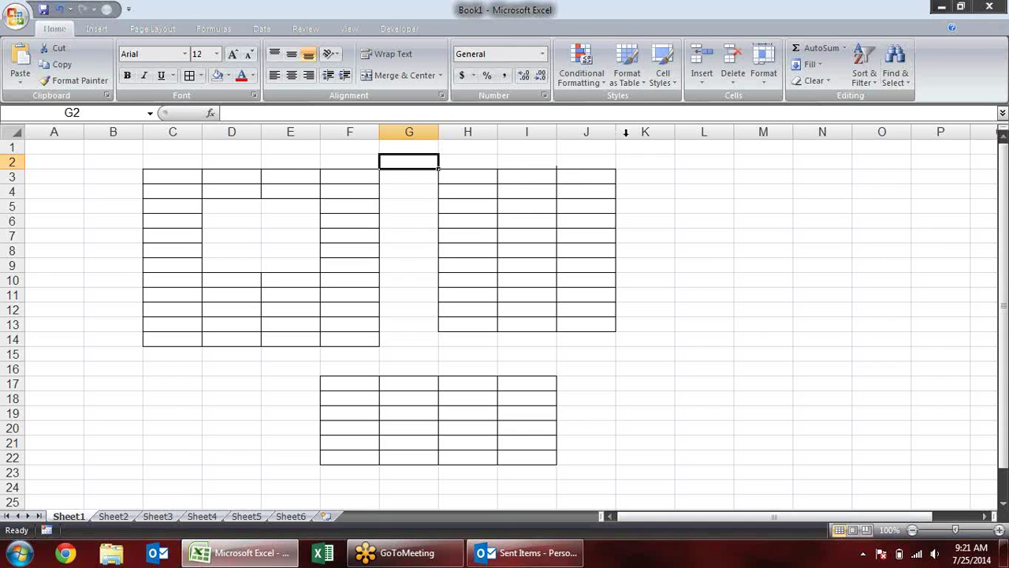
- Select cells G3, G6, G3 and D4, then bring up Excel Help with F1
click(392, 178)
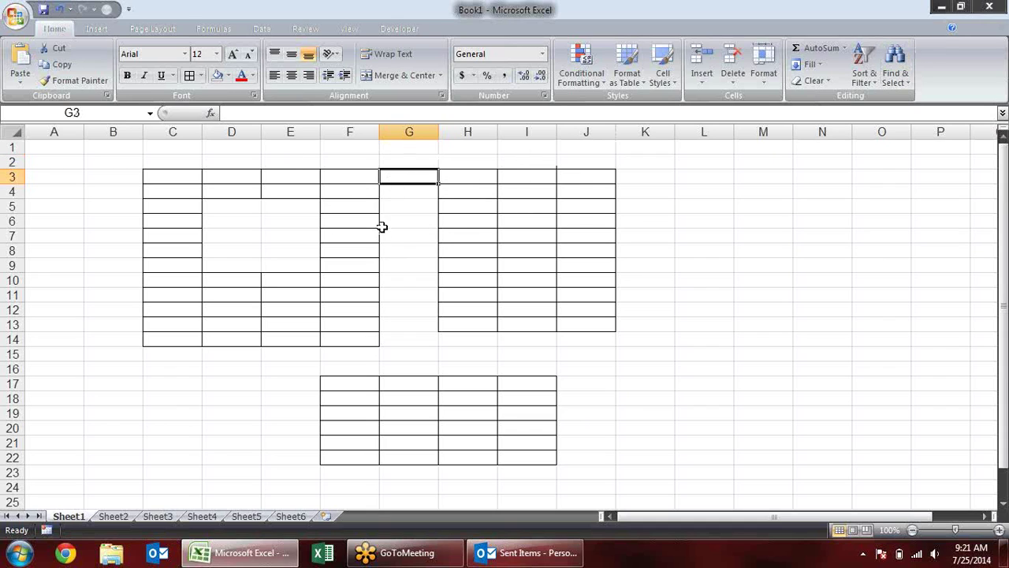
click(384, 222)
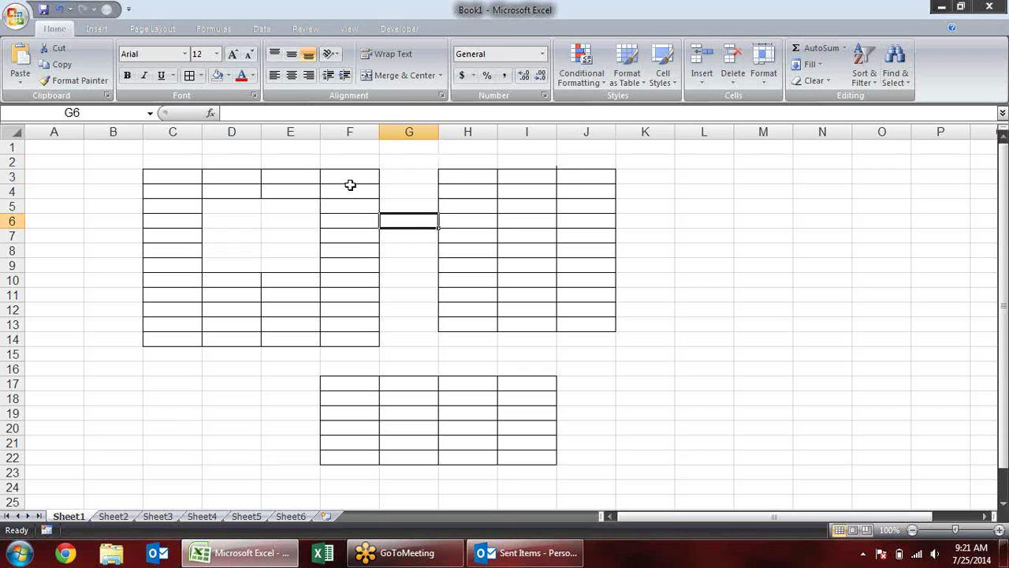
click(420, 172)
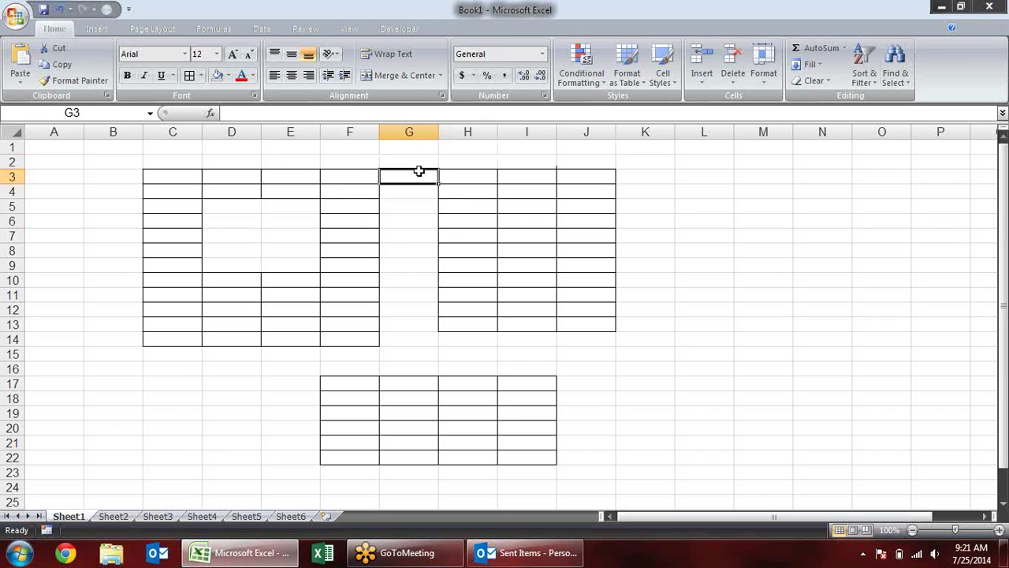
click(247, 197)
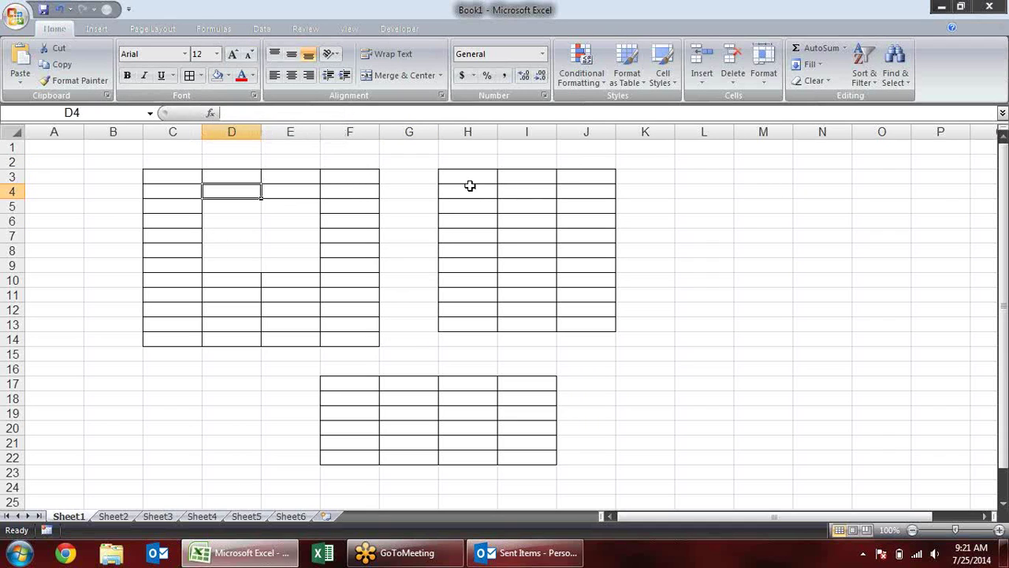
key(F1)
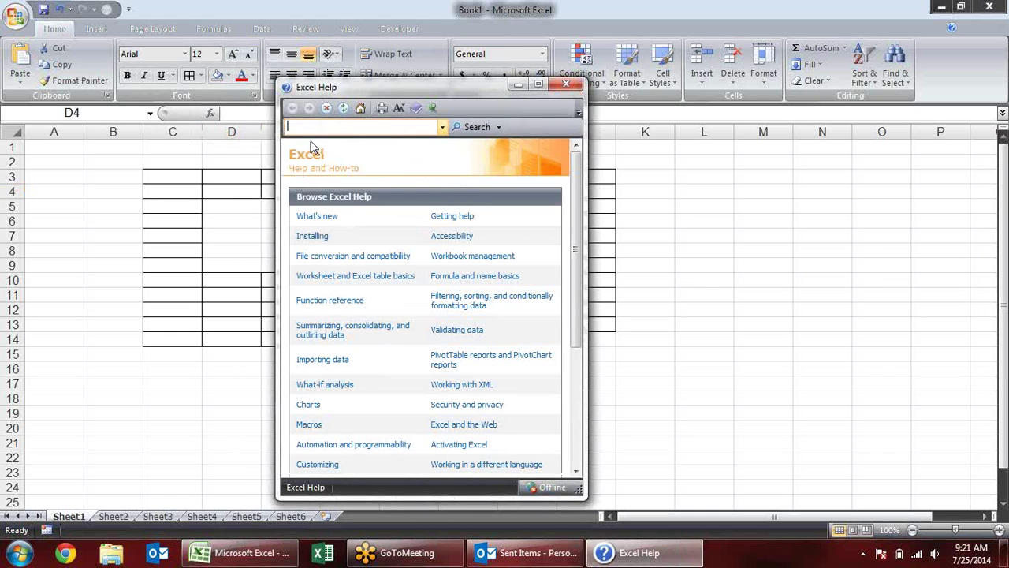
- Search Help for 'limits' and open the Excel specifications and limits article full screen
text(l)
key(Return)
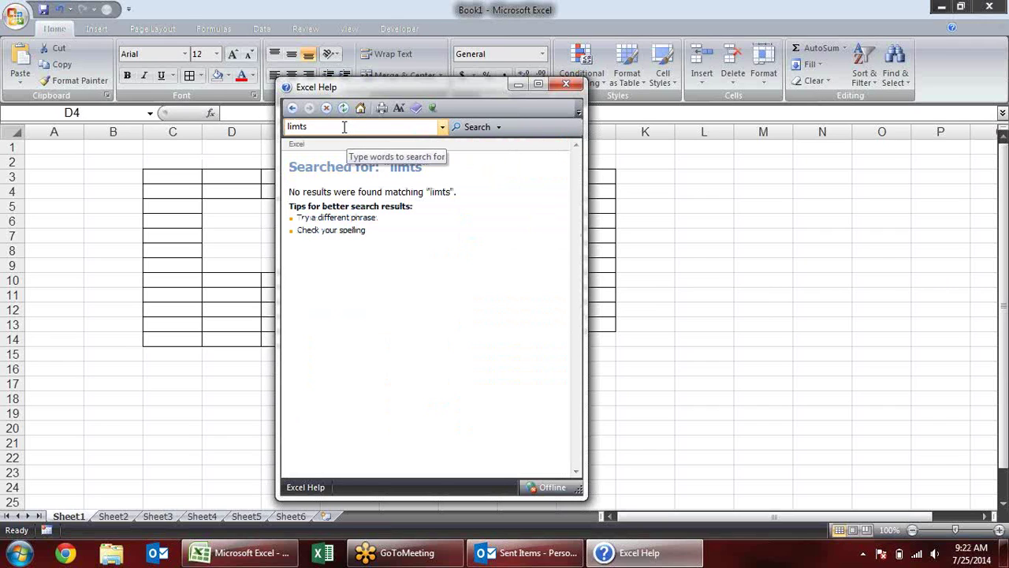
click(344, 127)
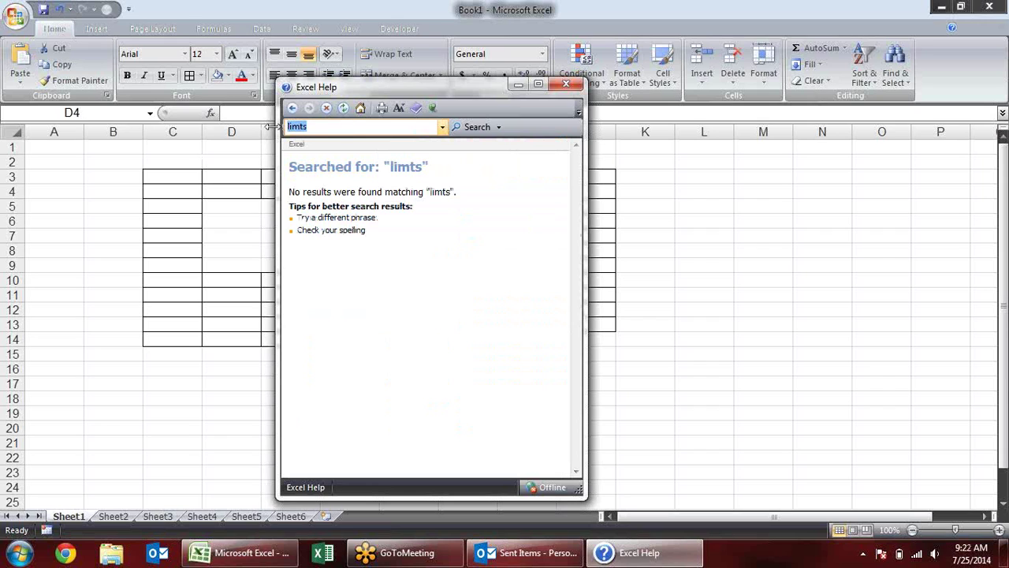
text(limits)
key(Return)
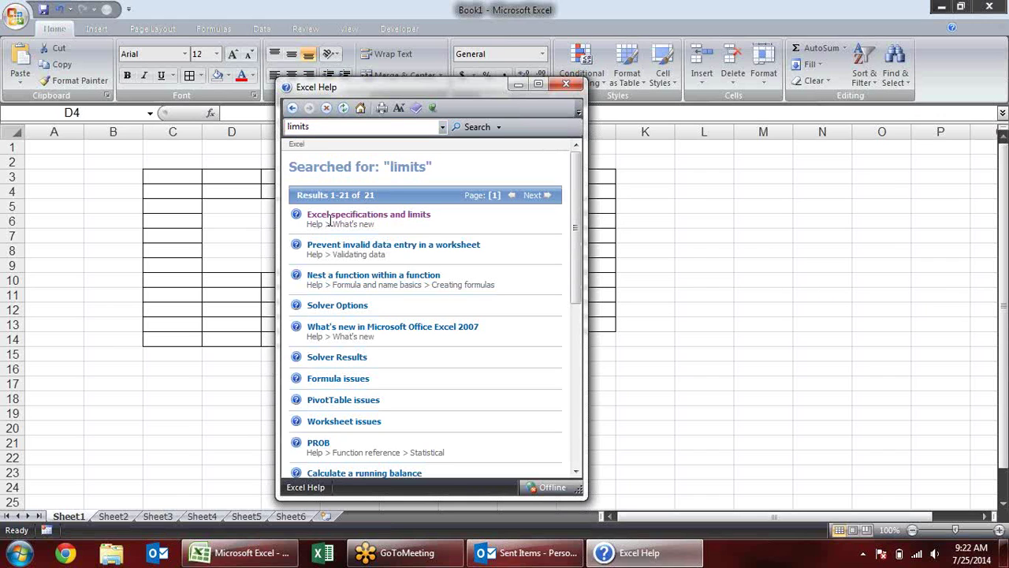
click(398, 214)
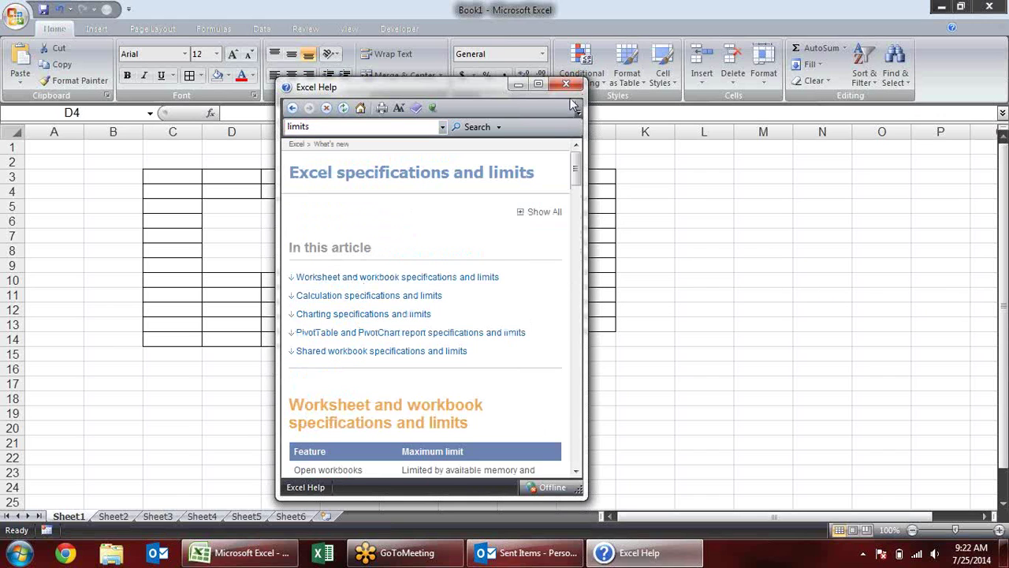
click(539, 85)
scroll(548, 123, down, 5)
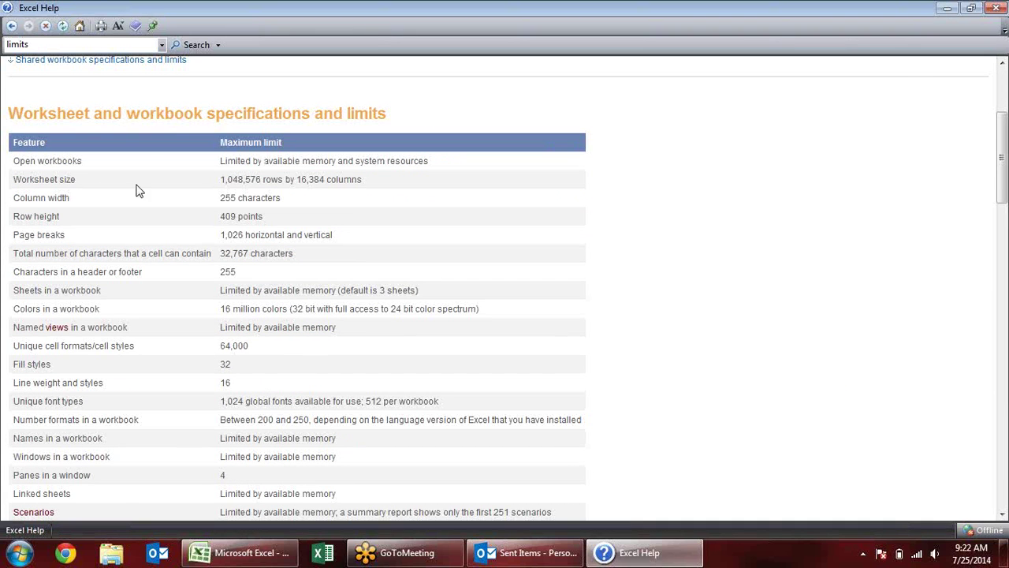
- Highlight the worksheet size, 16,384 columns, 409-point row height, page break, colour and header limits
drag(221, 179, 367, 179)
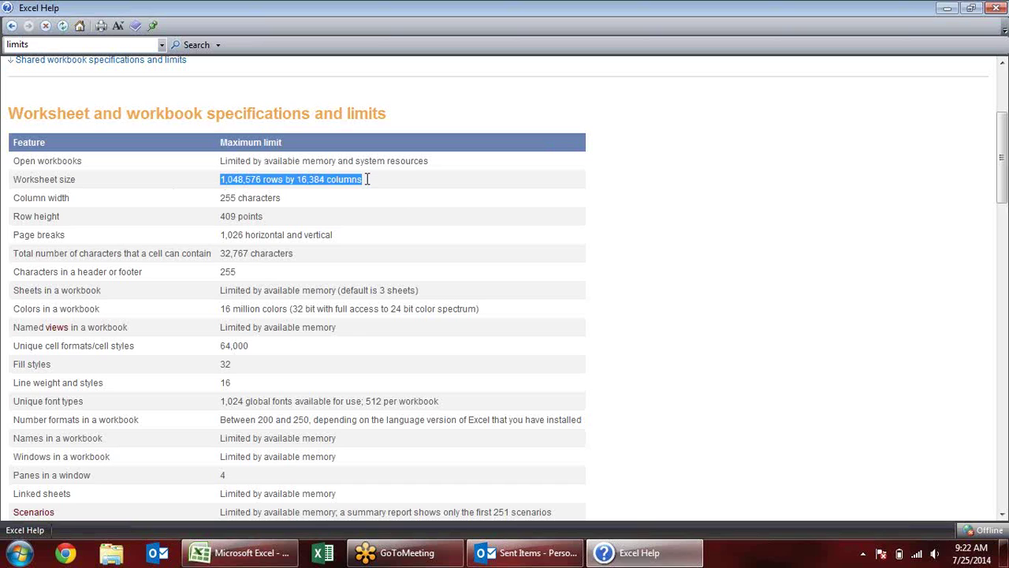
drag(17, 180, 220, 180)
click(227, 183)
drag(296, 180, 362, 180)
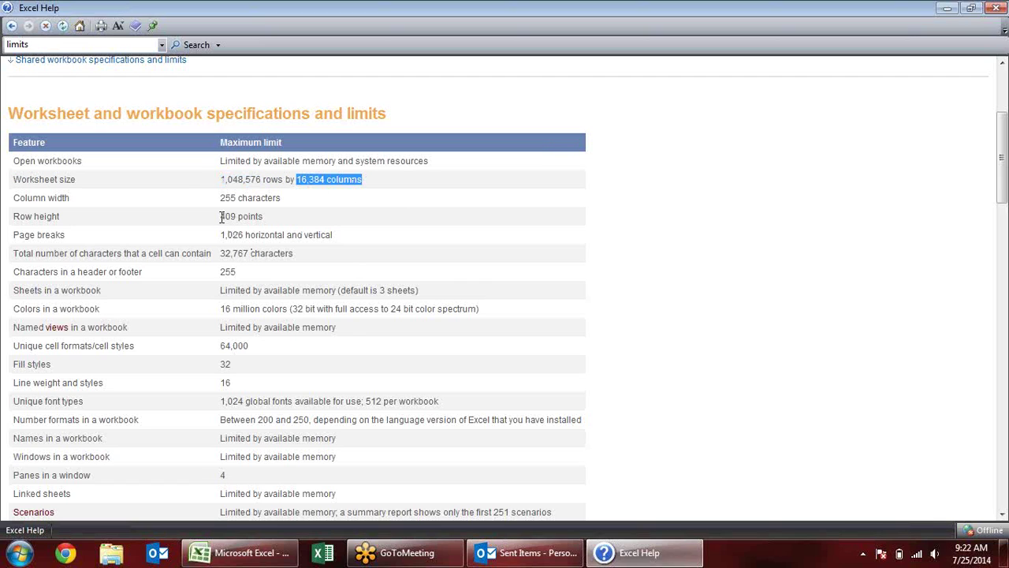
drag(221, 217, 264, 216)
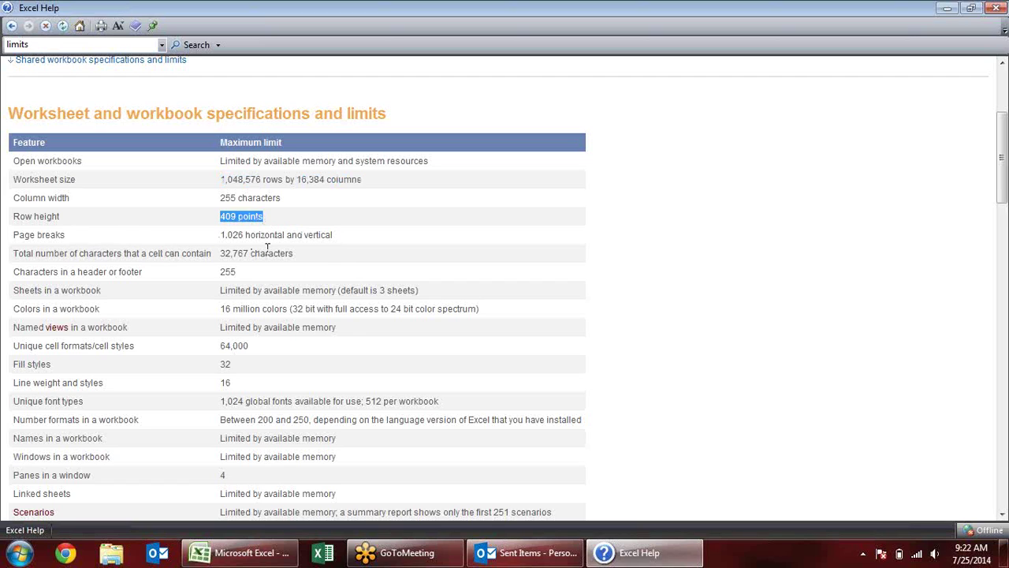
drag(220, 236, 285, 236)
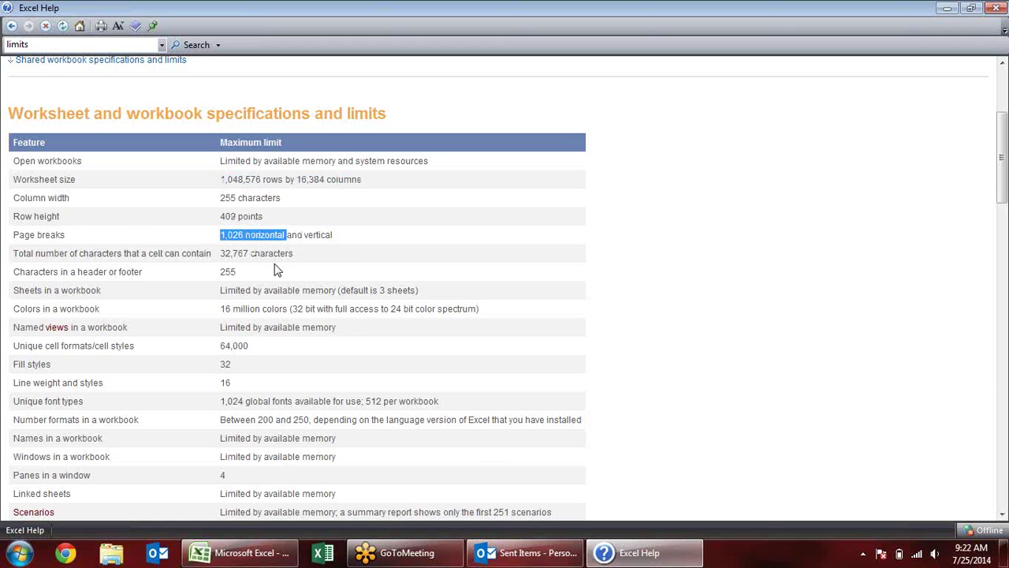
scroll(276, 271, down, 2)
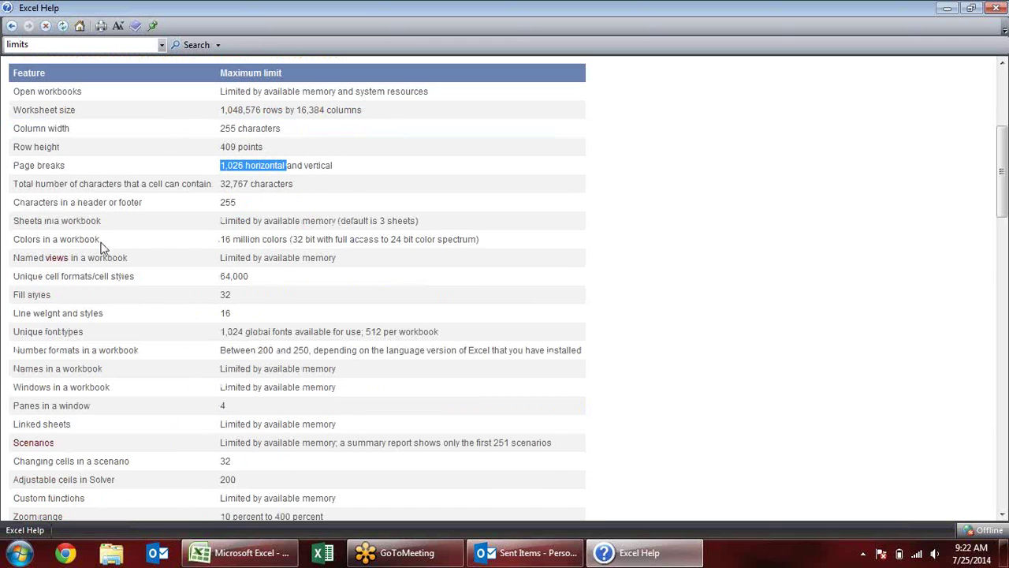
drag(220, 239, 318, 245)
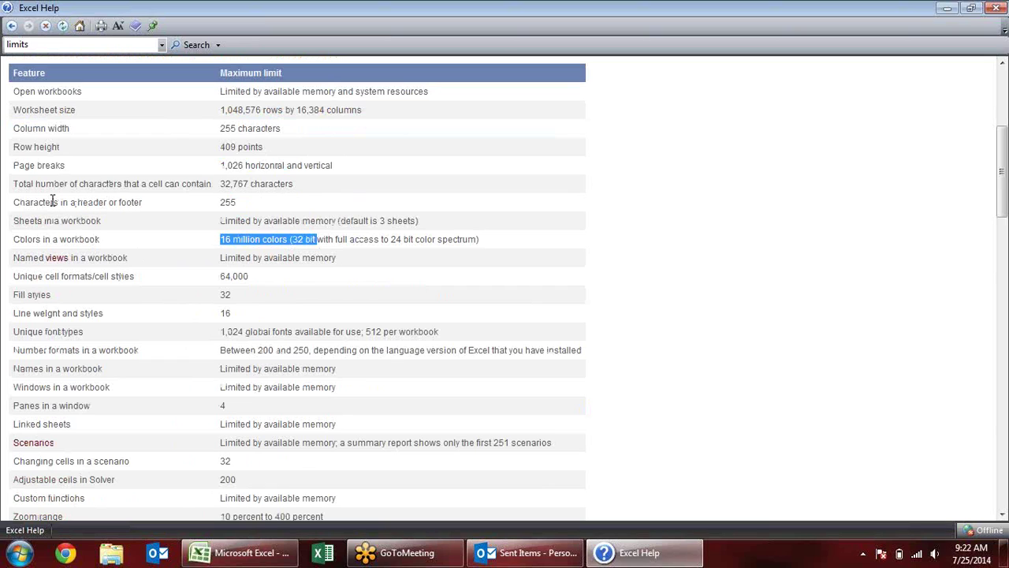
drag(53, 202, 248, 201)
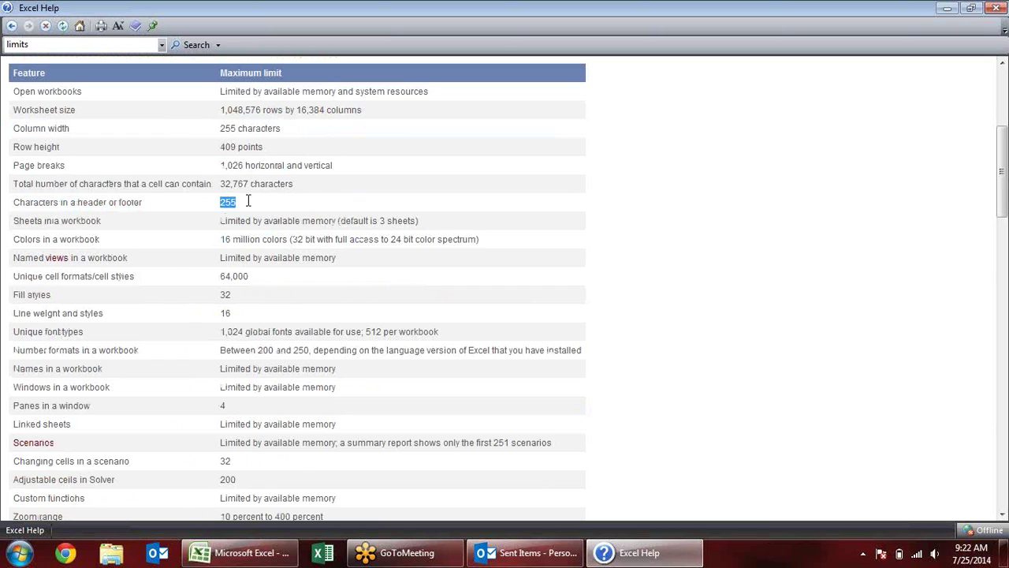
- Scroll through the remaining specifications tables and close the Help window
scroll(251, 213, down, 2)
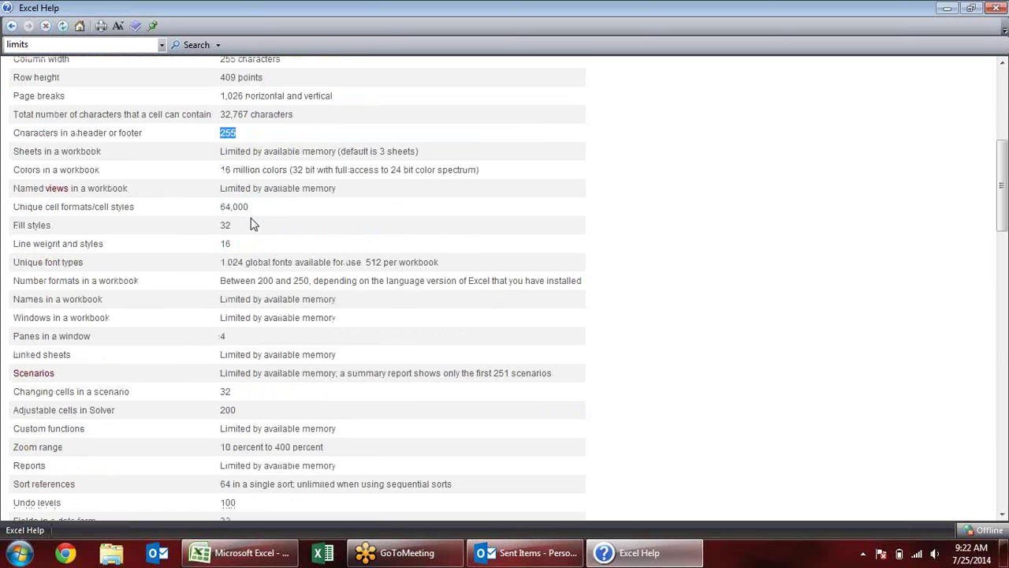
scroll(250, 223, down, 2)
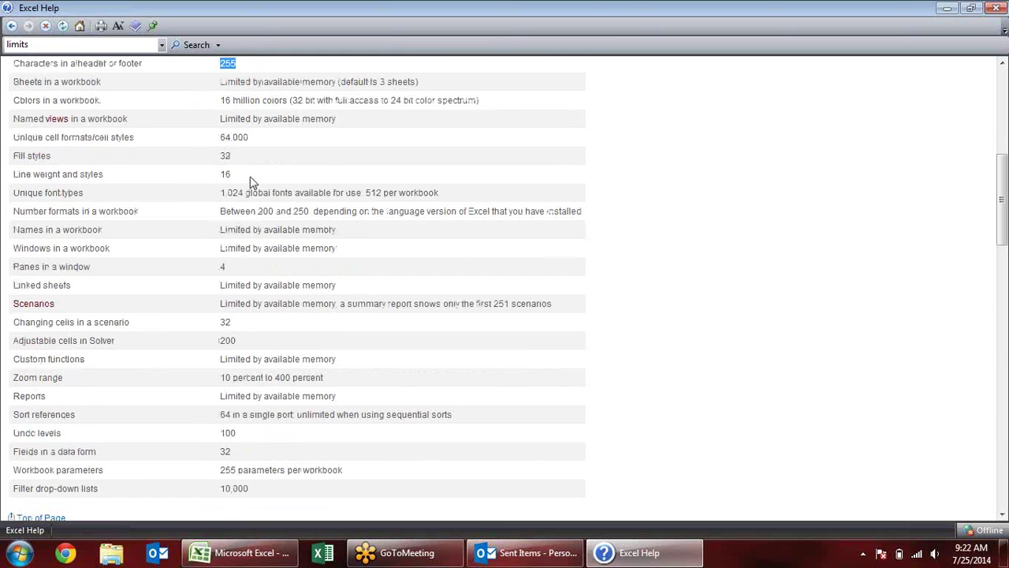
scroll(251, 183, down, 12)
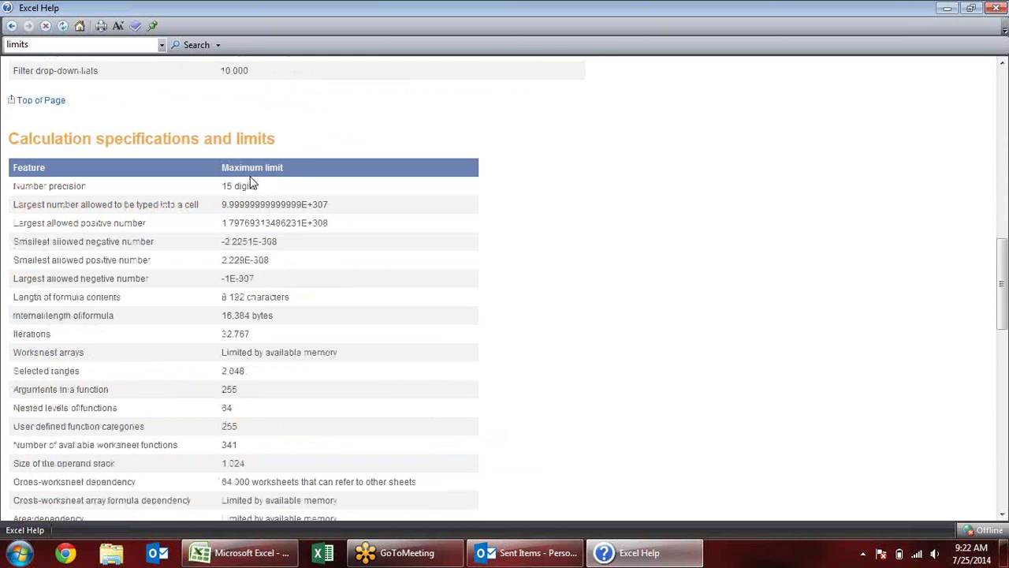
scroll(252, 183, down, 4)
scroll(251, 176, down, 4)
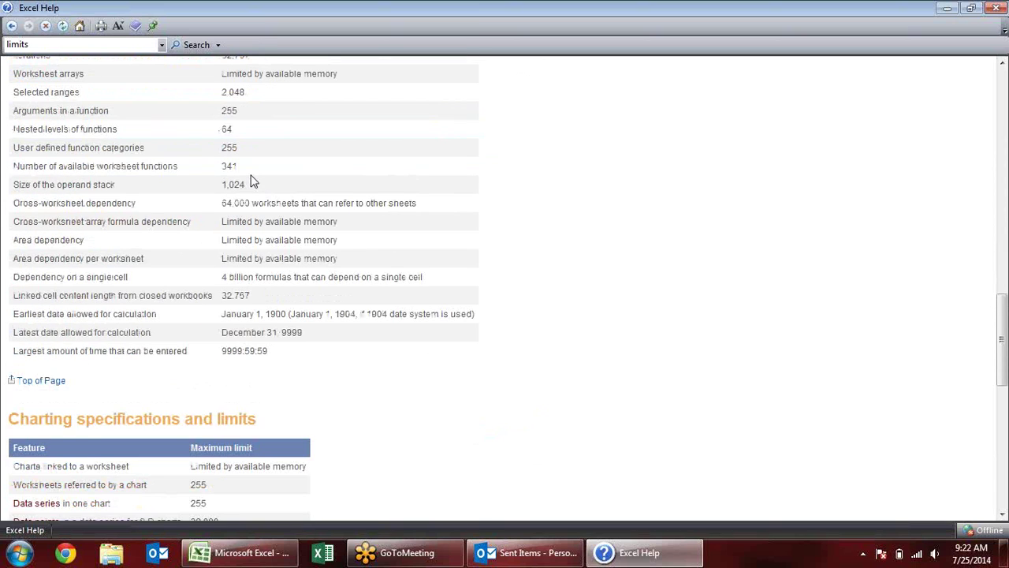
scroll(253, 182, down, 4)
scroll(254, 170, down, 13)
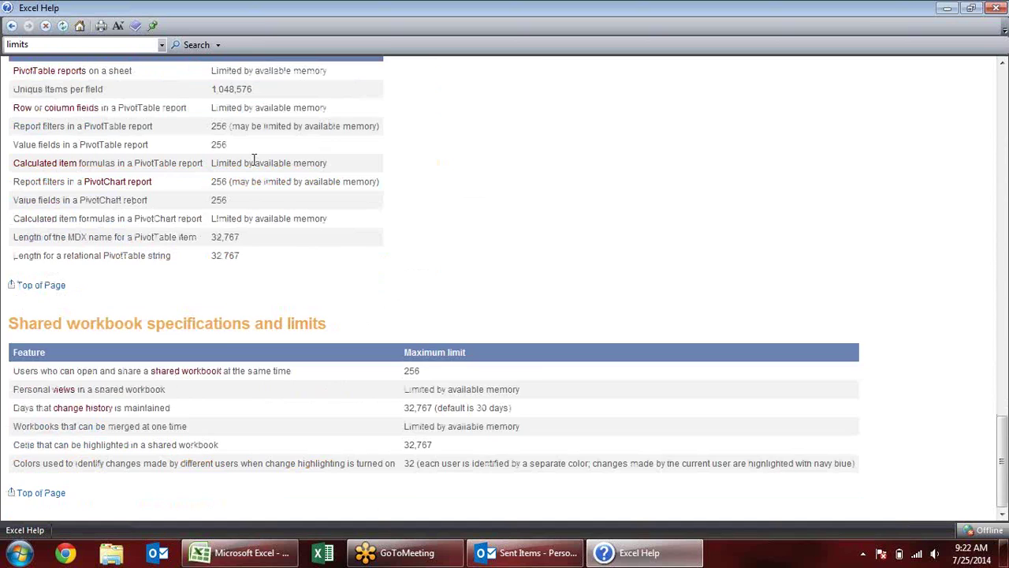
scroll(254, 162, up, 20)
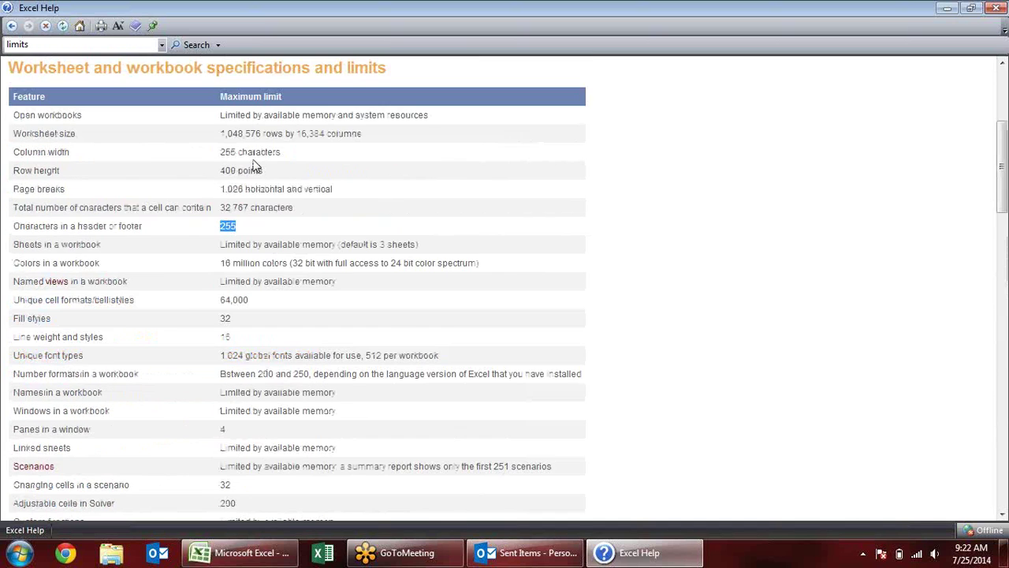
scroll(254, 165, up, 7)
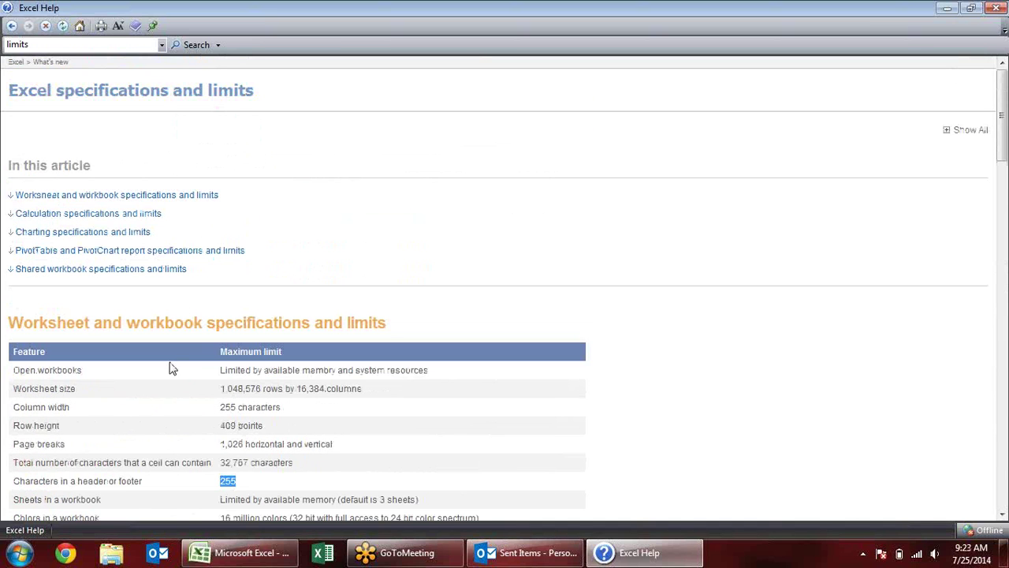
scroll(184, 299, down, 8)
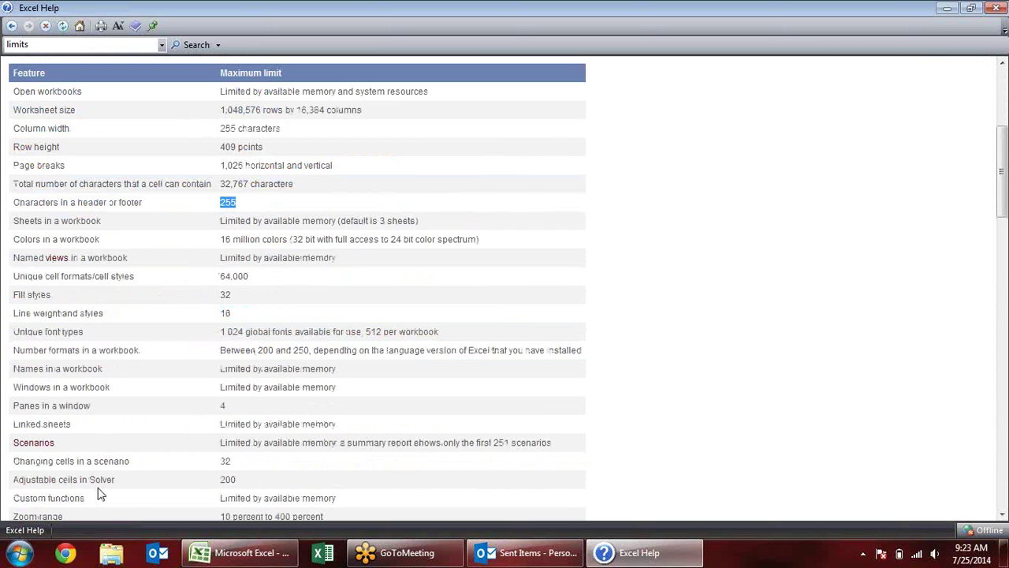
scroll(369, 305, down, 10)
scroll(370, 305, down, 10)
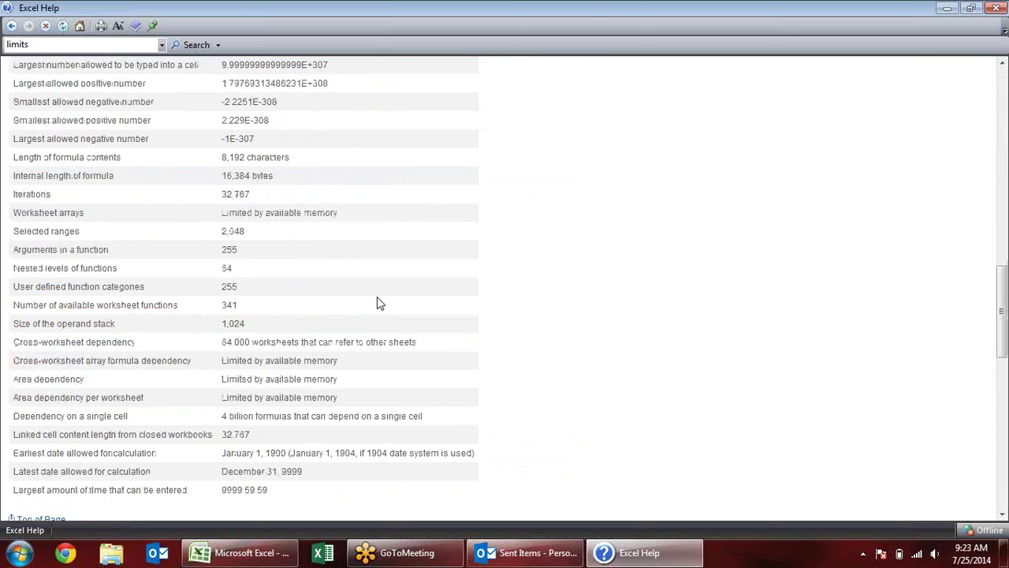
scroll(379, 303, down, 8)
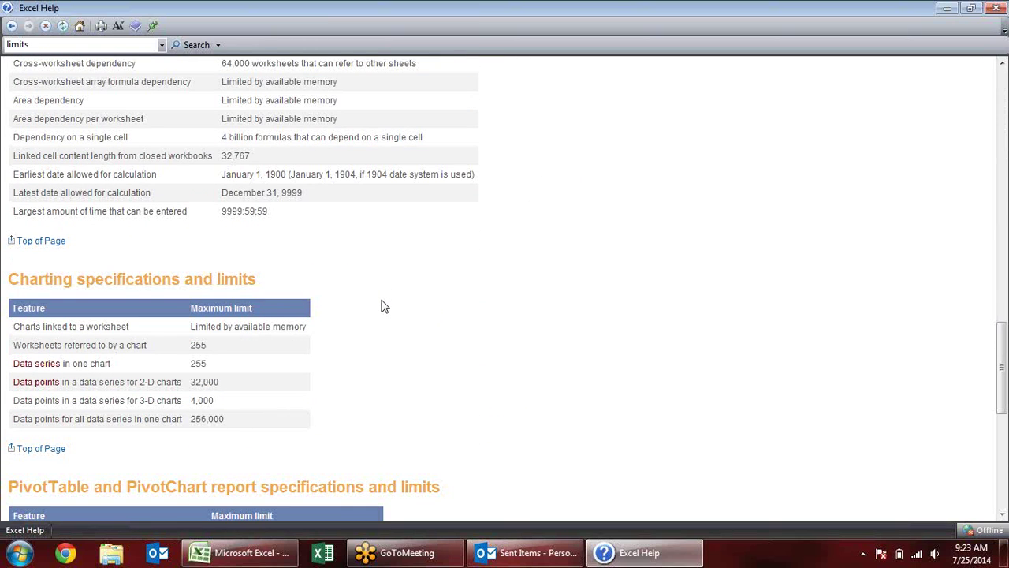
scroll(394, 318, up, 10)
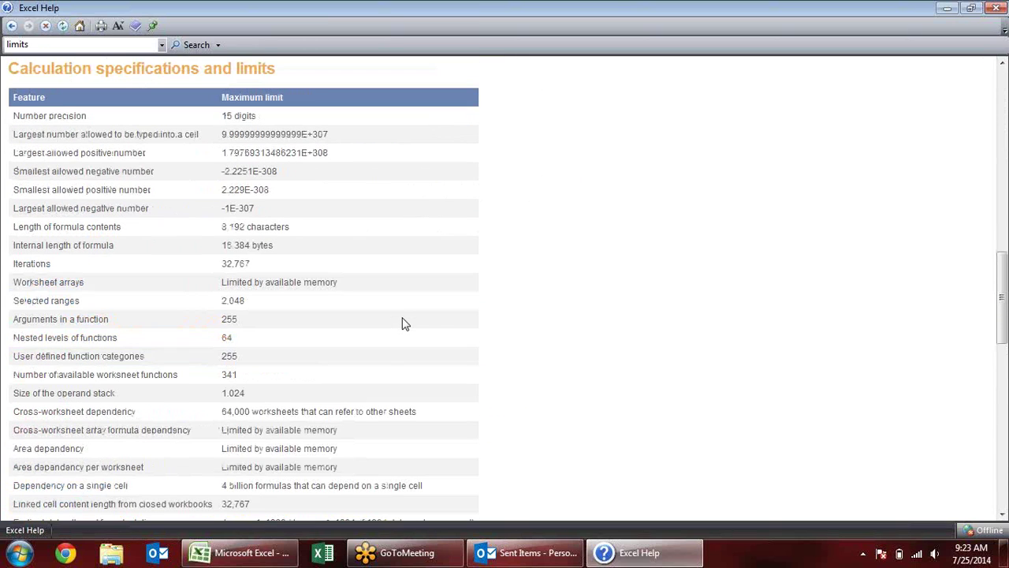
scroll(404, 323, up, 6)
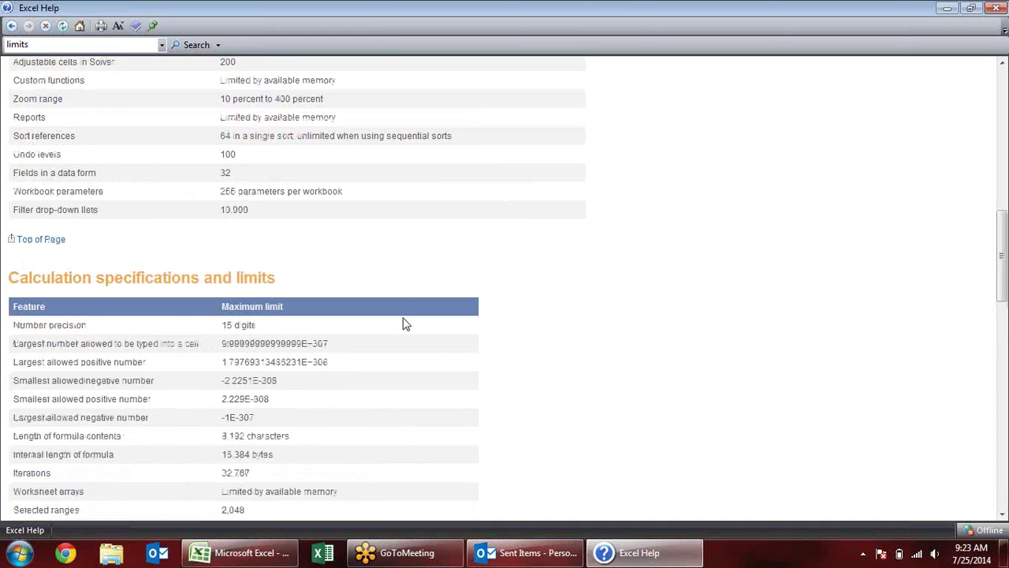
click(992, 8)
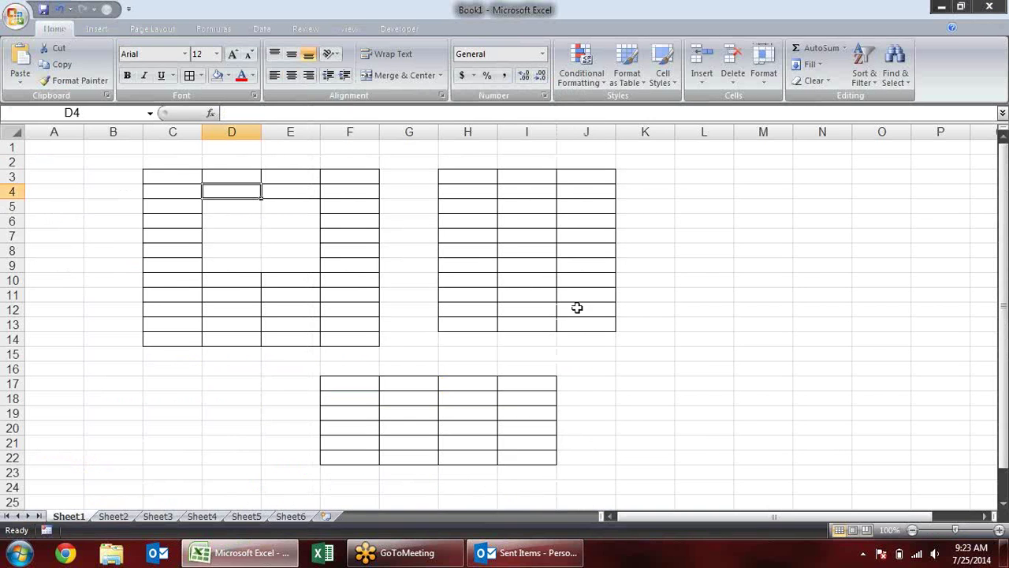
- Select cell L5 and open Excel Options, closing it without changes
click(724, 204)
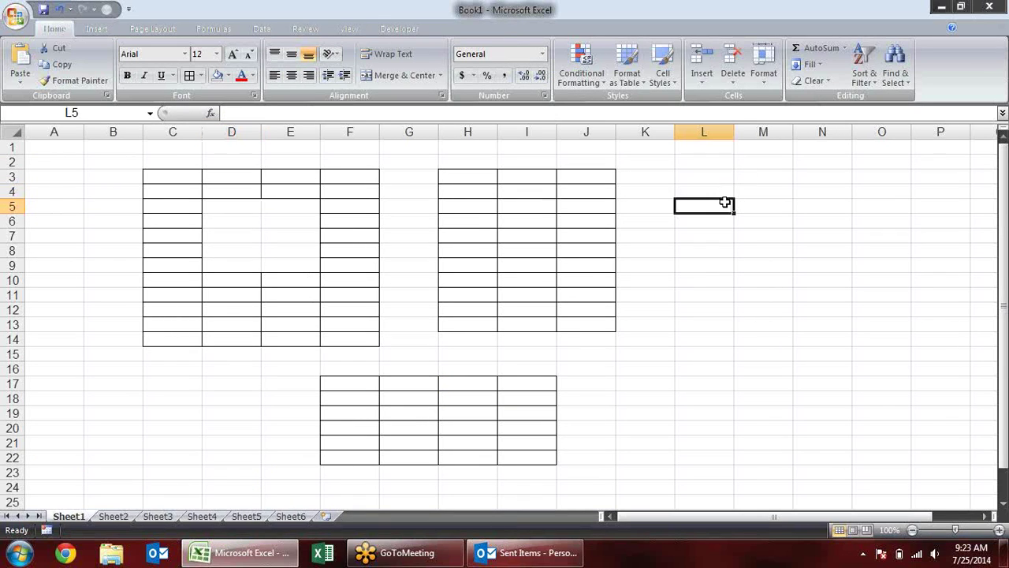
click(26, 28)
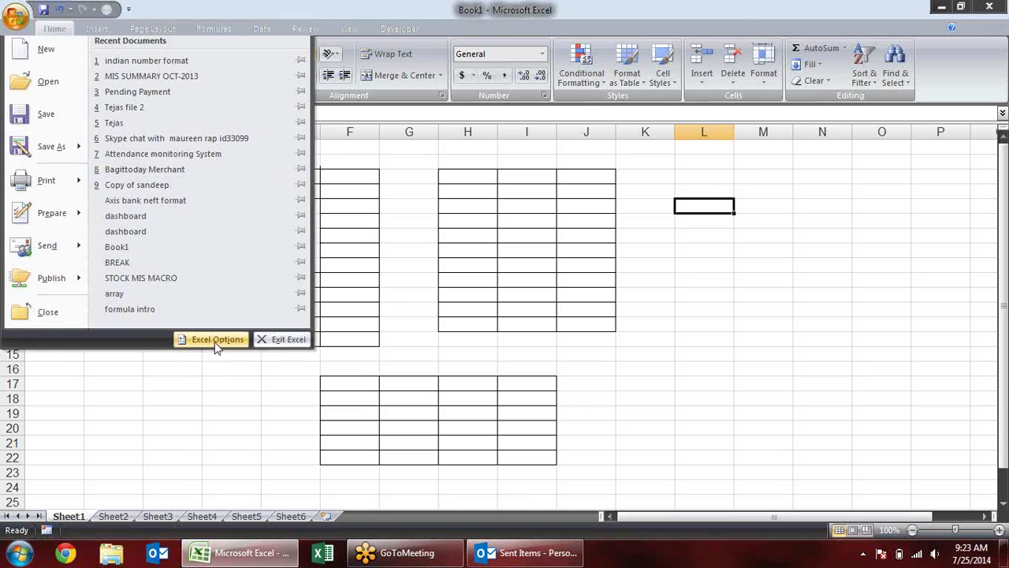
click(216, 340)
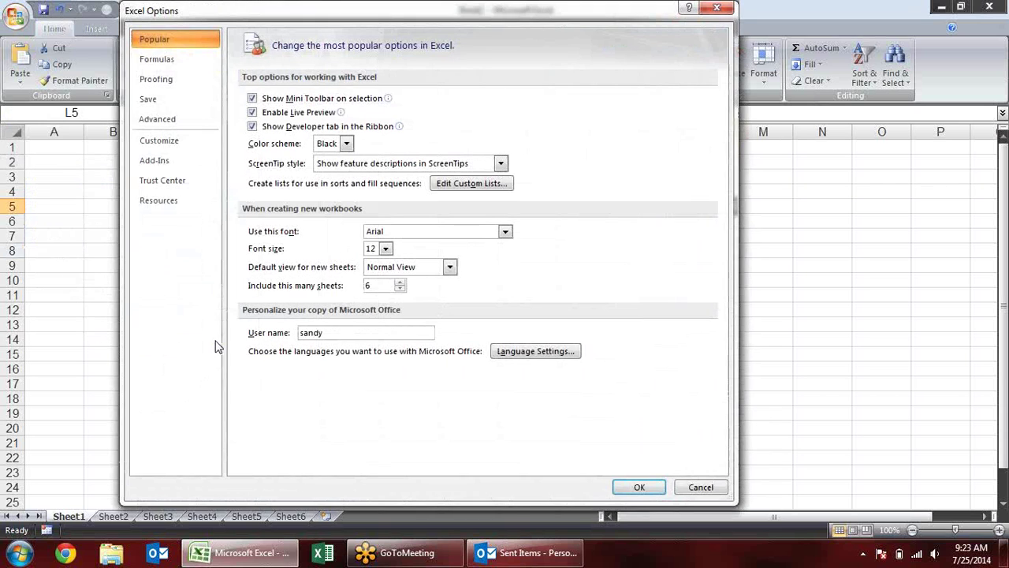
click(727, 8)
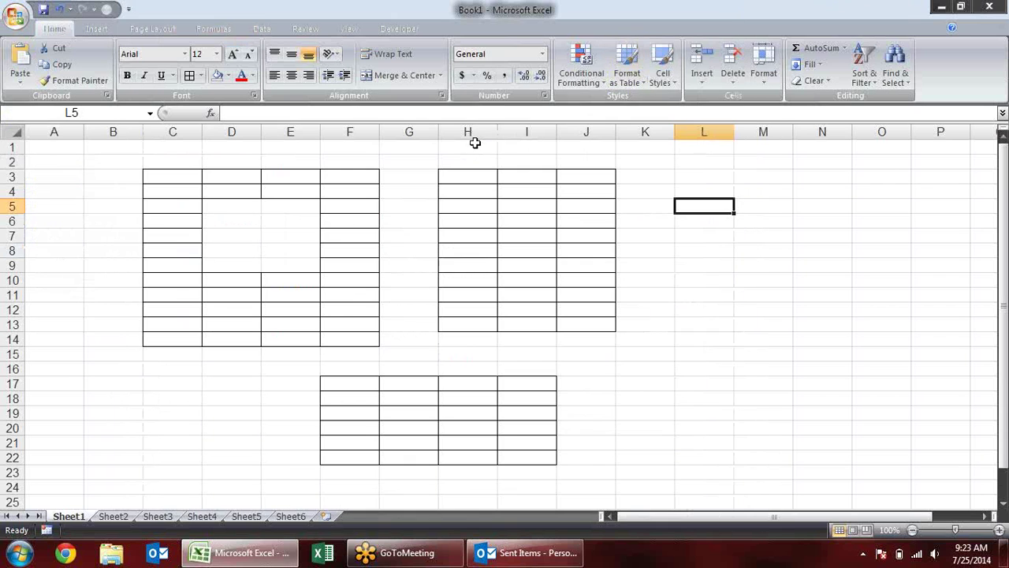
- Turn off Show Mini Toolbar on selection in Excel Options
click(18, 20)
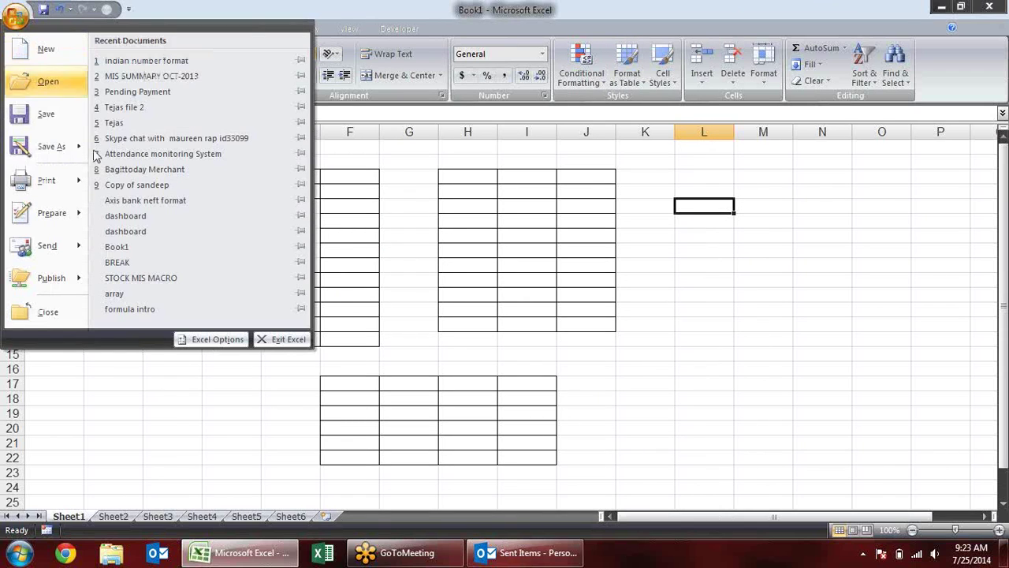
click(199, 343)
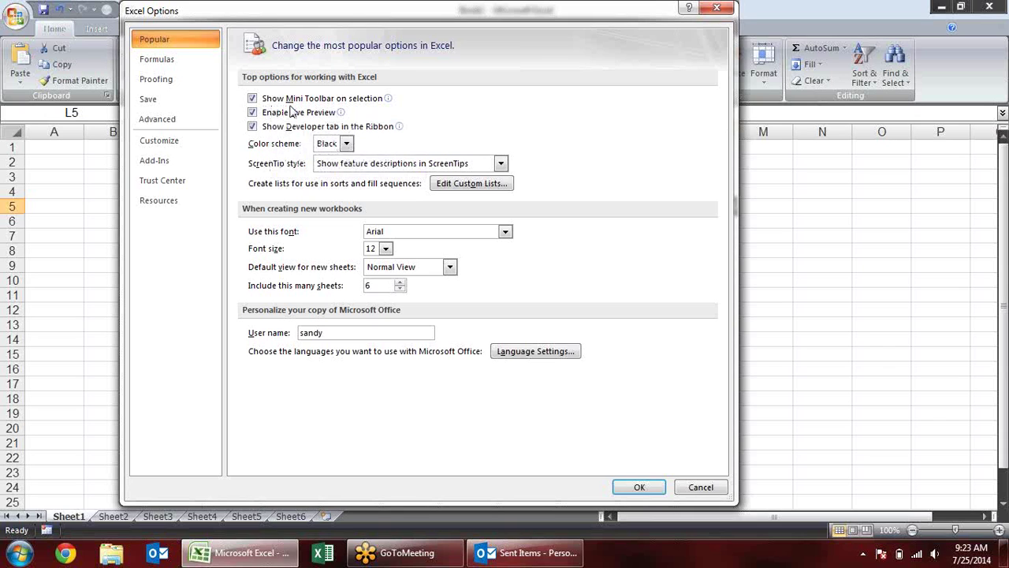
click(370, 103)
click(642, 483)
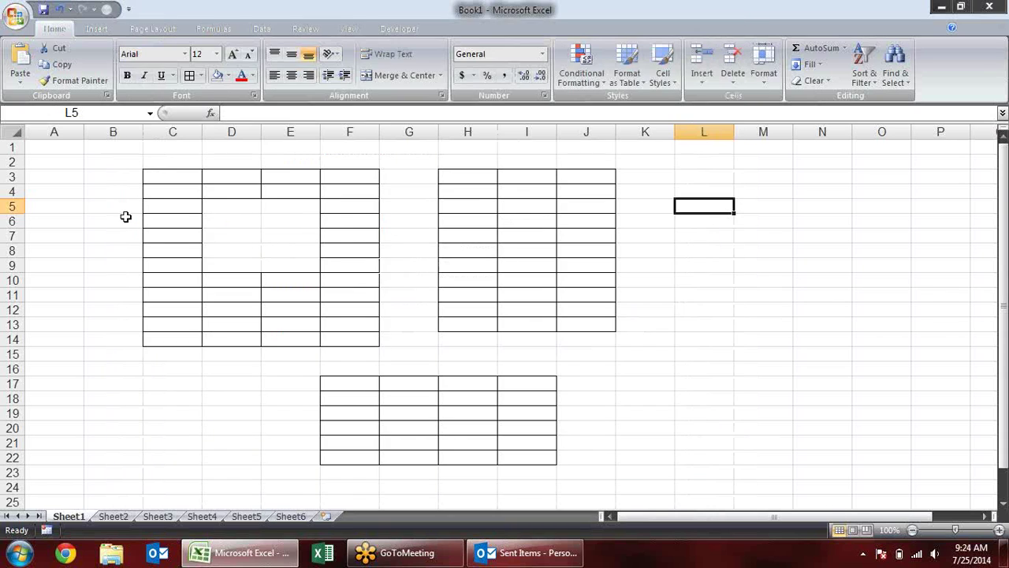
- Type 'sdfsdffsd' in F2, select parts of it, and cancel the entry
click(371, 161)
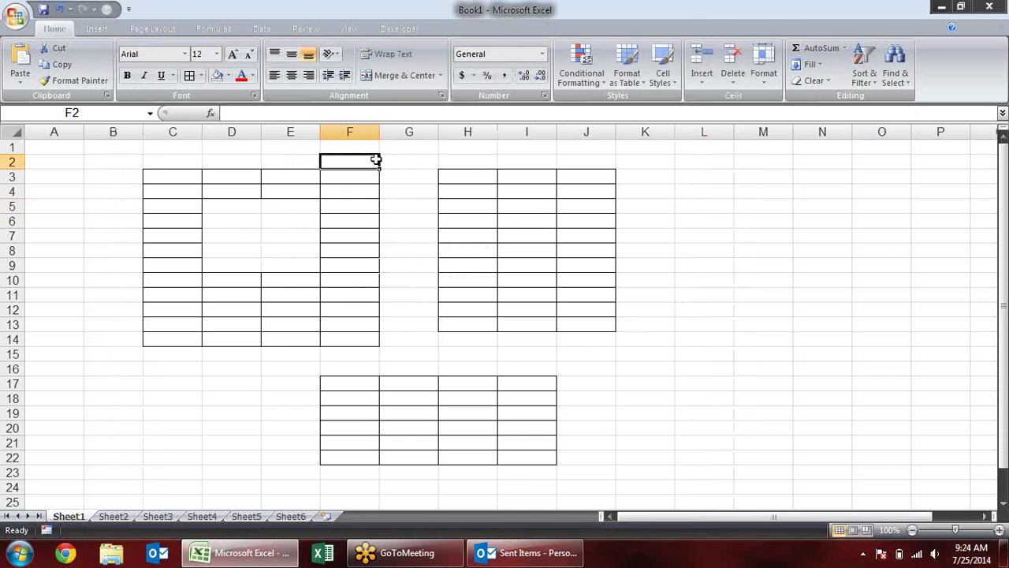
text(sdfsdffsd)
drag(372, 164, 246, 160)
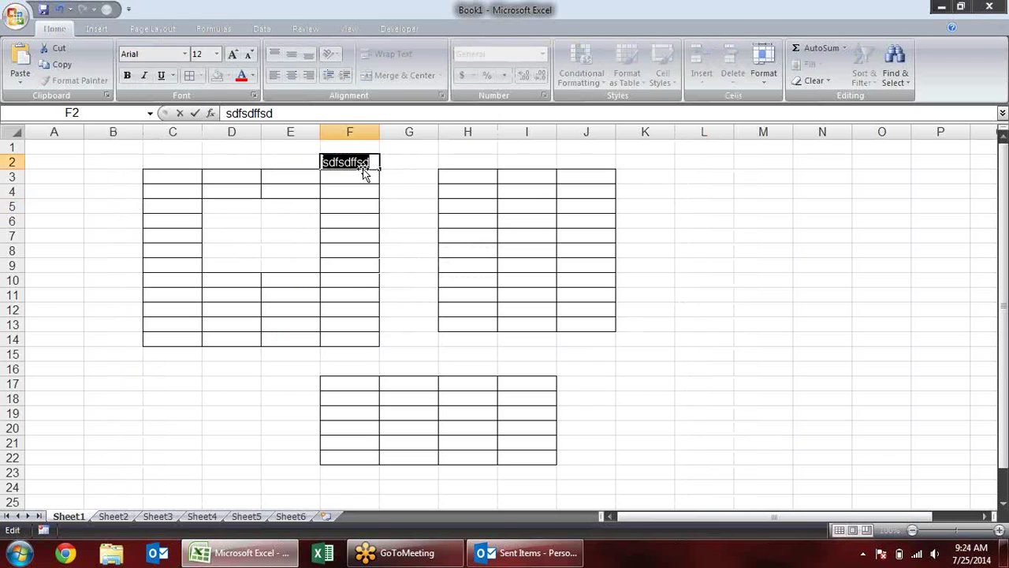
drag(374, 165, 354, 163)
click(27, 19)
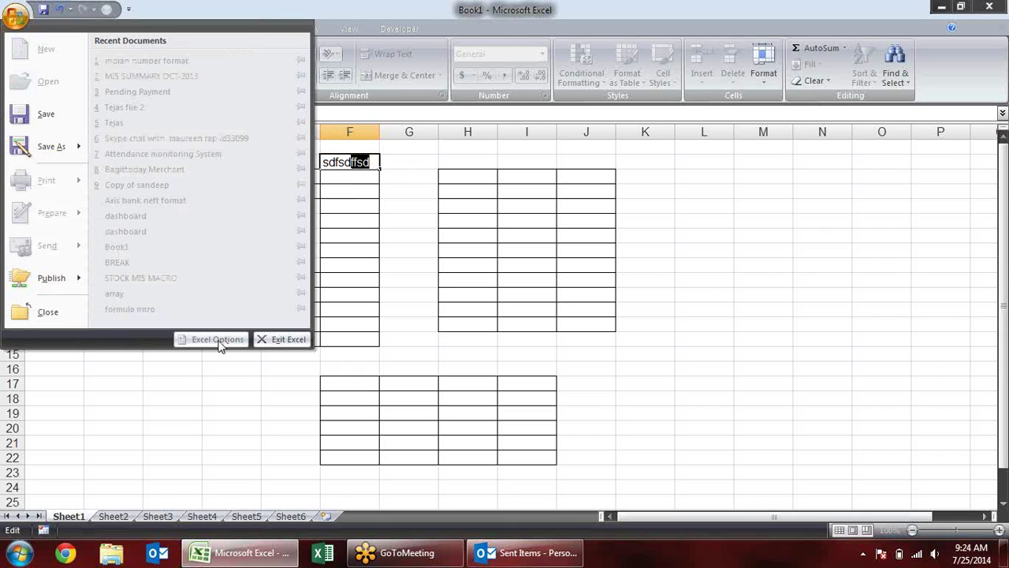
key(Escape)
key(Escape)
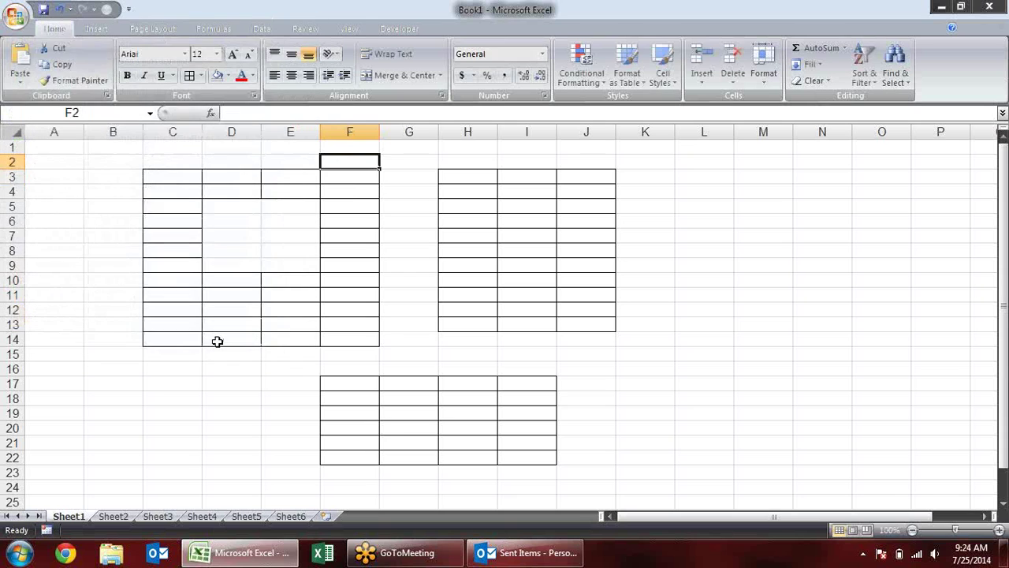
- Re-enable Show Mini Toolbar on selection in Excel Options
click(16, 16)
key(Escape)
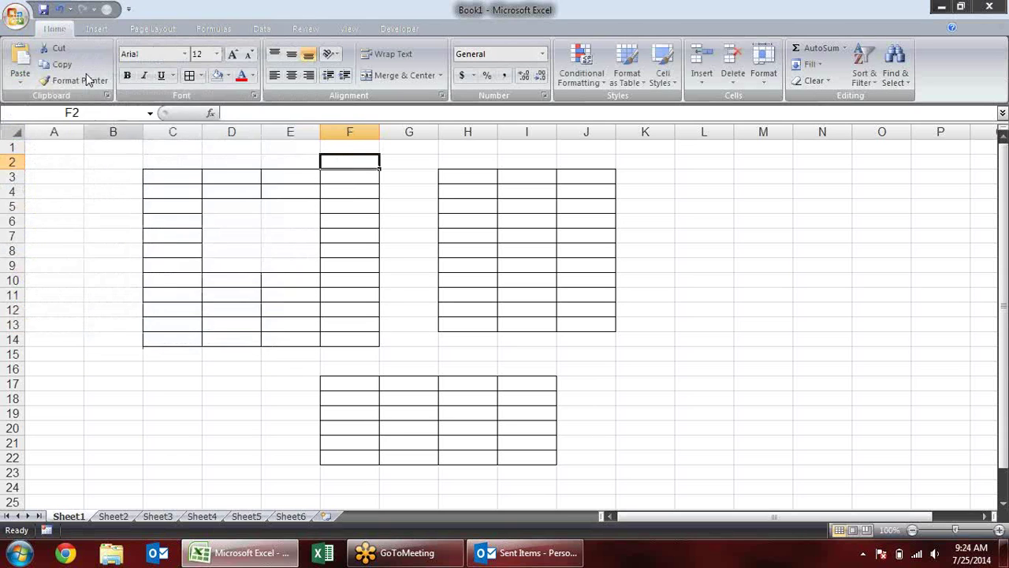
click(14, 18)
click(199, 338)
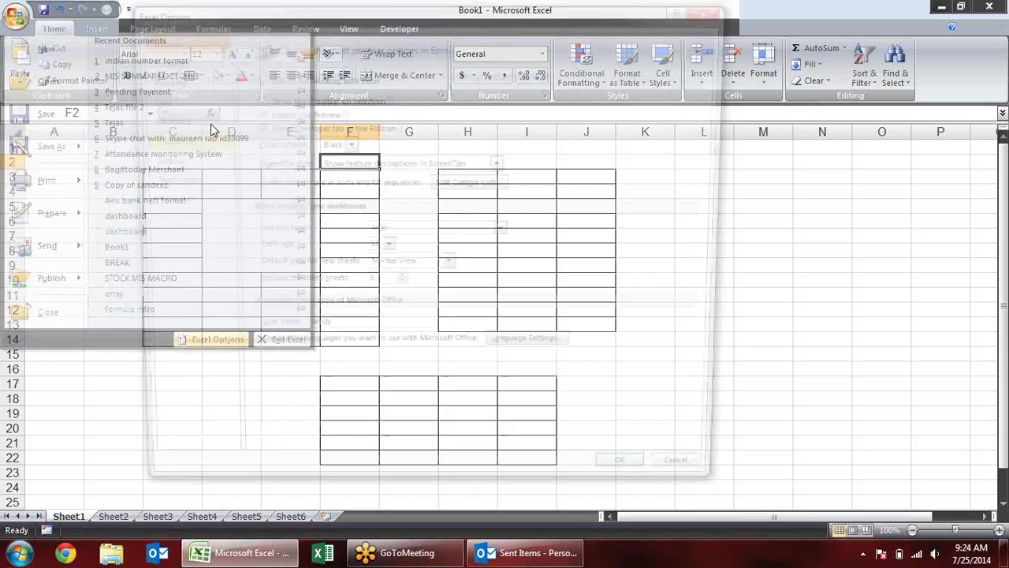
click(265, 98)
click(640, 488)
- Enter 'adsd' in F2 and select letters and a block from B2 to test the Mini Toolbar
text(adsd)
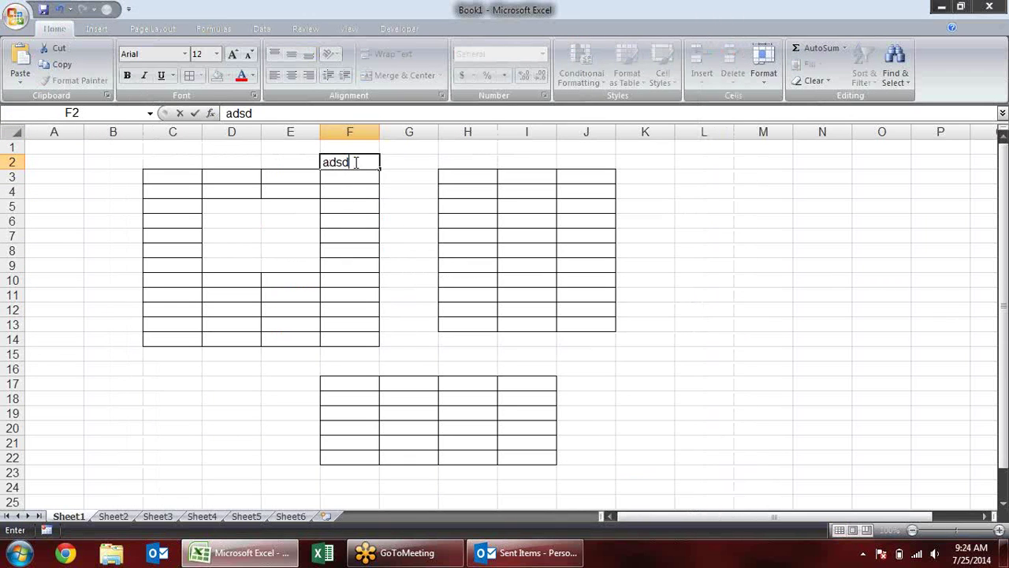
drag(348, 163, 336, 163)
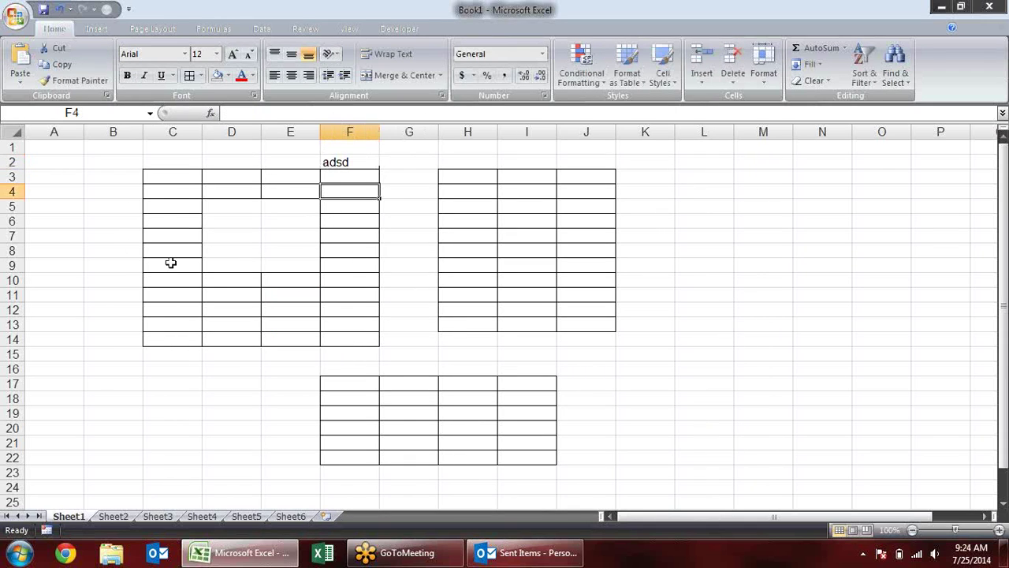
drag(90, 164, 146, 187)
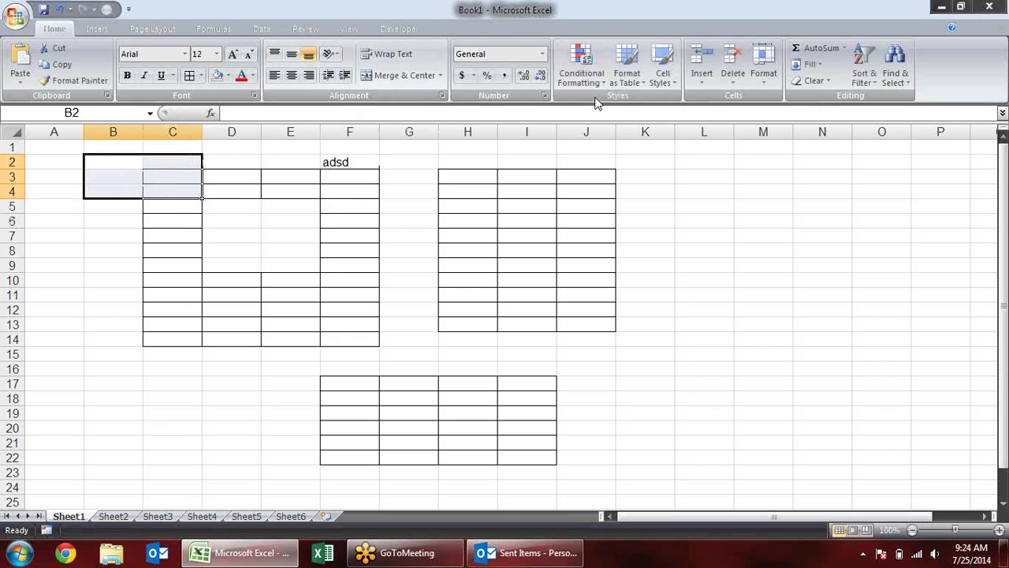
- Open the Cell Styles gallery, then toggle Enable Live Preview off and back on in Excel Options
click(663, 79)
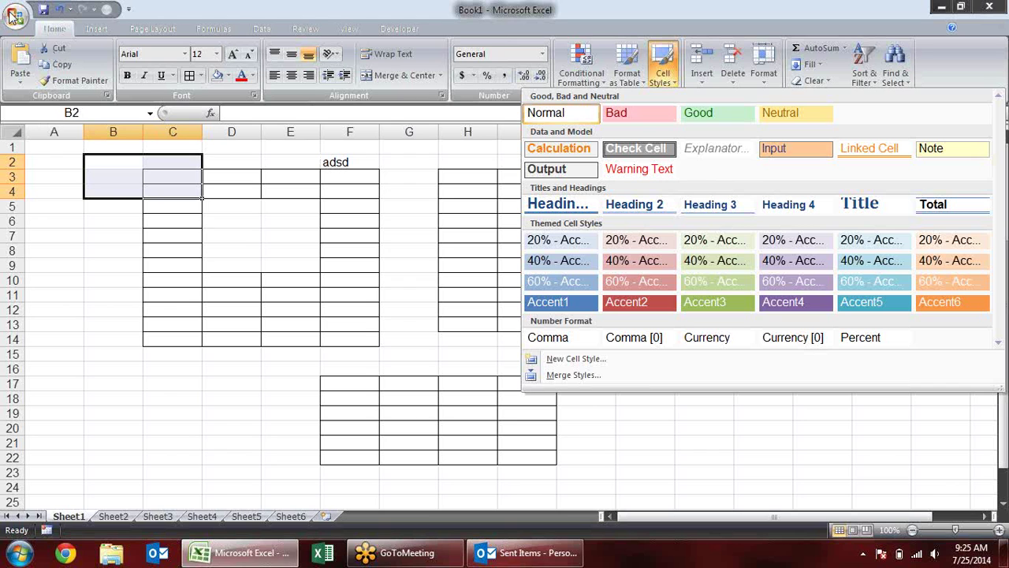
click(14, 17)
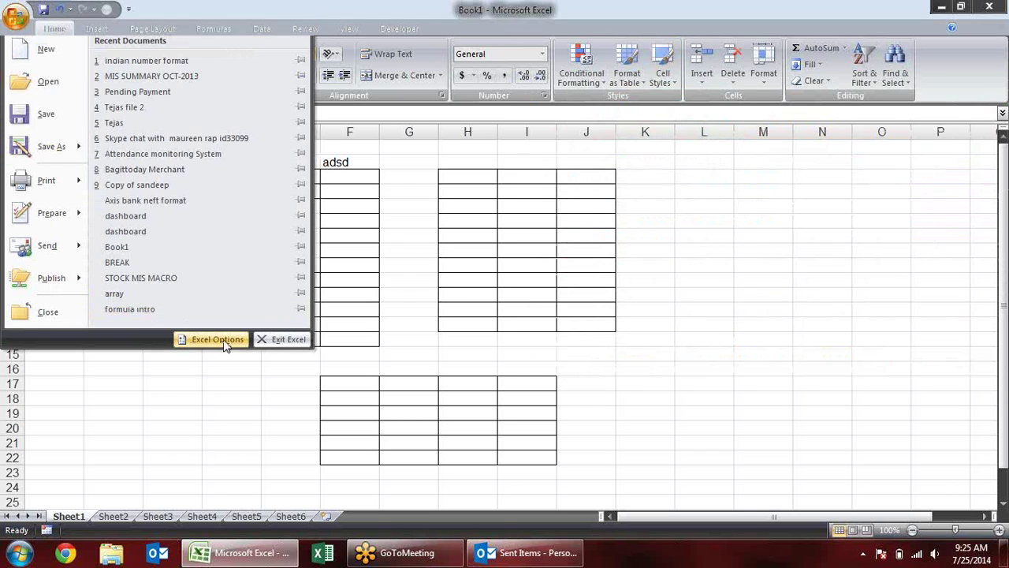
click(220, 339)
click(253, 113)
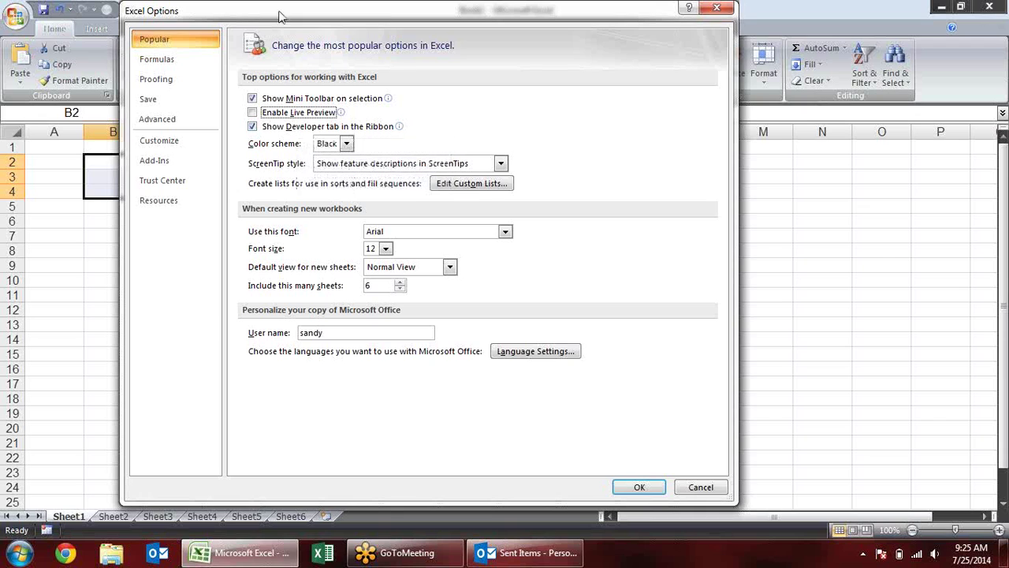
click(277, 116)
- Toggle Show Developer tab off and on, confirm, and switch to the Developer tab
click(254, 127)
click(309, 128)
click(640, 486)
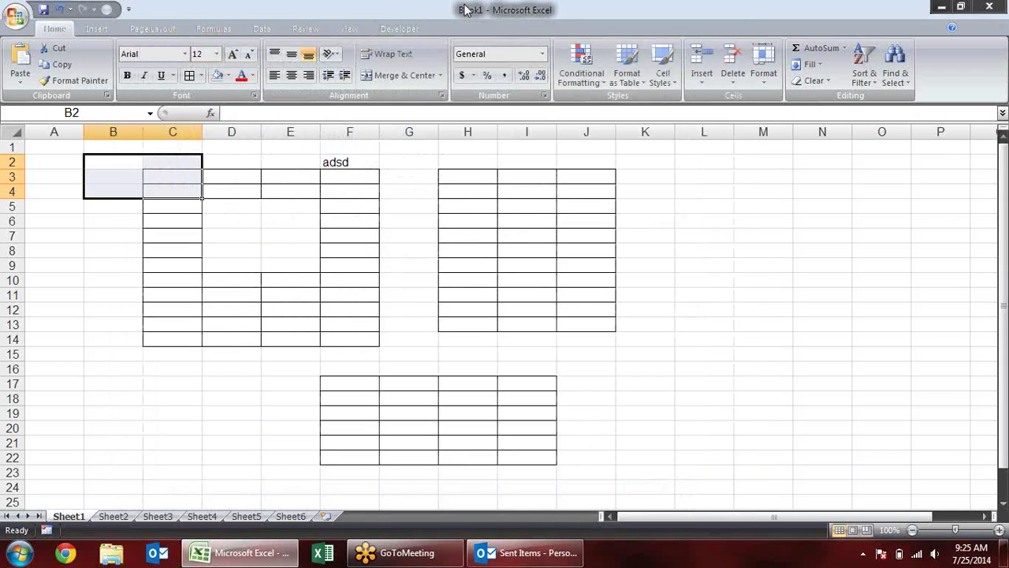
click(400, 29)
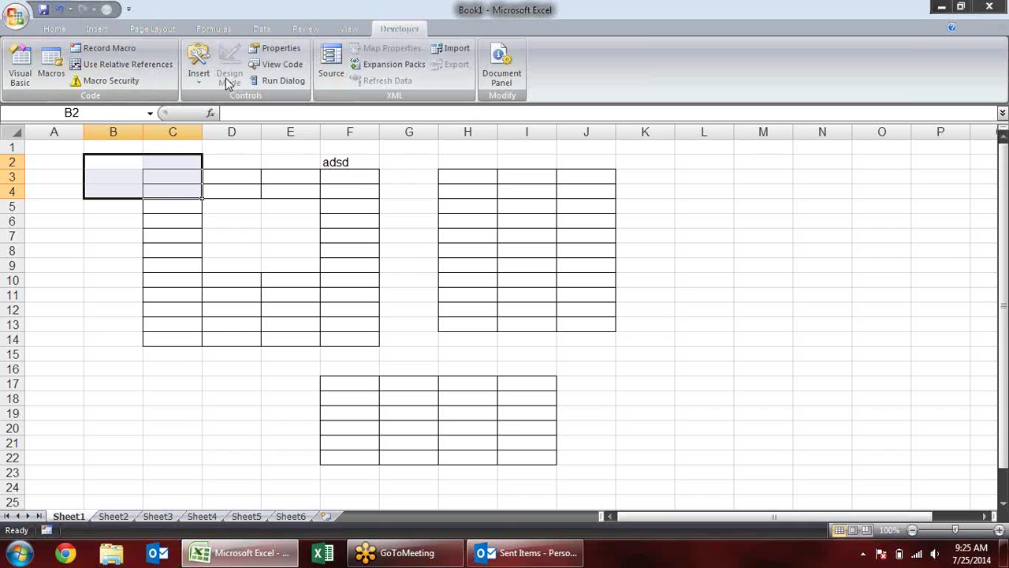
click(199, 67)
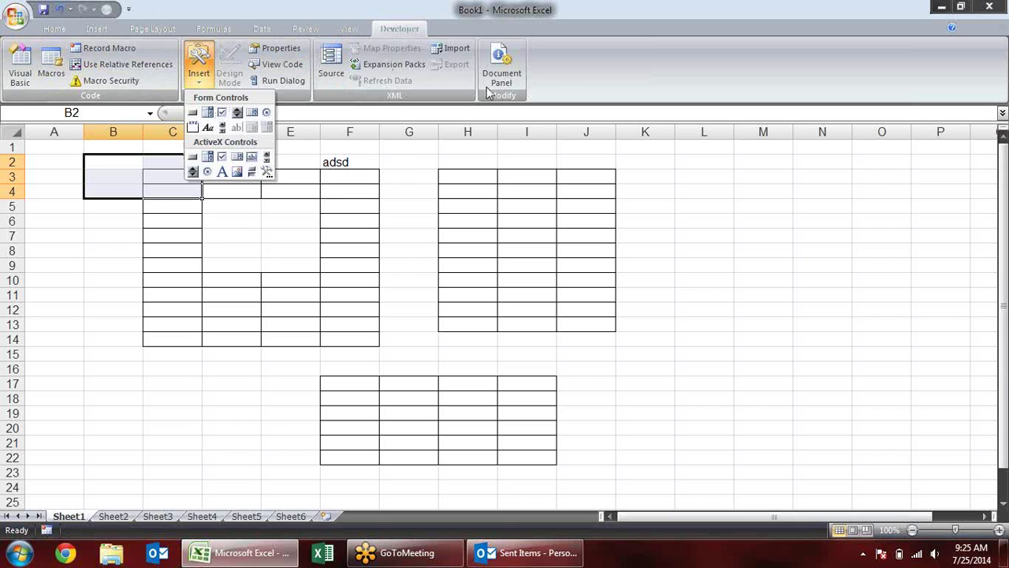
click(394, 38)
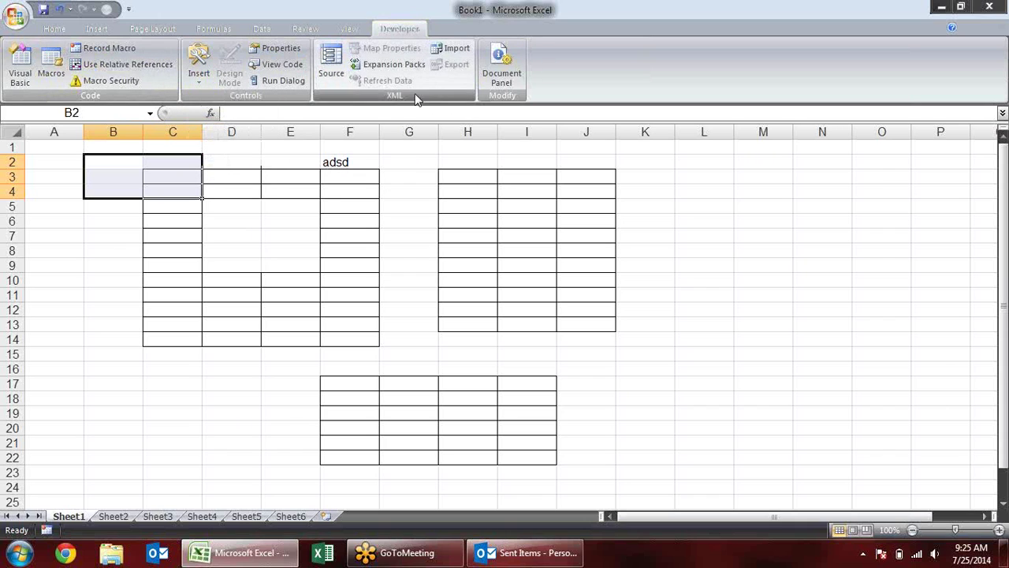
click(16, 15)
click(228, 340)
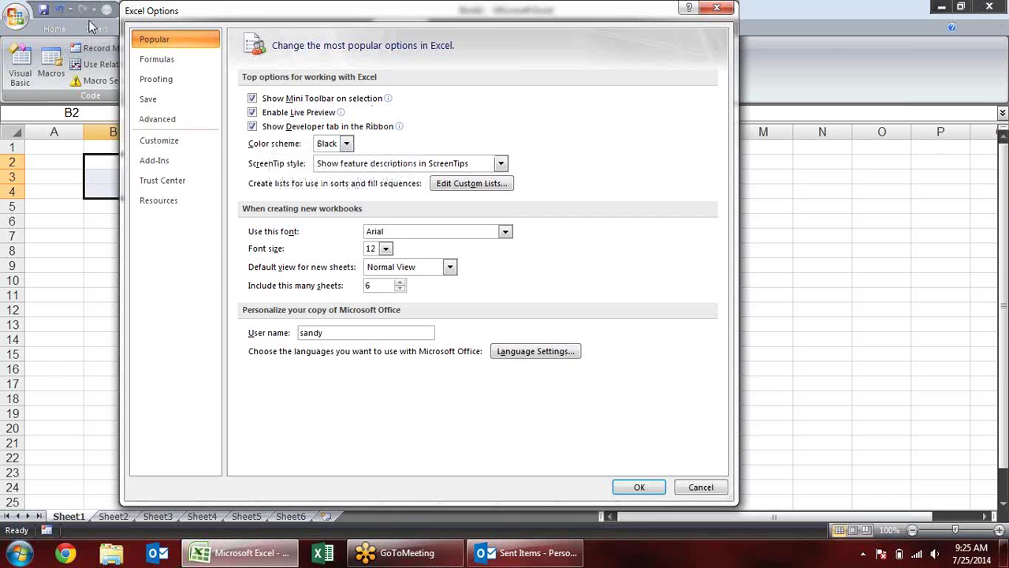
click(717, 8)
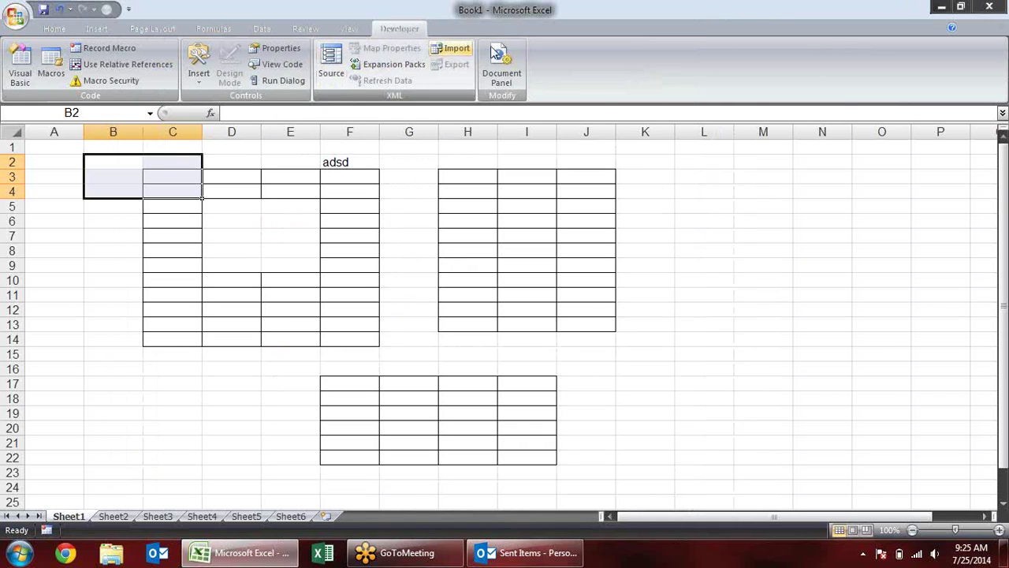
click(660, 248)
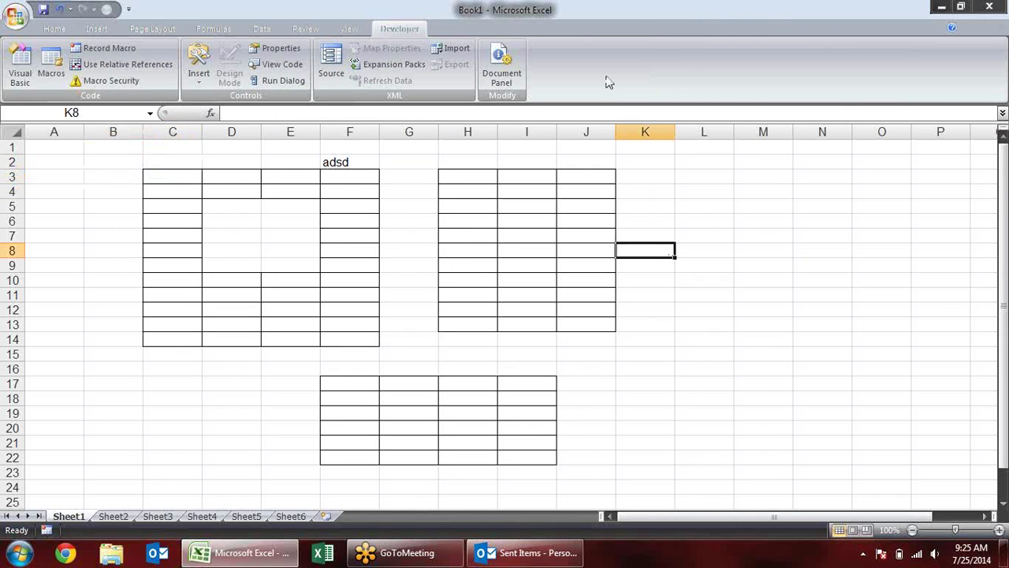
- Glance at the View, Review and Data tabs, then set the colour scheme to Silver
click(351, 30)
click(296, 29)
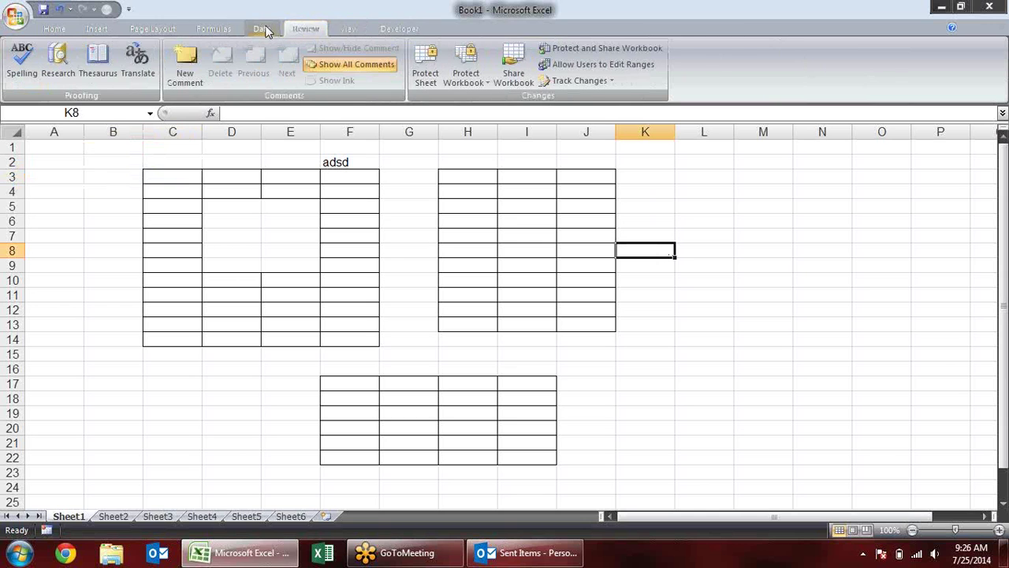
click(262, 29)
click(52, 30)
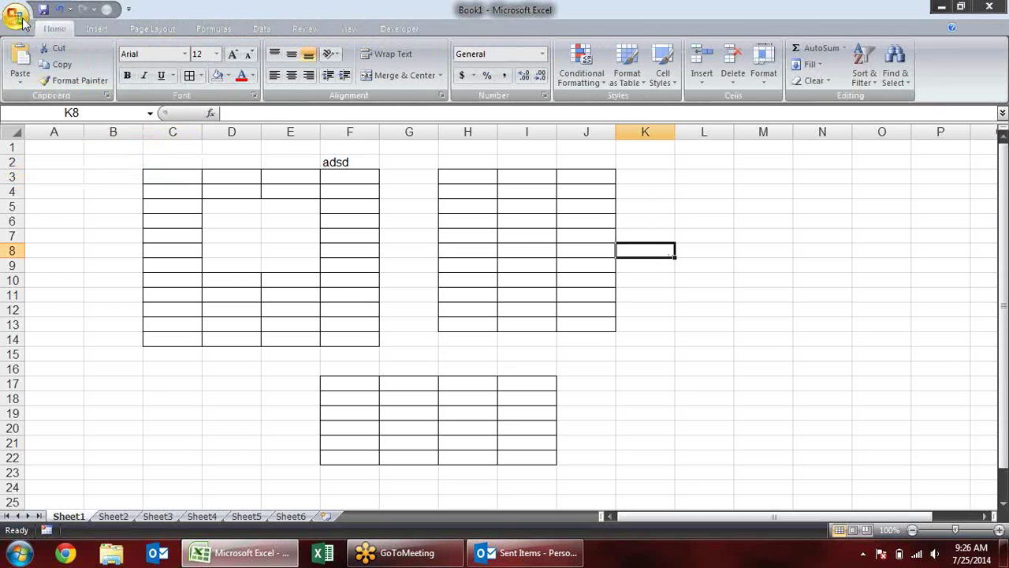
click(23, 21)
click(229, 338)
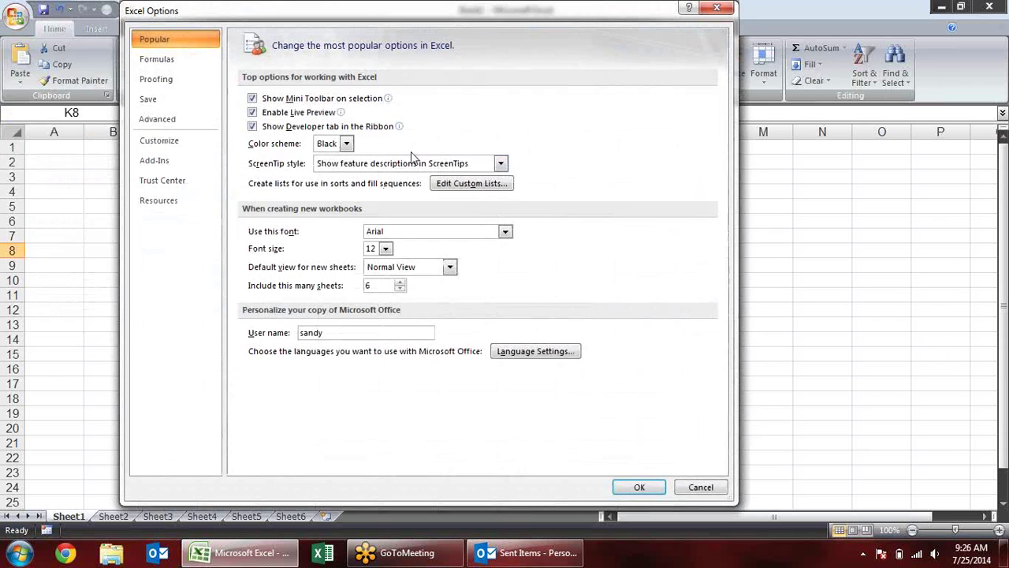
click(347, 143)
click(336, 172)
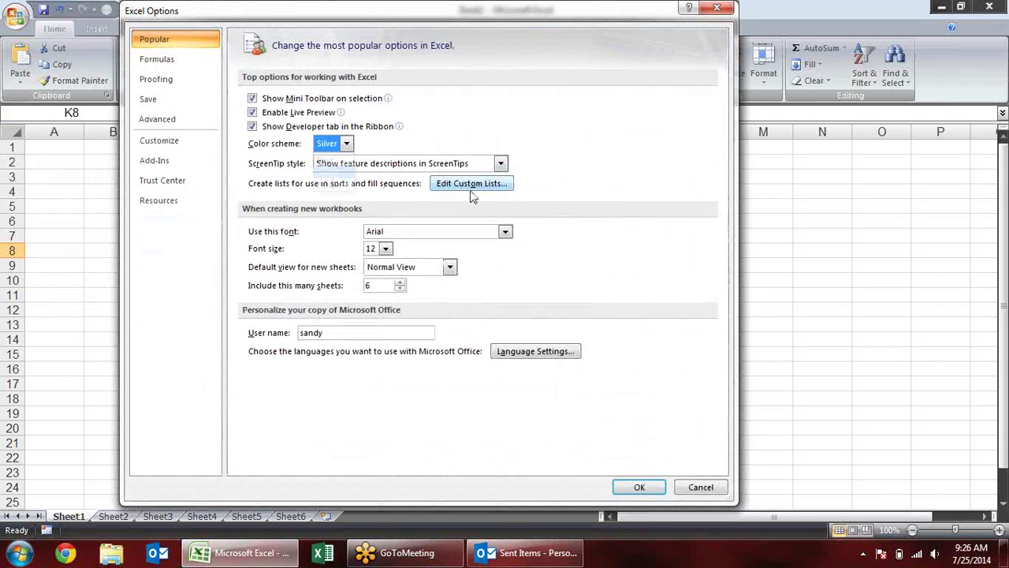
click(641, 484)
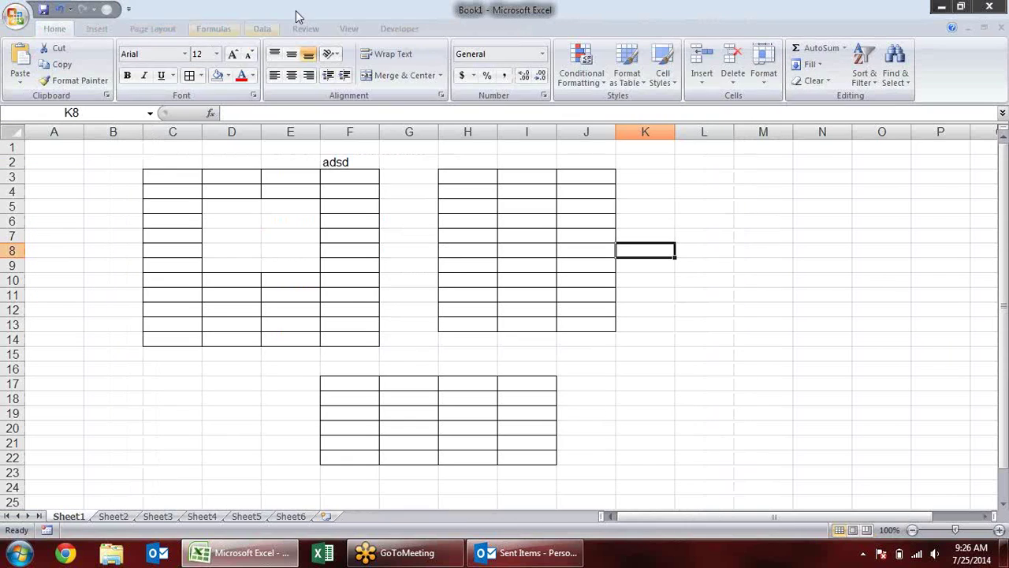
- Change the colour scheme to Blue in Excel Options
click(13, 22)
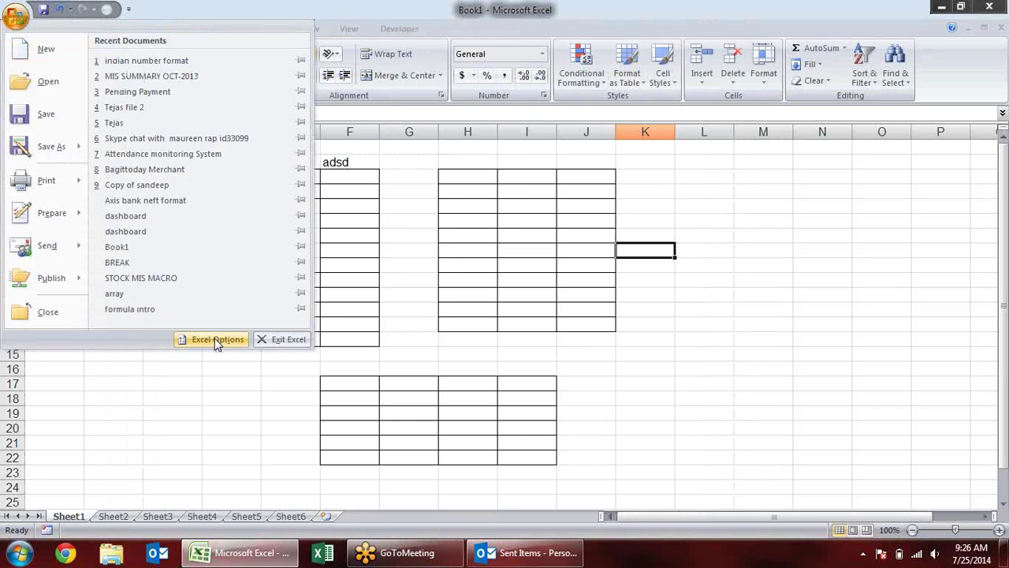
click(222, 341)
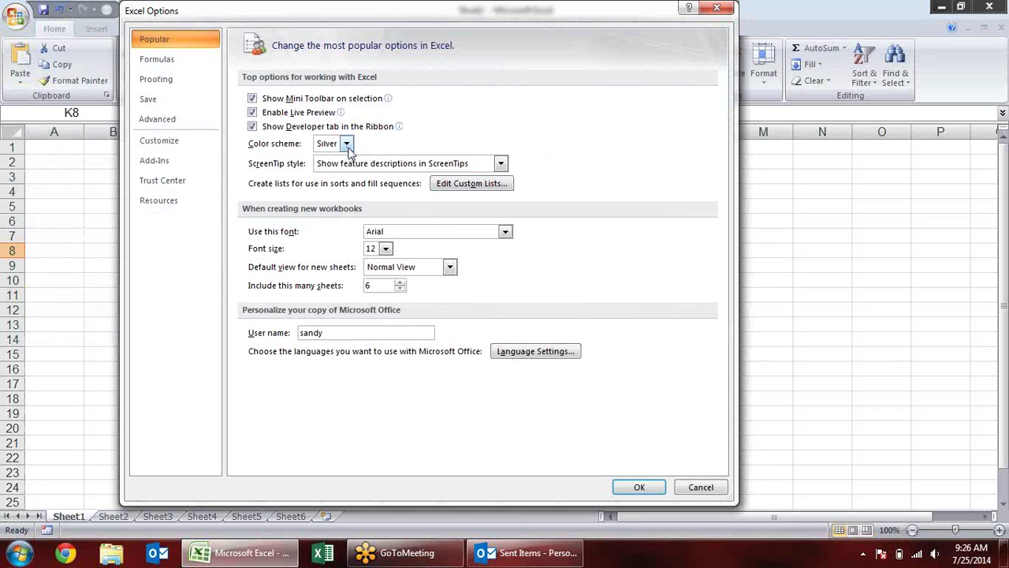
click(347, 143)
click(326, 155)
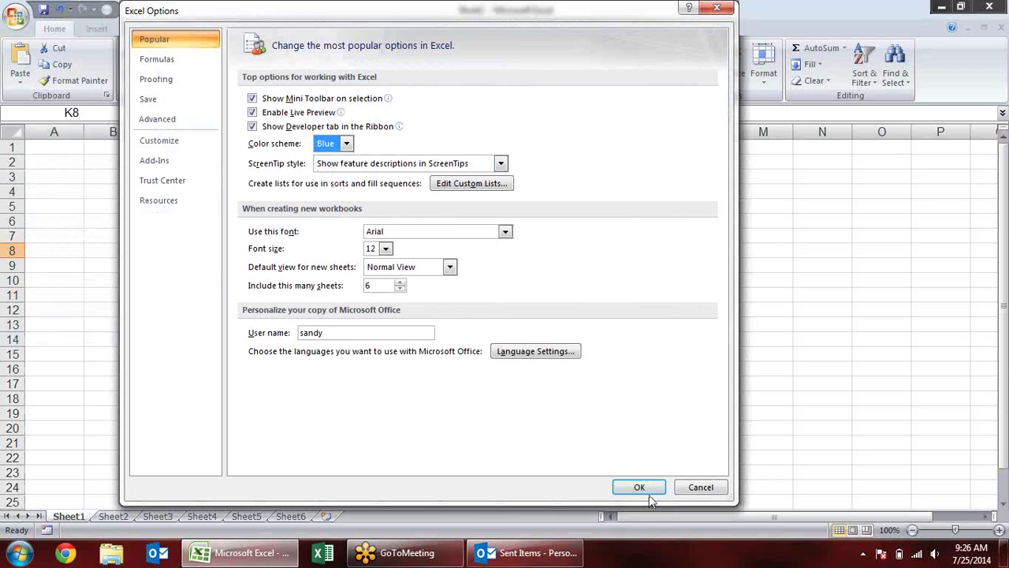
click(639, 487)
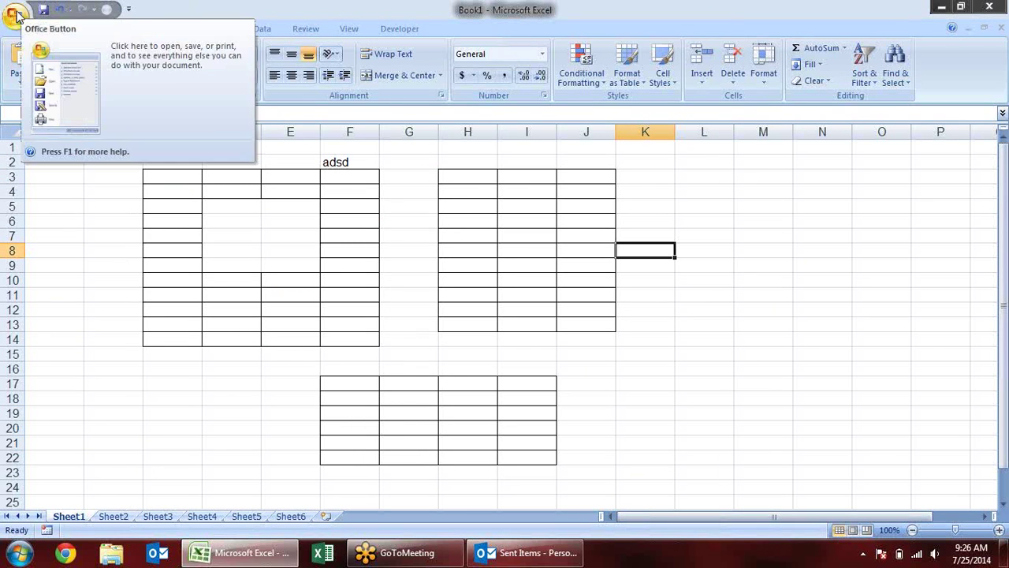
click(16, 16)
click(219, 341)
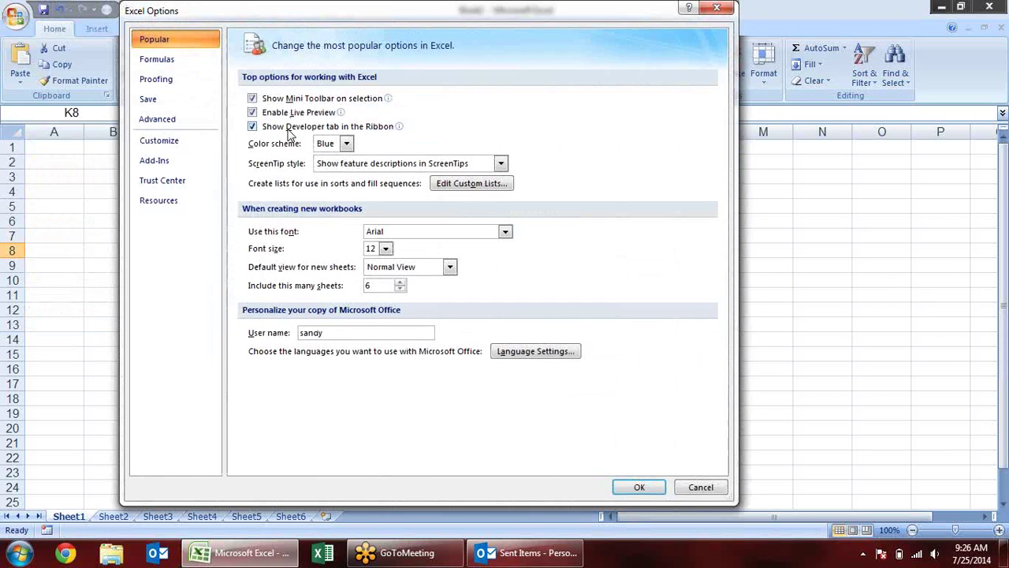
drag(287, 17, 515, 47)
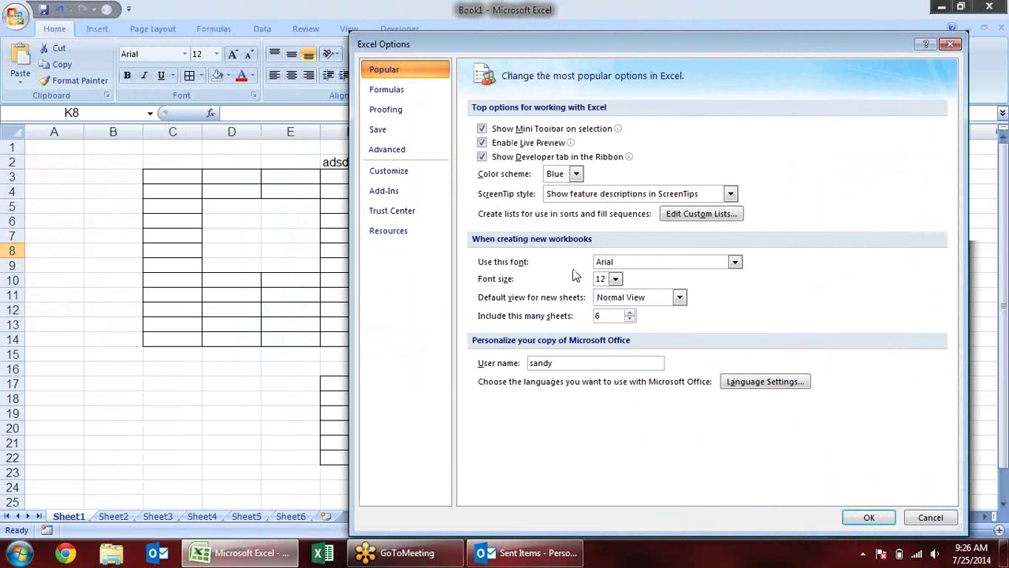
click(731, 194)
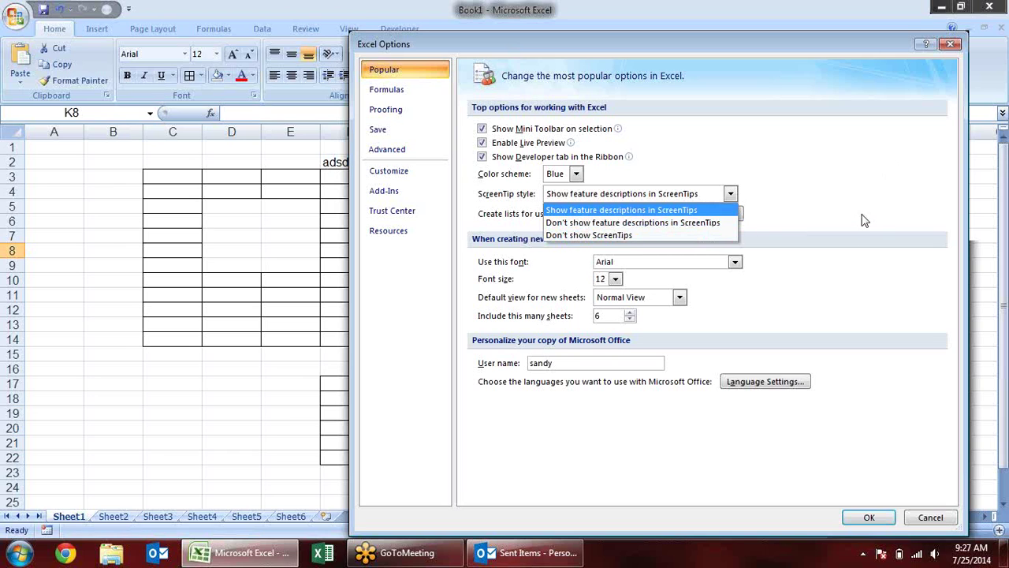
click(631, 209)
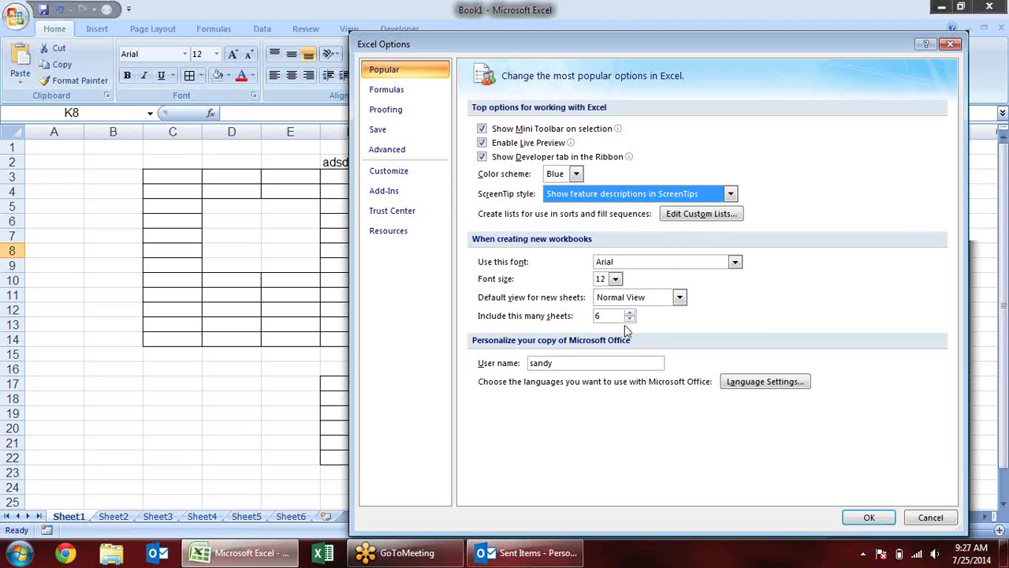
drag(601, 45, 575, 19)
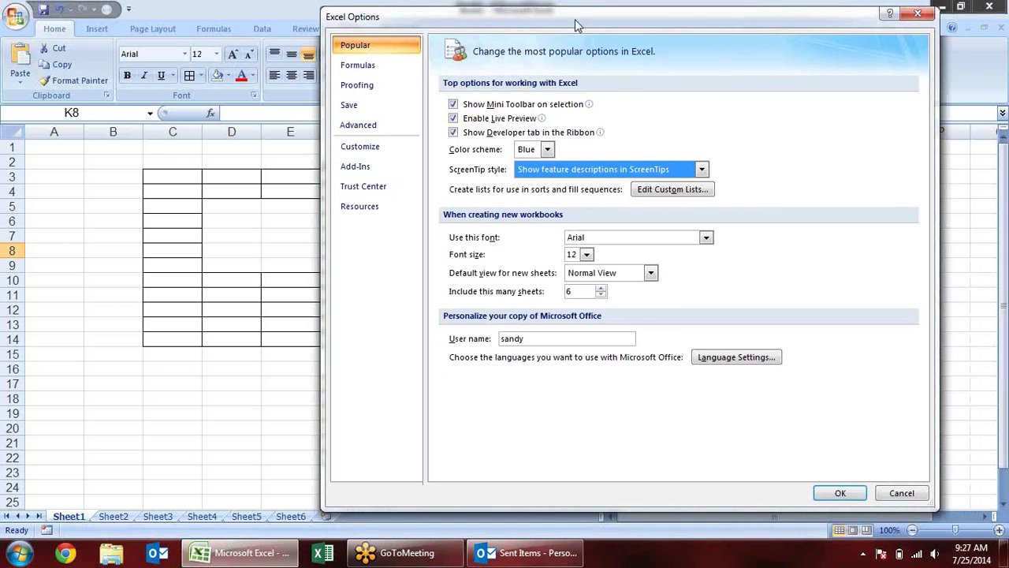
click(917, 13)
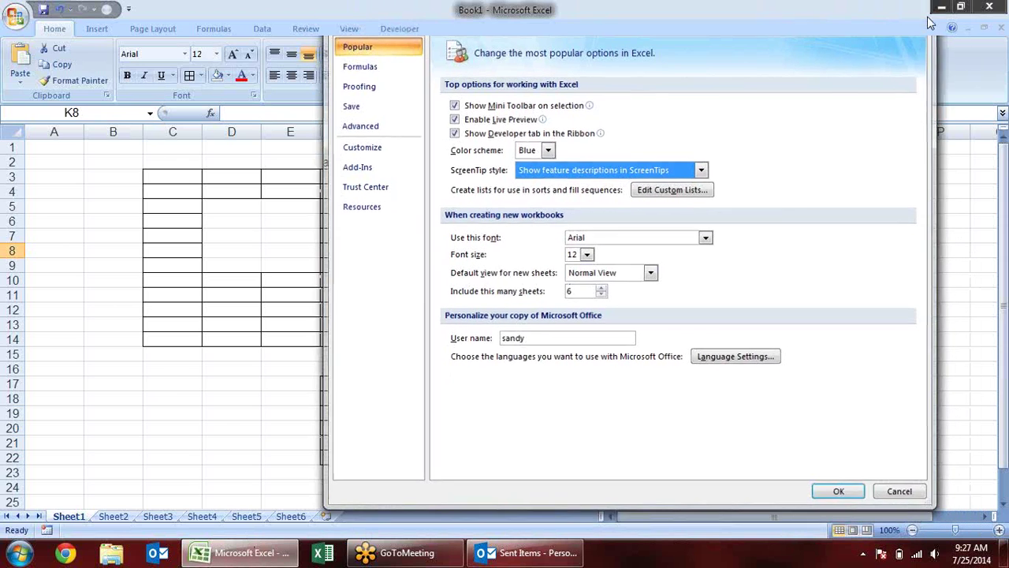
- Check Sheet6 through Sheet2 in turn, return to Sheet1, and confirm the font is Arial
click(284, 519)
click(248, 519)
click(204, 519)
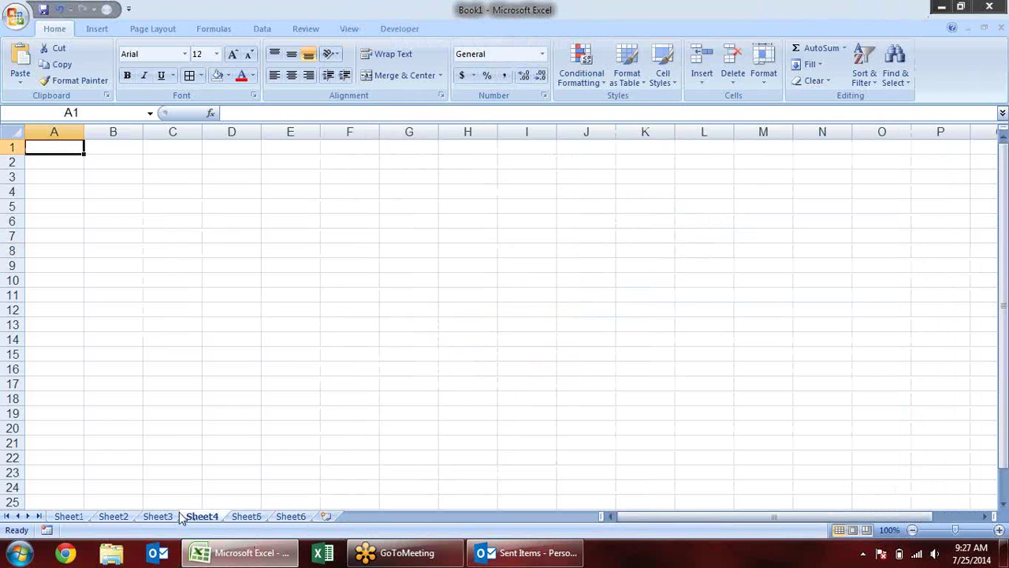
click(161, 518)
click(110, 517)
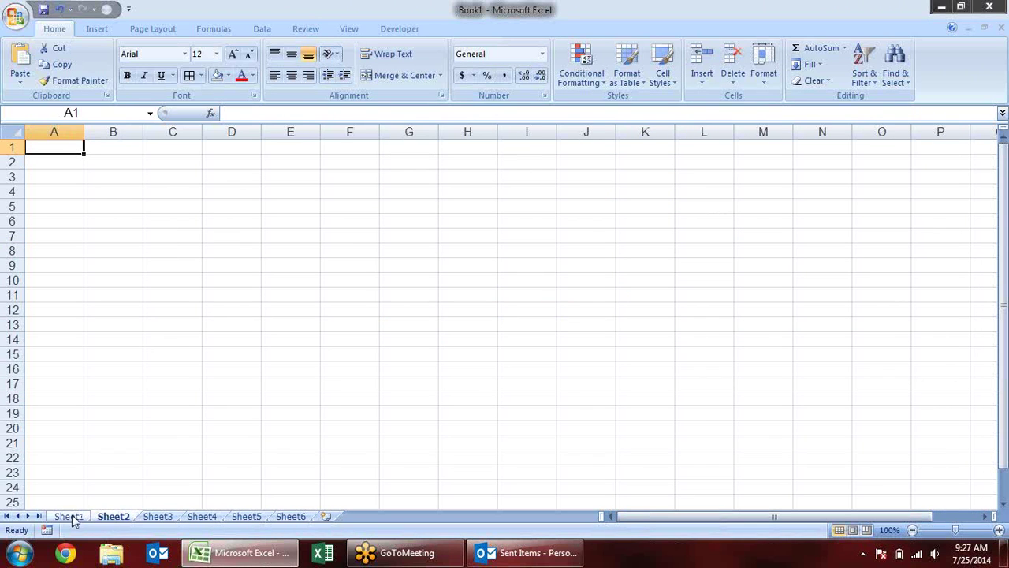
click(68, 517)
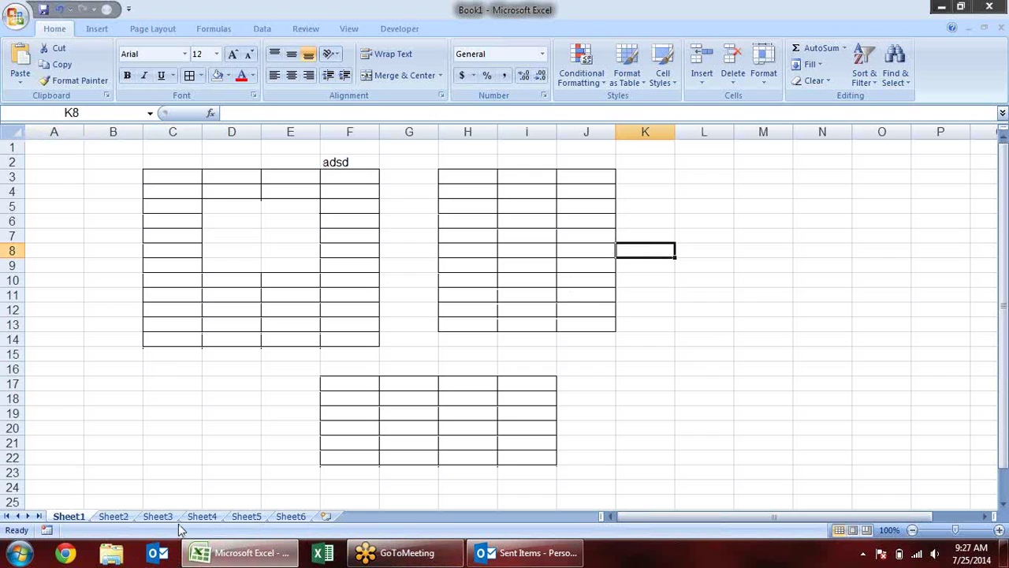
click(184, 56)
click(182, 54)
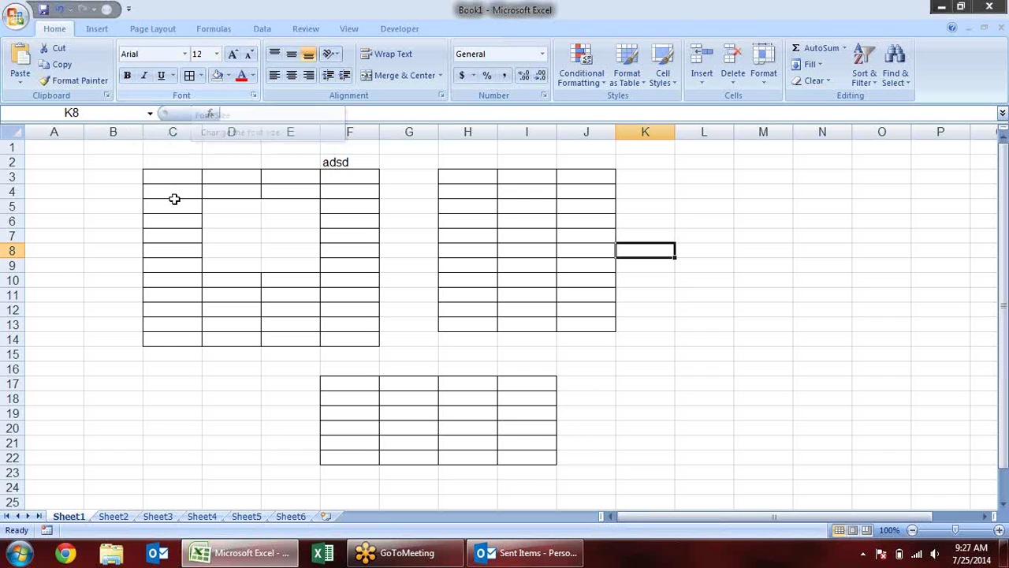
- Keep Arial, set font size 10, 5 sheets and Normal View for new workbooks; acknowledge the restart notice
click(16, 16)
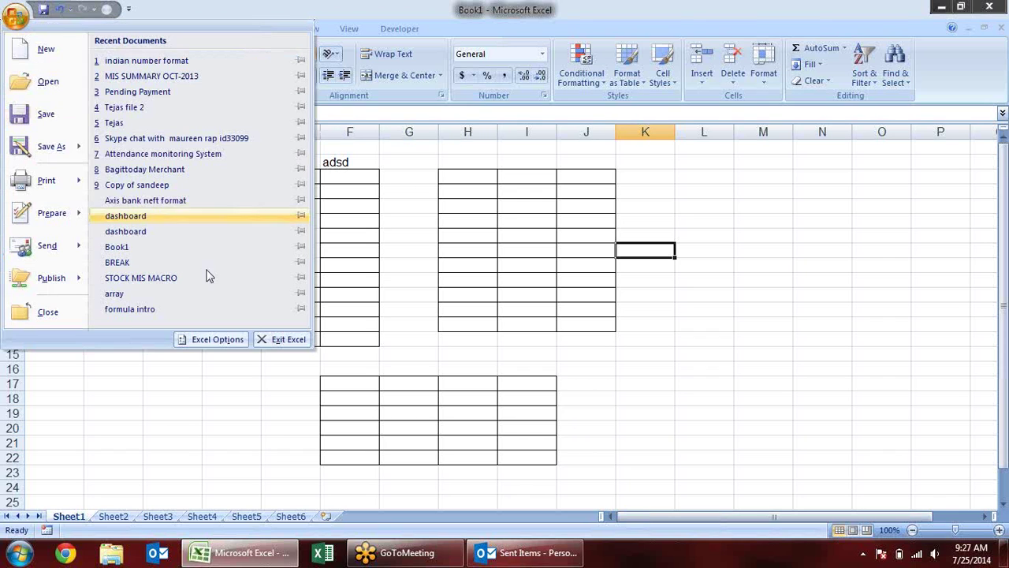
click(218, 340)
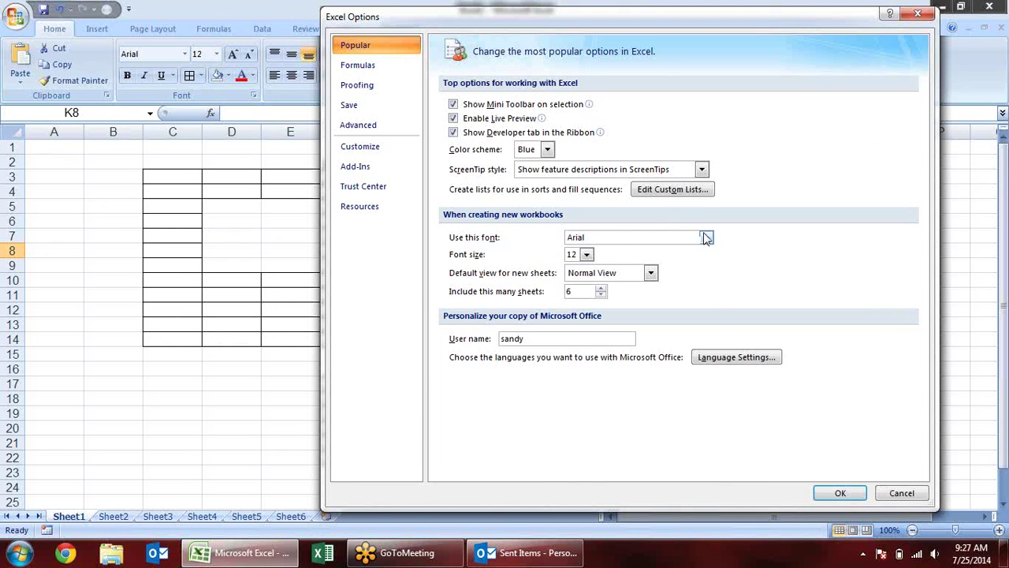
click(706, 237)
click(706, 237)
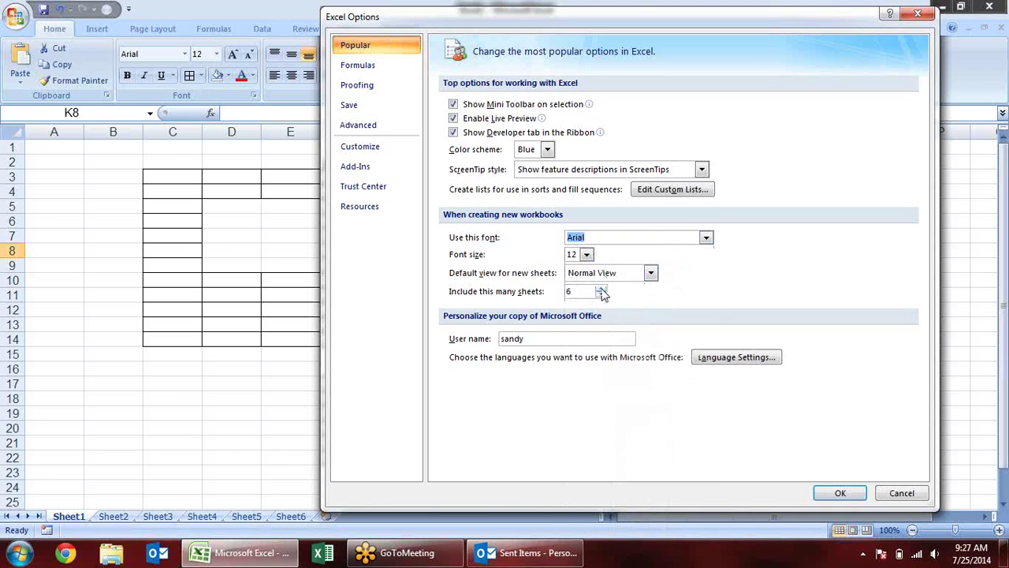
drag(580, 292, 548, 291)
click(650, 273)
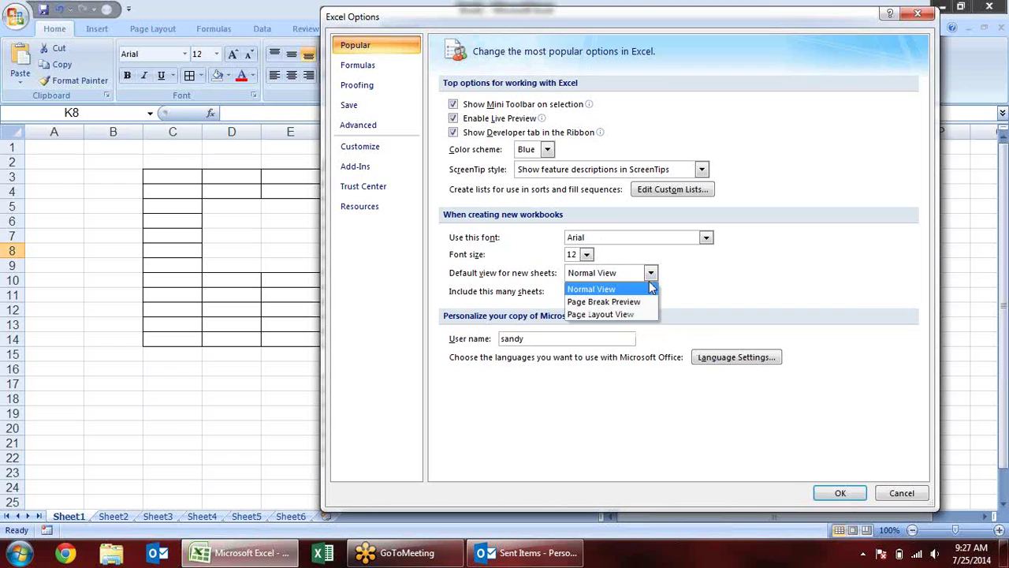
click(651, 289)
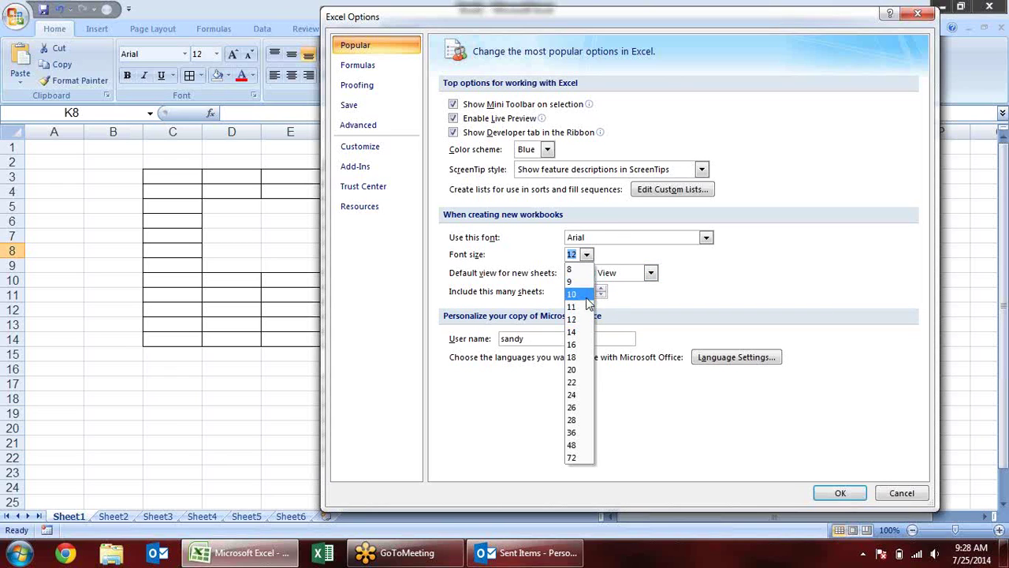
click(576, 294)
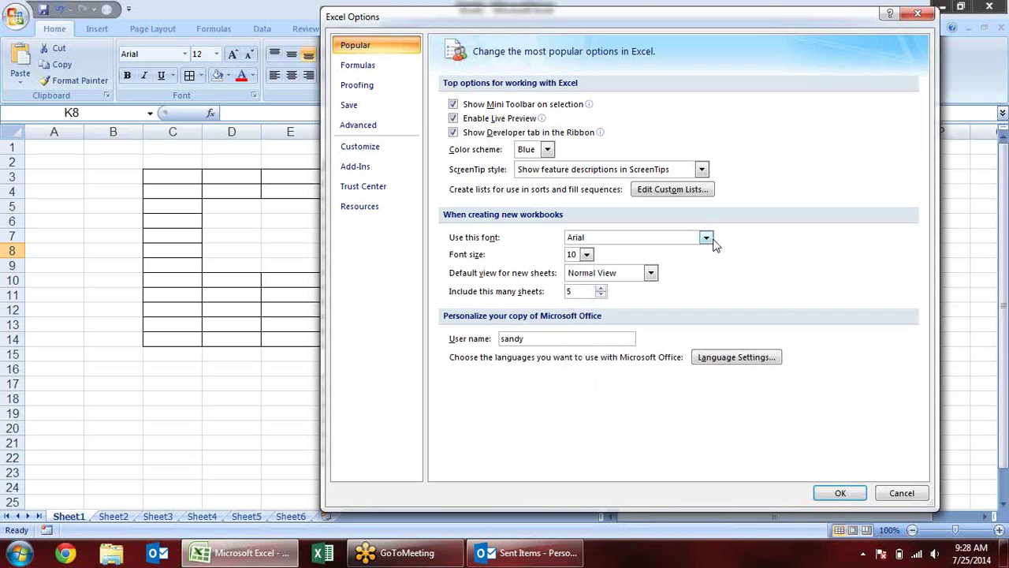
click(706, 238)
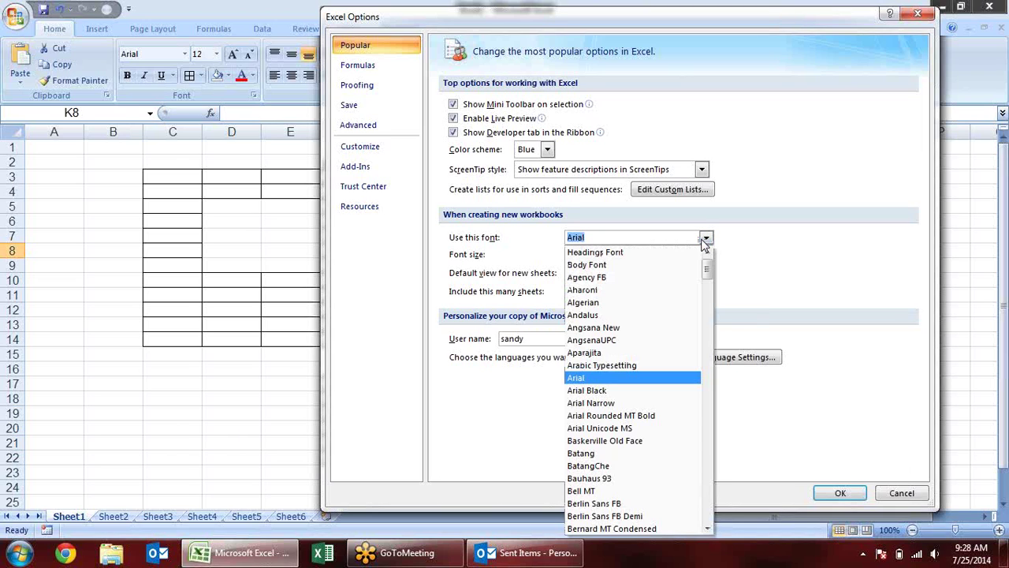
click(705, 239)
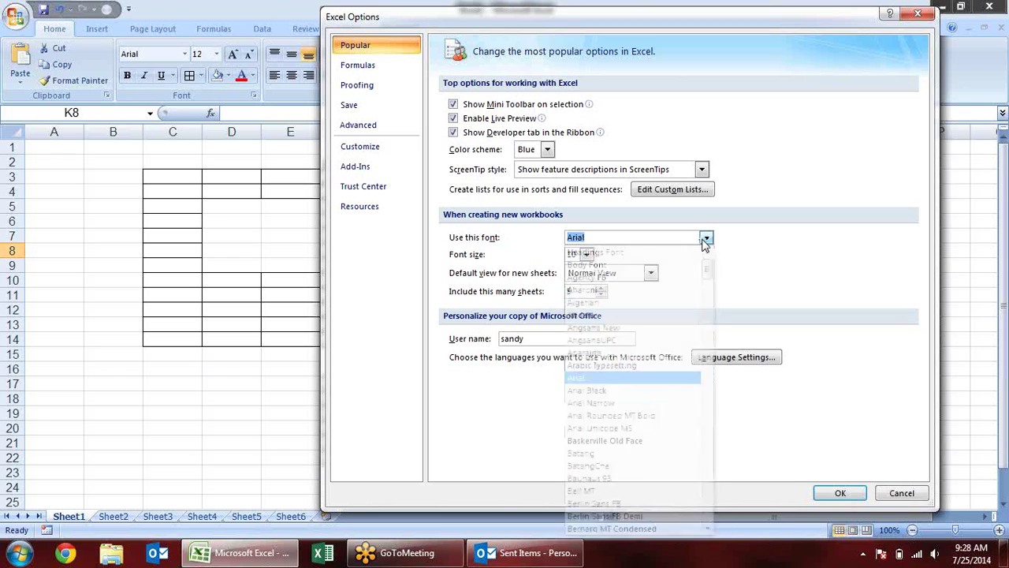
click(840, 493)
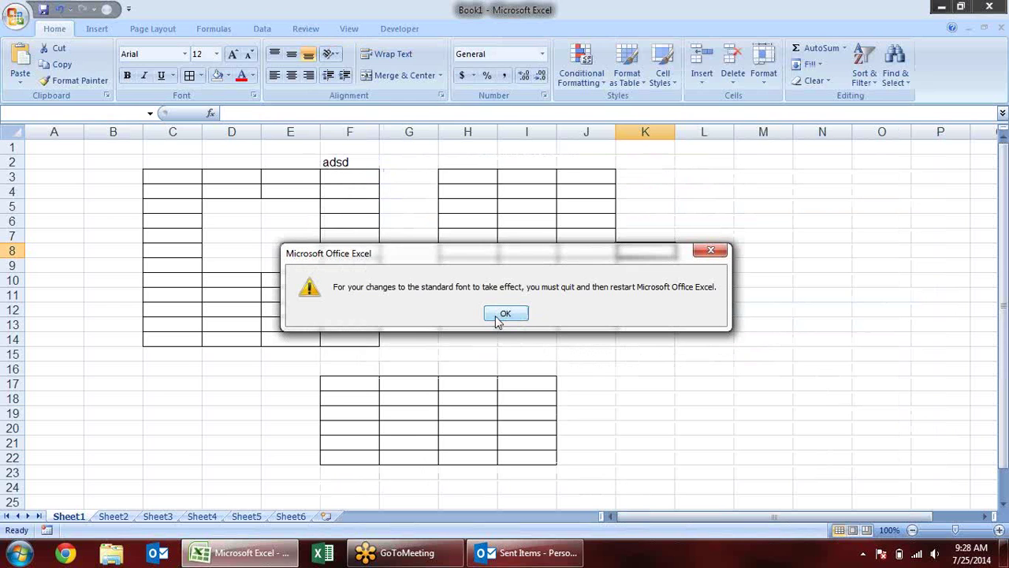
click(497, 316)
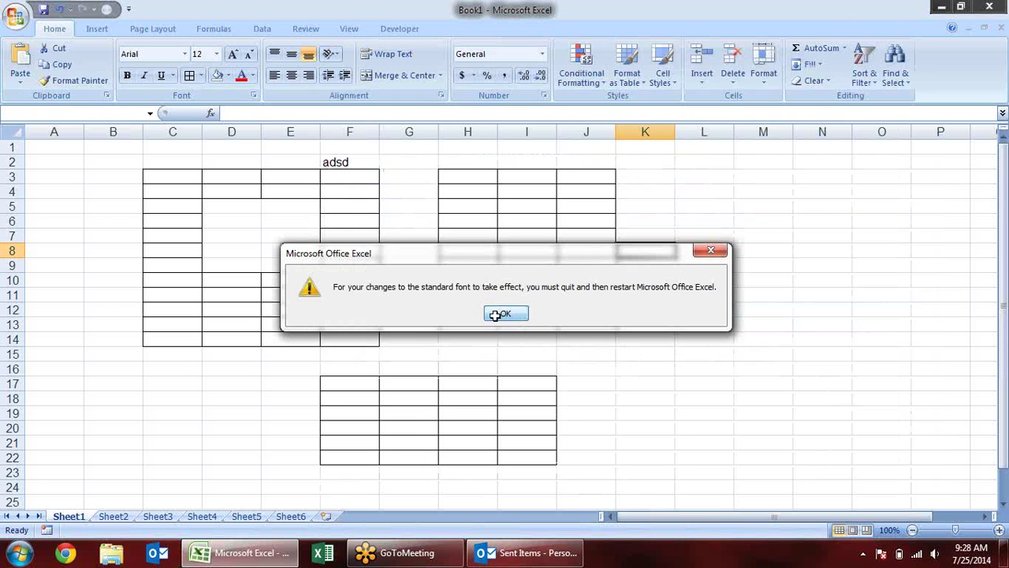
- Quit Excel without saving Book1, relaunch it, and check the new defaults in Excel Options
click(990, 7)
click(507, 314)
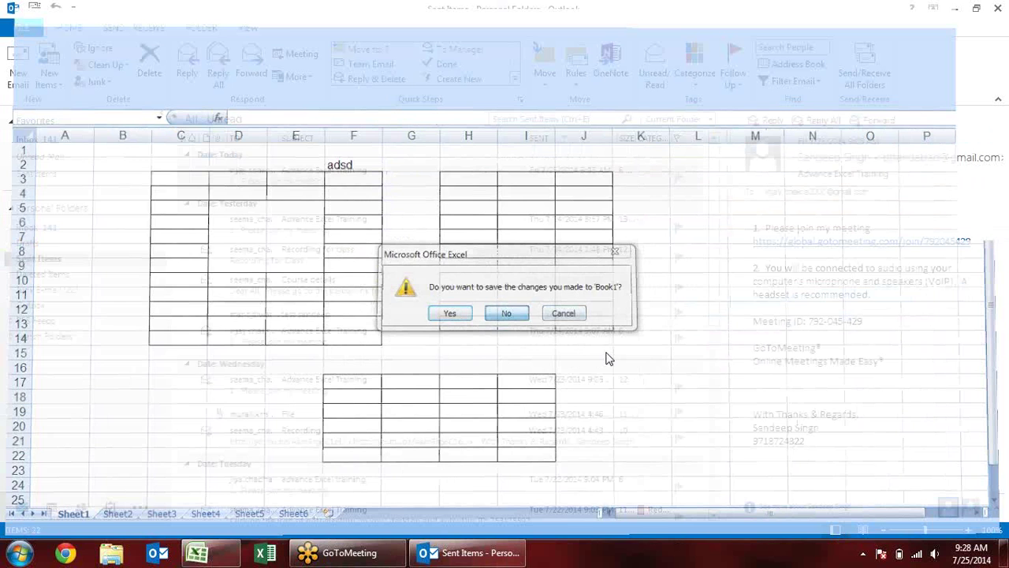
click(203, 553)
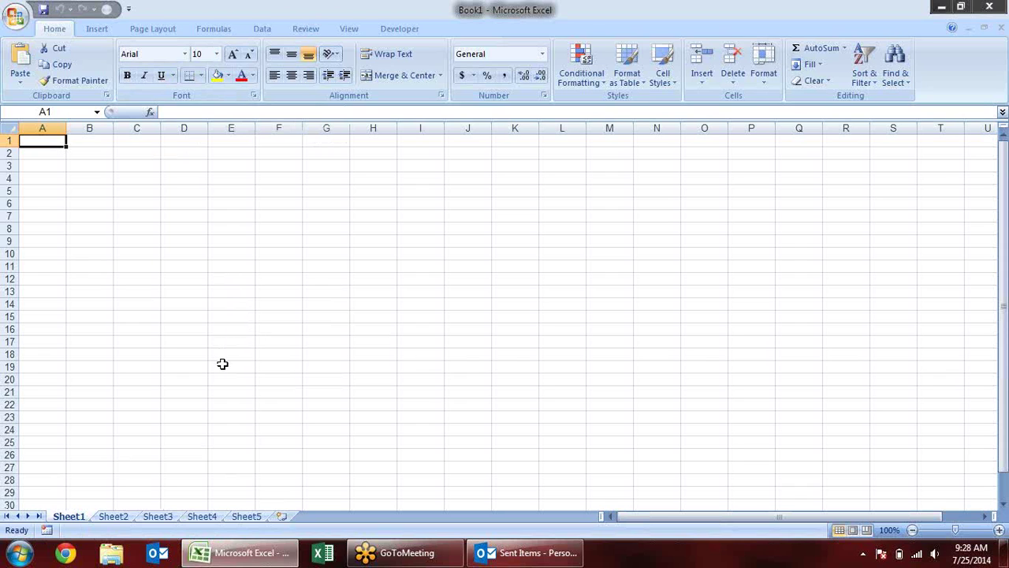
click(14, 16)
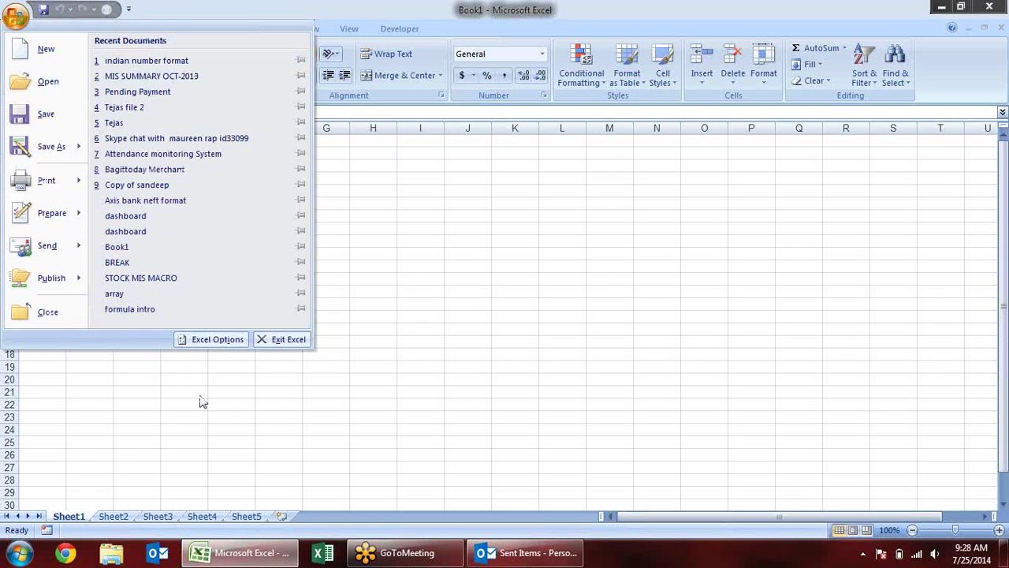
click(226, 339)
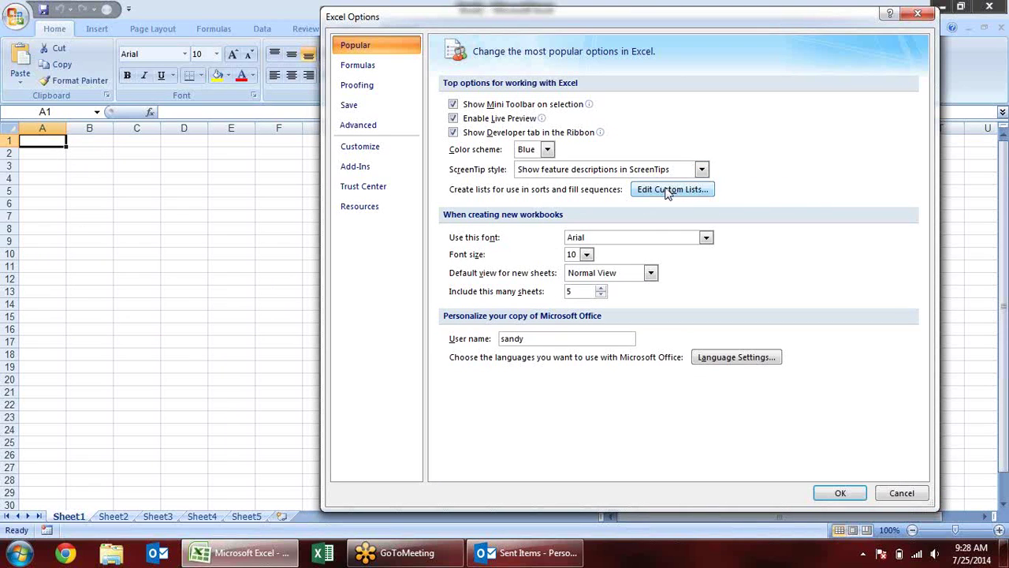
click(917, 14)
- Enter jan in cell B2
click(93, 157)
text(jan)
key(Return)
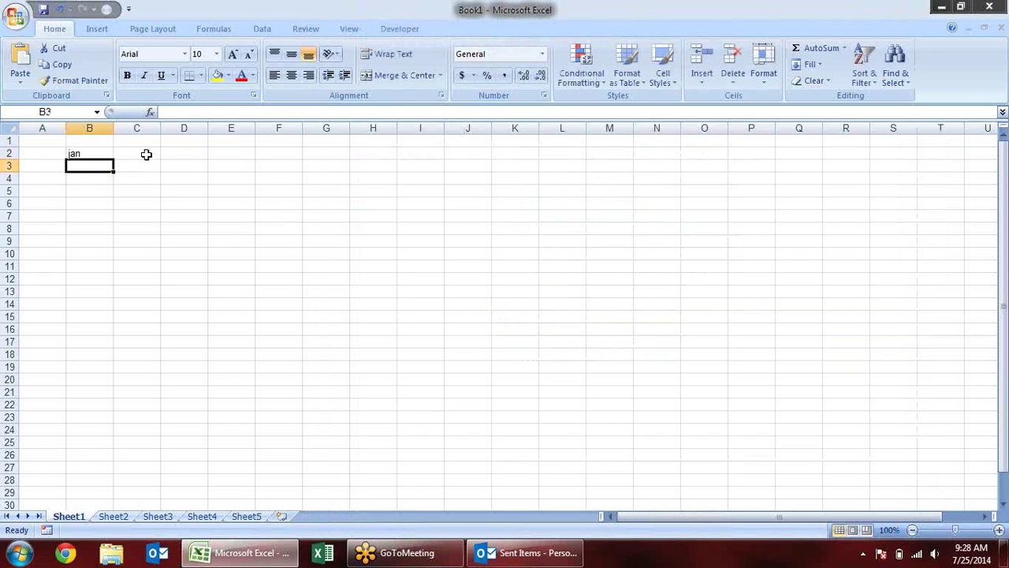
- AutoFill the months from jan down to nov in B2:B12
click(92, 152)
drag(112, 159, 109, 281)
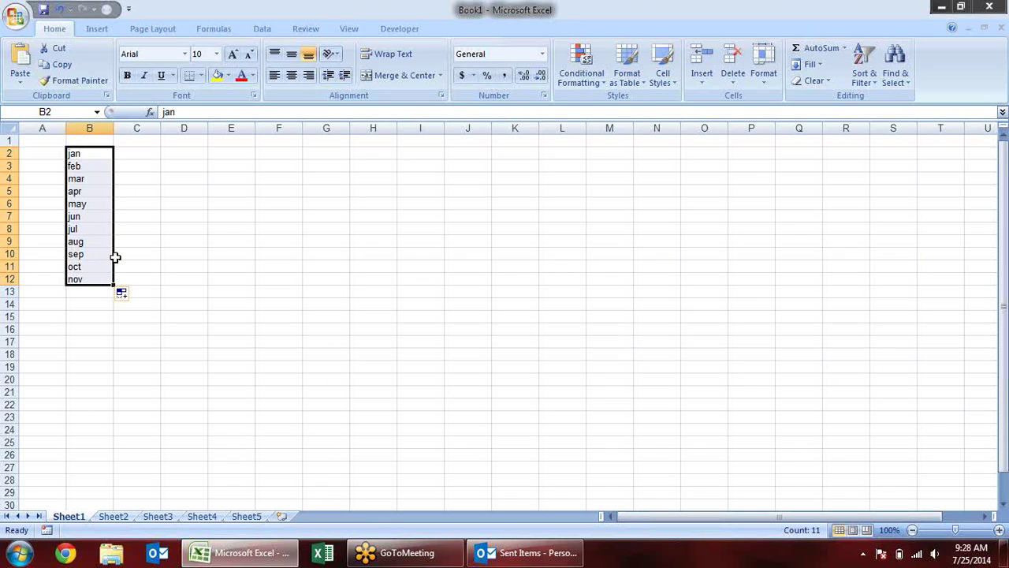
scroll(115, 257, up, 1)
scroll(115, 257, up, 1)
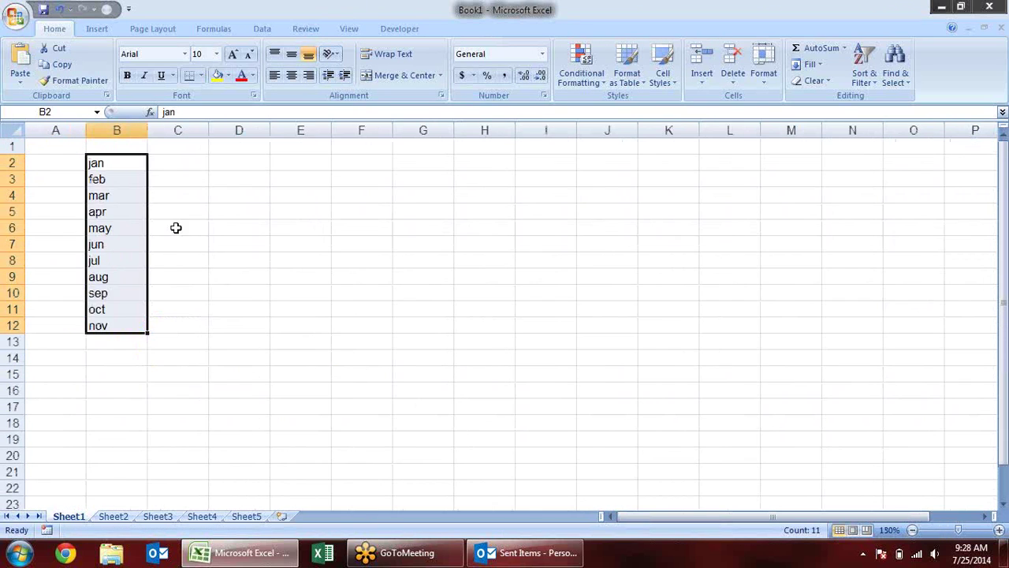
- Enter mon in C2, AutoFill weekdays down to row 12, then select B2:C12
click(190, 165)
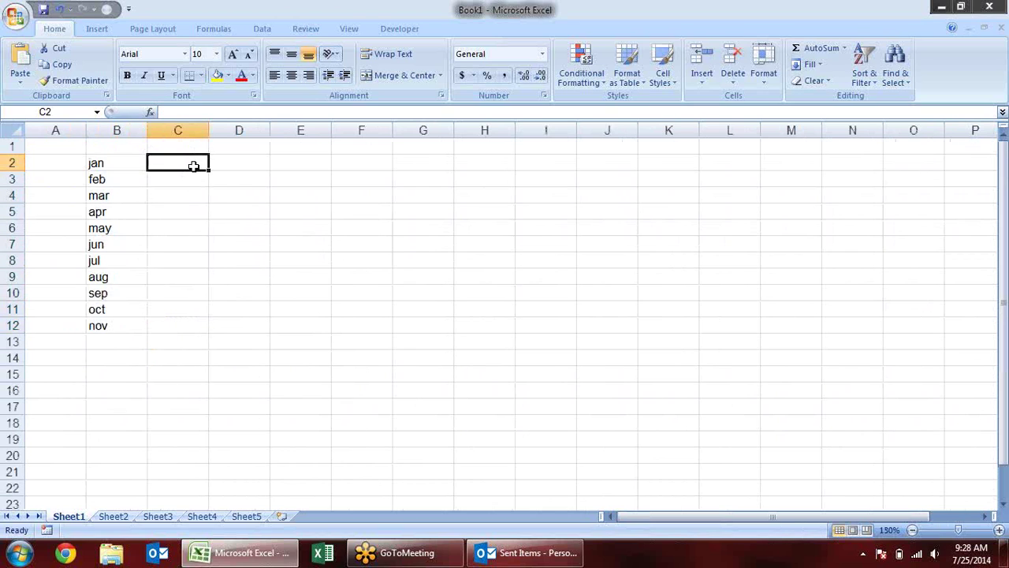
text(mon)
click(233, 191)
click(197, 160)
drag(211, 168, 211, 328)
click(264, 191)
drag(89, 162, 179, 326)
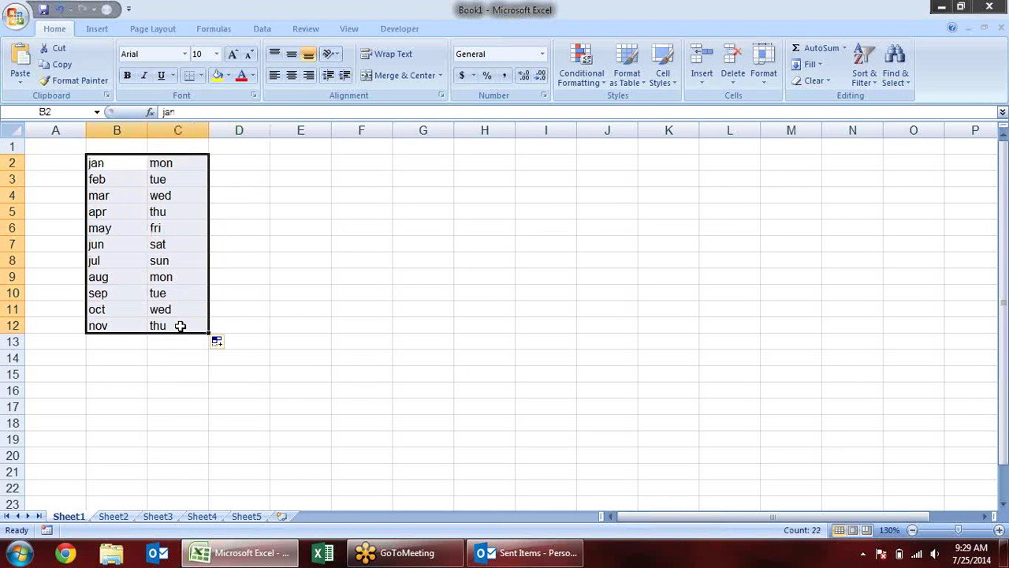
- Enter a first name in E2 and AutoFill the repeating five-name list down to E17
click(326, 162)
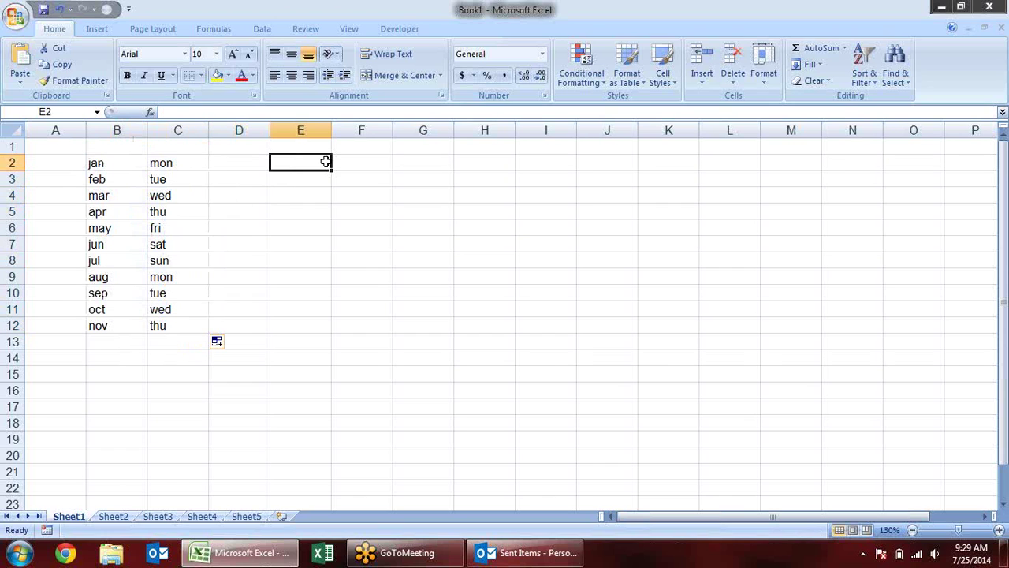
text(sandeep)
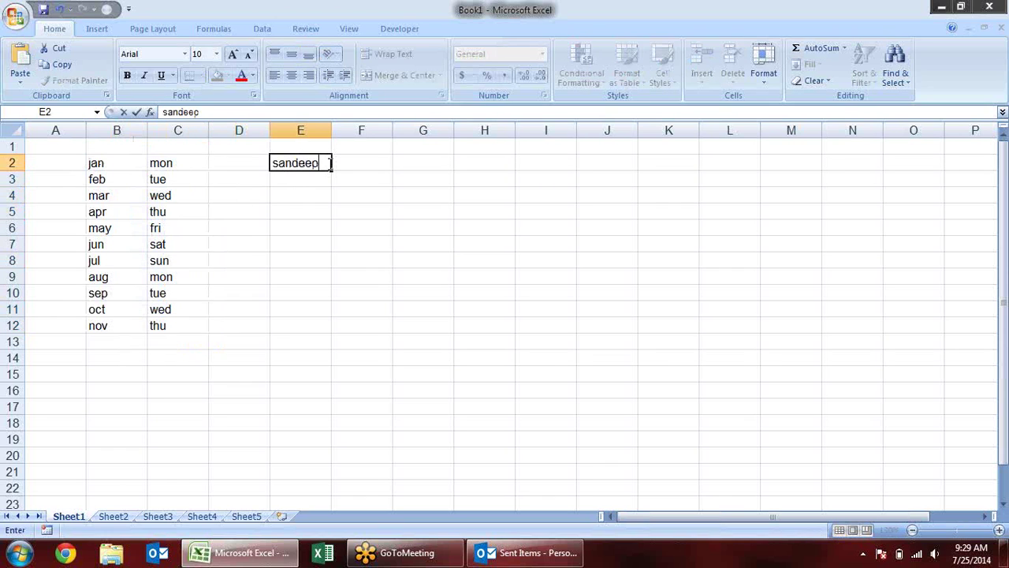
key(Return)
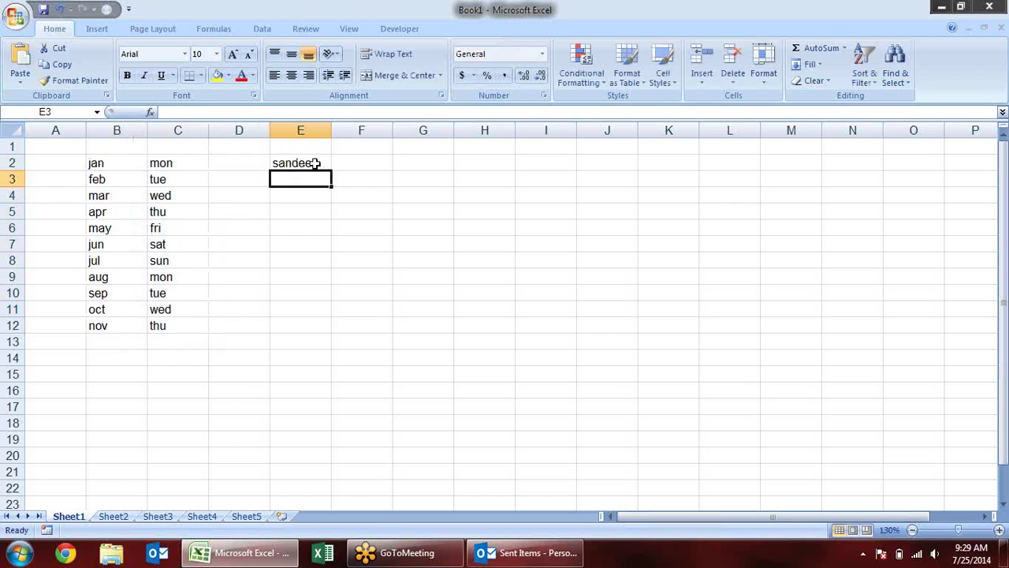
click(317, 164)
drag(333, 172, 332, 413)
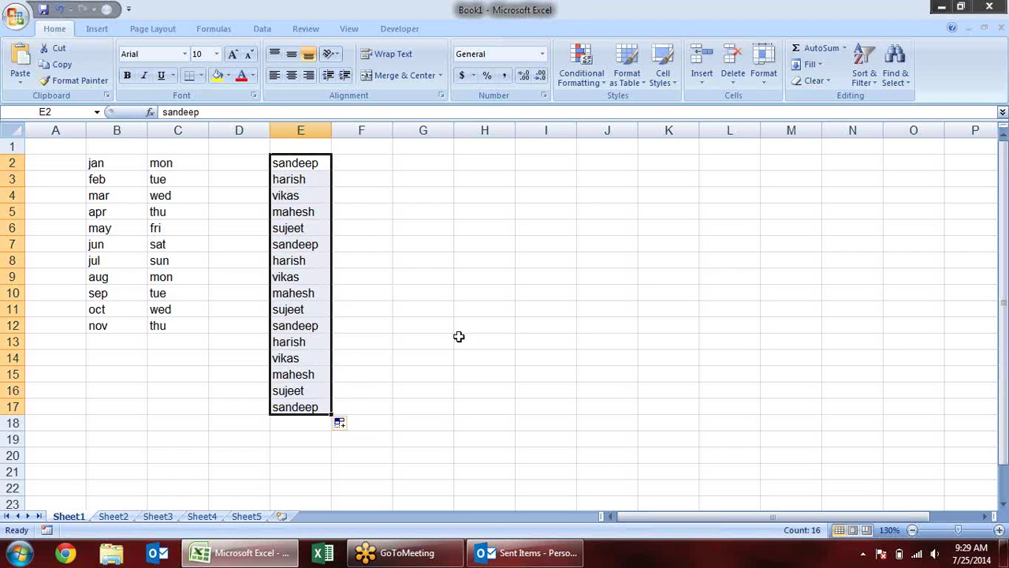
click(311, 197)
click(309, 248)
click(304, 307)
click(307, 359)
click(302, 423)
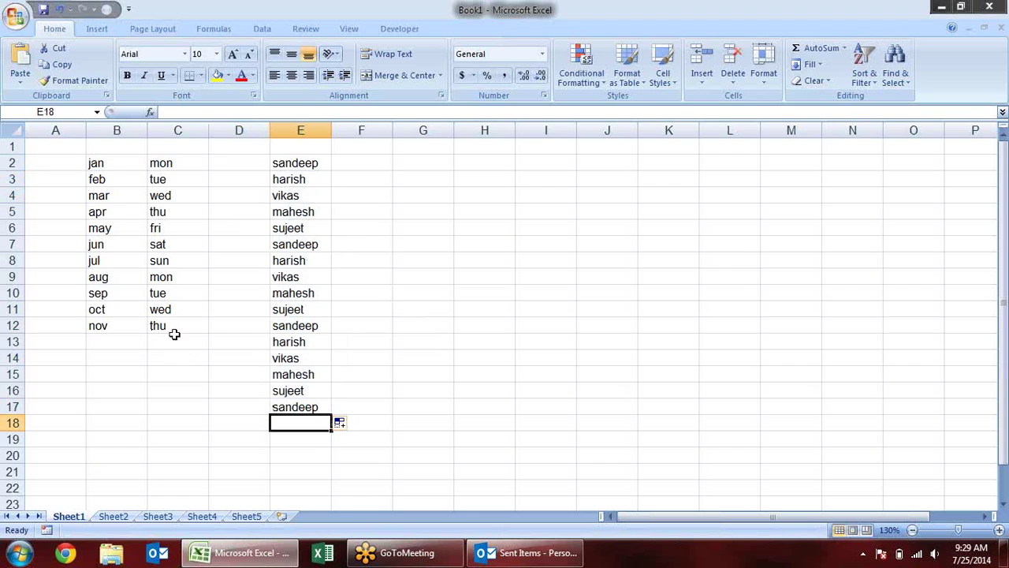
click(459, 165)
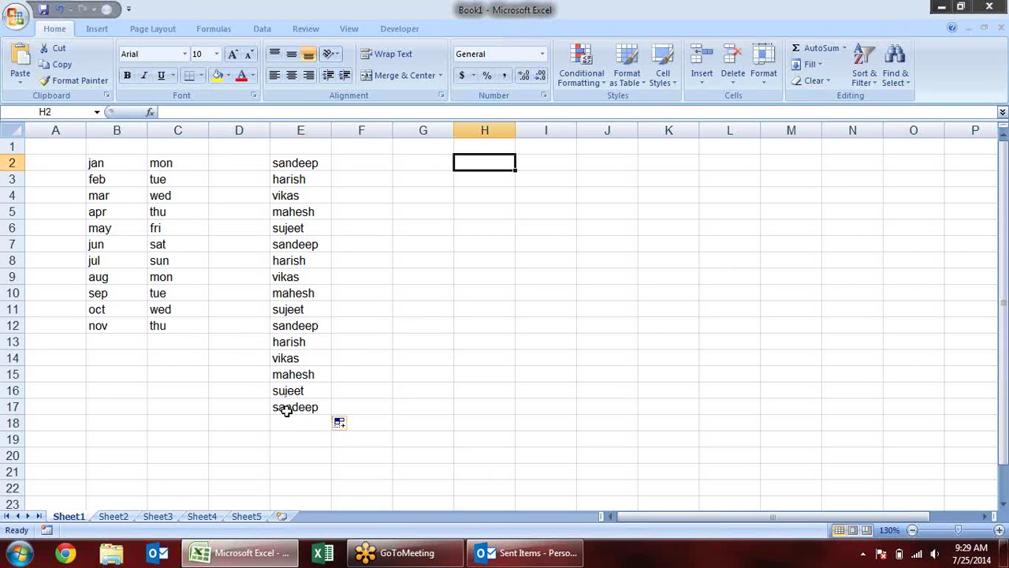
- Type the cities Palwal, Faridabad, Noida, Delhi, Sonipat, Jind and Hisar into H2:H8
text(Pl)
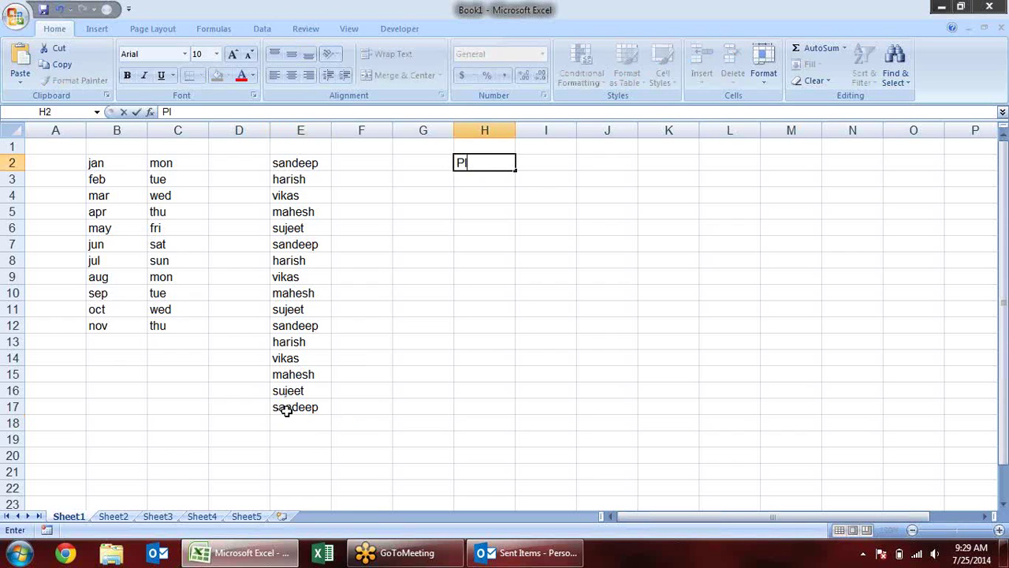
text(alwal)
key(Return)
text(Faridabad)
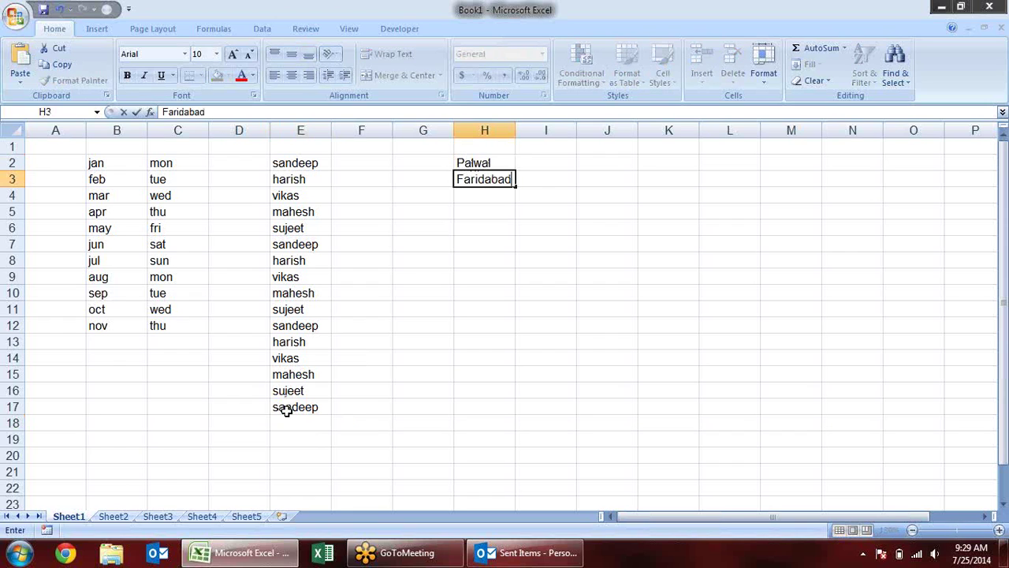
key(Return)
text(Noida)
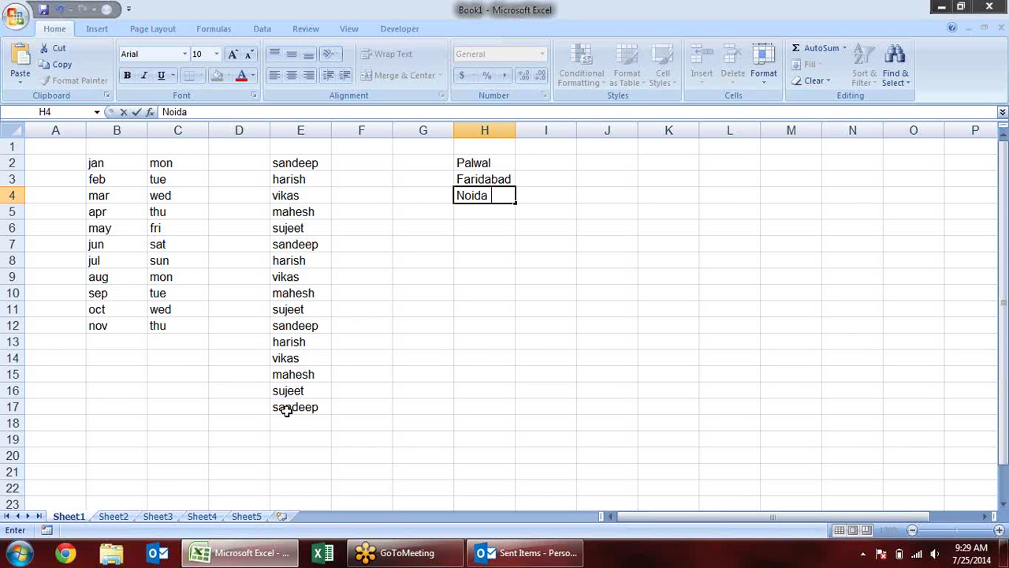
key(Return)
text(Delhi)
key(Return)
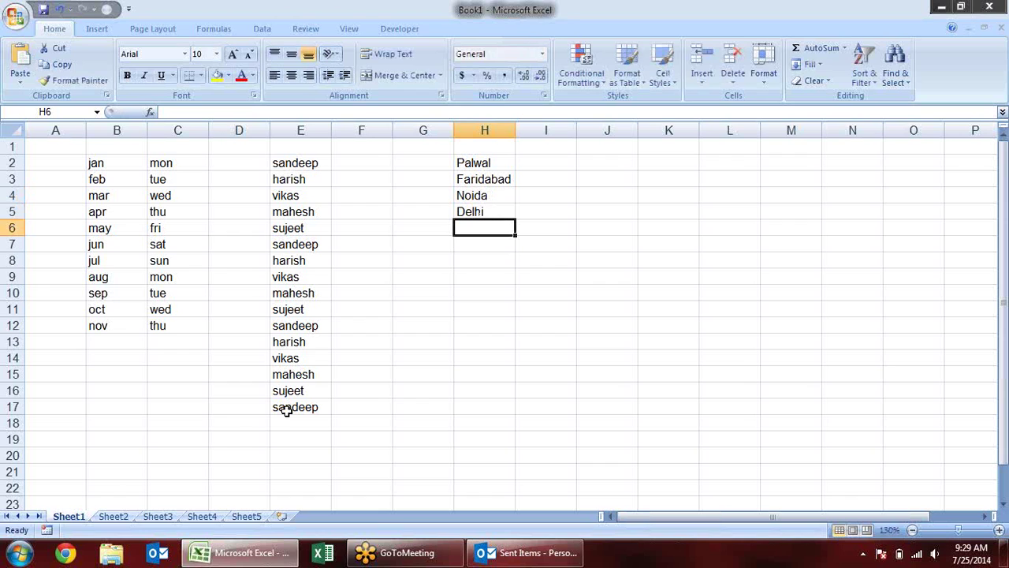
text(Sonipat)
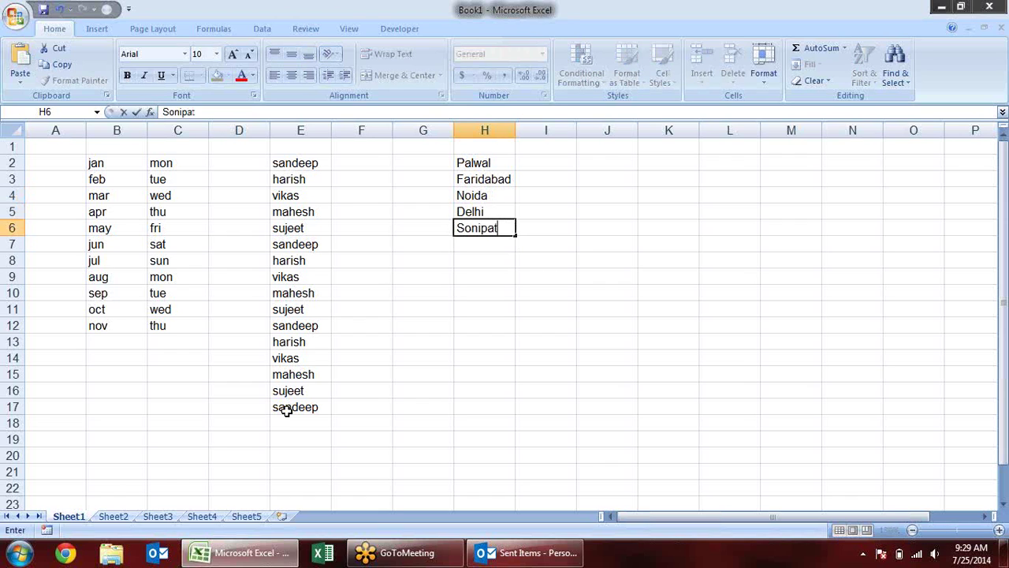
key(Return)
text(Jind)
key(Return)
text(Hisar)
key(Return)
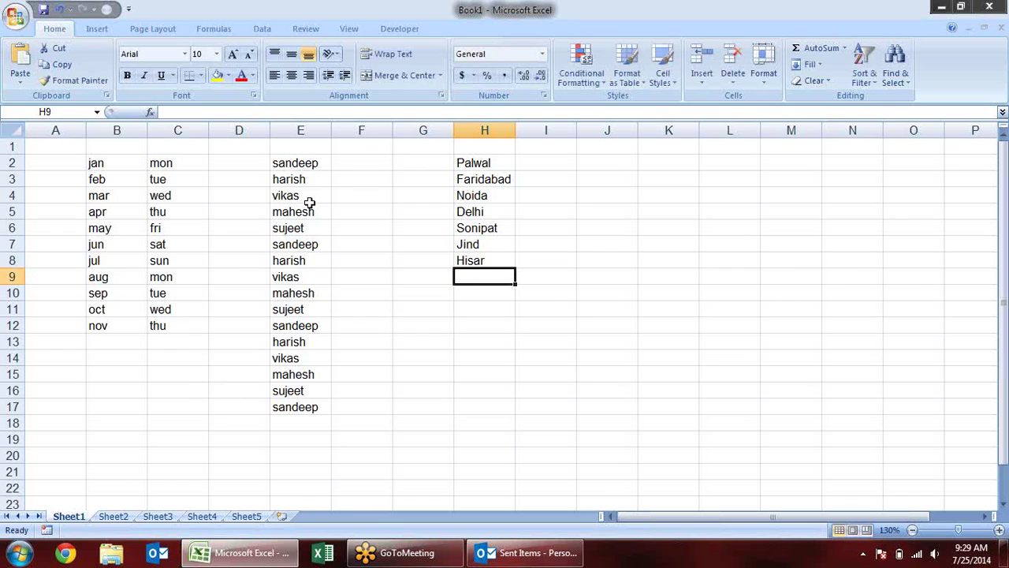
- Select the names in E3:E9 and open Excel Options
drag(297, 178, 300, 277)
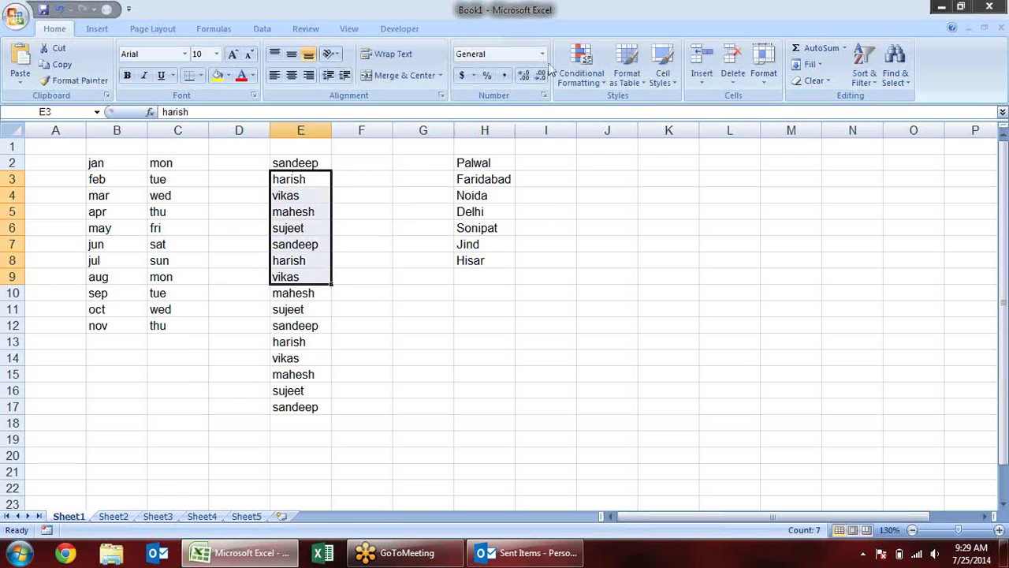
click(16, 16)
right_click(19, 17)
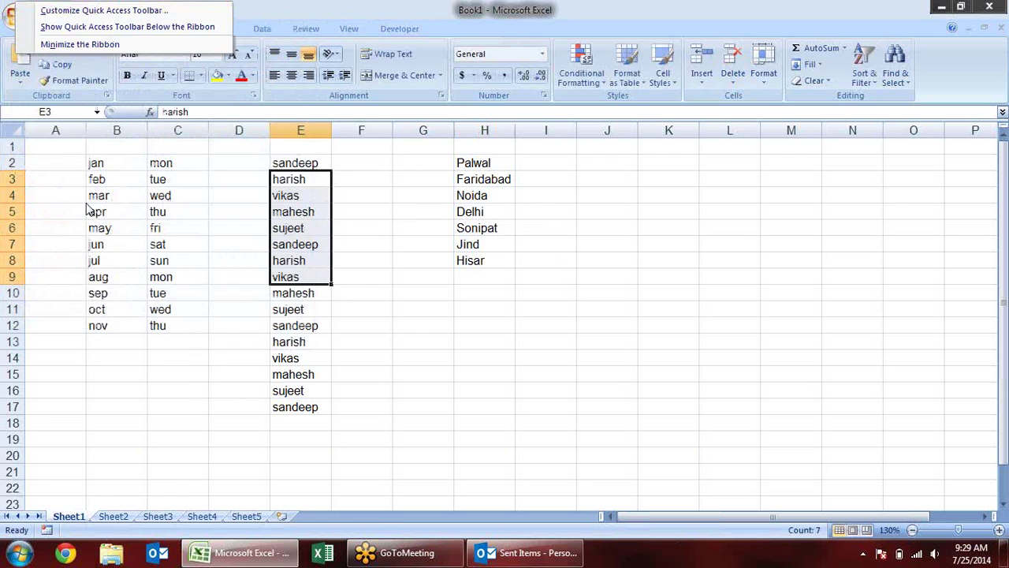
click(16, 16)
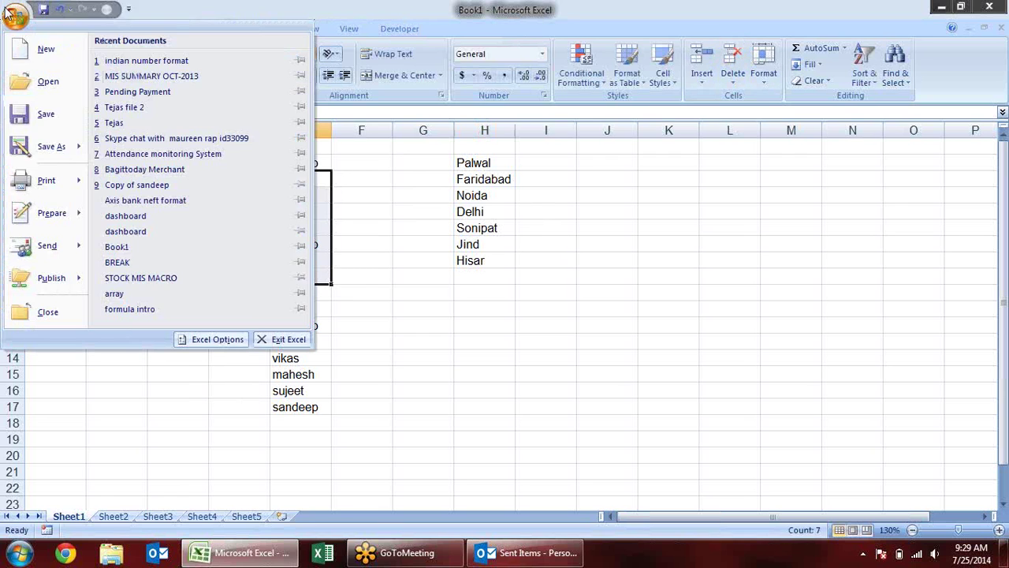
click(211, 339)
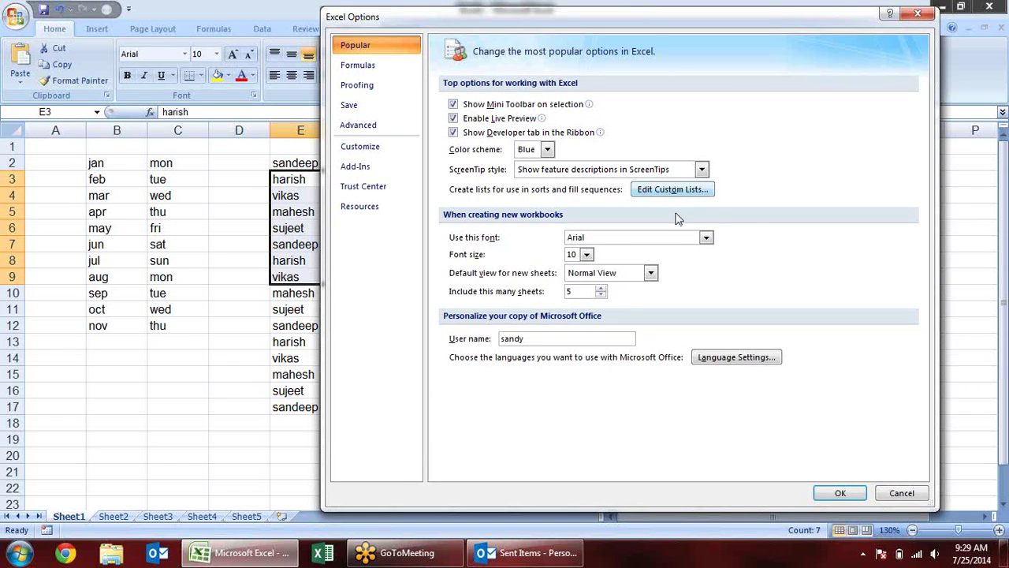
- In Edit Custom Lists, review the weekday, month, name and product lists, then select NEW LIST
click(681, 190)
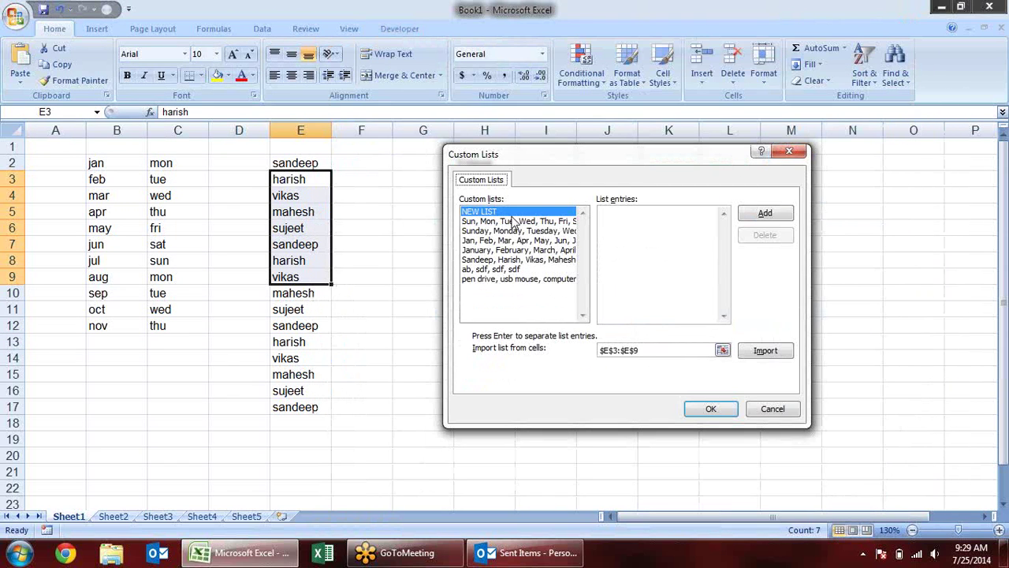
click(487, 223)
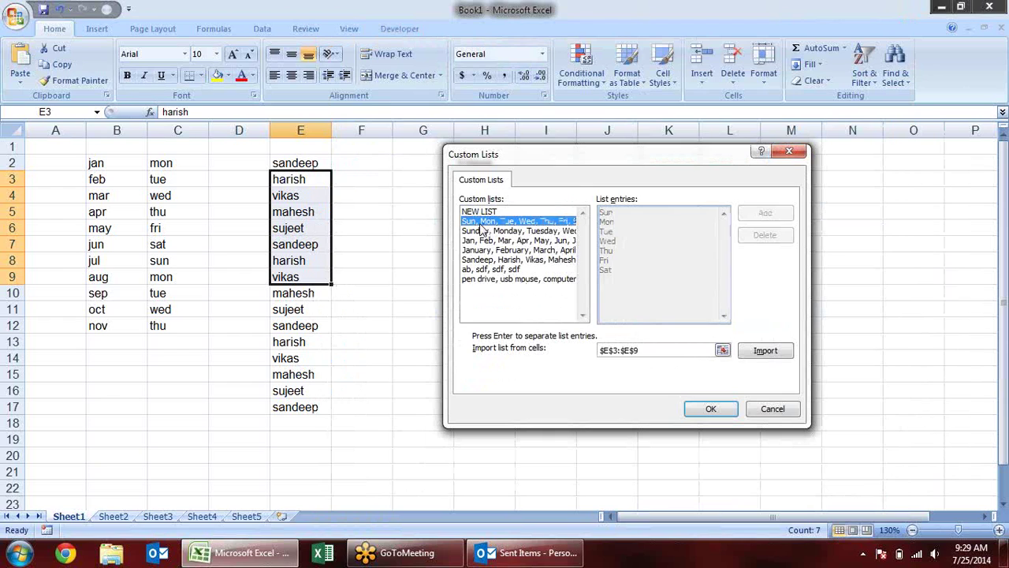
click(519, 231)
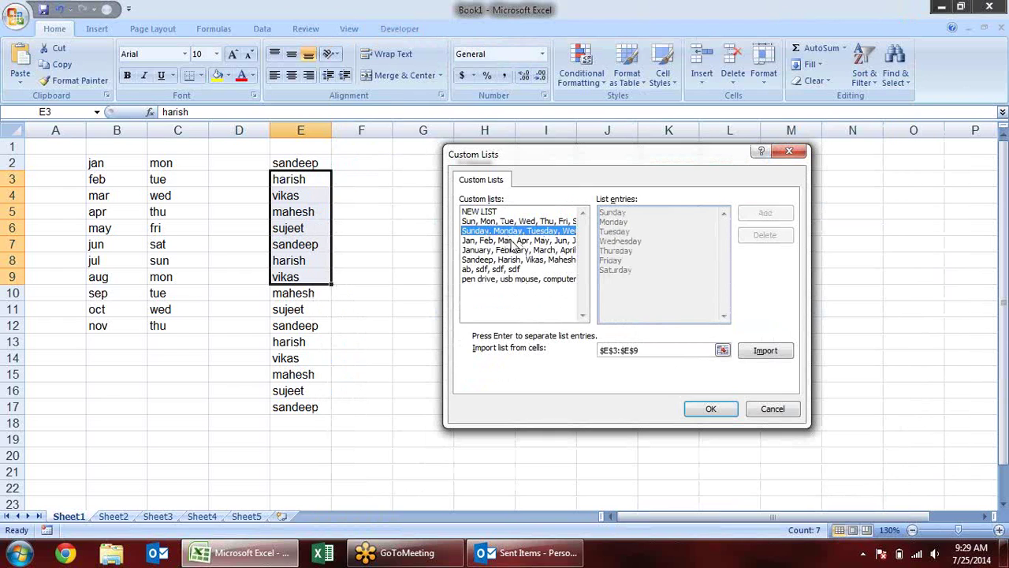
click(512, 241)
click(509, 251)
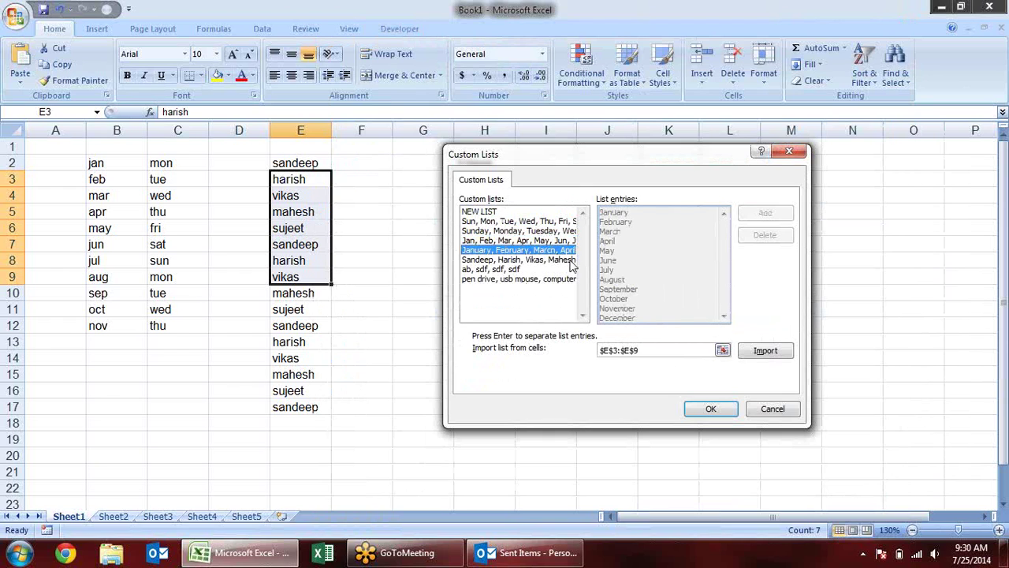
click(495, 263)
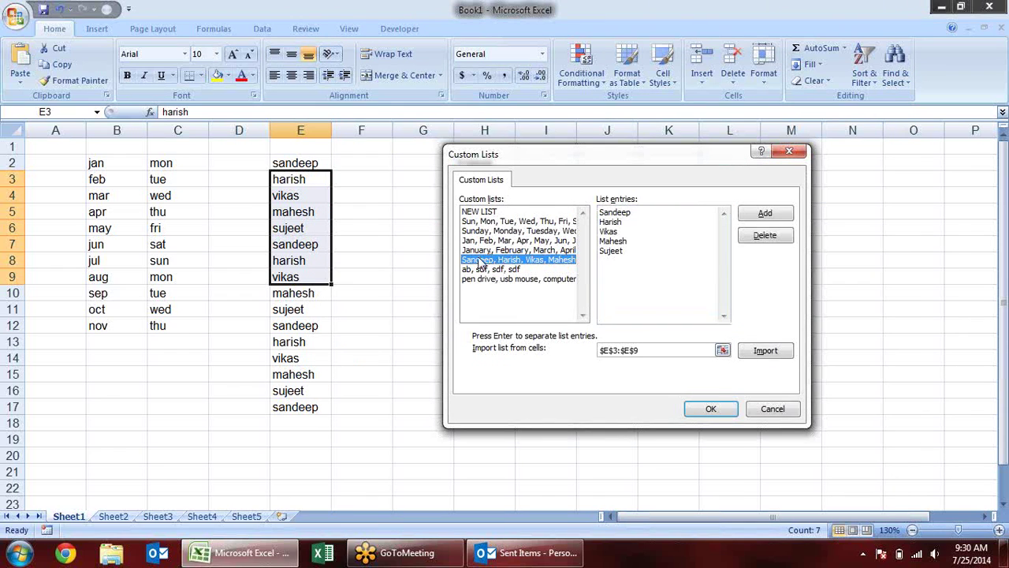
click(516, 272)
click(519, 284)
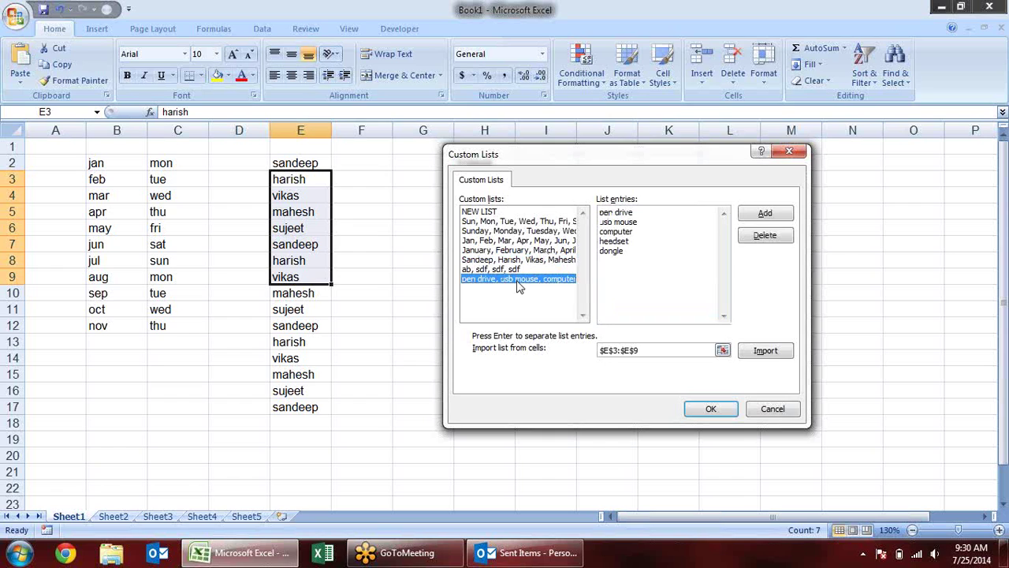
click(511, 260)
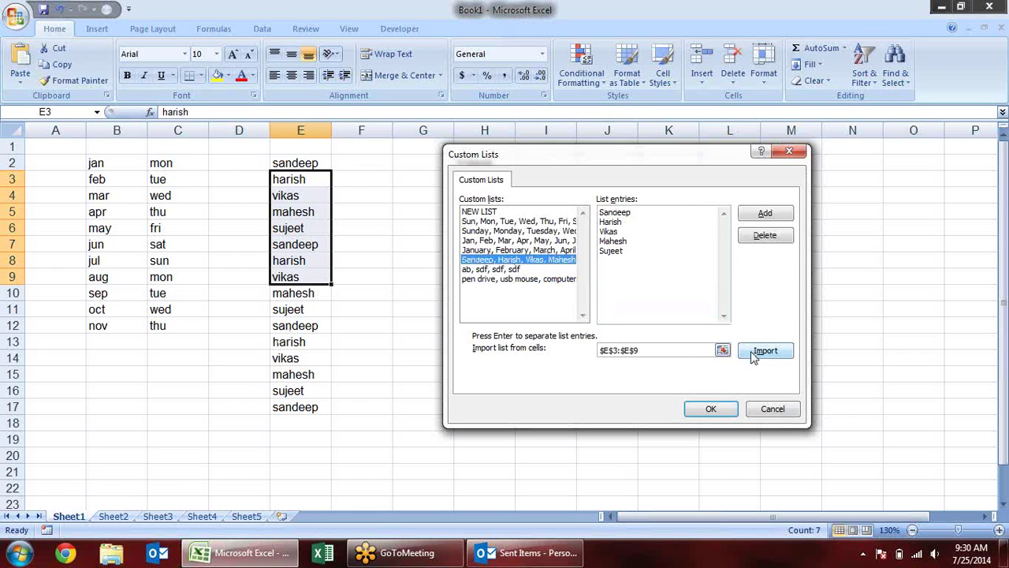
click(527, 212)
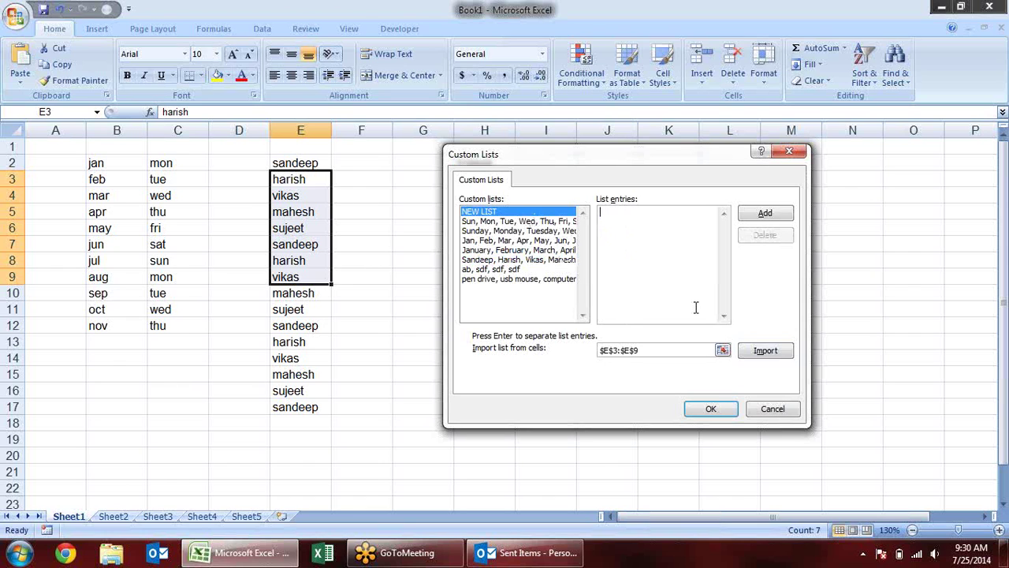
- Import the cities in $H$2:$H$8 as a new custom list and close Excel Options
click(722, 350)
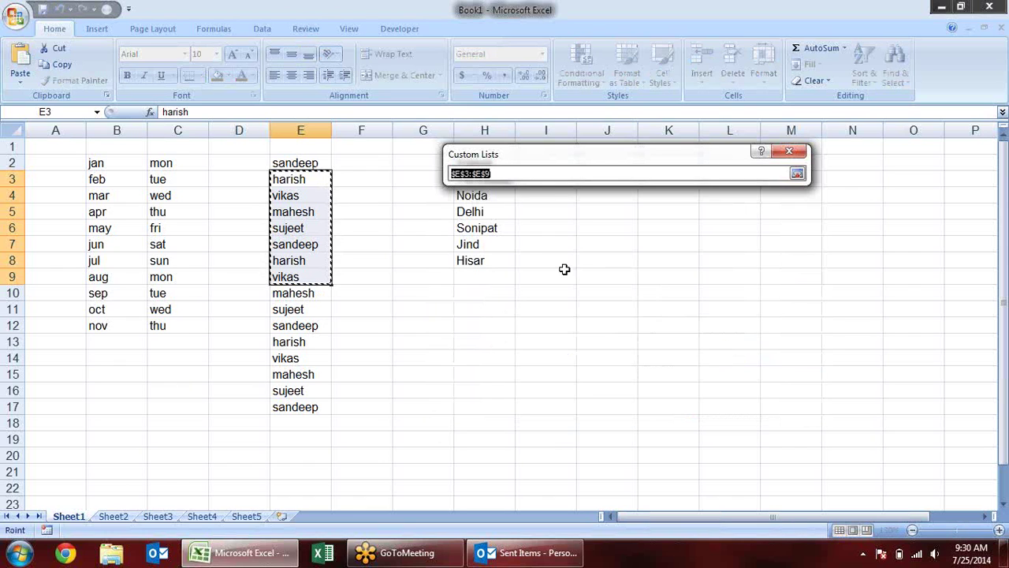
drag(542, 157, 675, 346)
drag(491, 164, 483, 263)
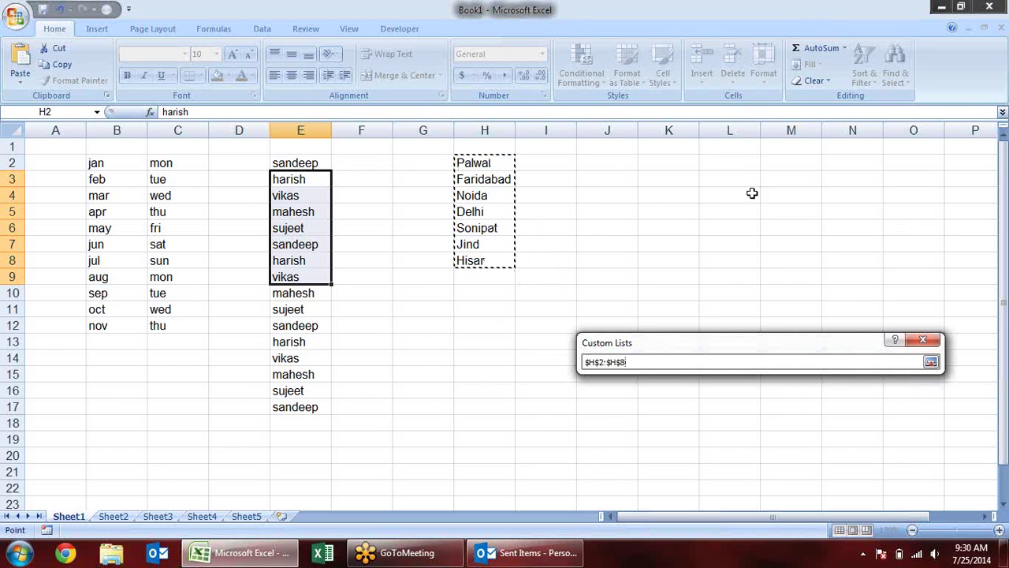
click(931, 362)
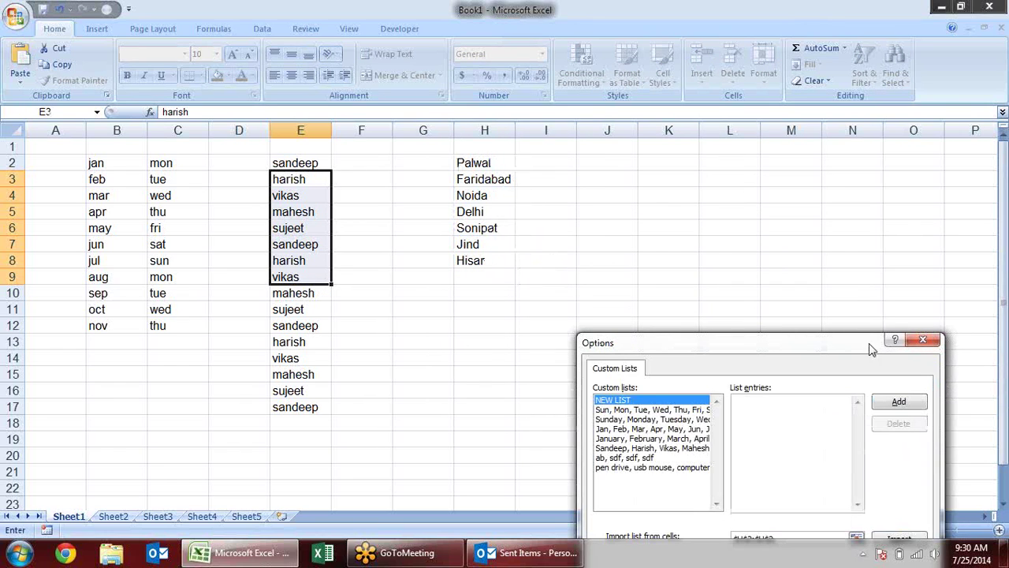
drag(871, 345, 833, 175)
click(861, 366)
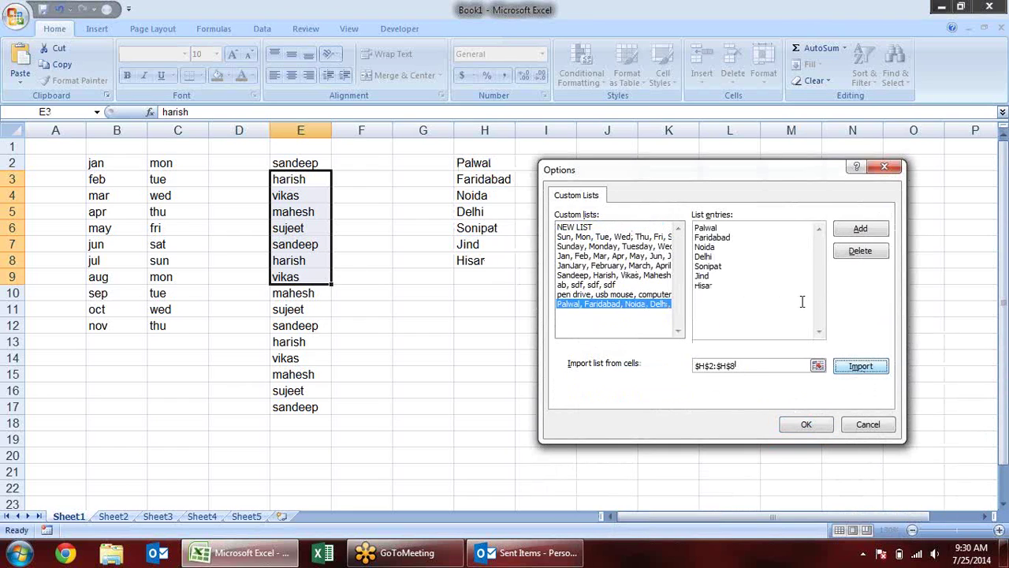
click(859, 228)
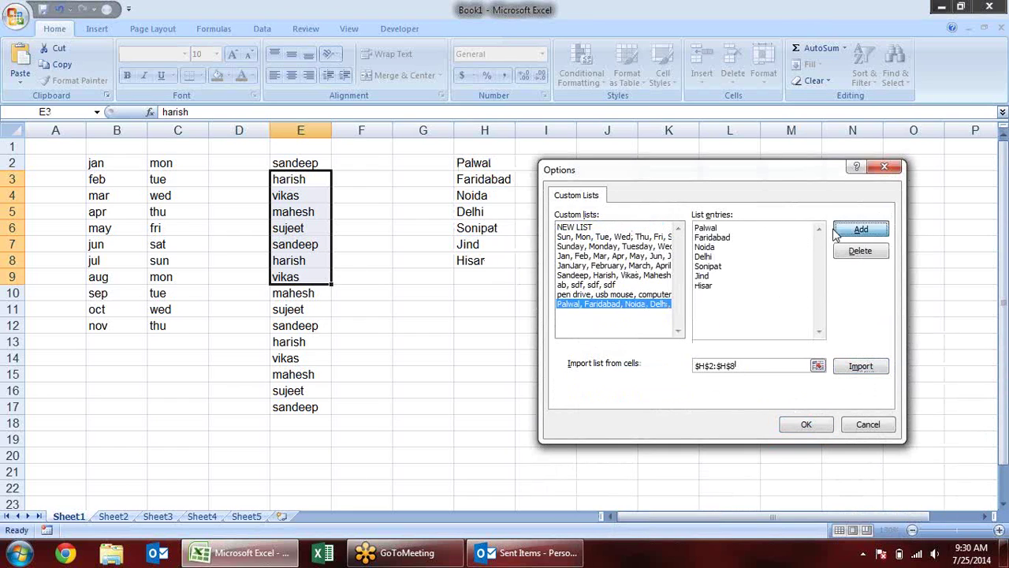
click(808, 424)
click(836, 492)
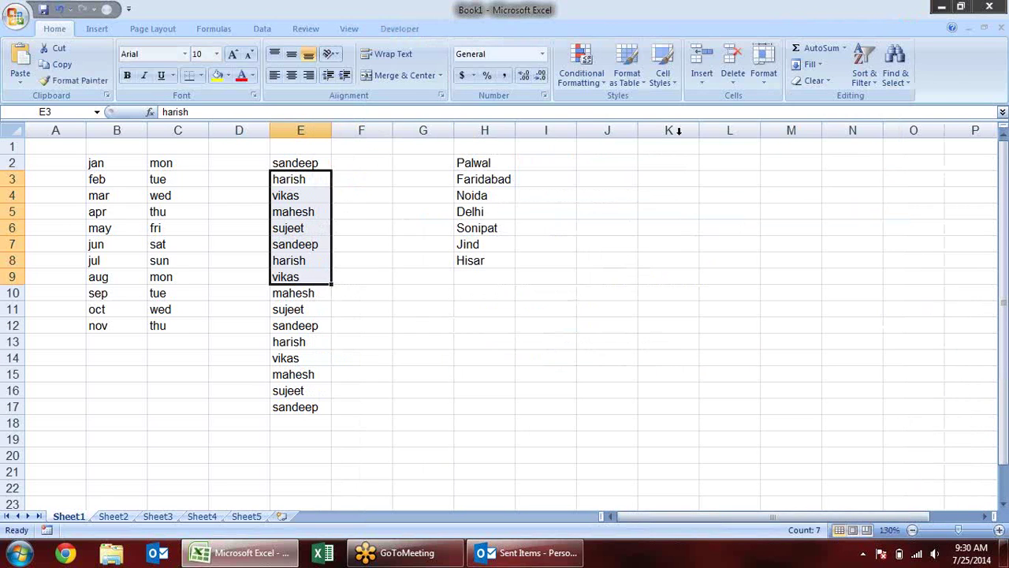
click(633, 163)
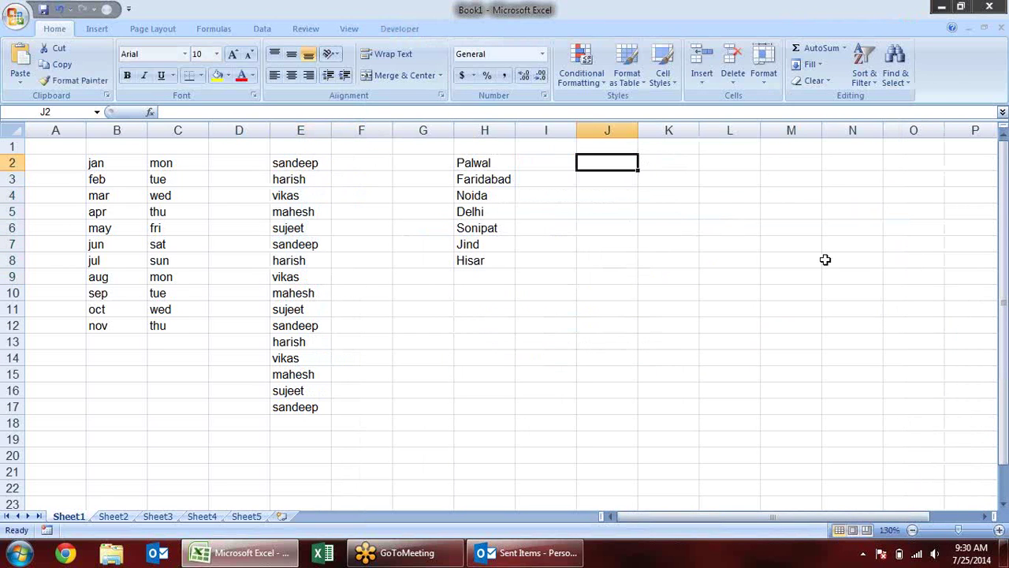
- Enter delhi in J2, AutoFill the city series down to J23, and select rows 2–23
text(Noid)
key(BackSpace)
key(BackSpace)
key(BackSpace)
text(delhi)
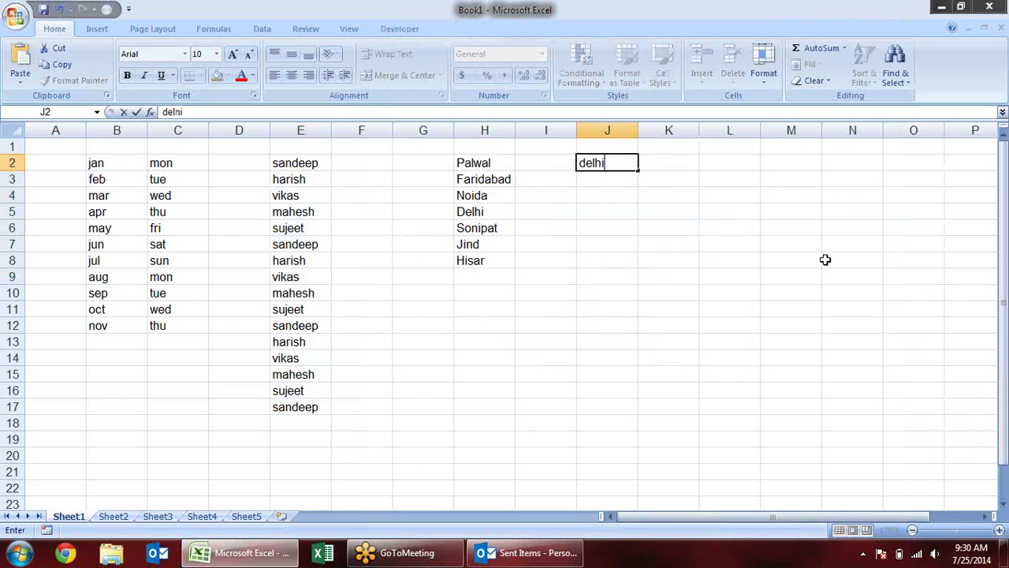
key(Return)
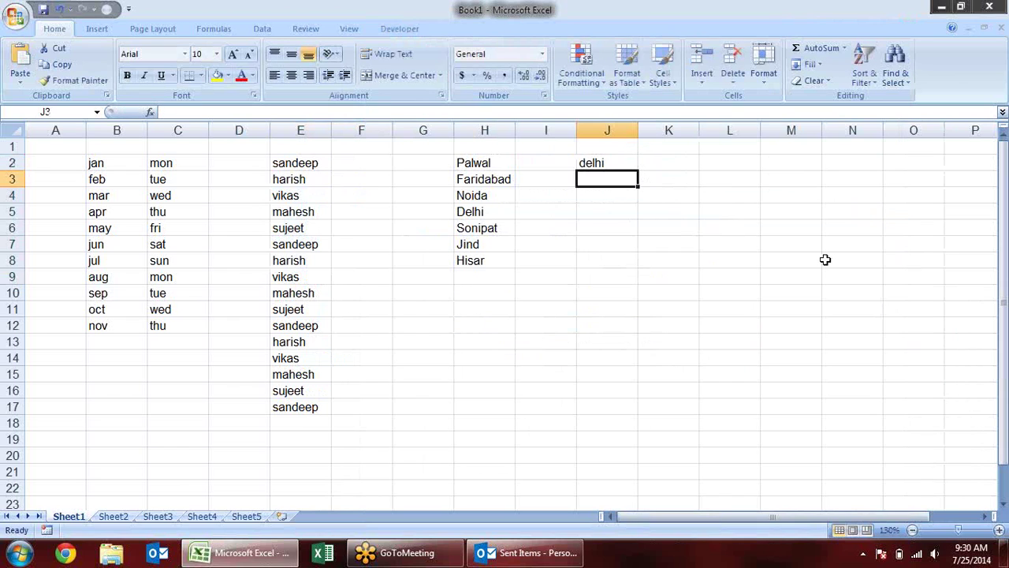
click(634, 166)
drag(638, 171, 631, 505)
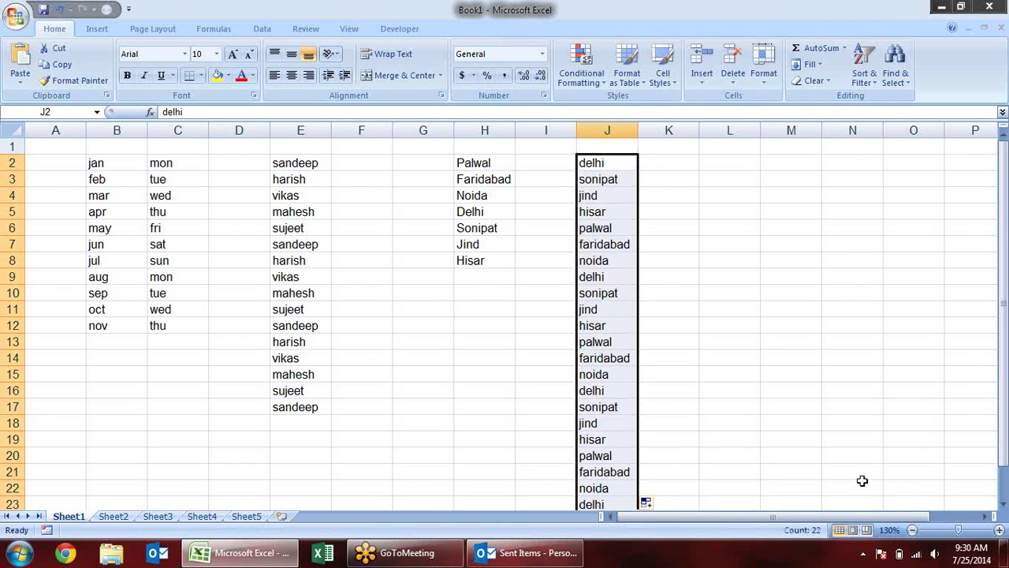
scroll(921, 437, down, 3)
scroll(919, 421, up, 3)
drag(12, 163, 30, 440)
- Delete the selected rows 2–23 with Alt+E, D to clear the sheet
key(alt+e)
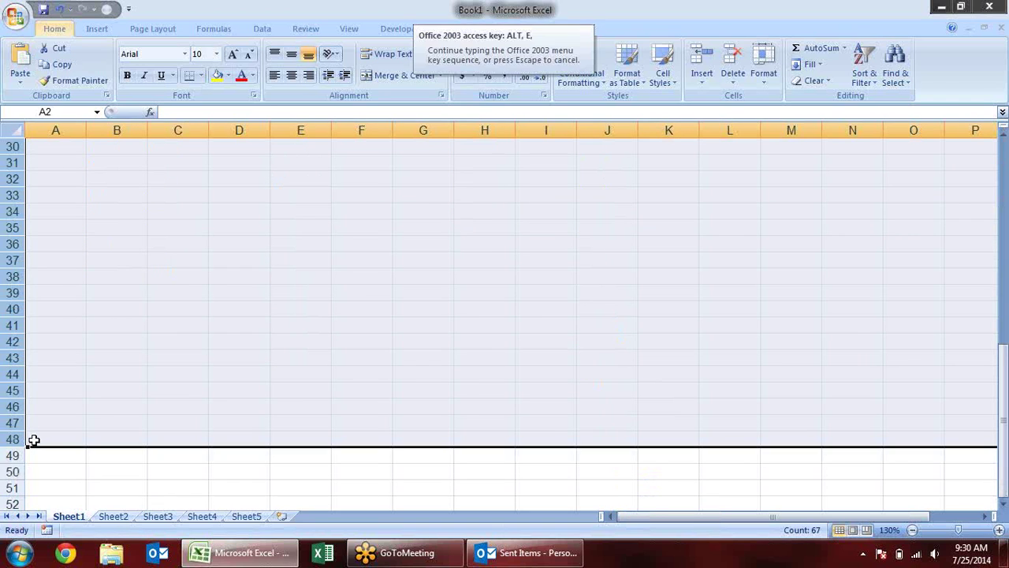
key(d)
click(240, 227)
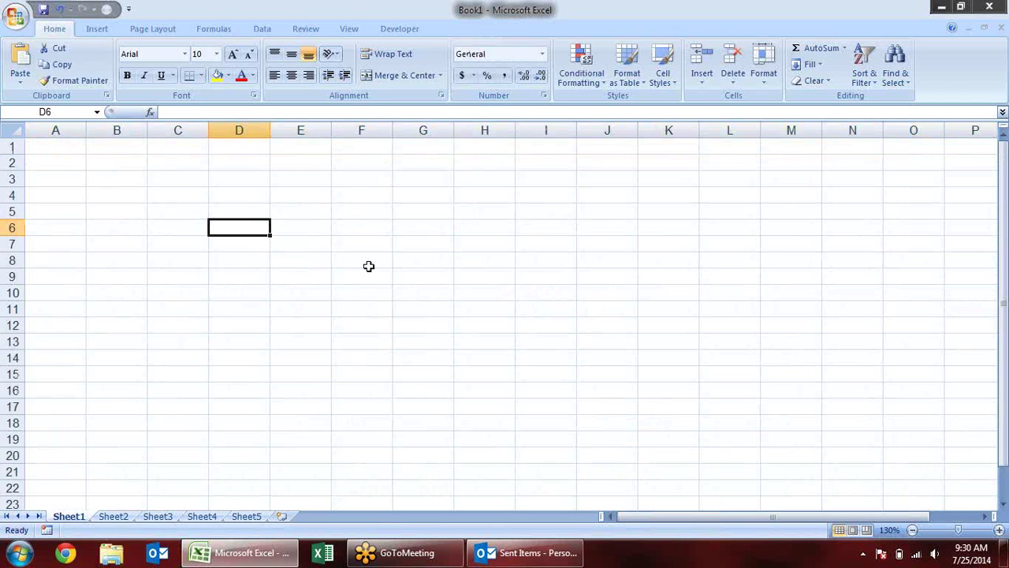
- View the Formulas calculation settings in Excel Options, then close without changes
click(16, 15)
click(217, 339)
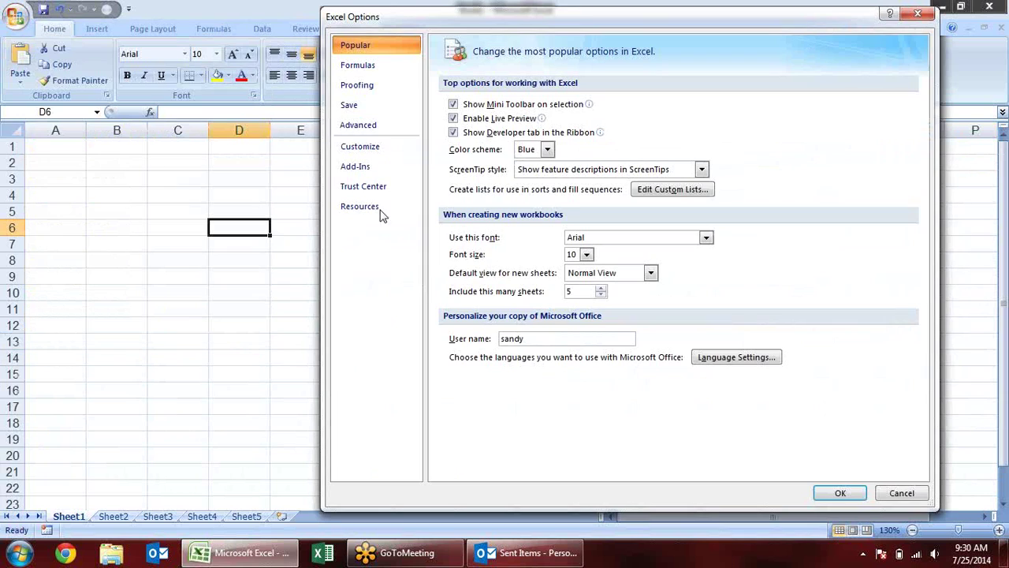
drag(559, 16, 315, 33)
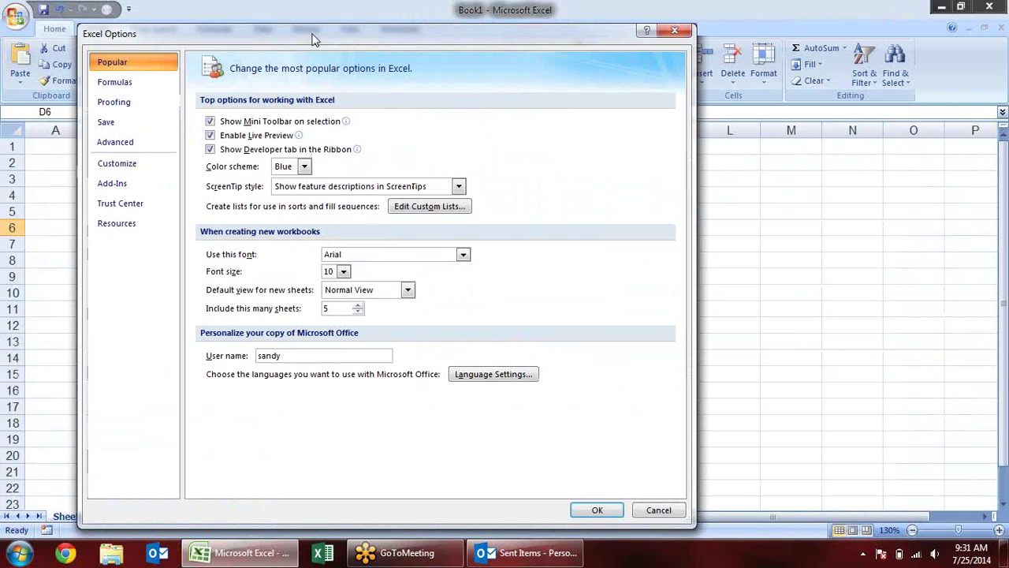
click(166, 85)
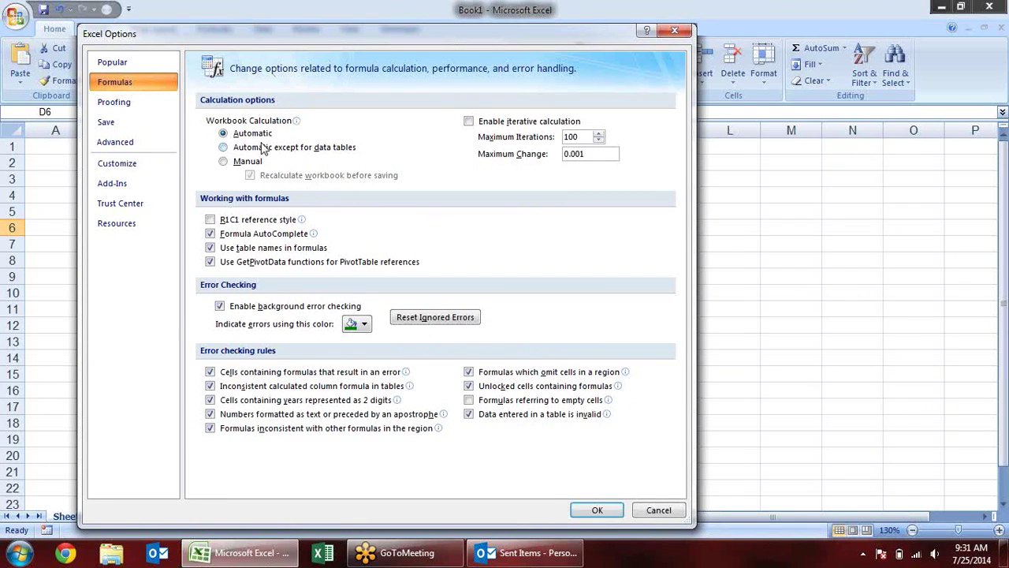
click(674, 30)
click(280, 178)
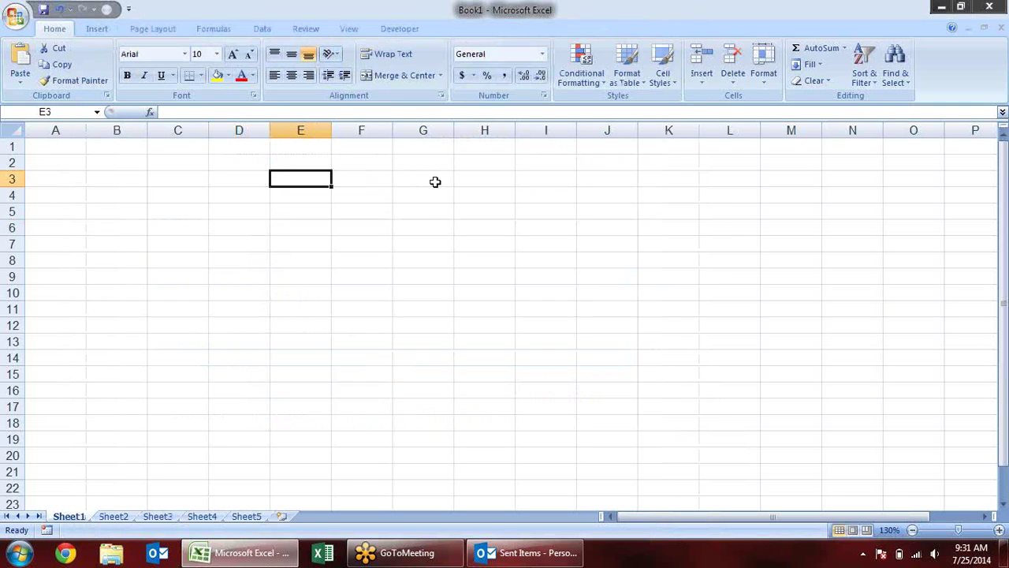
- Enter 12 in E3, 23 in G3, and the formula =E3+G3 in H3
text(12)
key(Tab)
key(Tab)
text(23)
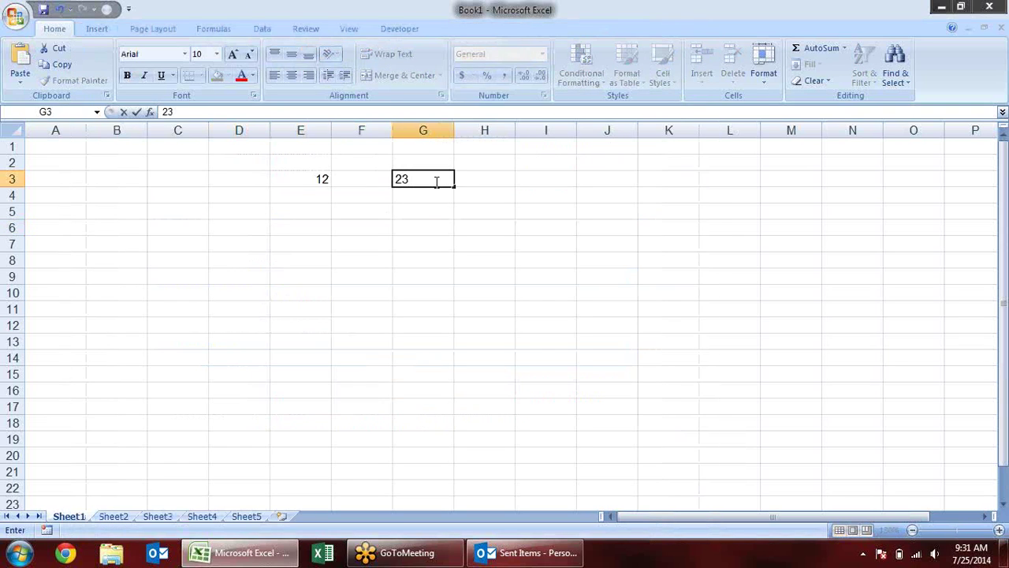
key(Tab)
text(=)
key(Left)
key(Left)
key(Left)
text(+)
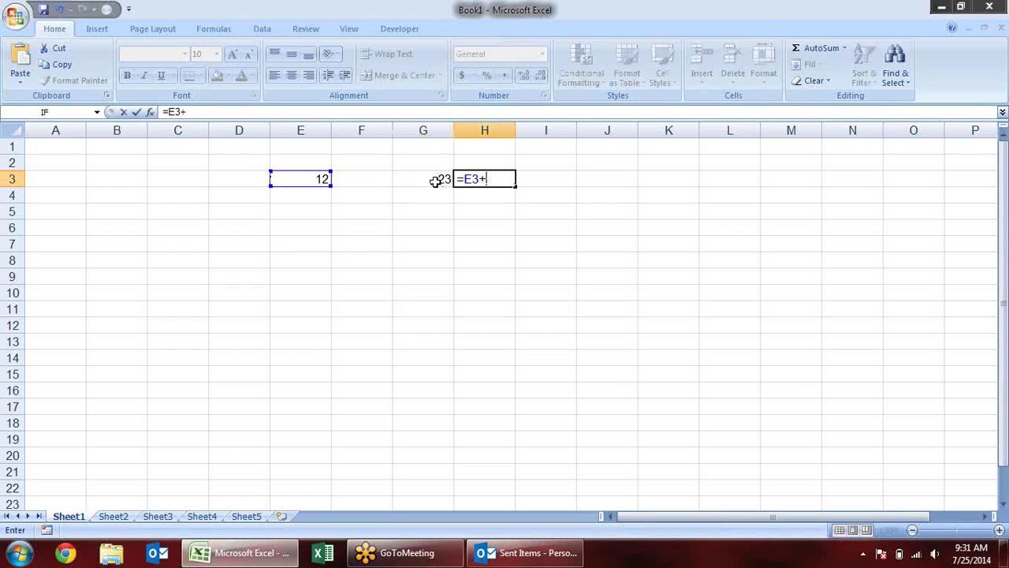
key(Left)
key(Left)
key(Right)
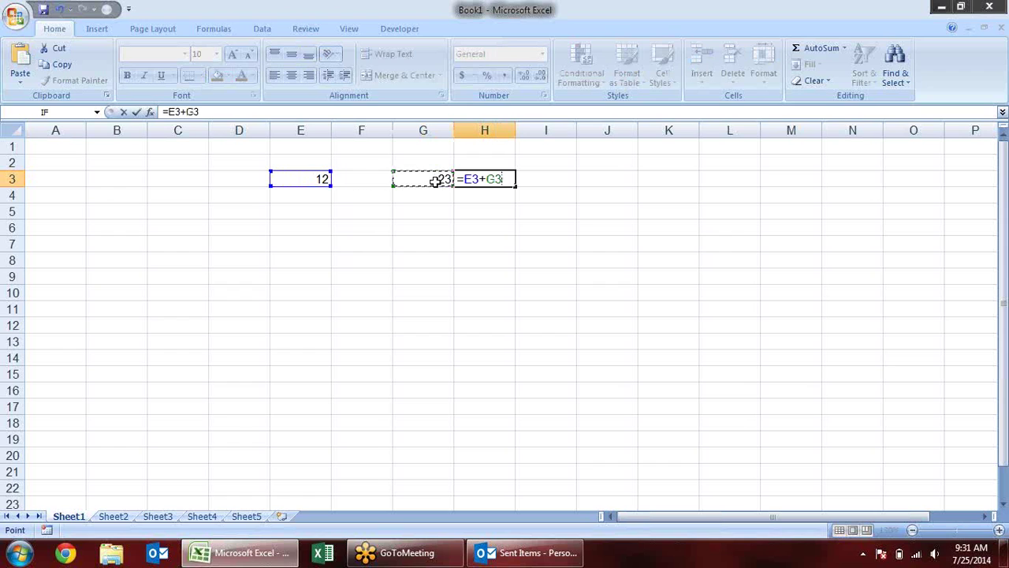
key(Return)
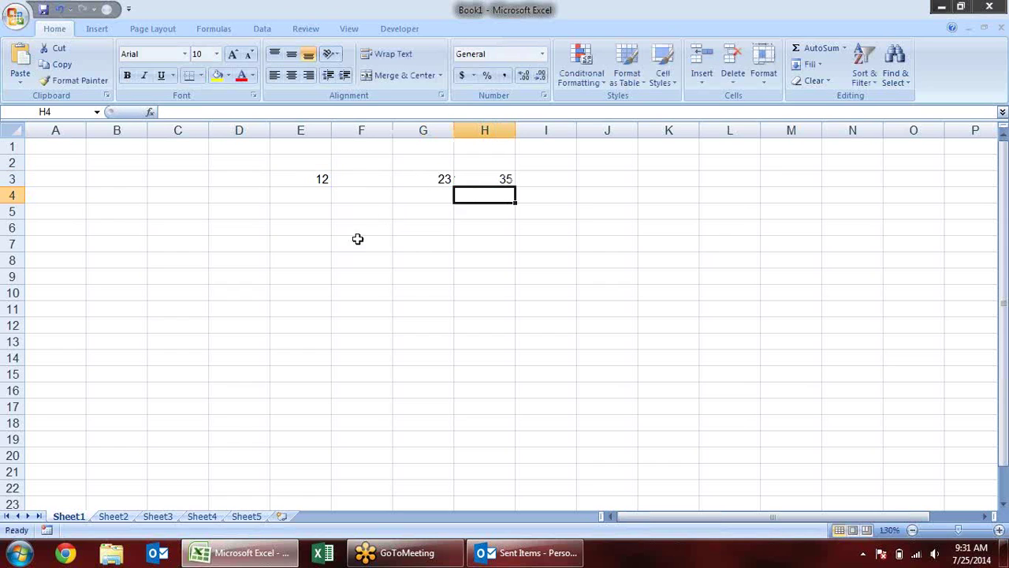
- Change E3 to 10 and check that H3 now shows 33
click(293, 178)
text(10)
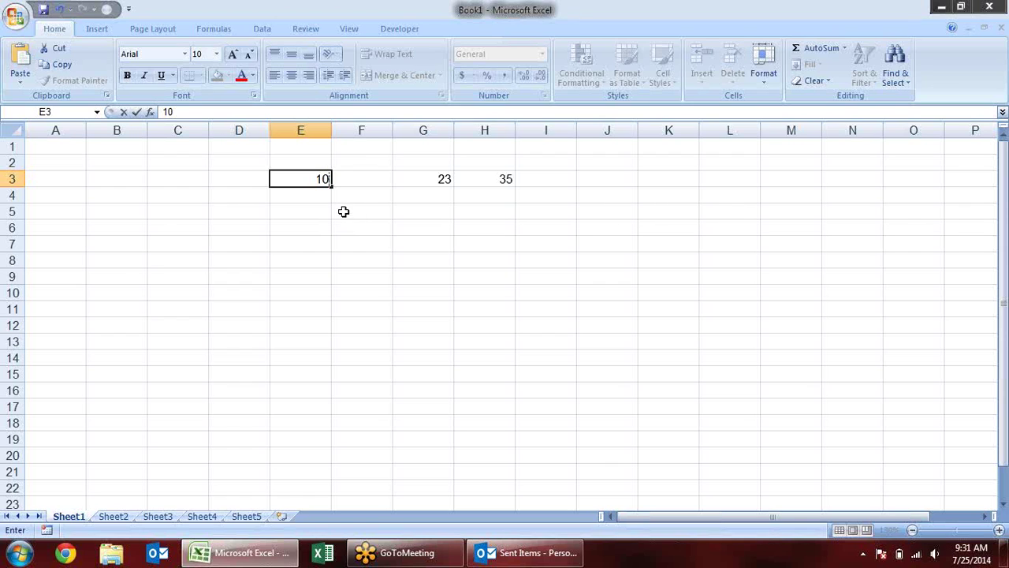
key(Return)
click(497, 178)
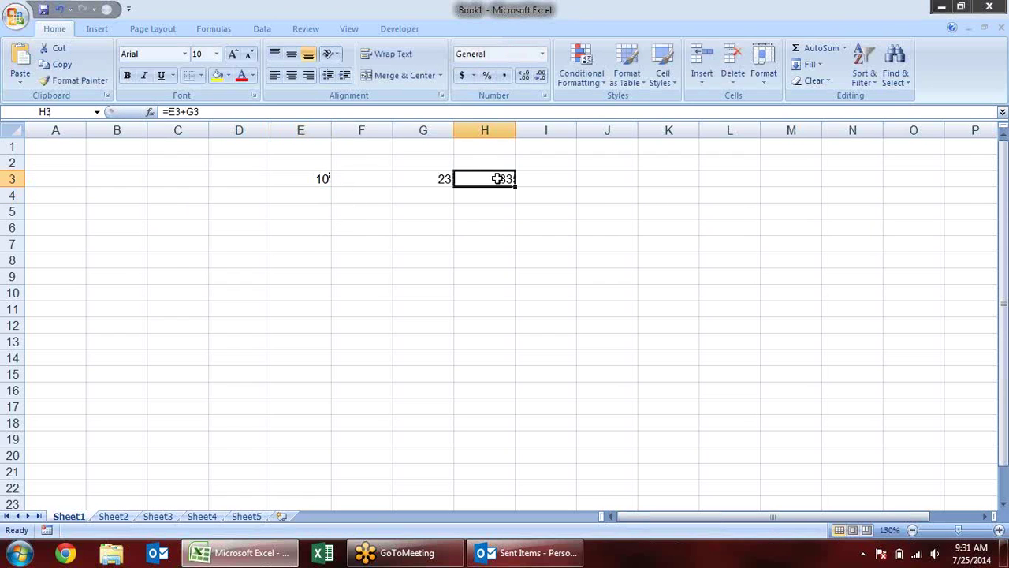
click(439, 231)
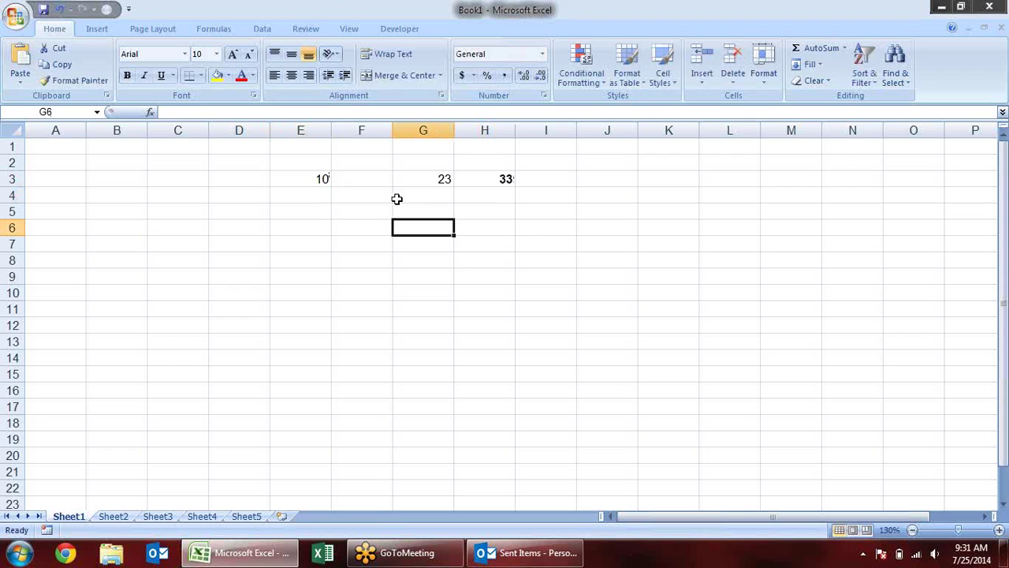
- Set workbook calculation to Manual from Formulas > Calculation Options
click(228, 30)
click(779, 75)
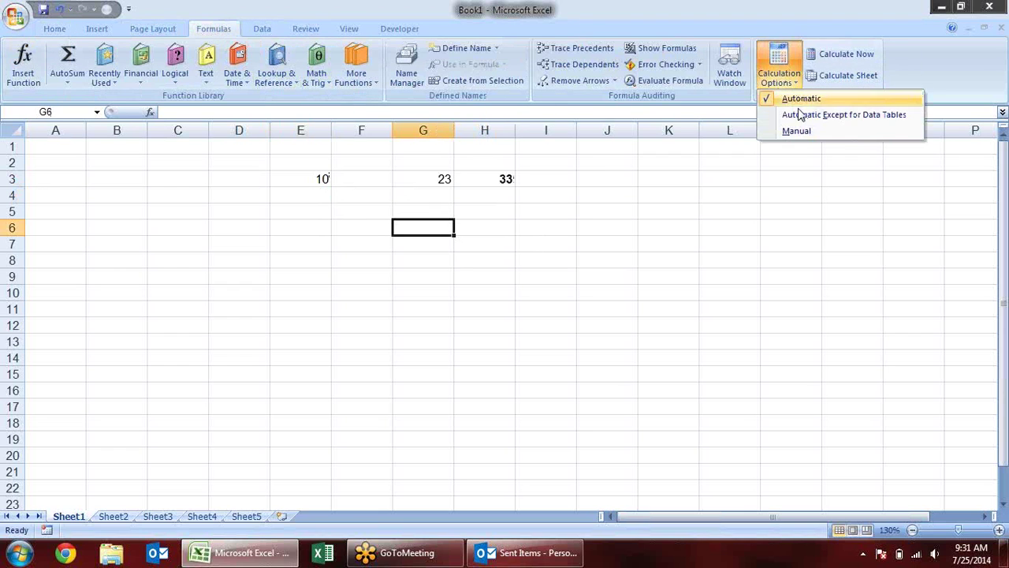
click(769, 117)
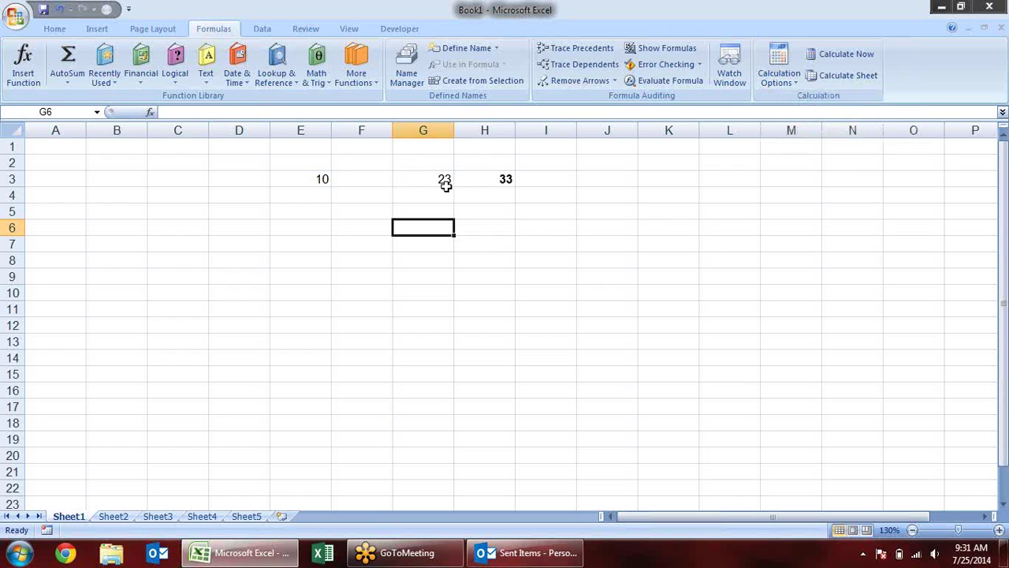
- Change G3 to 20 and run Calculate Now so H3 updates to 30
click(445, 184)
text(2)
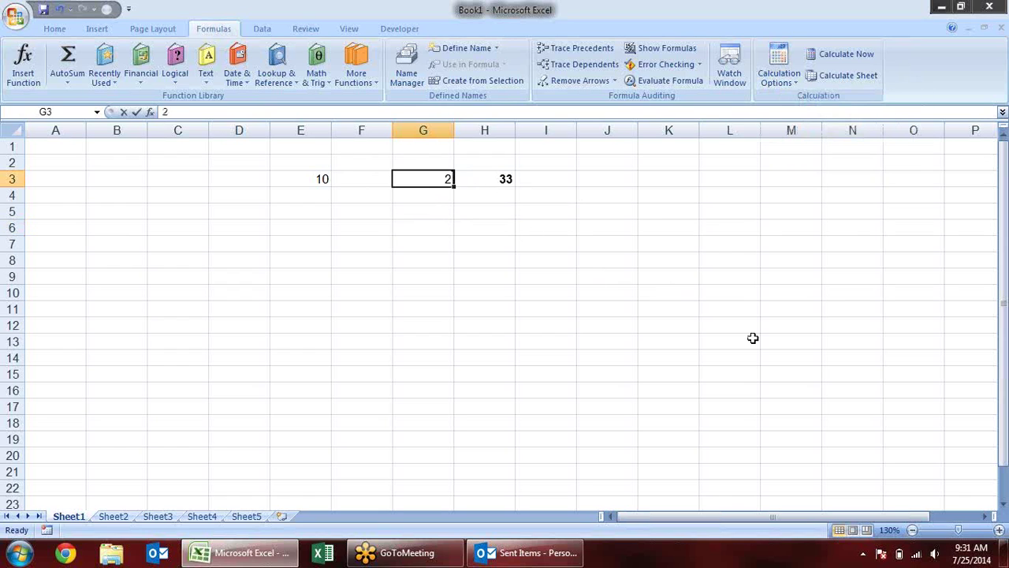
text(0)
key(Return)
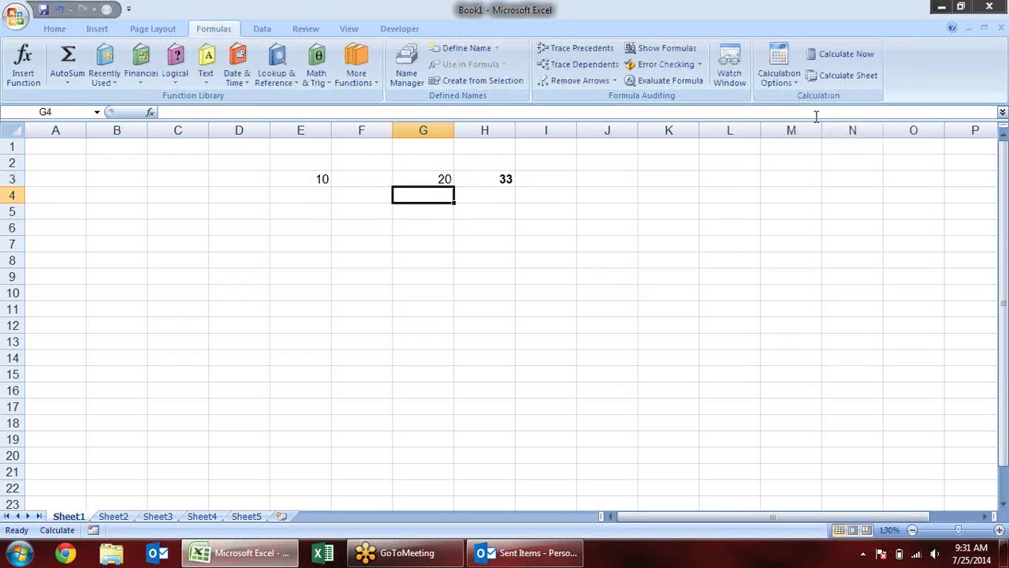
click(826, 57)
click(795, 85)
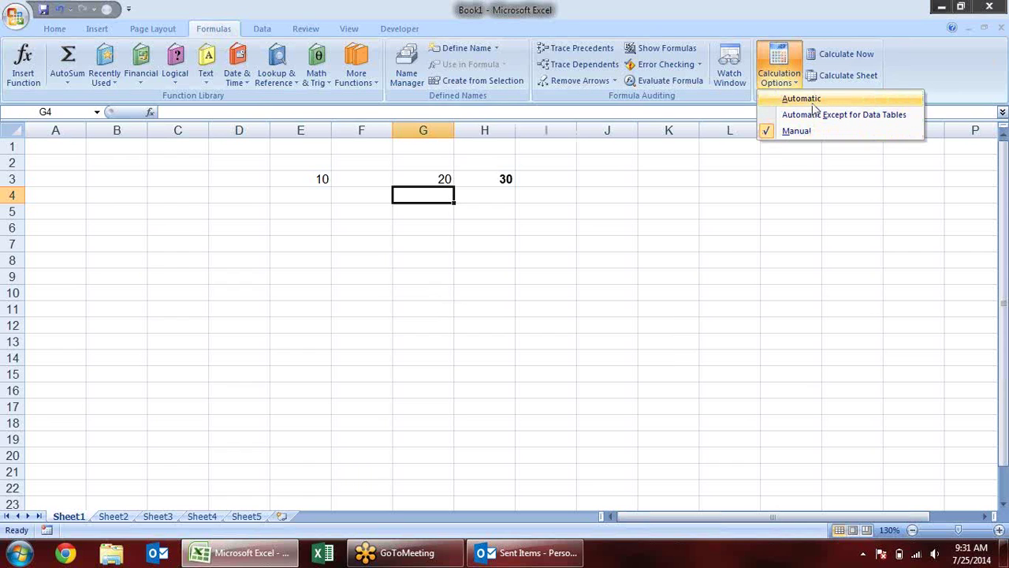
- Switch calculation back to Automatic and verify it on the Formulas page of Excel Options
click(816, 101)
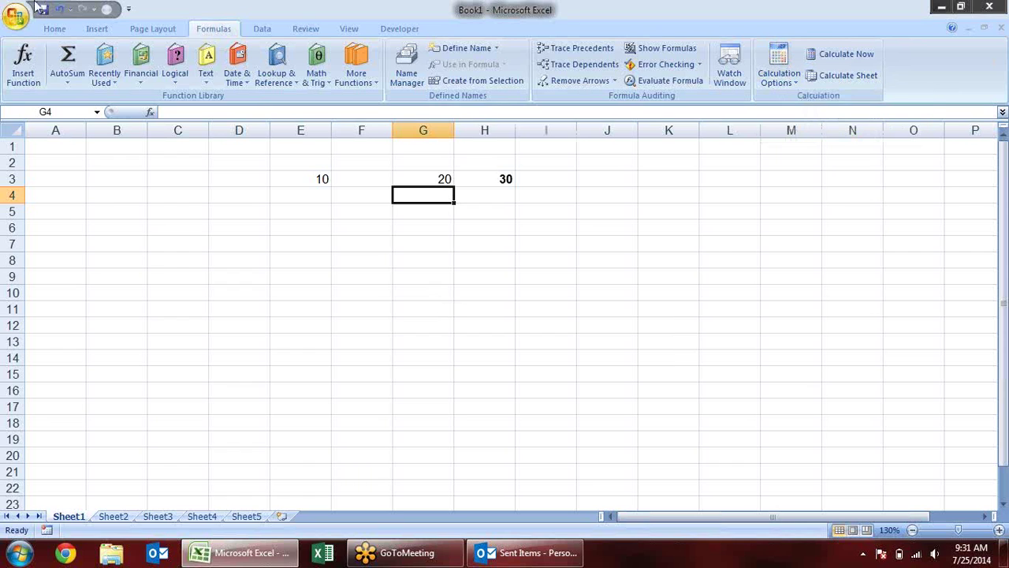
click(14, 13)
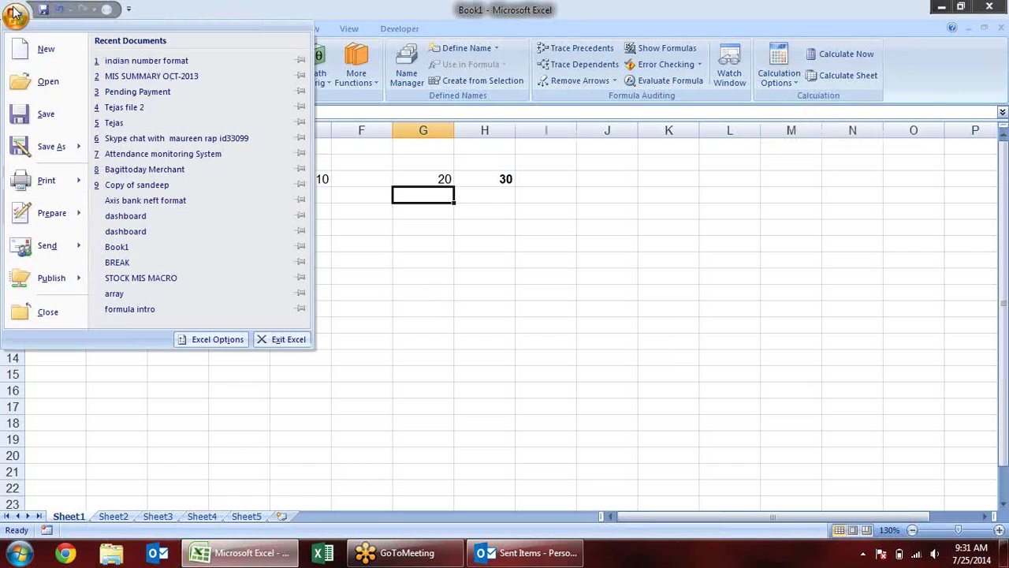
click(204, 340)
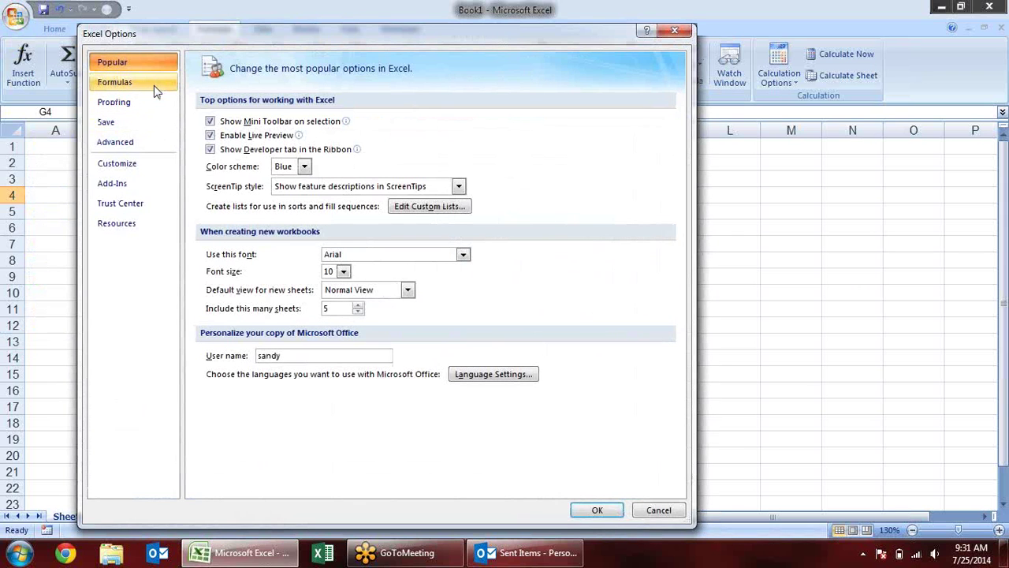
click(155, 88)
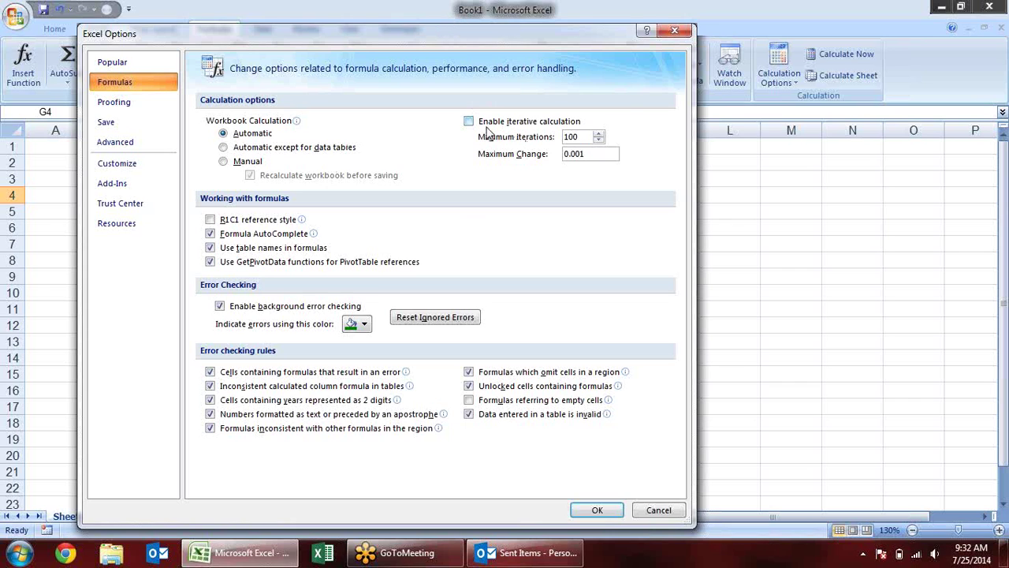
- Close Excel Options and enter the formula =10+H7 in G7
click(672, 33)
click(401, 241)
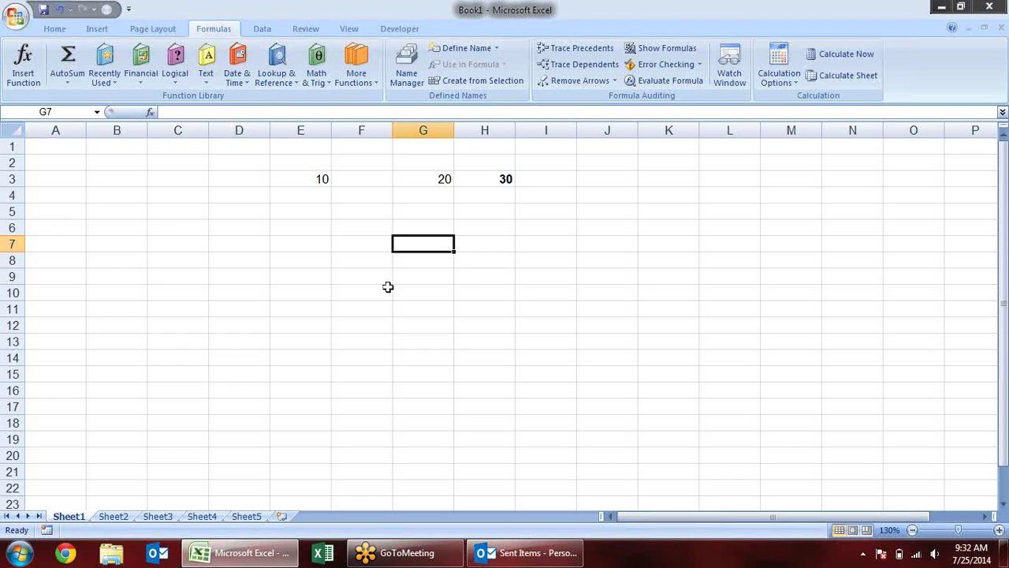
text(=)
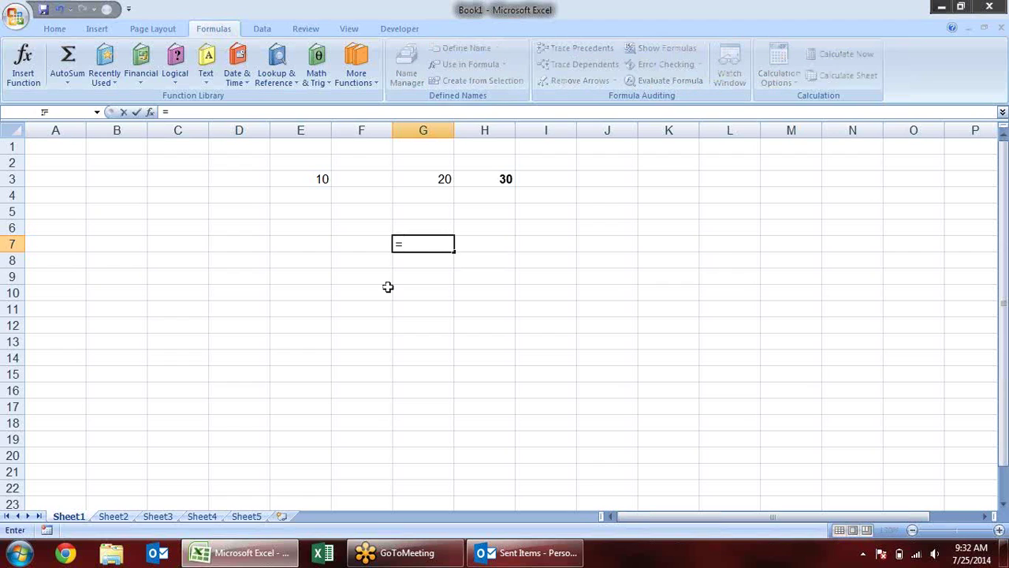
text(10+)
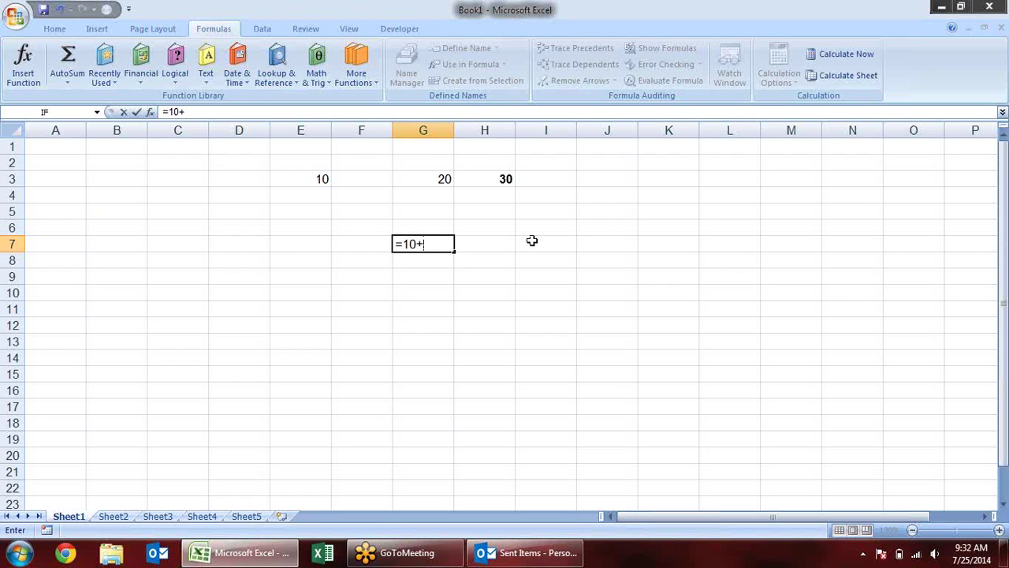
click(484, 245)
key(Return)
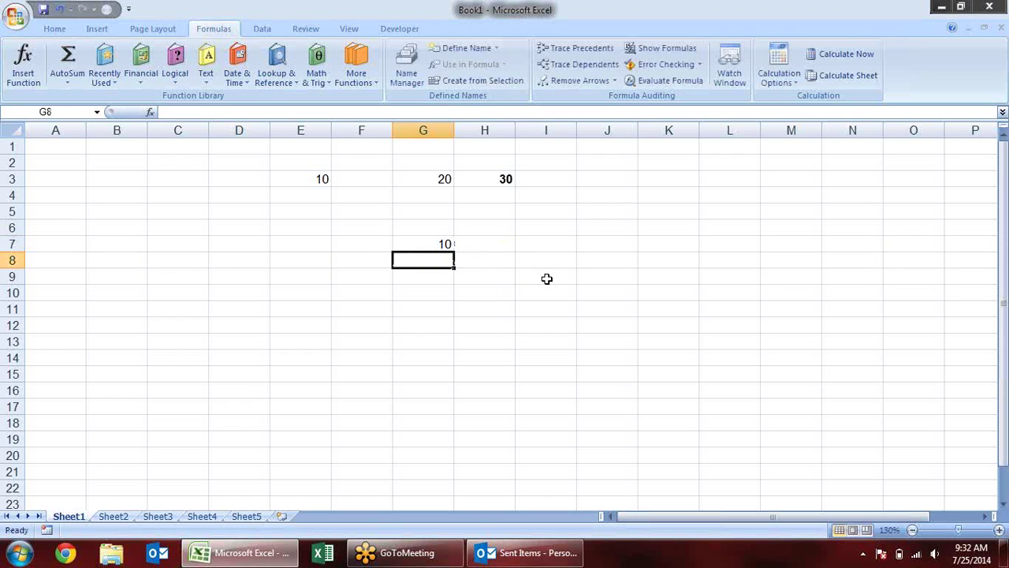
- Enter =10+G7 in H7 and accept the circular reference warning to open its Help
click(498, 241)
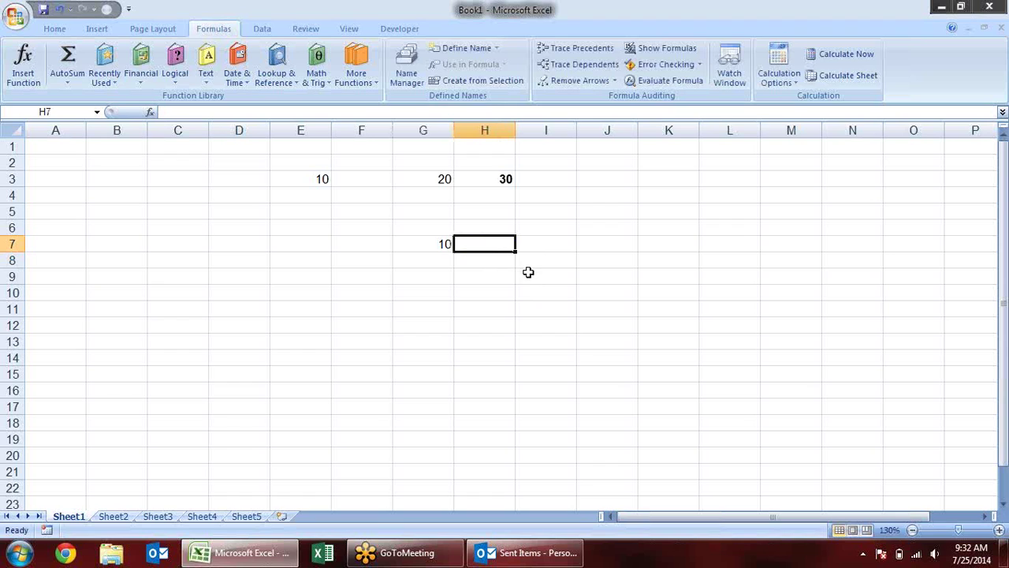
text(=10+)
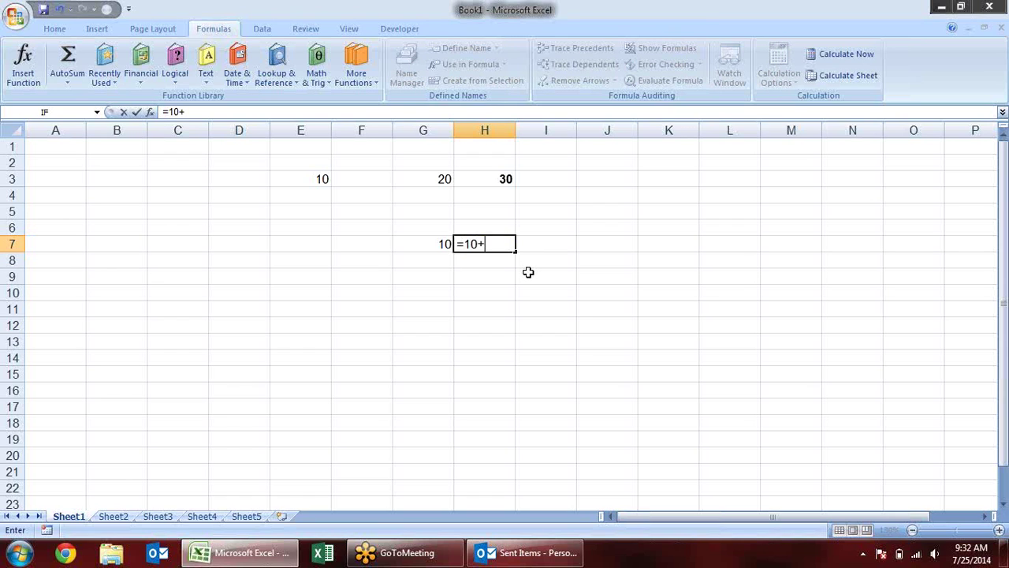
click(428, 244)
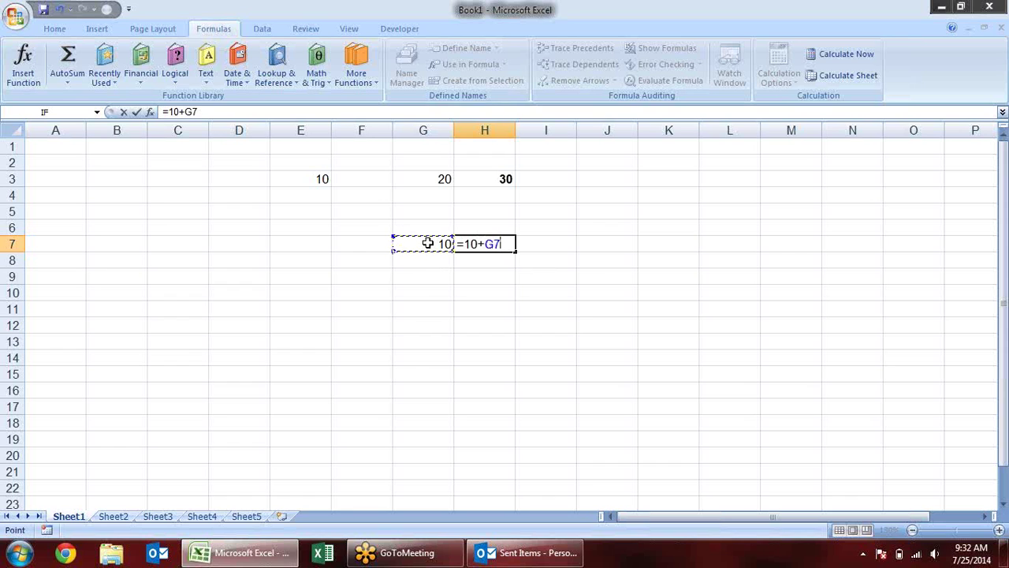
key(Return)
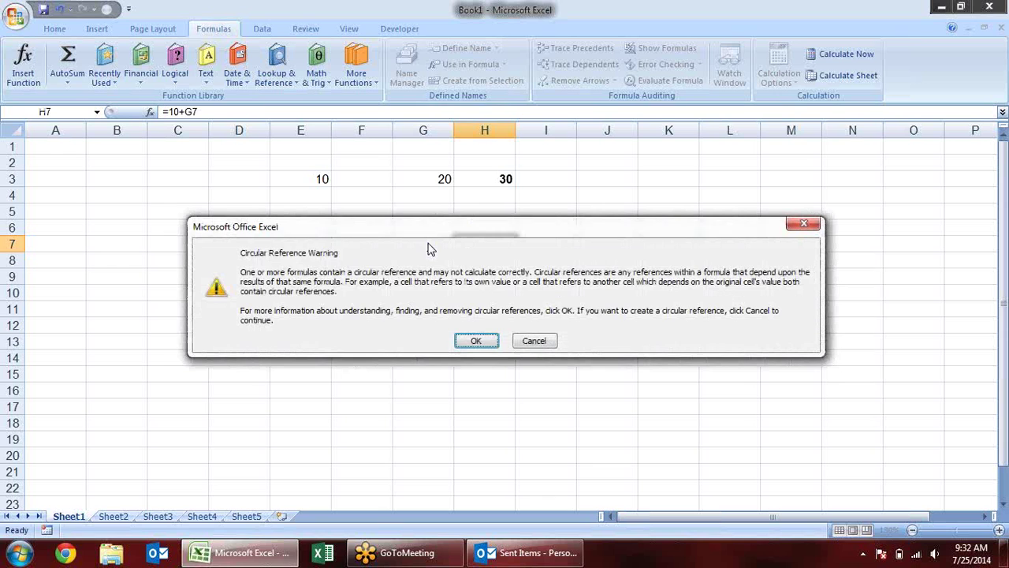
key(Return)
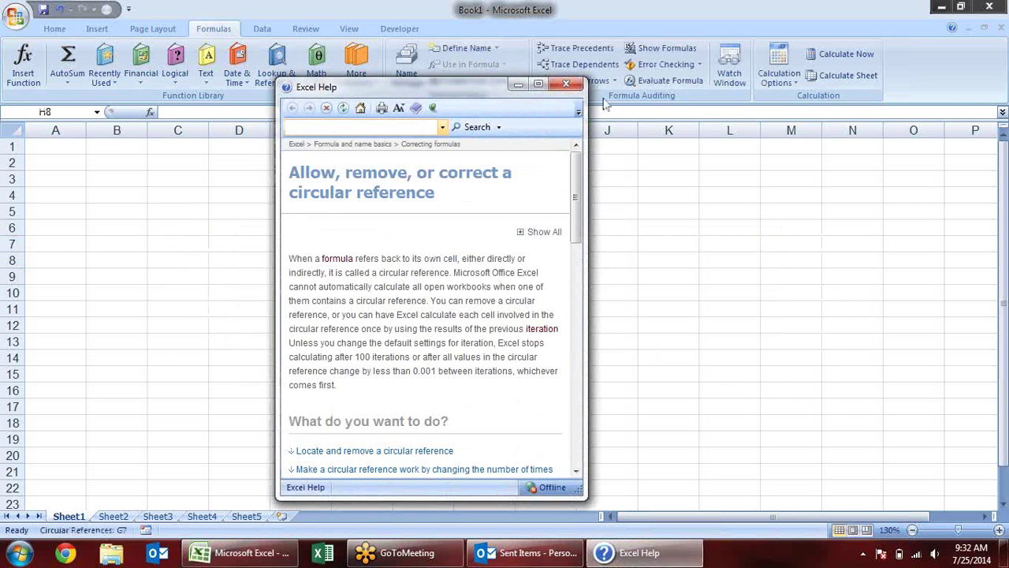
- Close Help and review the H7 and G7 formulas linked by tracer arrows
click(567, 84)
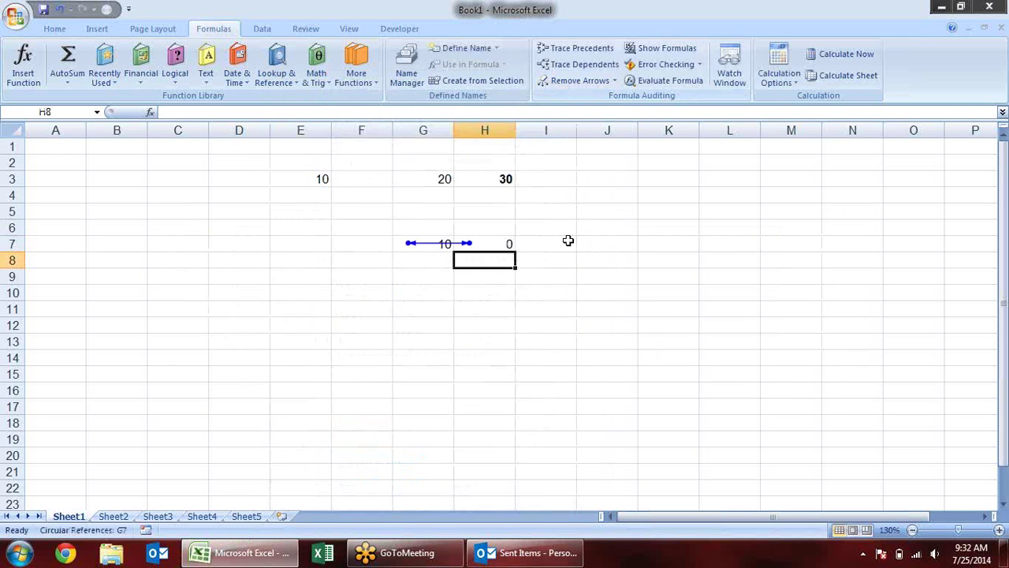
click(489, 244)
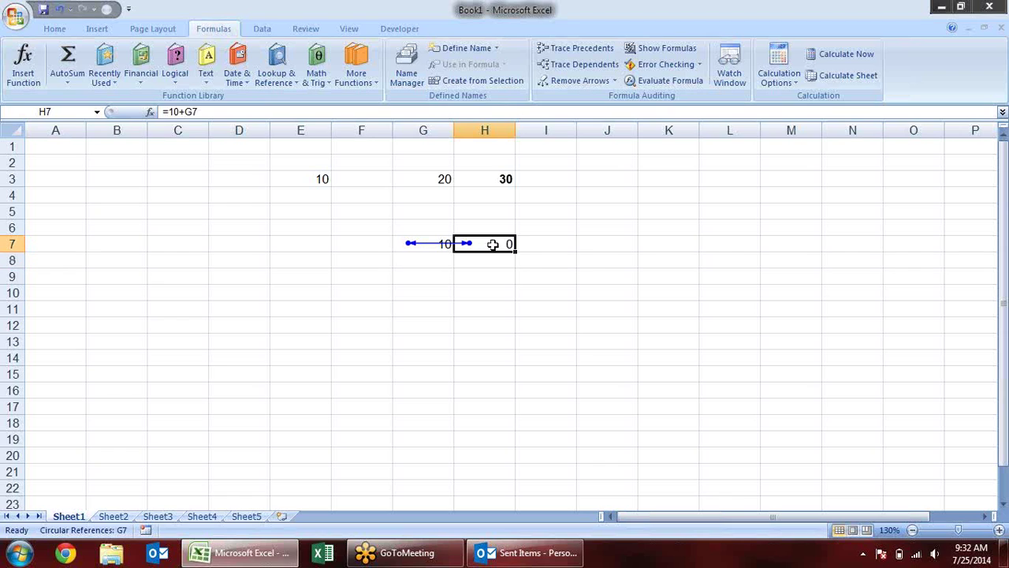
click(433, 253)
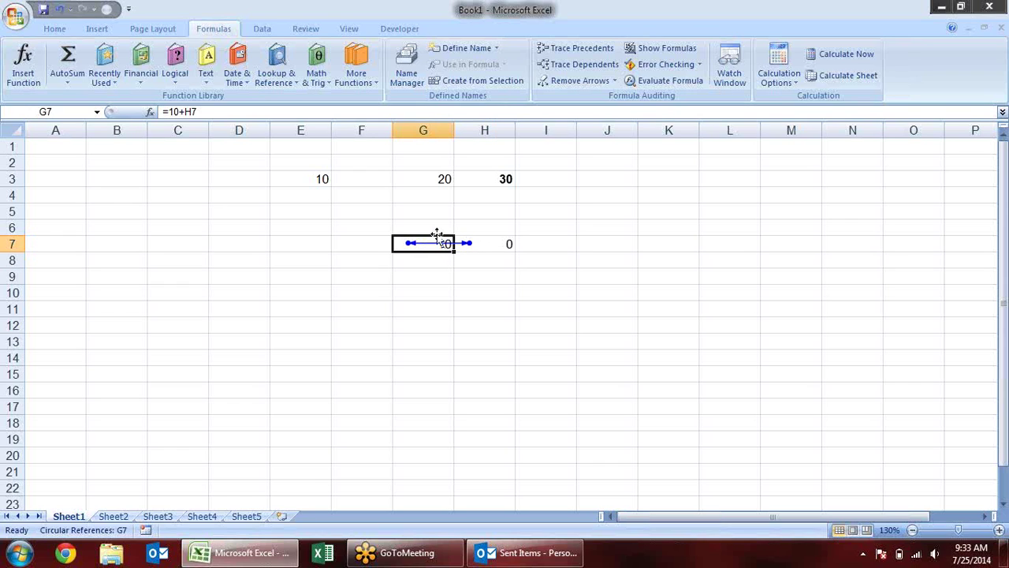
click(490, 243)
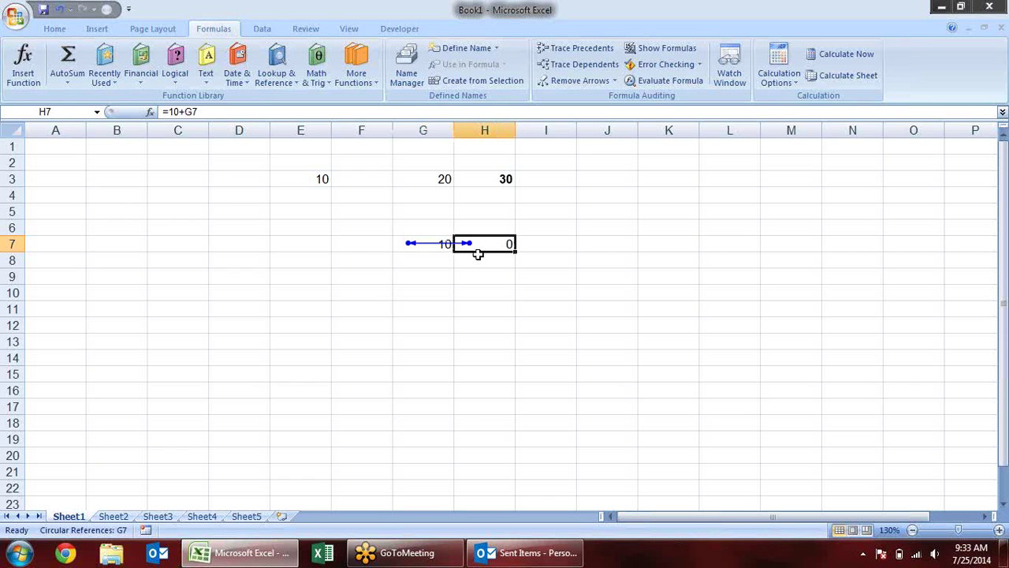
click(435, 240)
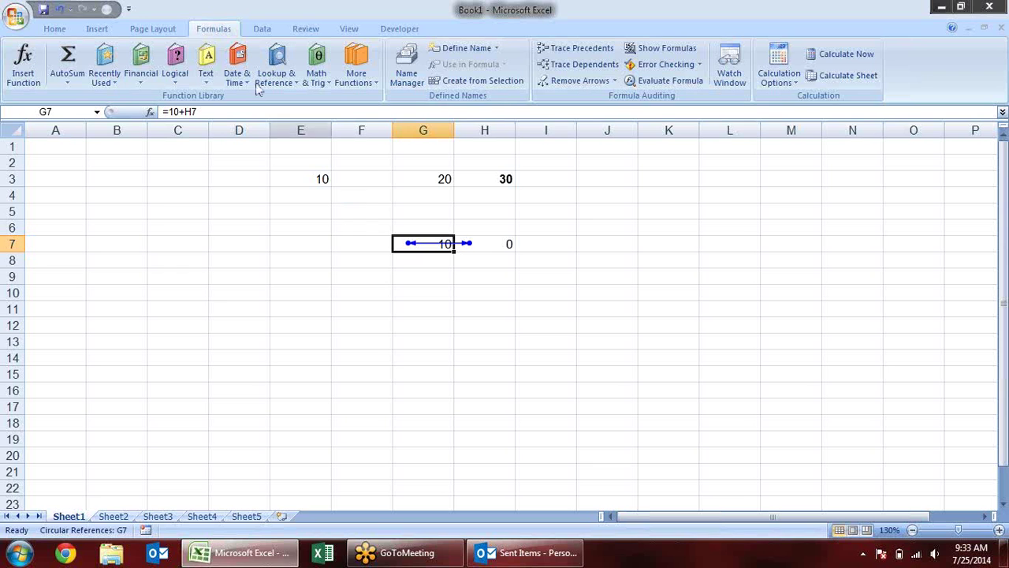
- Enable iterative calculation on the Formulas page, so G7 shows 1990 and H7 2000
click(7, 22)
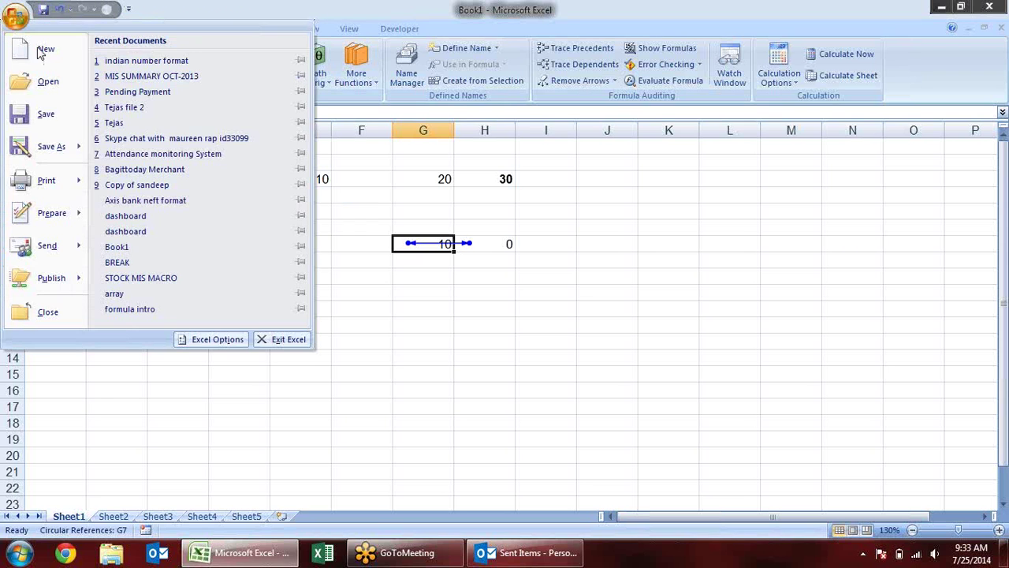
click(213, 347)
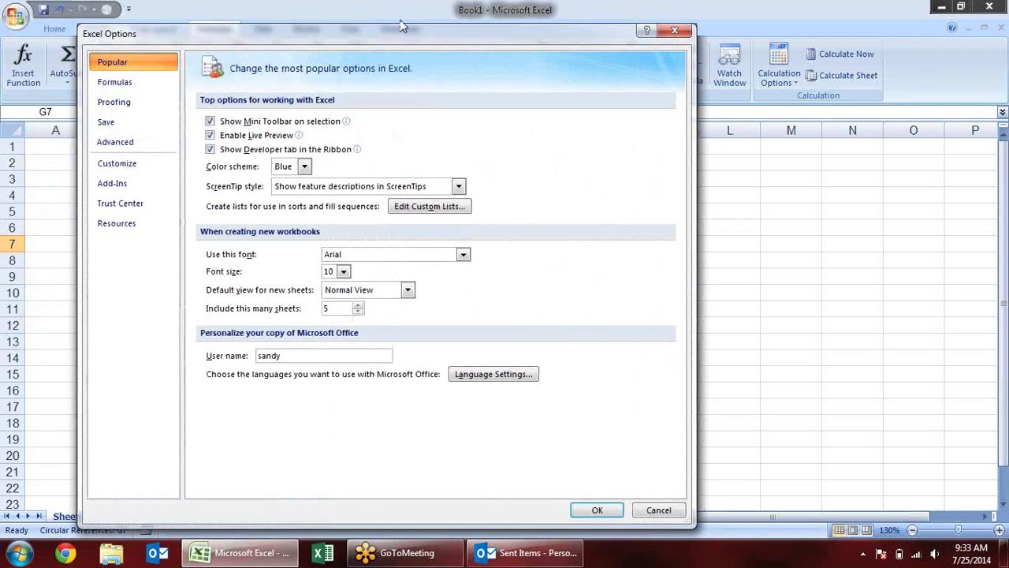
click(134, 87)
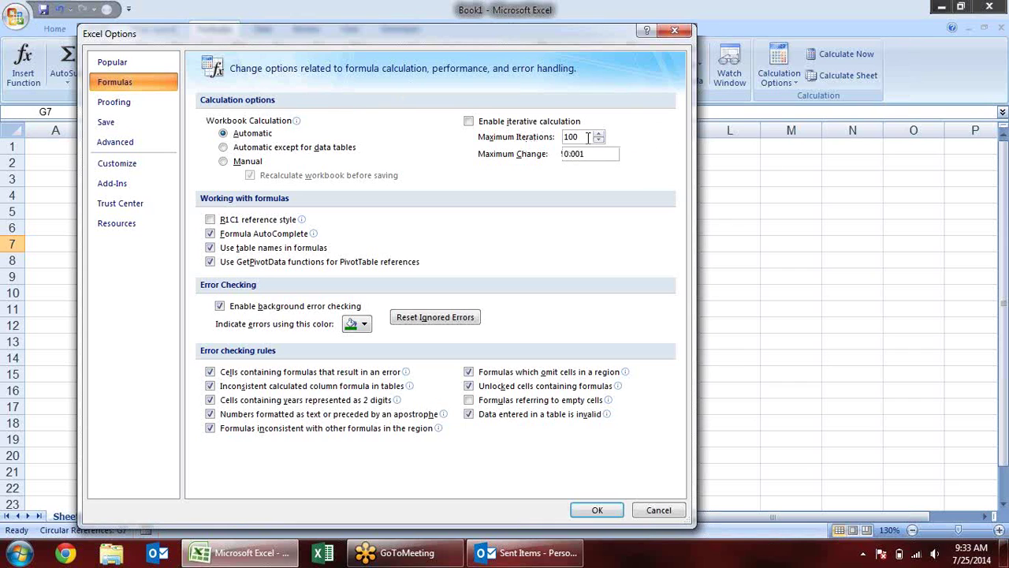
click(544, 121)
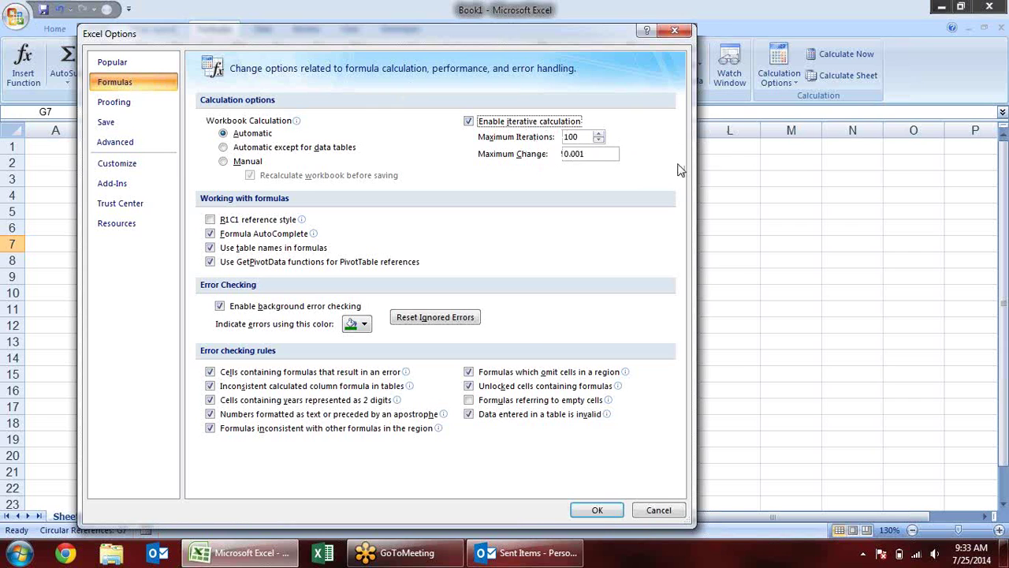
click(599, 514)
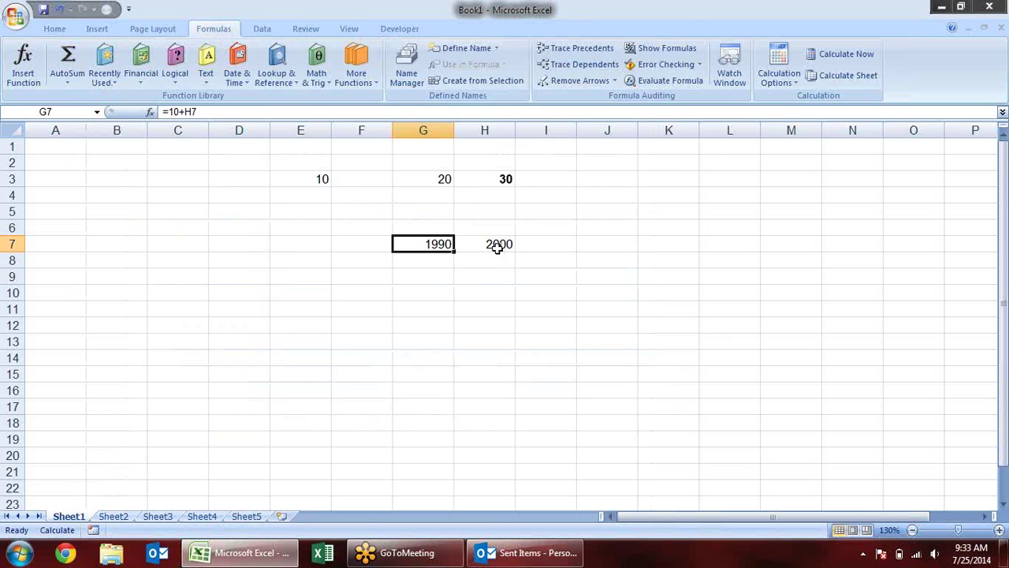
click(16, 16)
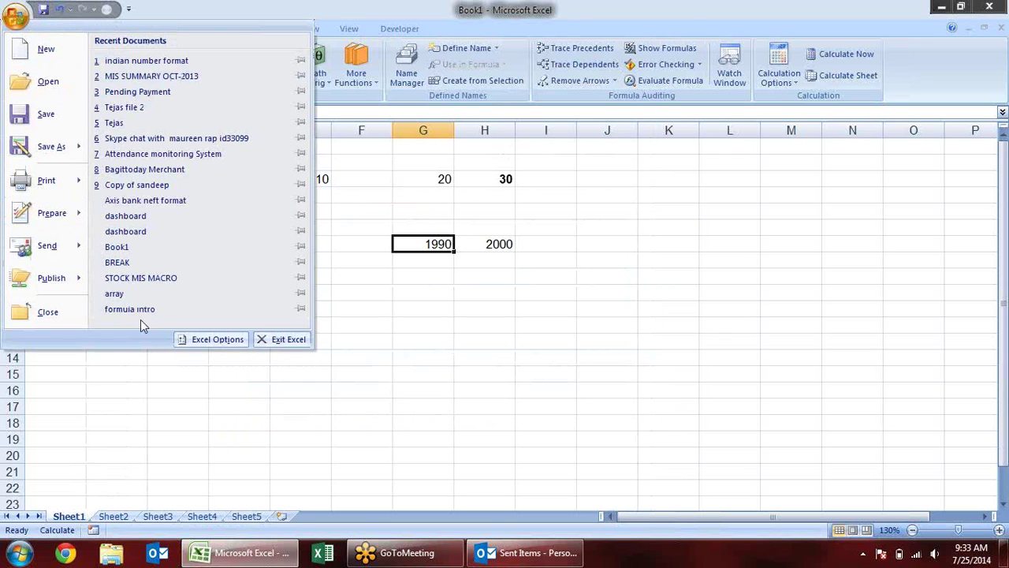
- Turn iterative calculation back off and cancel the circular reference warning
click(224, 341)
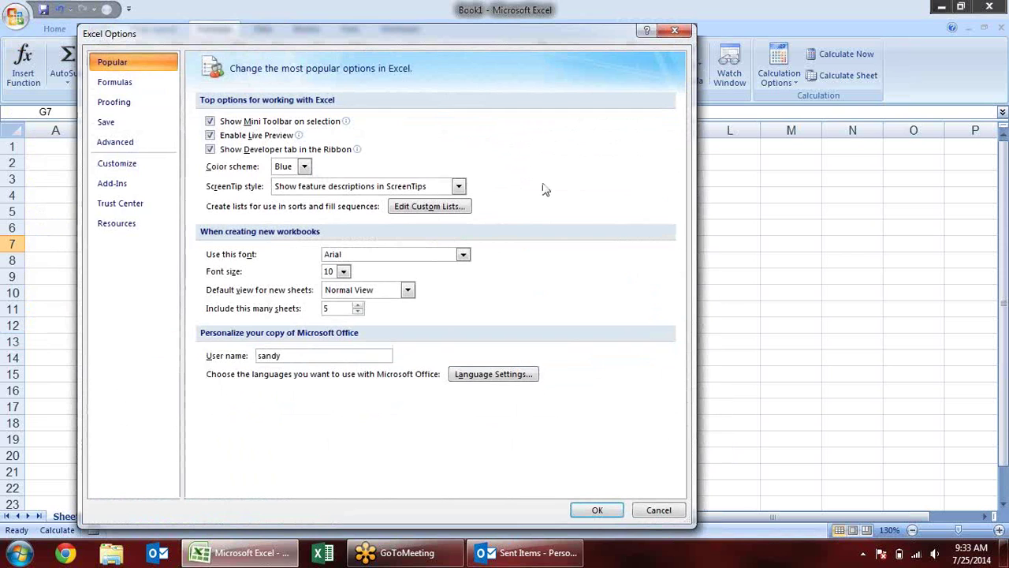
click(172, 84)
click(499, 125)
click(597, 509)
click(535, 347)
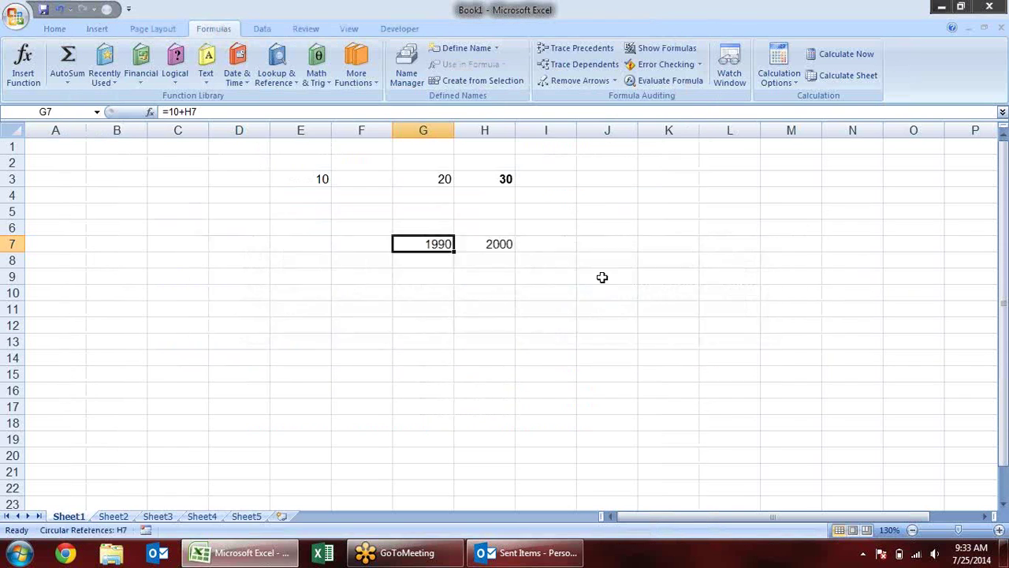
- Clear the looping values in G7:J9 and select E6
drag(591, 270, 418, 248)
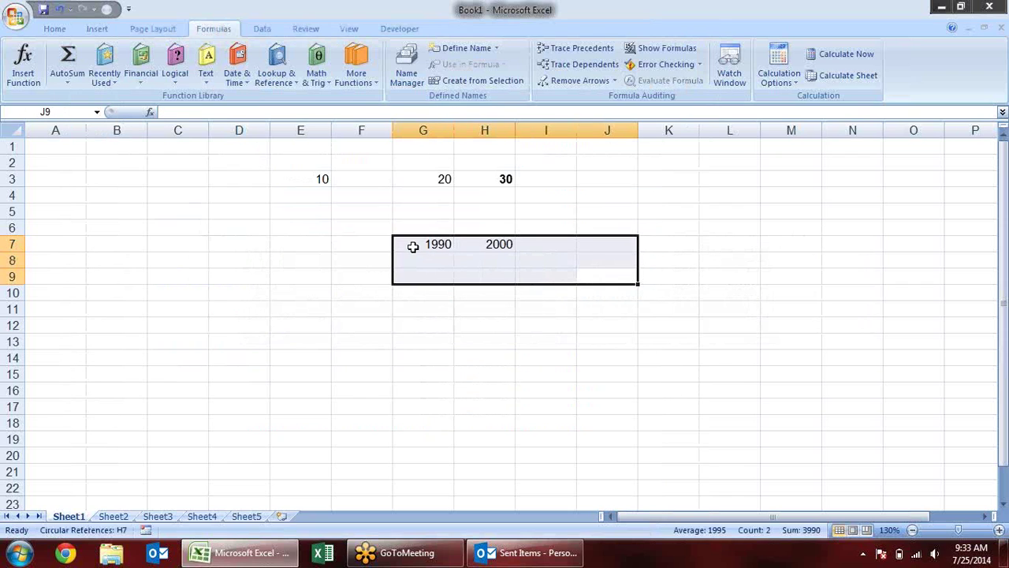
key(Delete)
click(323, 227)
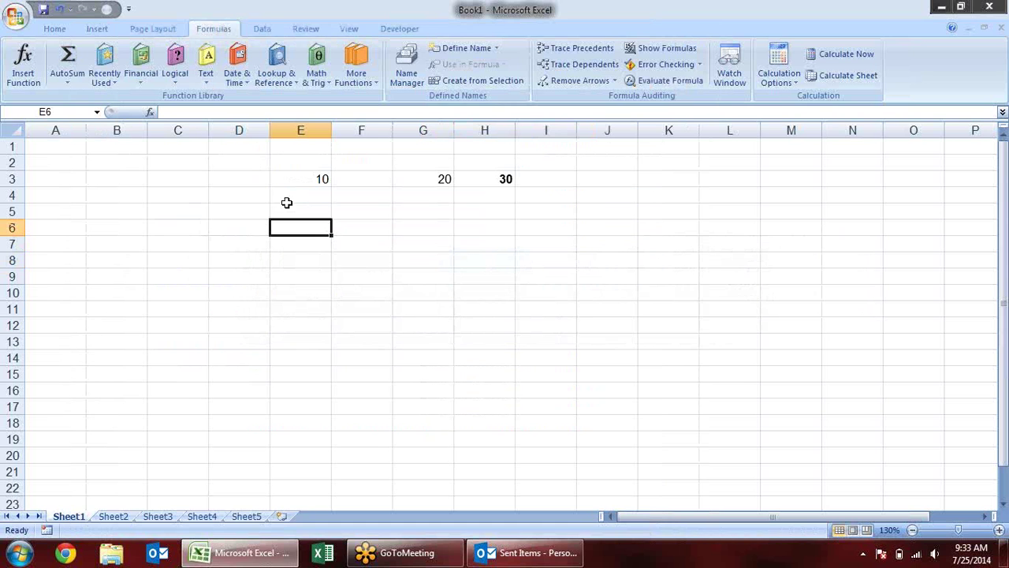
- Review the Formulas page of Excel Options and close it unchanged
click(16, 16)
click(214, 339)
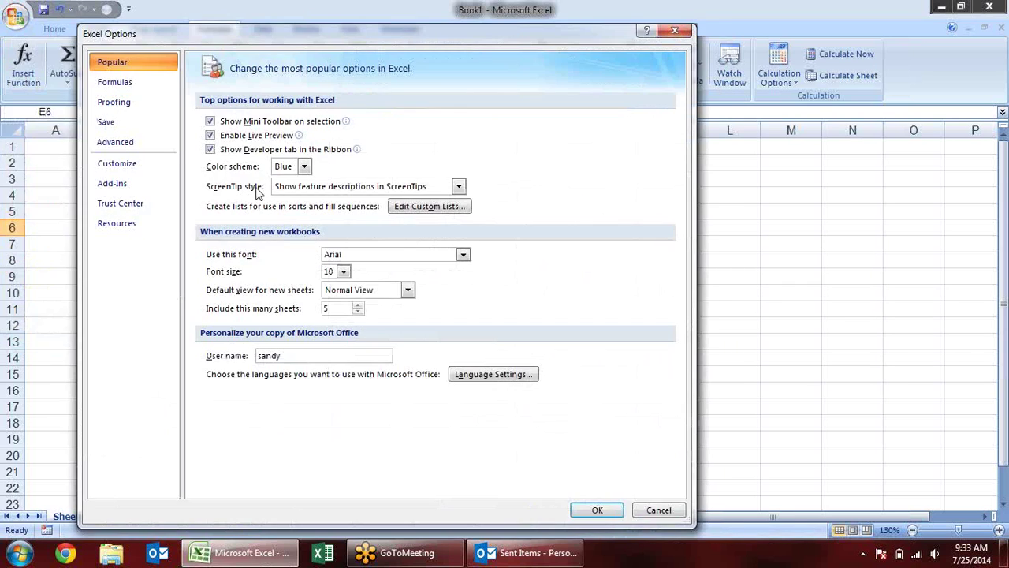
click(142, 84)
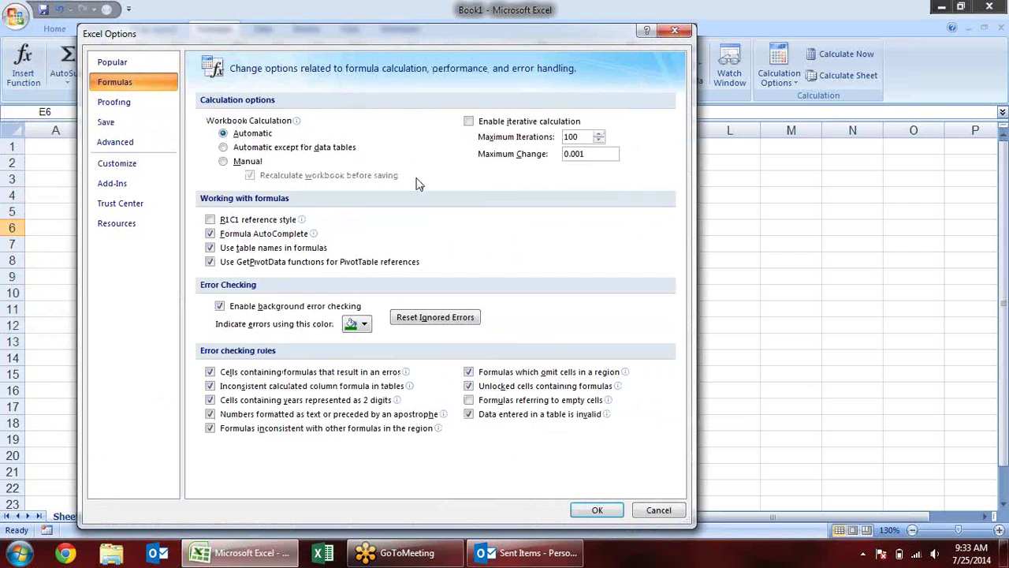
mouse_move(224, 227)
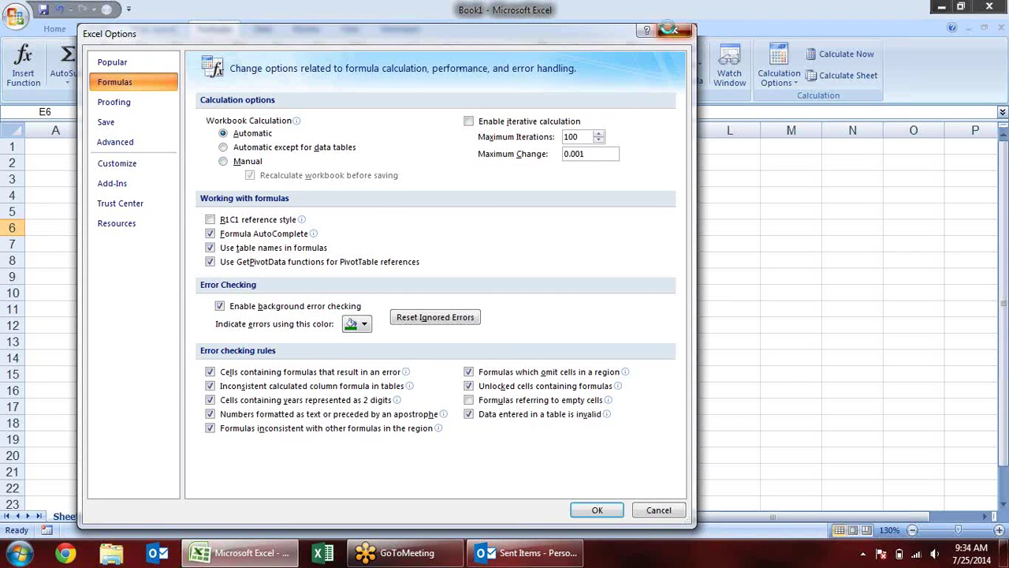
click(674, 30)
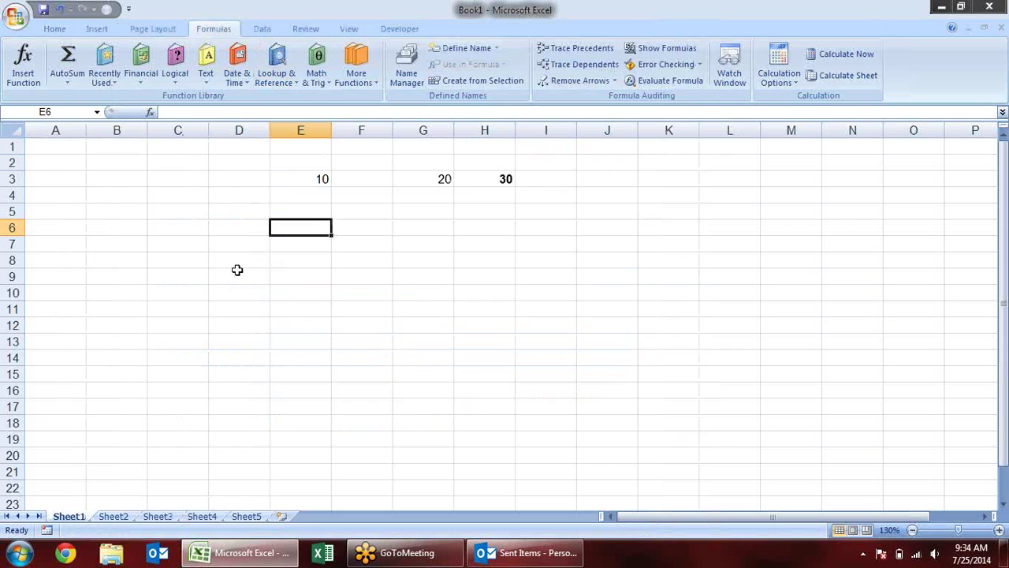
- Enter the formula =B2 in D6 by pointing at the cell
click(219, 189)
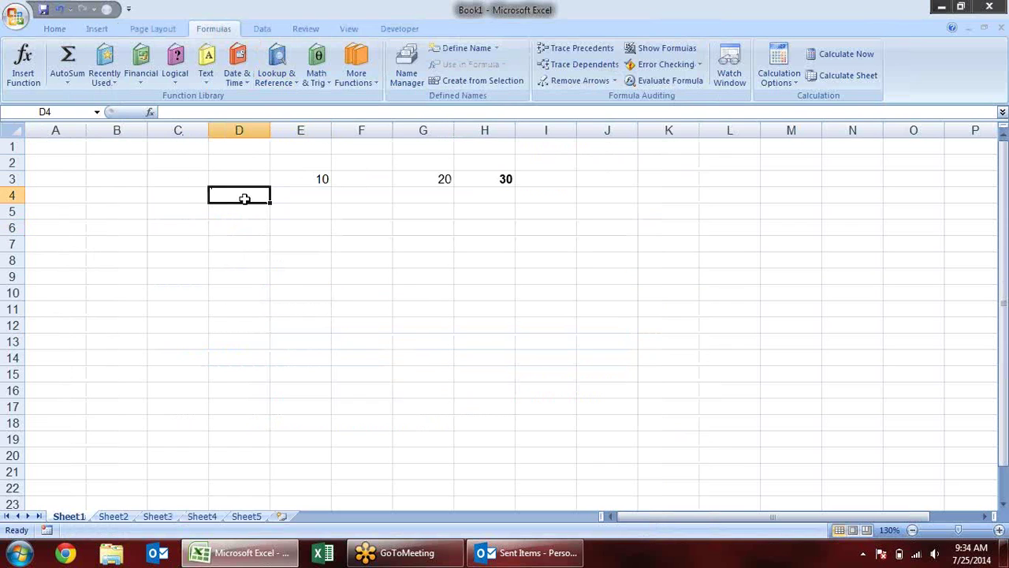
click(267, 228)
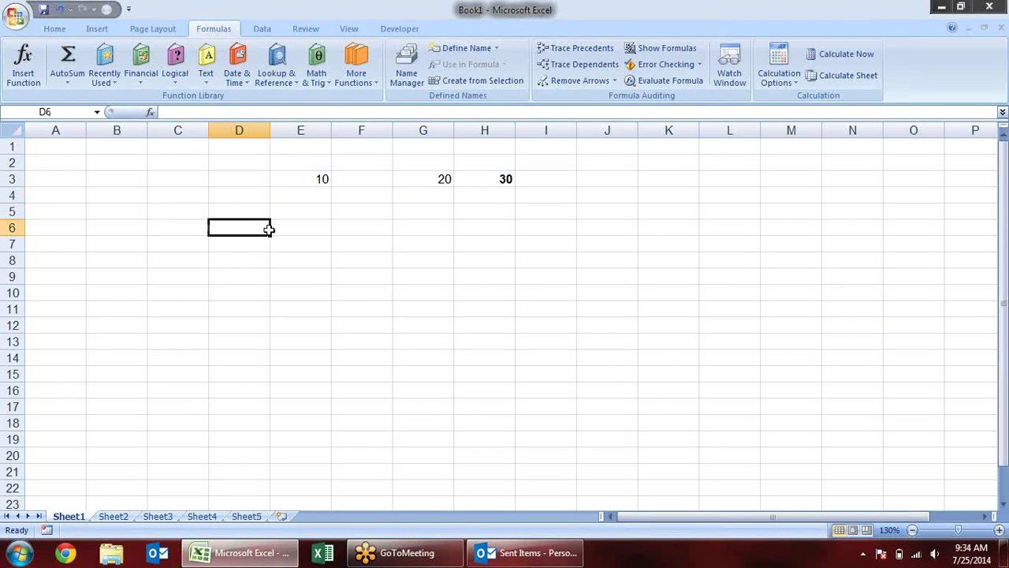
text(=)
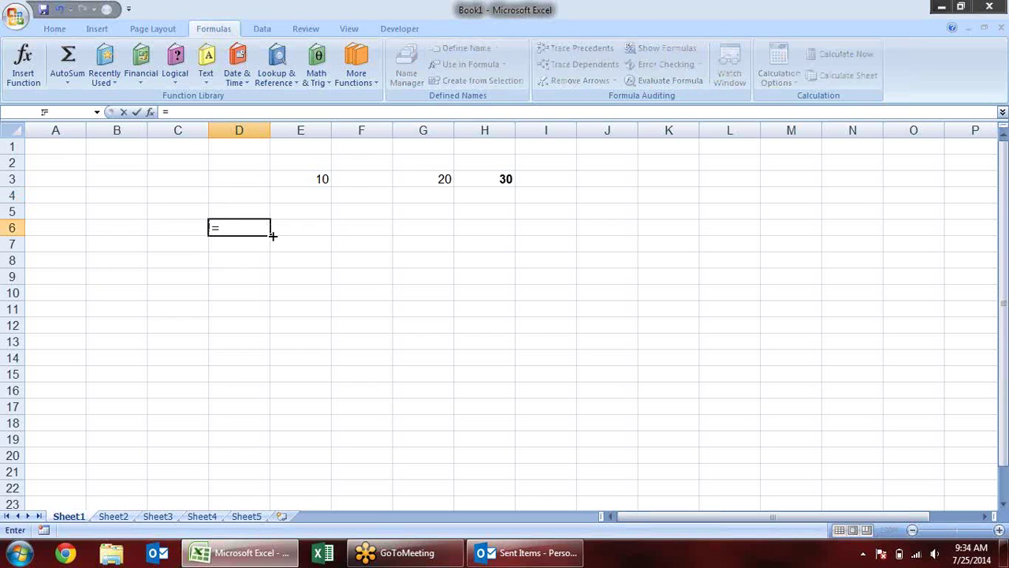
click(51, 150)
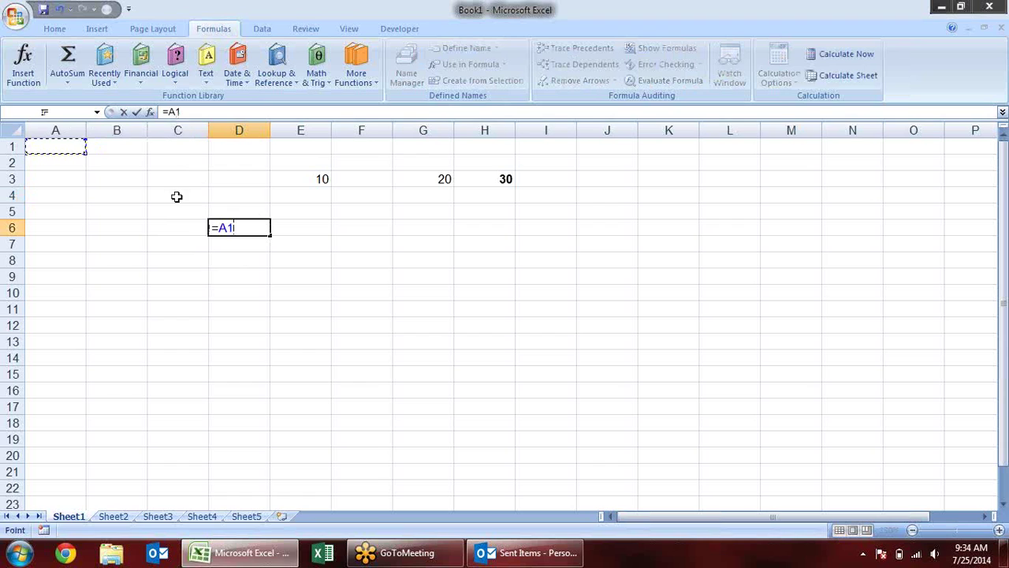
click(114, 162)
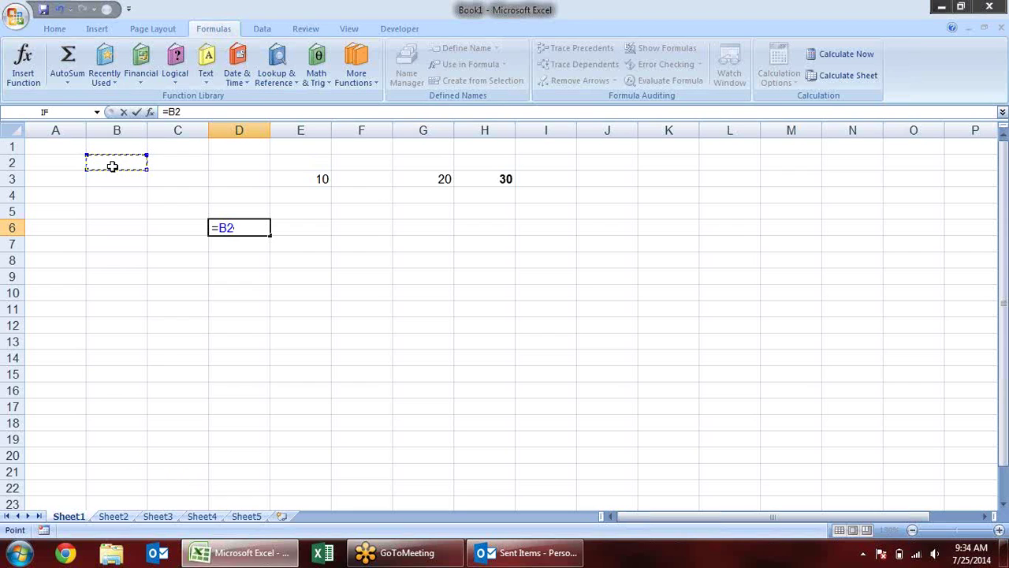
key(Return)
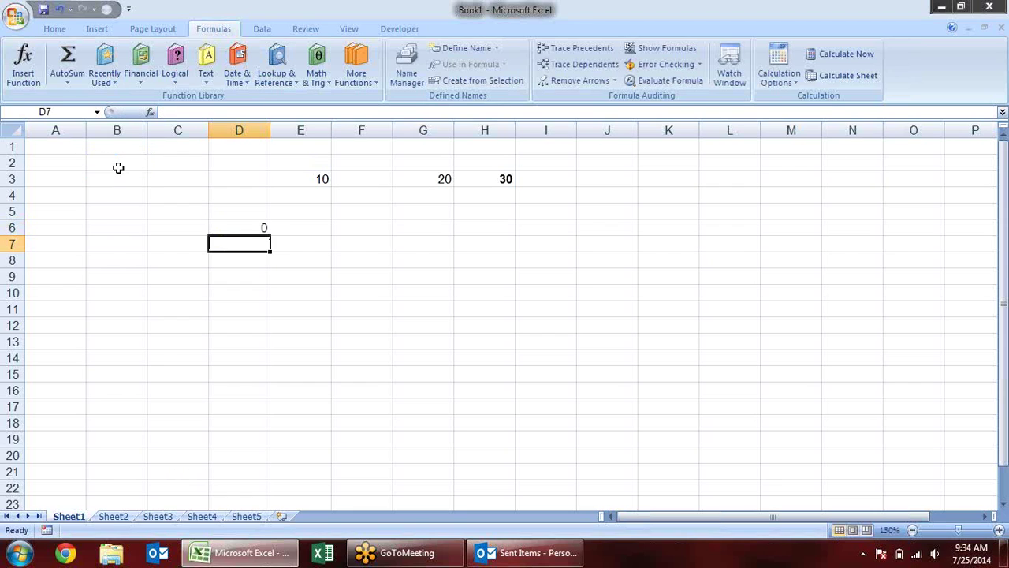
- Bring up the Formulas page of Excel Options
click(16, 15)
click(186, 342)
click(126, 82)
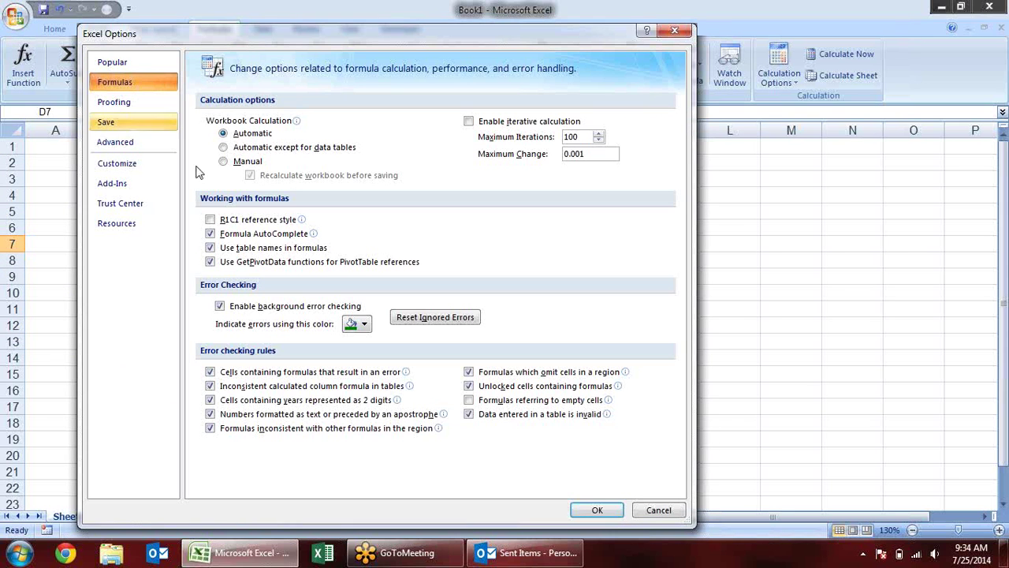
- Switch on R1C1 reference style, widen column 3, and select R3C6 and formula cell R6C4
click(239, 220)
click(597, 510)
click(71, 131)
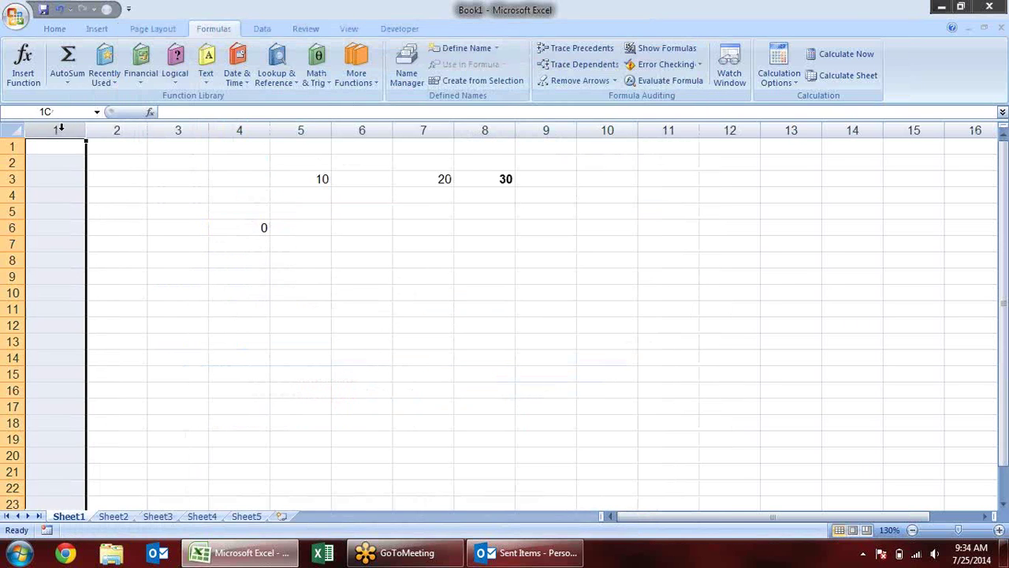
click(117, 131)
drag(208, 130, 209, 131)
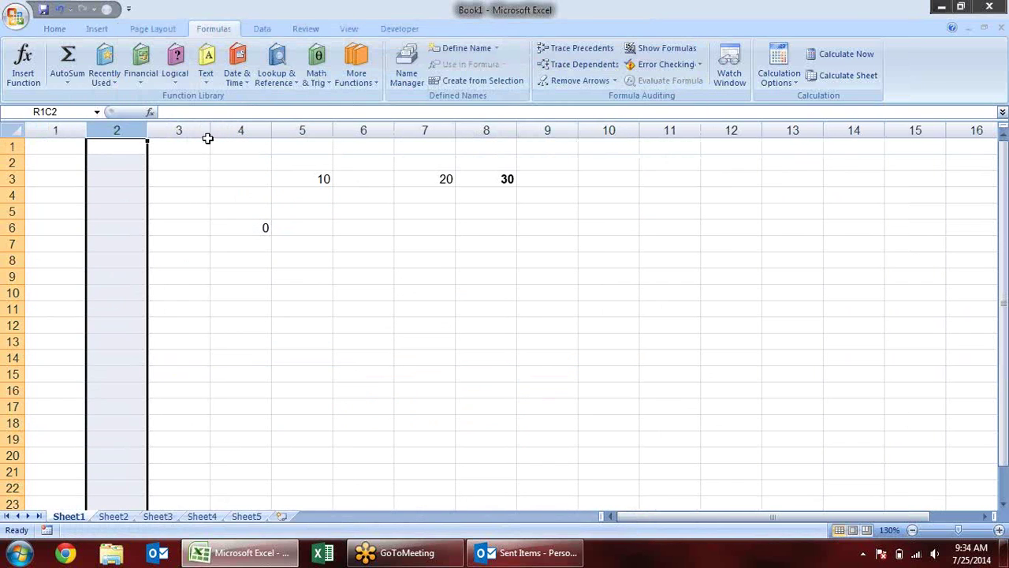
click(357, 180)
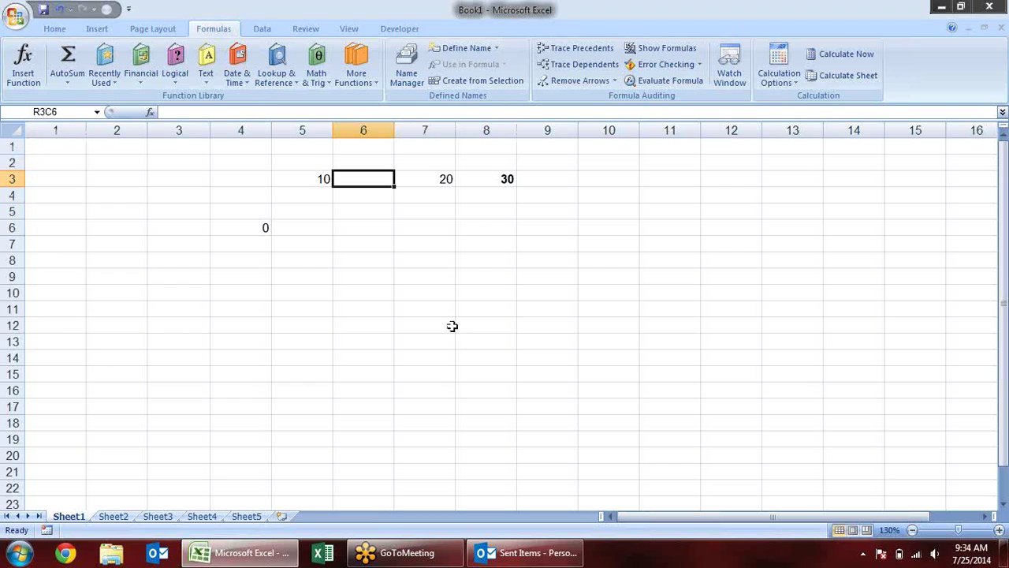
click(259, 226)
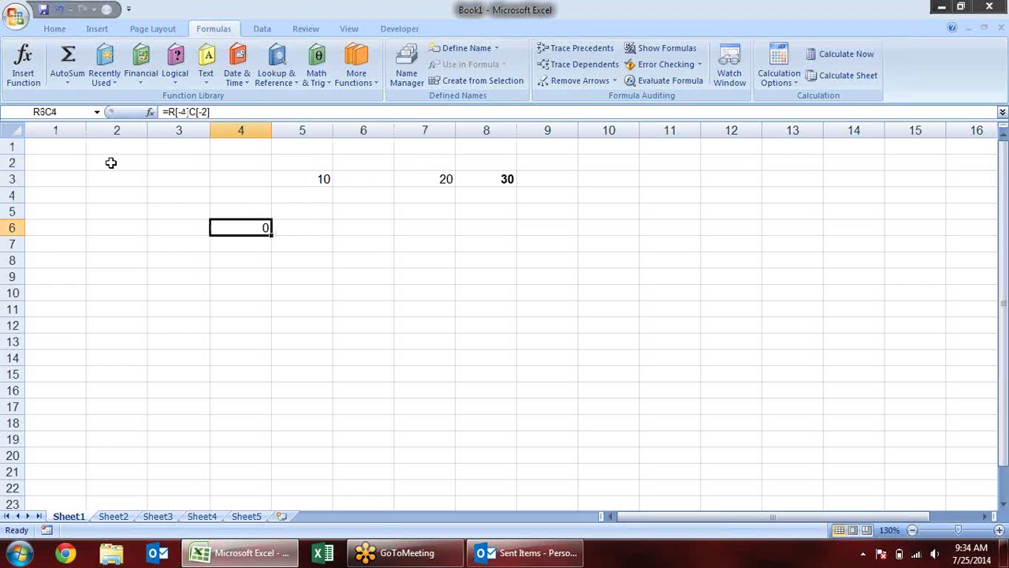
- Edit R6C4, pointing at many cells to watch R1C1 references, then keep =R[-4]C[-2]
double_click(218, 228)
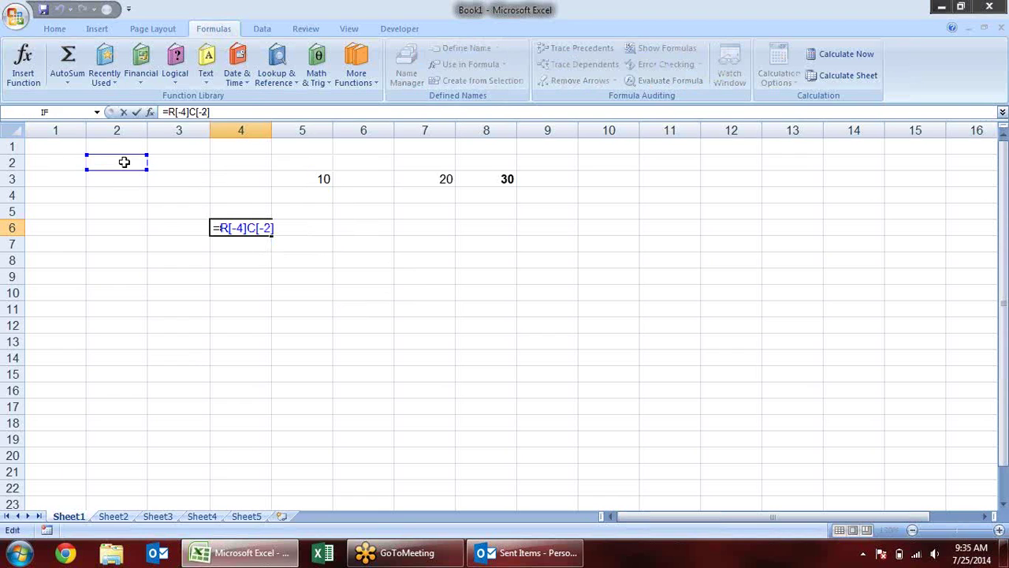
drag(147, 169, 241, 229)
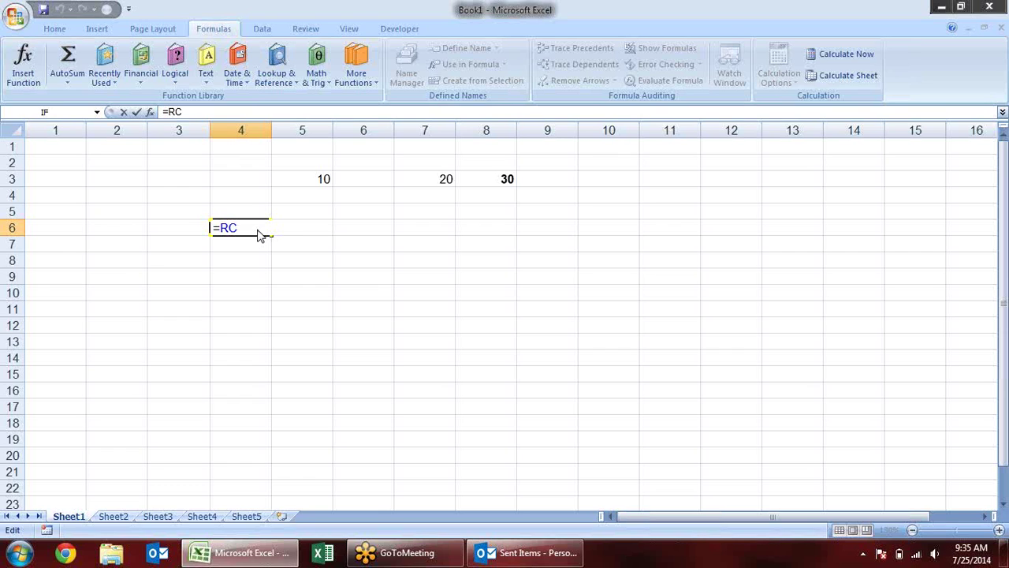
click(264, 260)
click(263, 247)
click(263, 260)
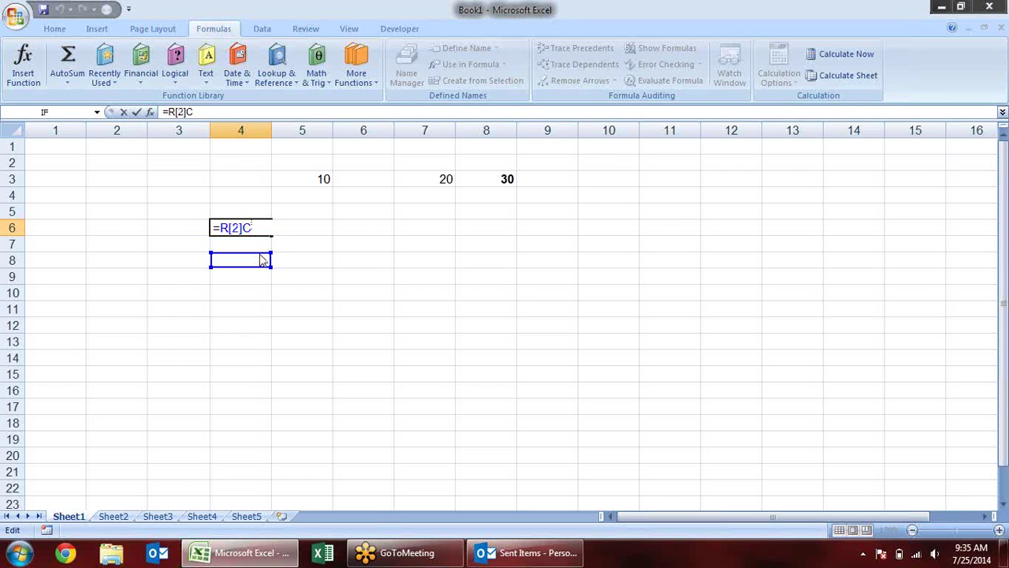
click(264, 277)
click(278, 280)
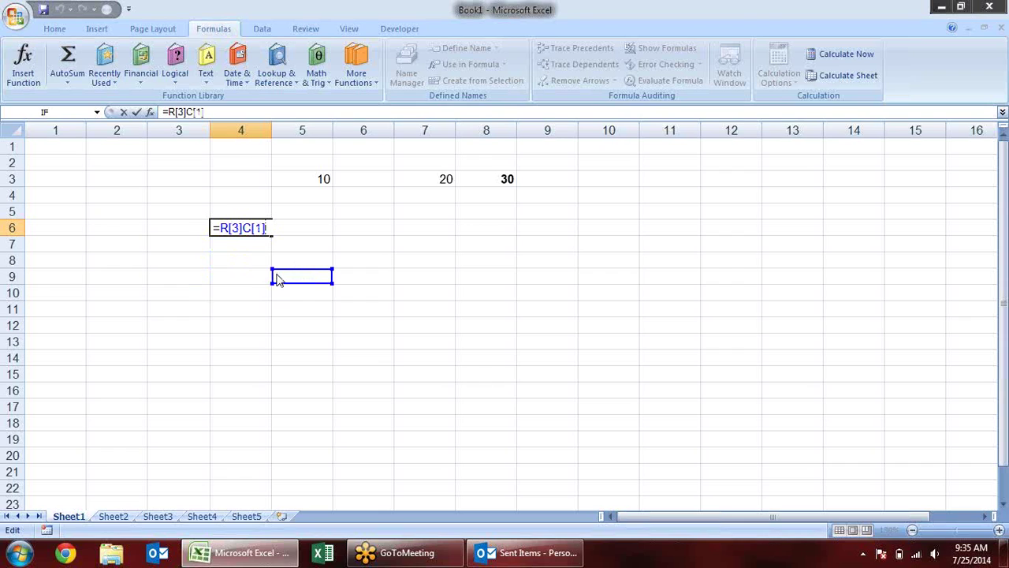
click(337, 281)
click(340, 266)
click(343, 249)
click(347, 233)
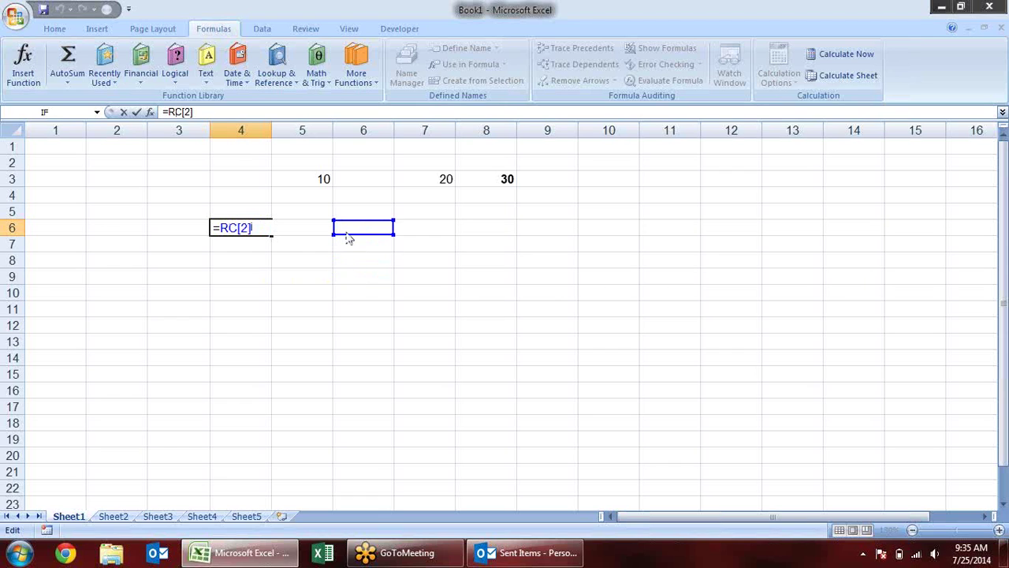
click(350, 214)
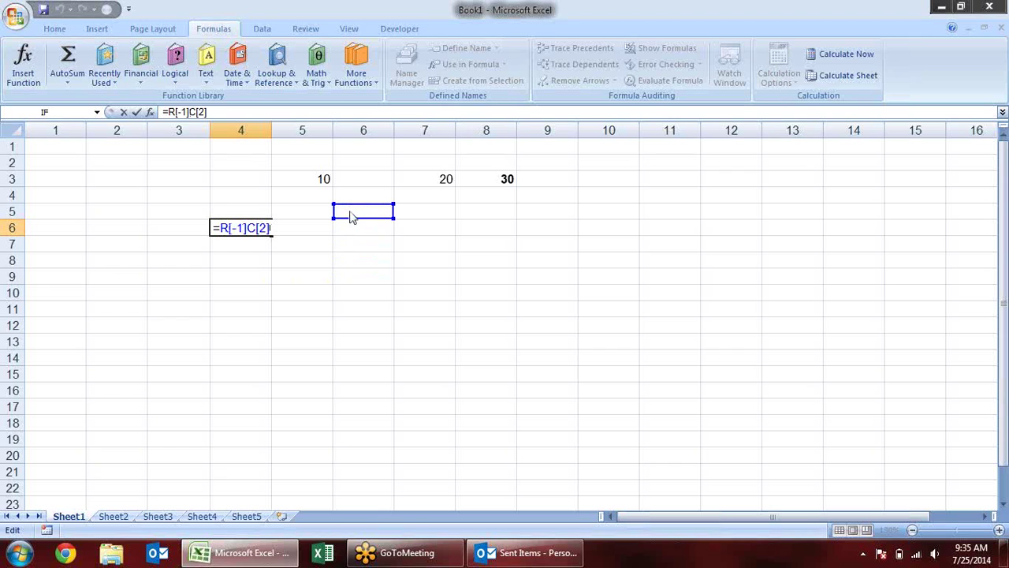
click(352, 196)
click(353, 180)
click(354, 166)
click(327, 165)
click(252, 165)
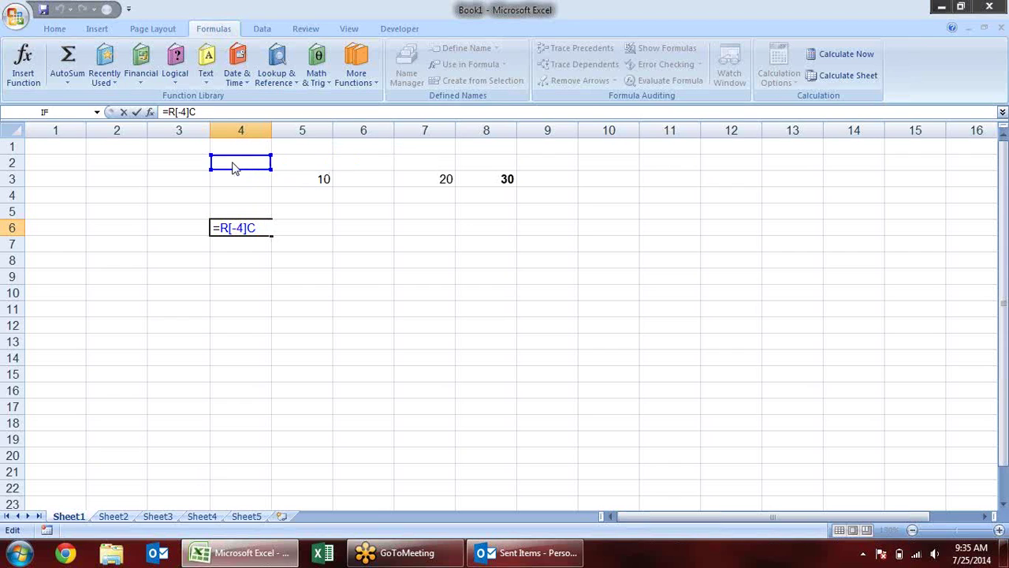
click(205, 168)
click(144, 165)
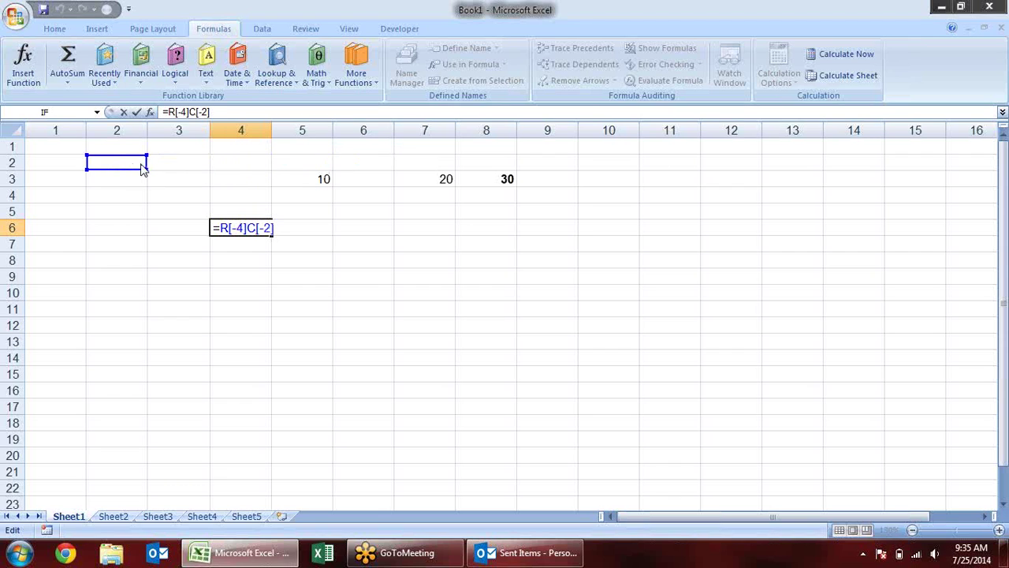
click(82, 166)
click(106, 167)
key(Return)
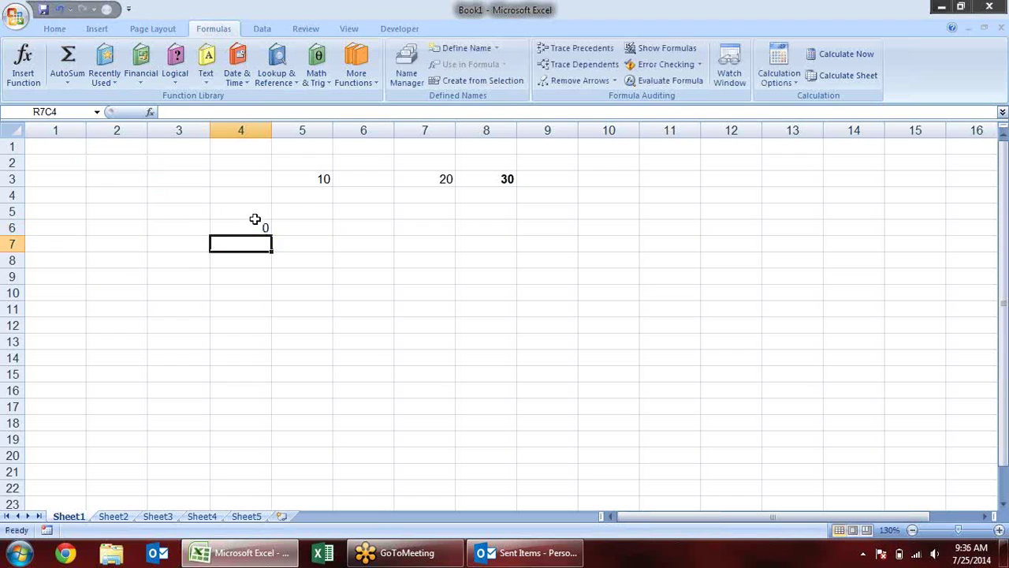
- Start a formula in R5C7 referencing the 20 two rows above
double_click(261, 226)
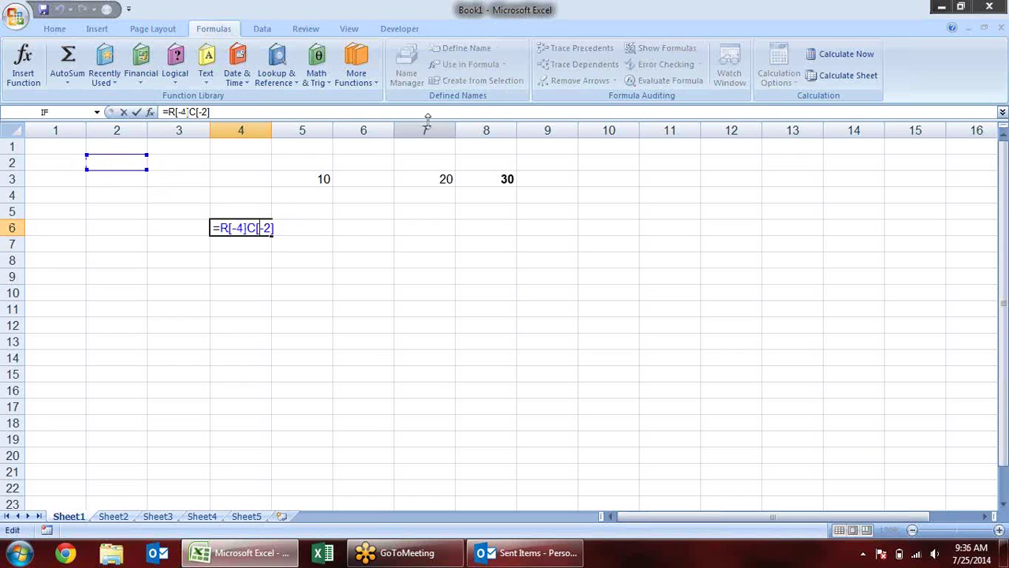
double_click(425, 245)
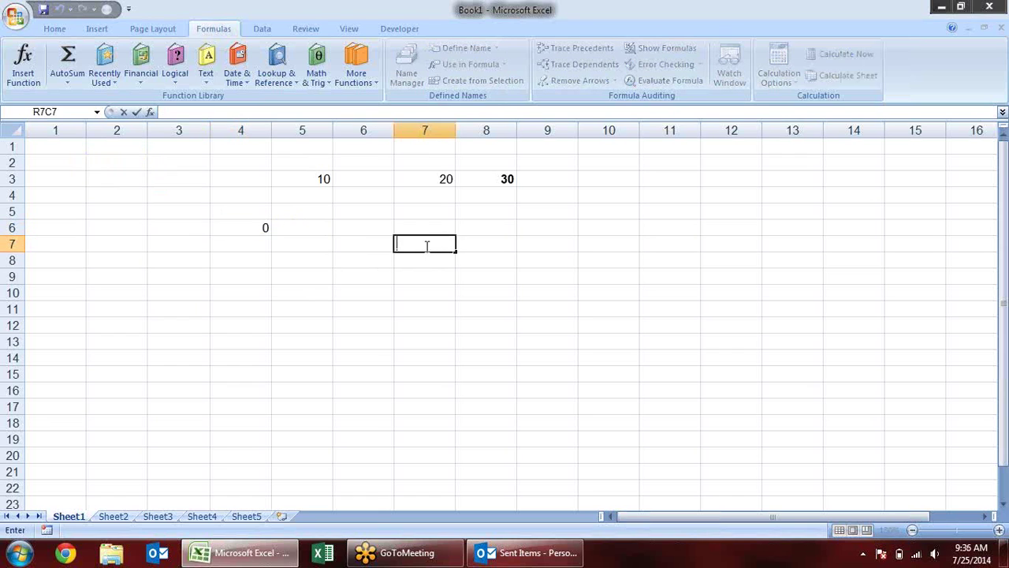
click(440, 213)
text(=)
key(Up)
key(Up)
- Confirm =R[-2]C in R5C7, showing 20, and inspect it without changes
key(Return)
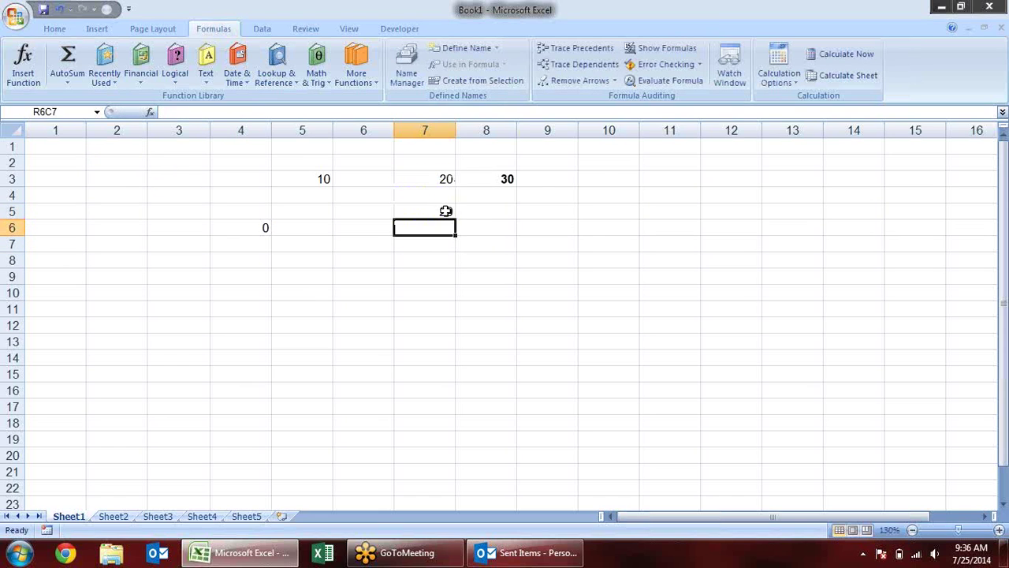
right_click(445, 212)
click(397, 212)
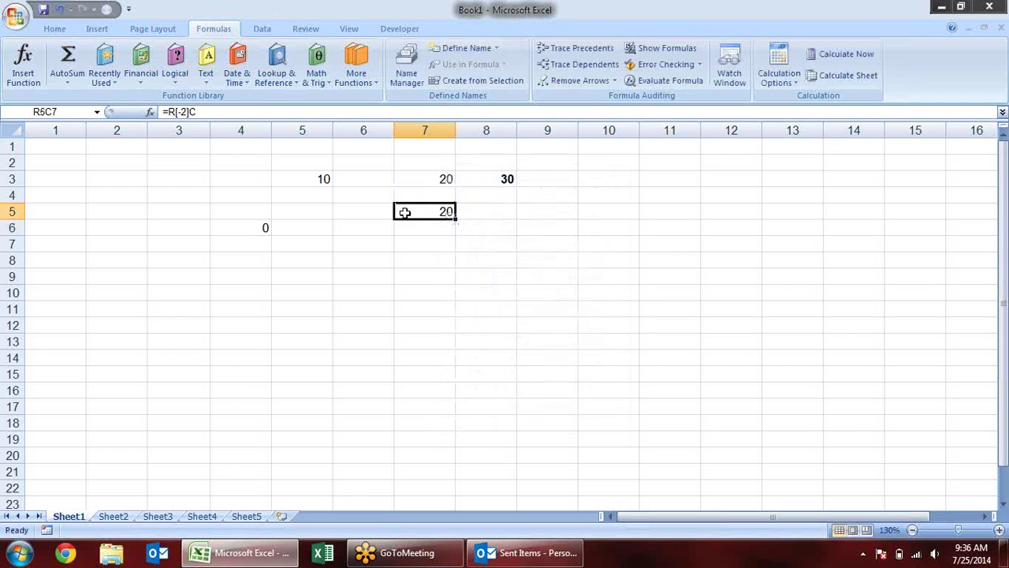
double_click(406, 211)
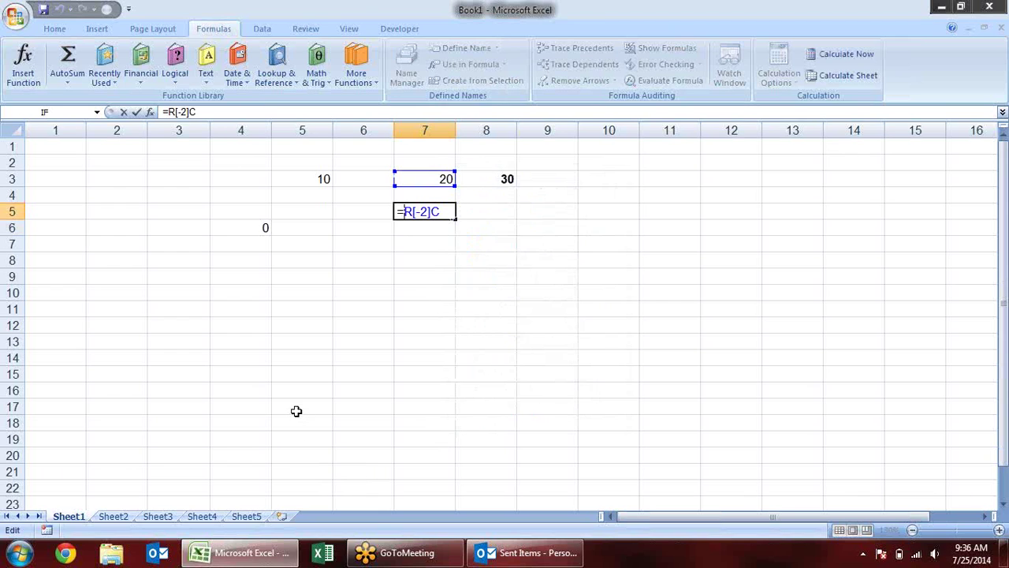
key(ctrl+Return)
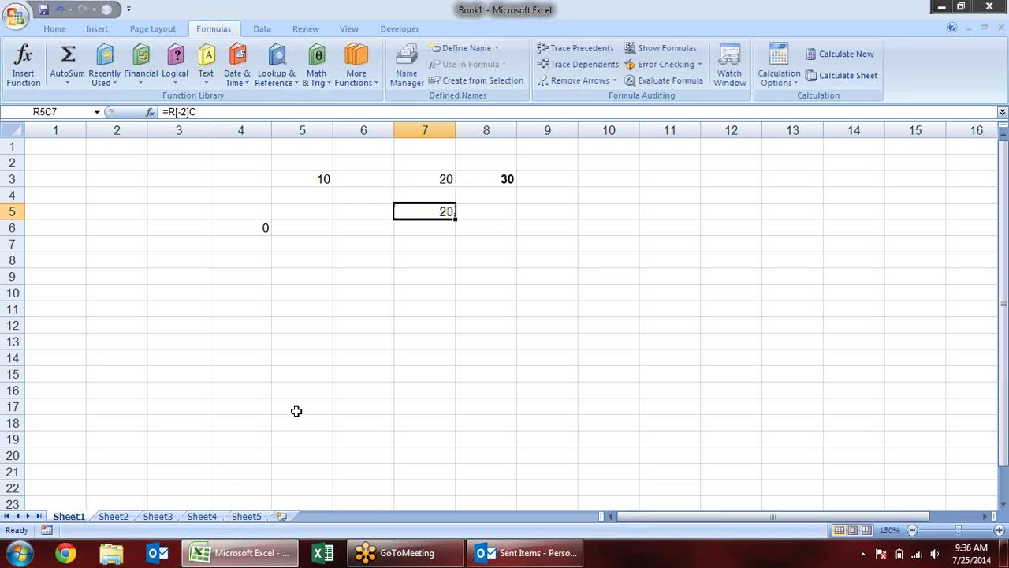
- Uncheck R1C1 reference style on the Formulas page of Excel Options and apply it
click(17, 16)
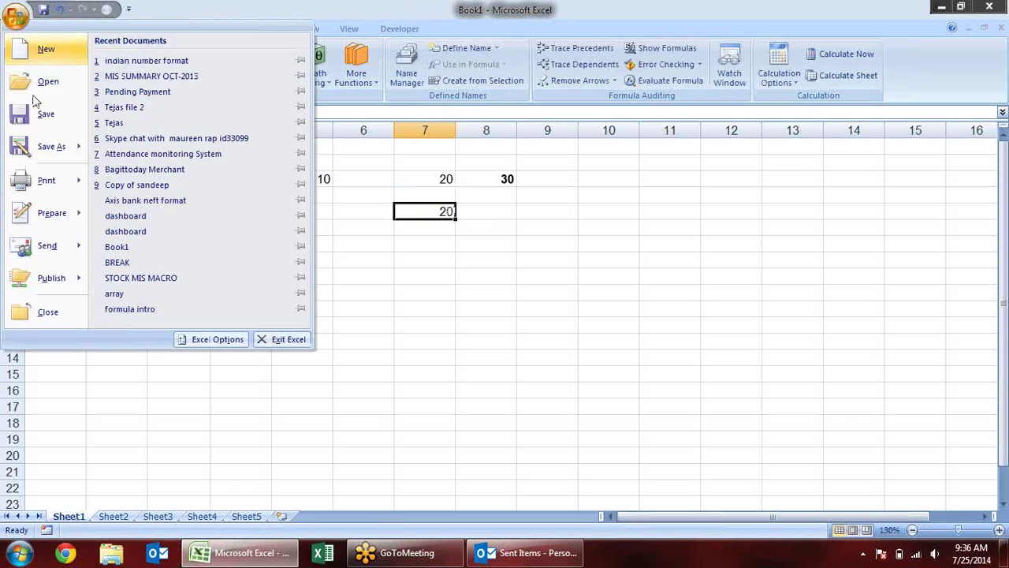
click(236, 342)
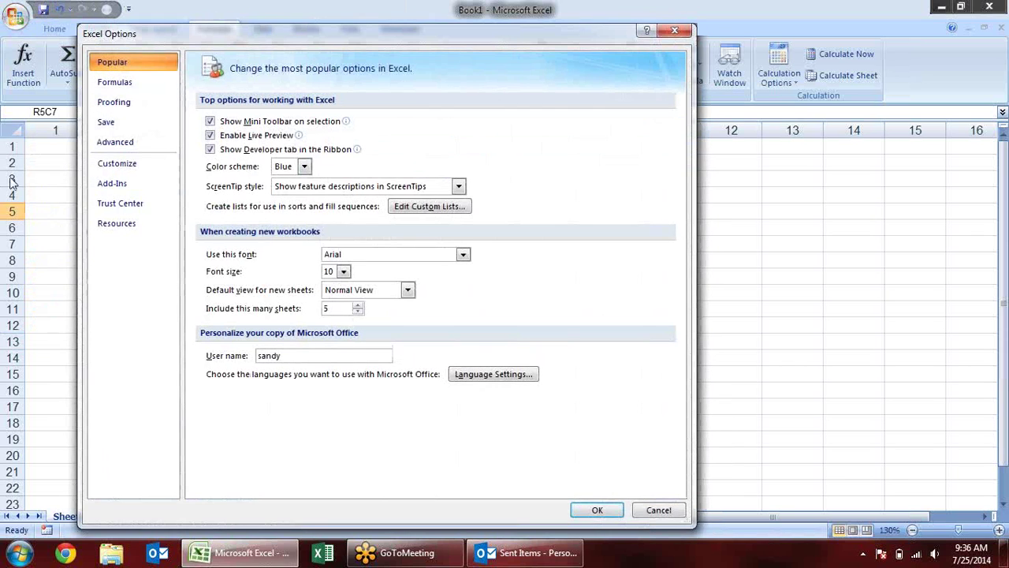
click(142, 85)
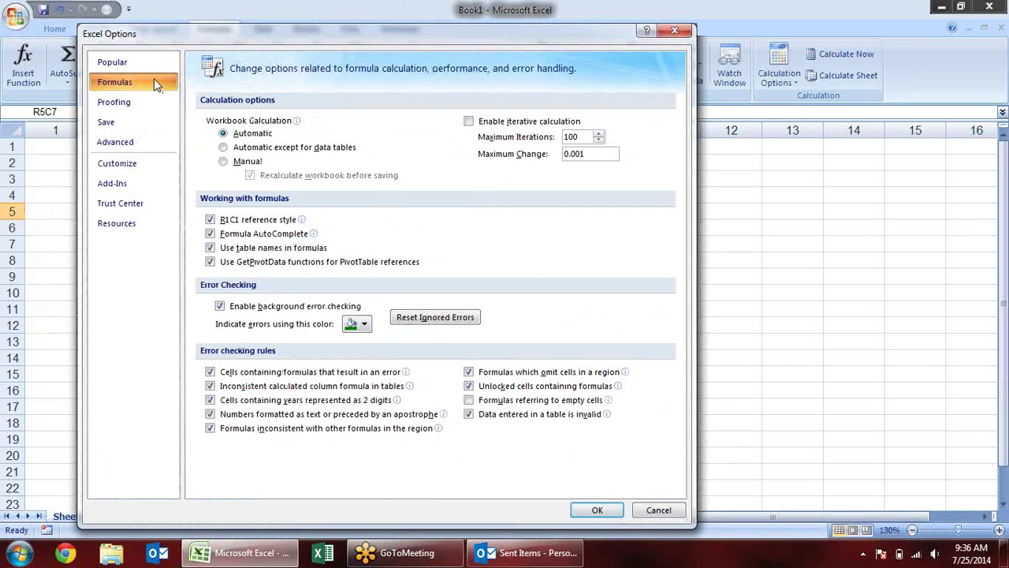
click(268, 220)
drag(388, 38, 524, 19)
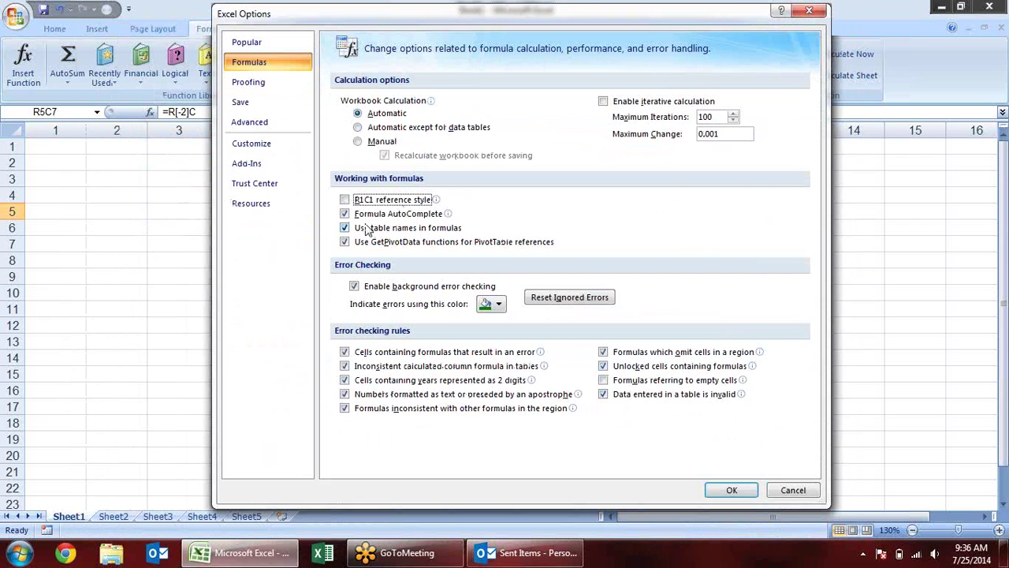
mouse_move(434, 220)
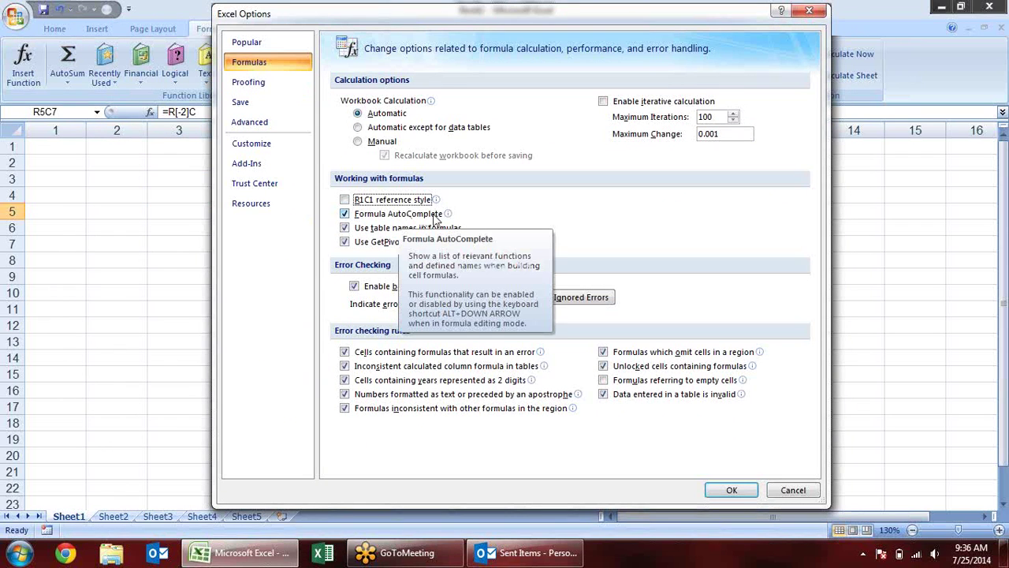
click(732, 489)
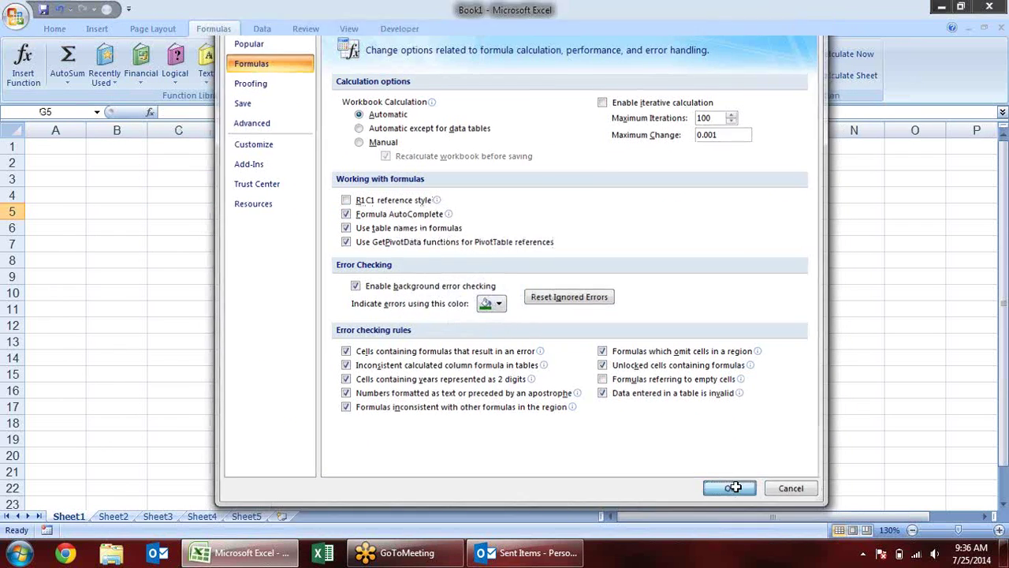
click(302, 261)
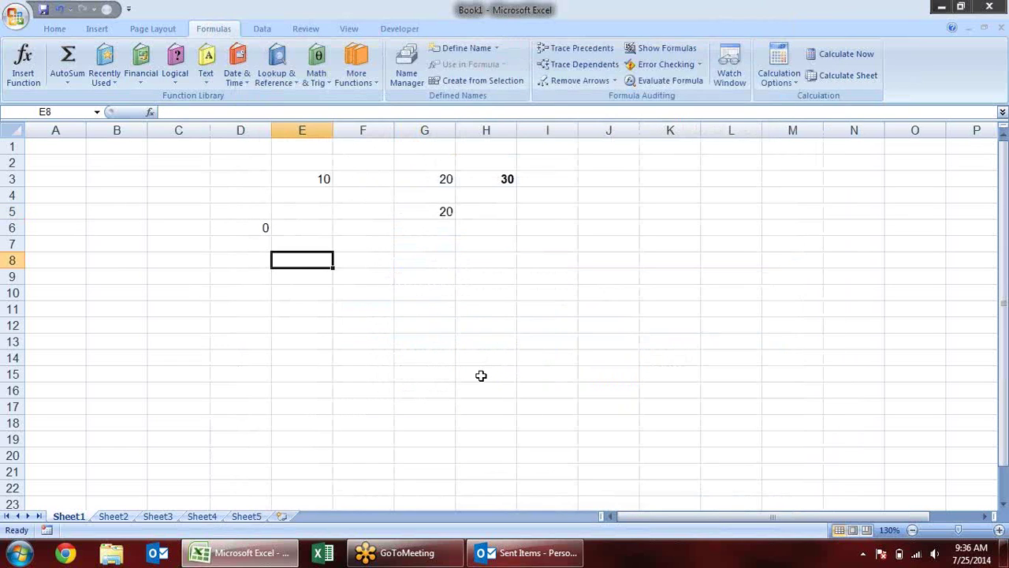
text(=)
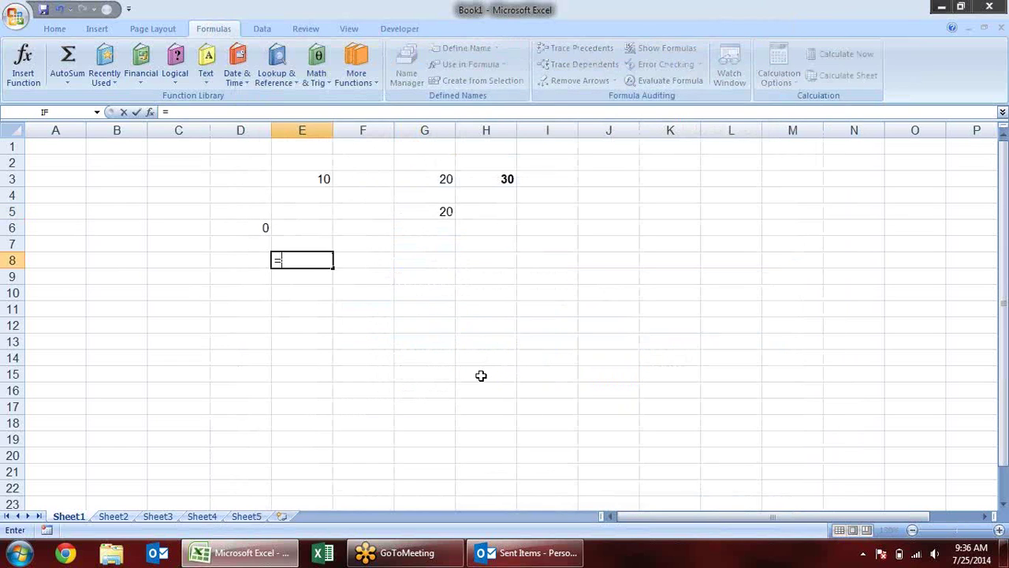
text(V)
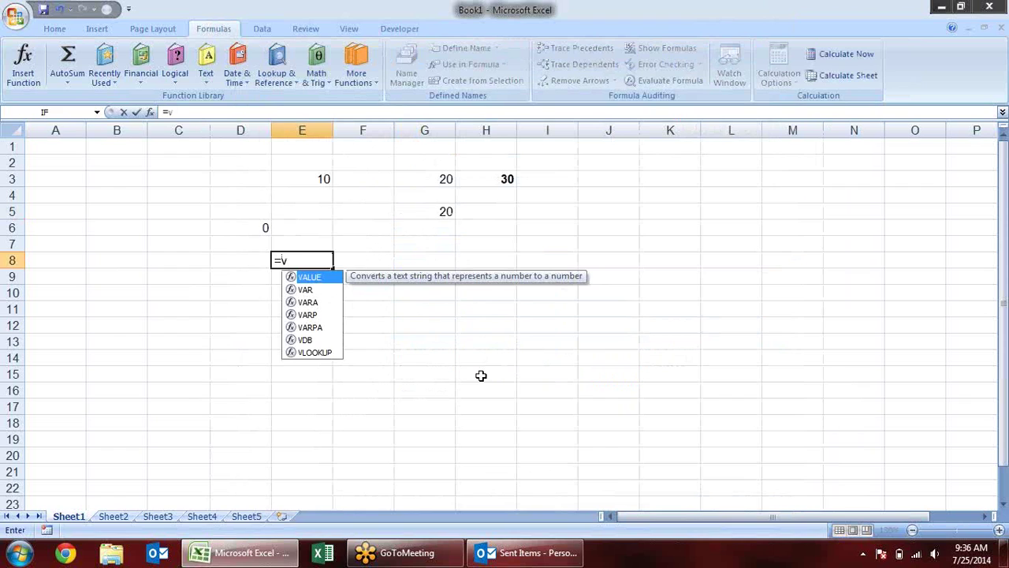
text(l)
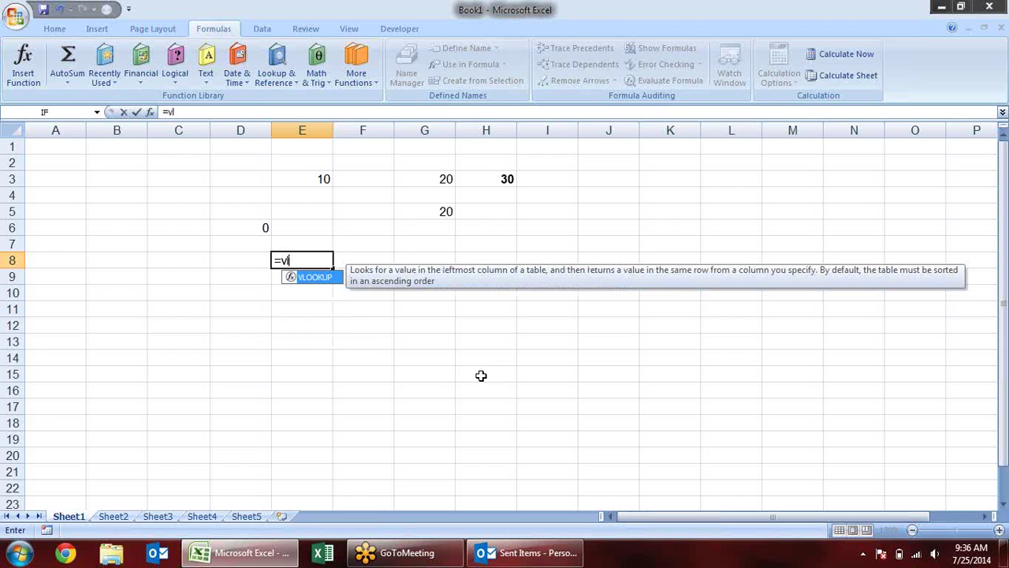
key(Escape)
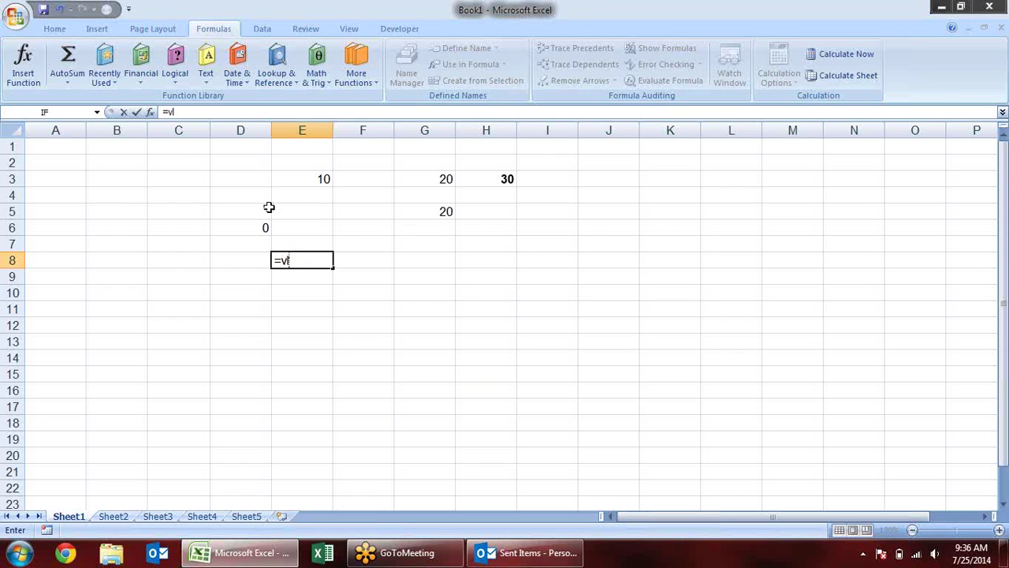
key(Escape)
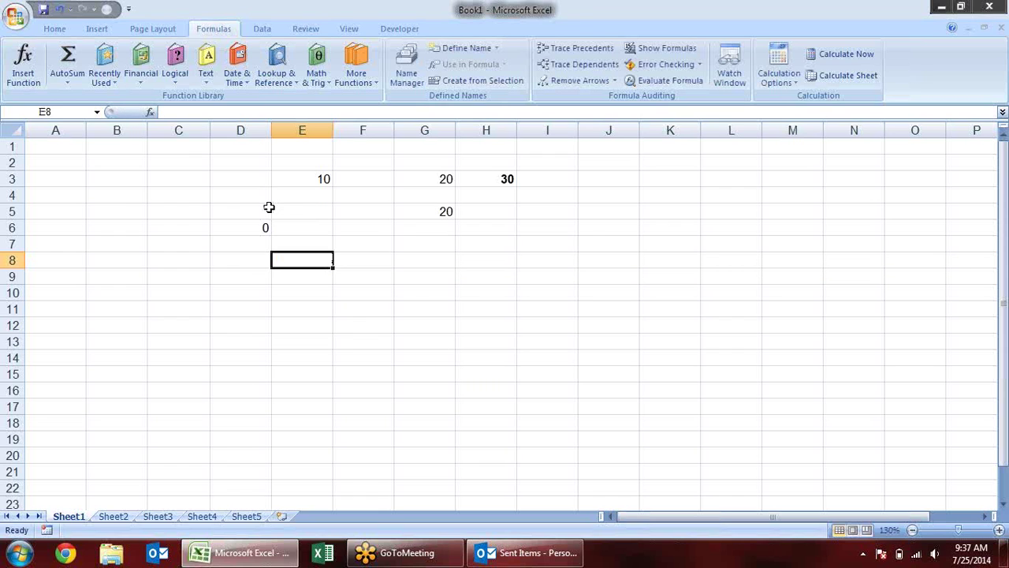
click(15, 15)
click(215, 341)
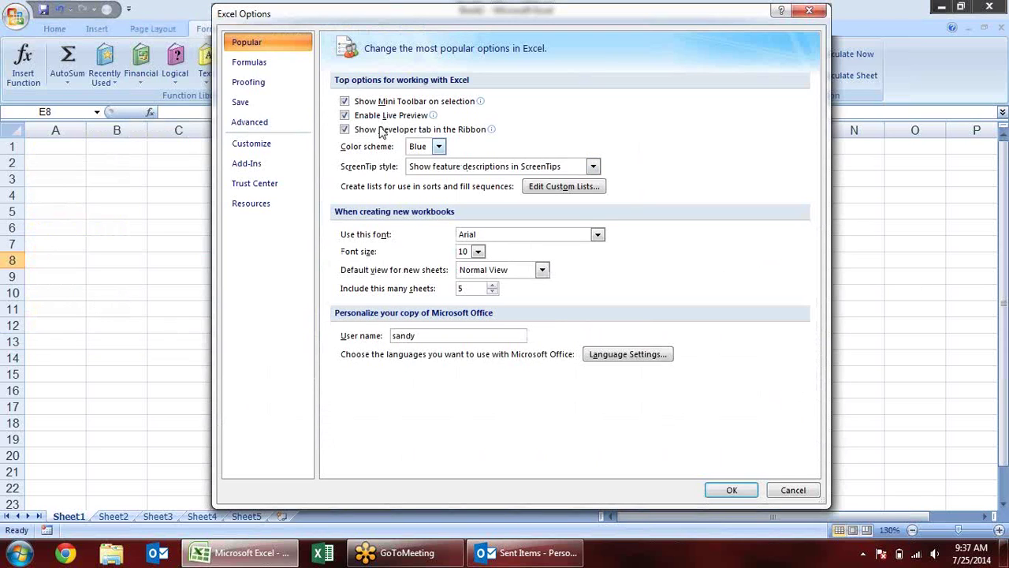
click(276, 63)
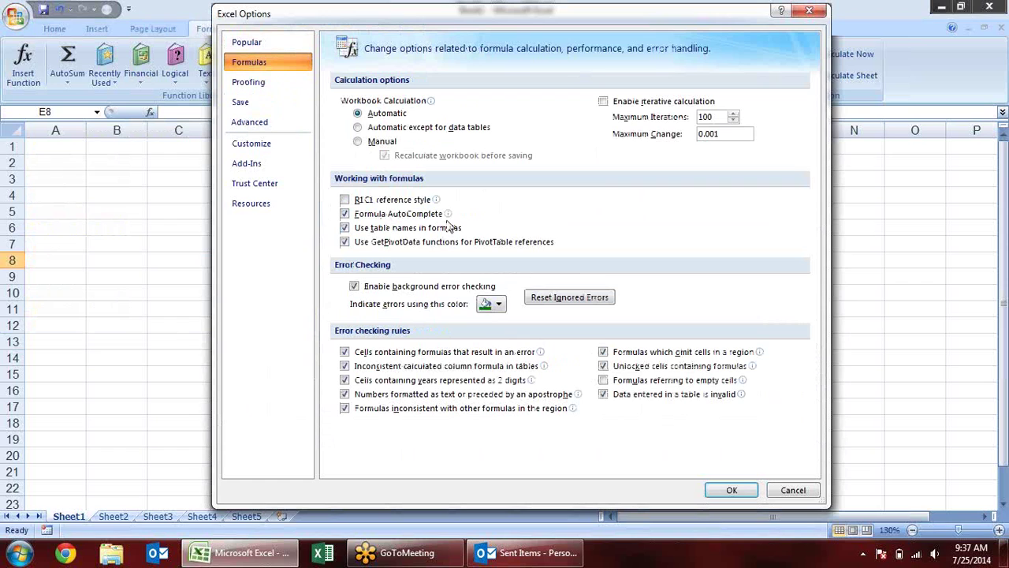
mouse_move(447, 215)
click(809, 10)
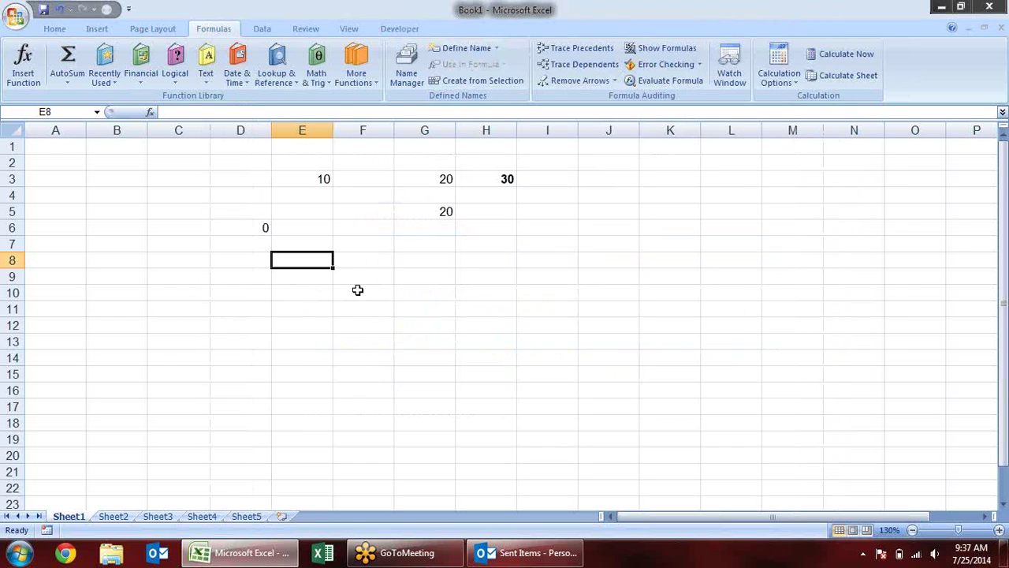
- Enter '0002356 in E8, 000256 in F9 and '001254 in F10
text(.)
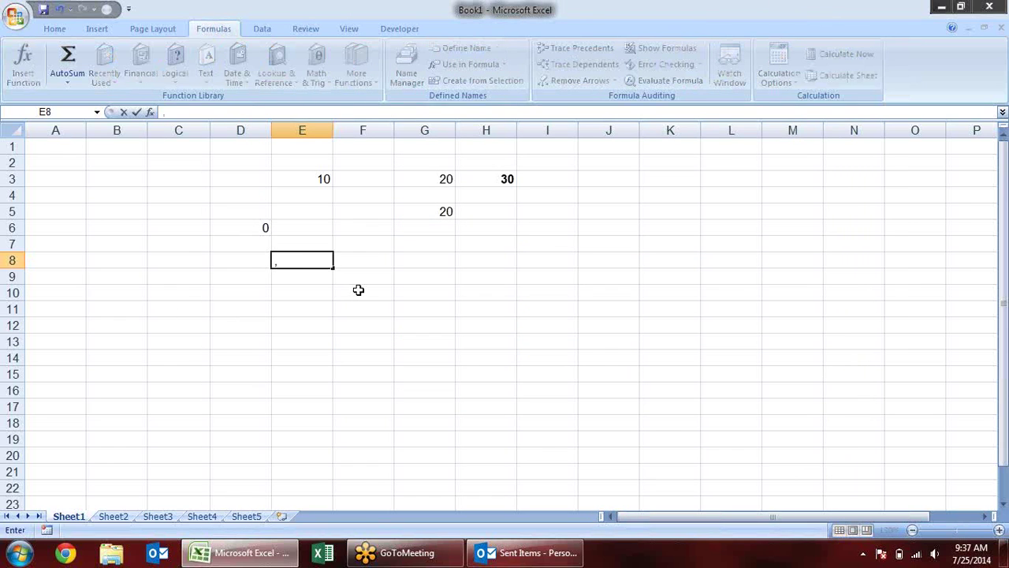
key(BackSpace)
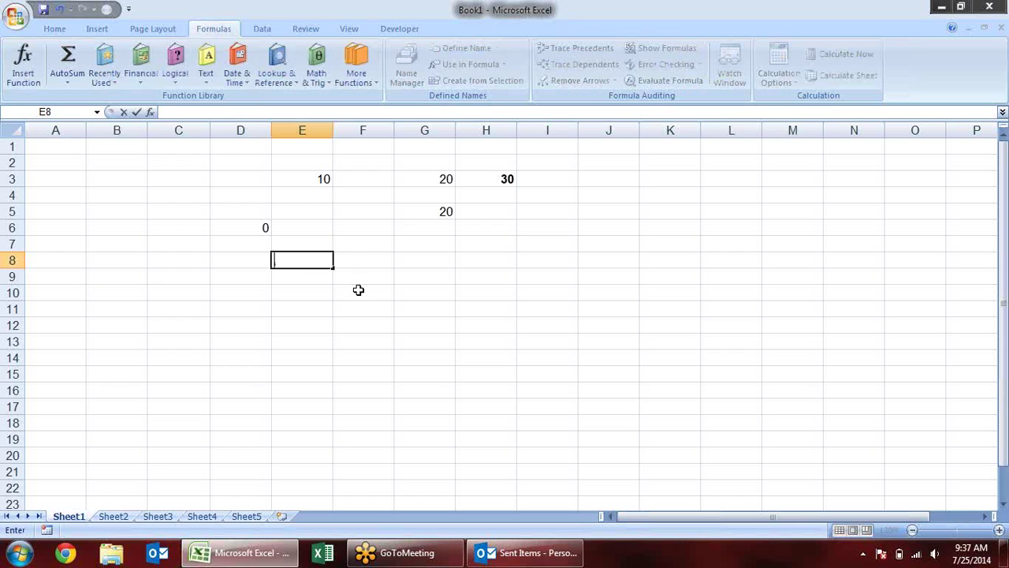
text('0002356)
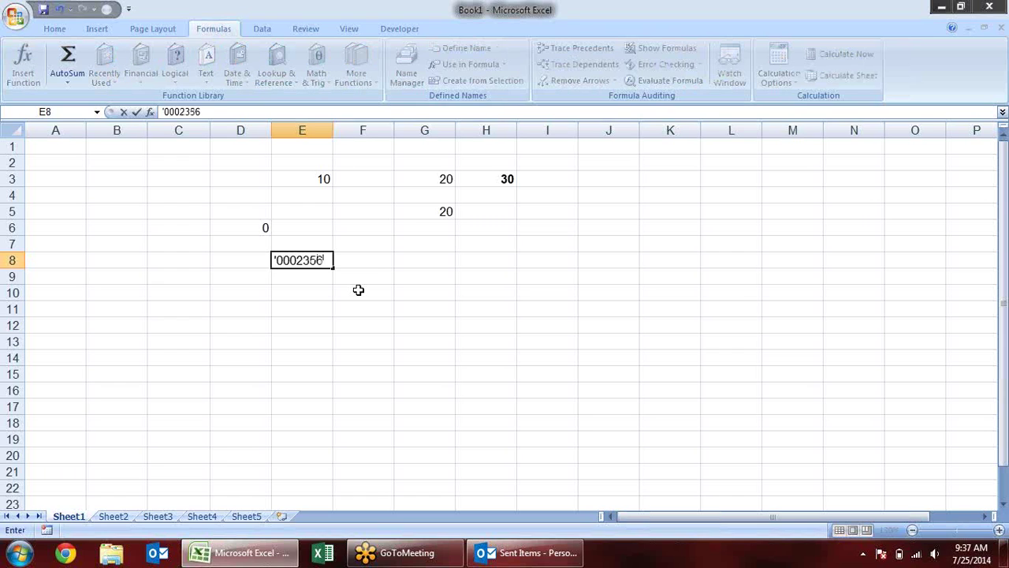
key(Return)
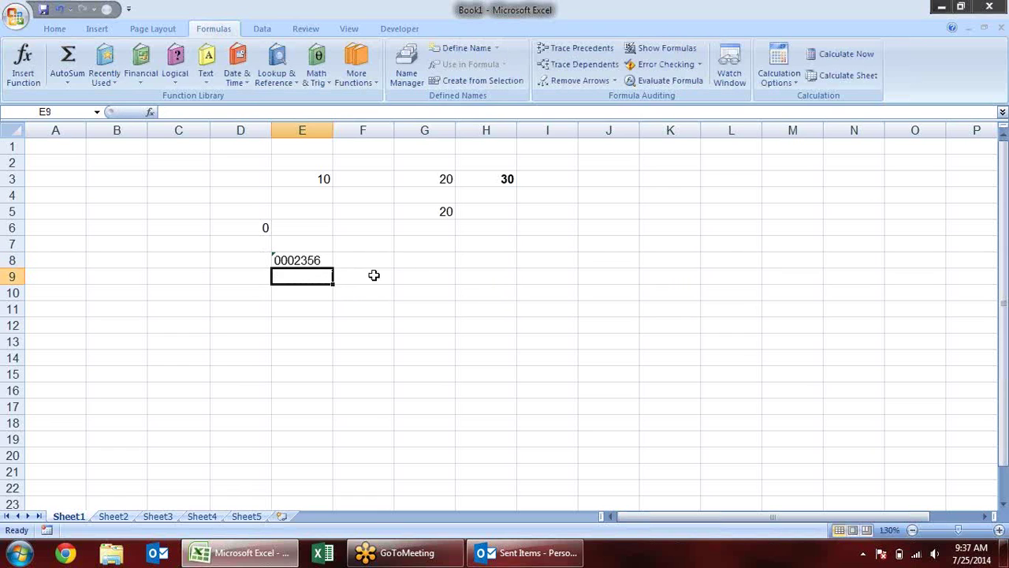
click(377, 277)
text(000256)
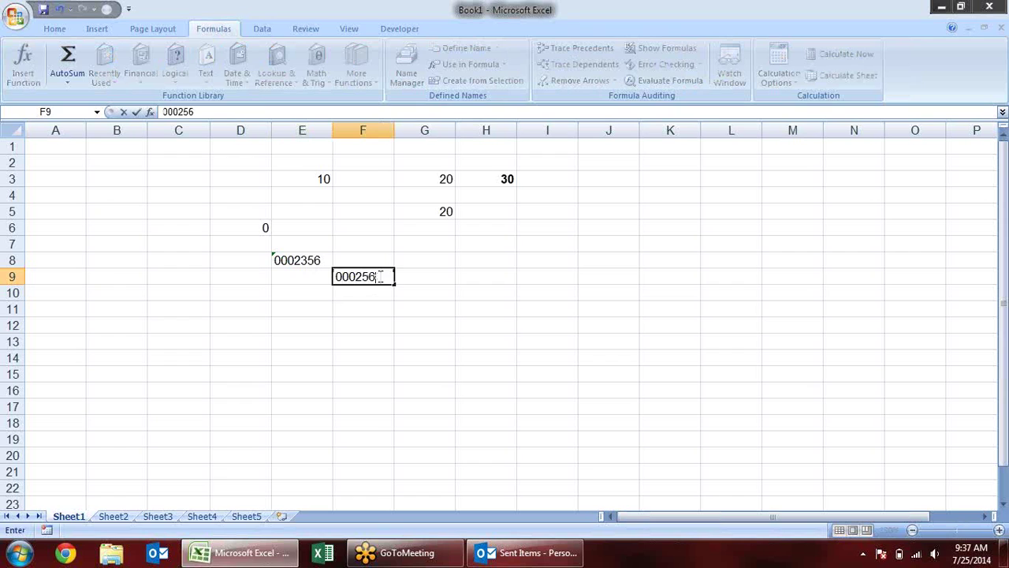
key(Return)
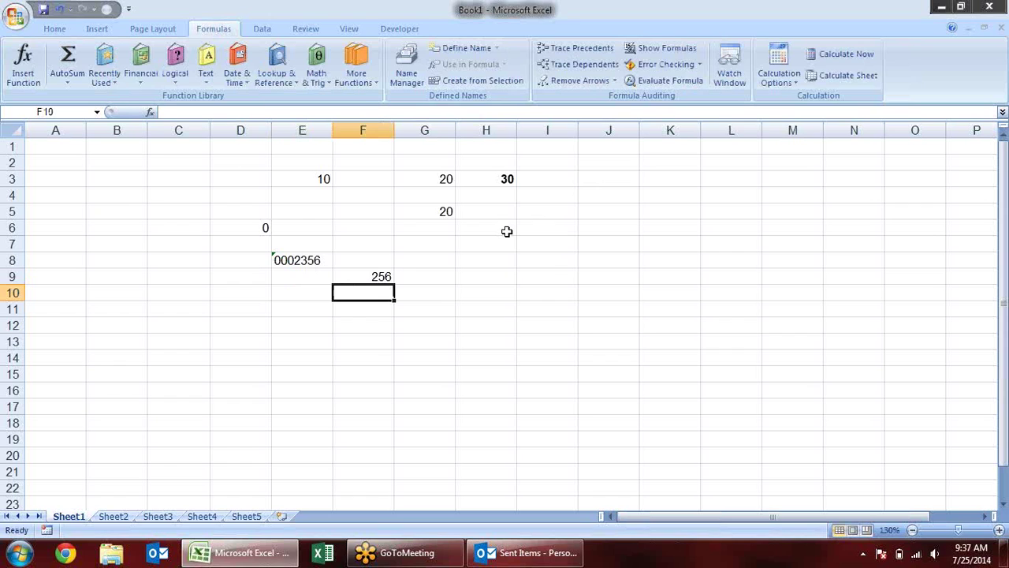
text('001254)
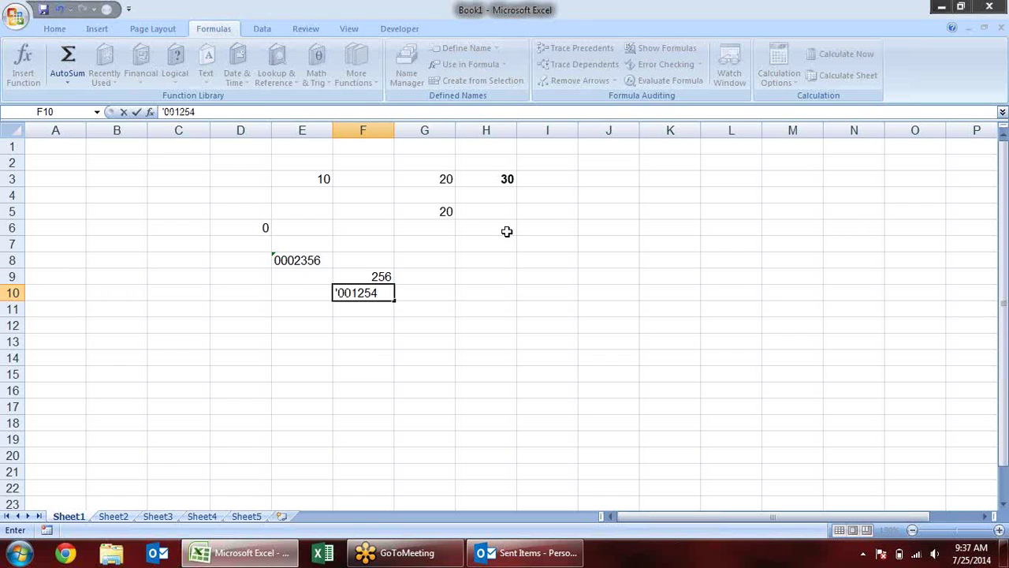
key(Return)
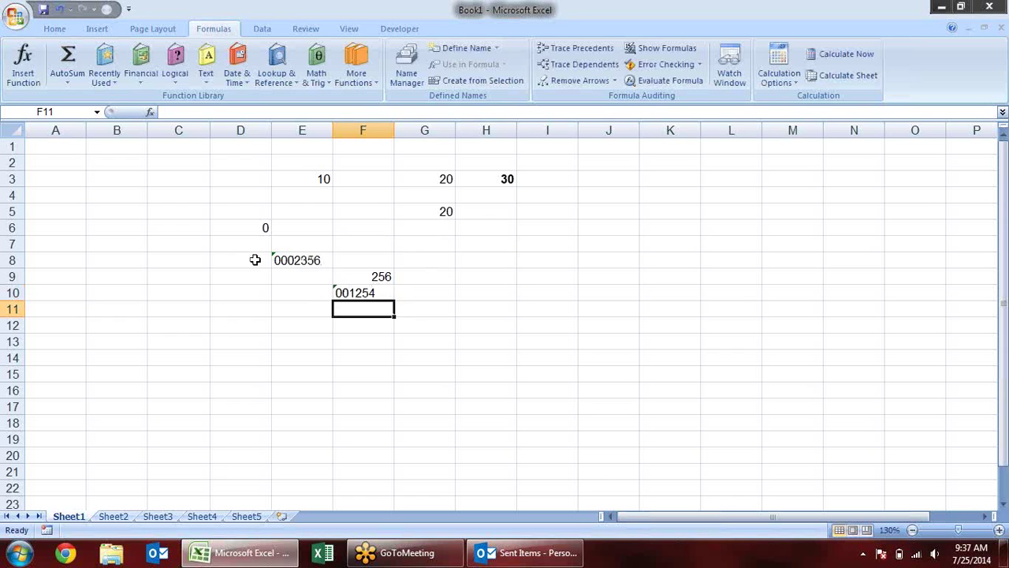
- Convert the text 2356 in E8 to a number via its error smart tag, leaving F10 unchanged
click(316, 260)
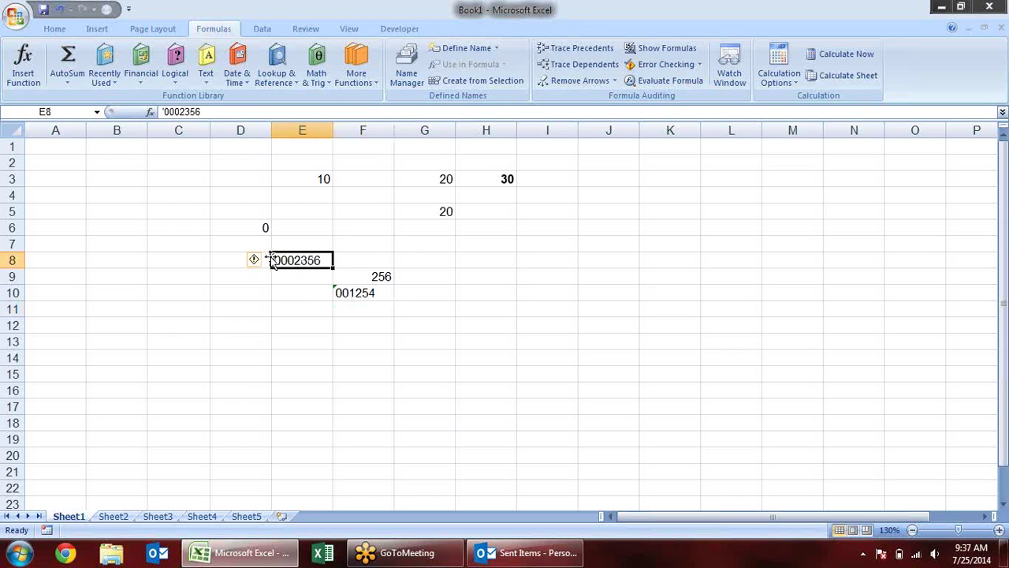
click(265, 262)
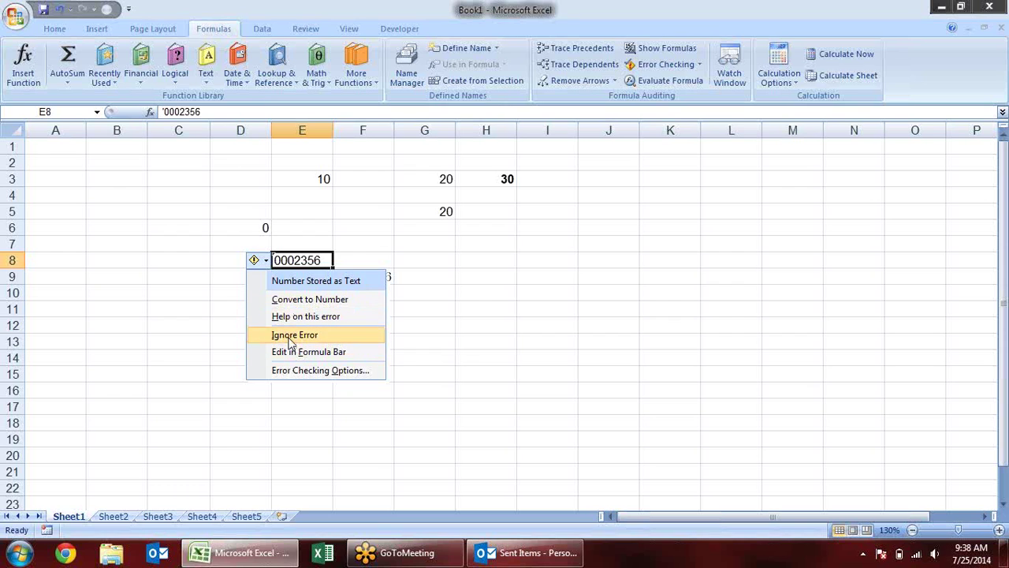
click(338, 301)
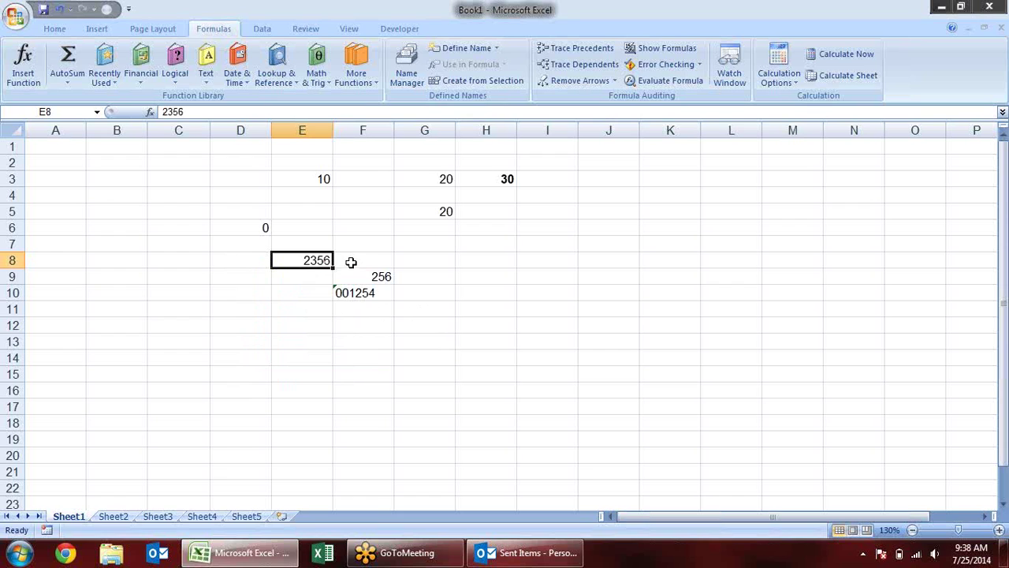
click(396, 224)
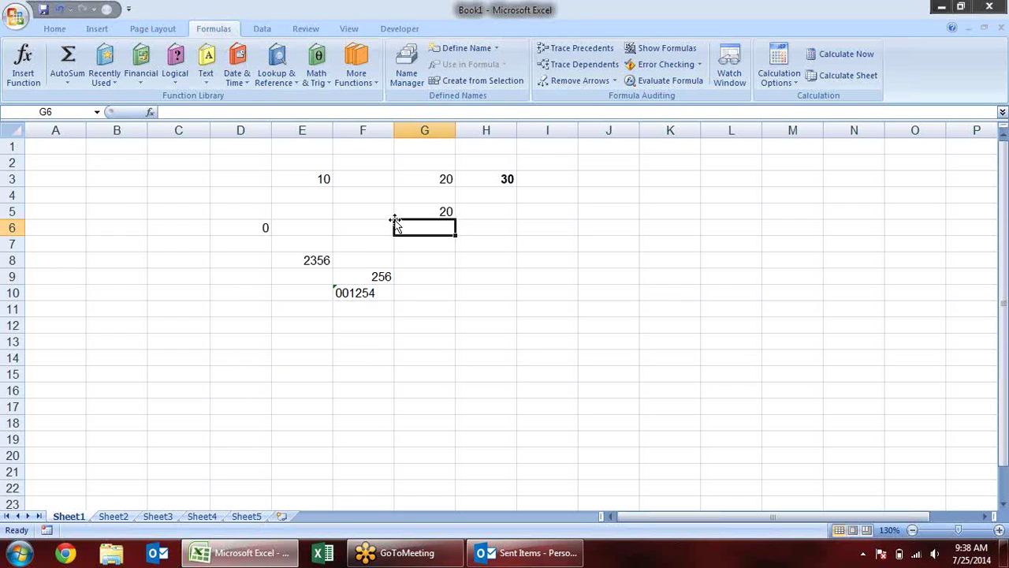
click(372, 292)
- Turn off the 'Numbers formatted as text' error check in Excel Options > Formulas
click(49, 28)
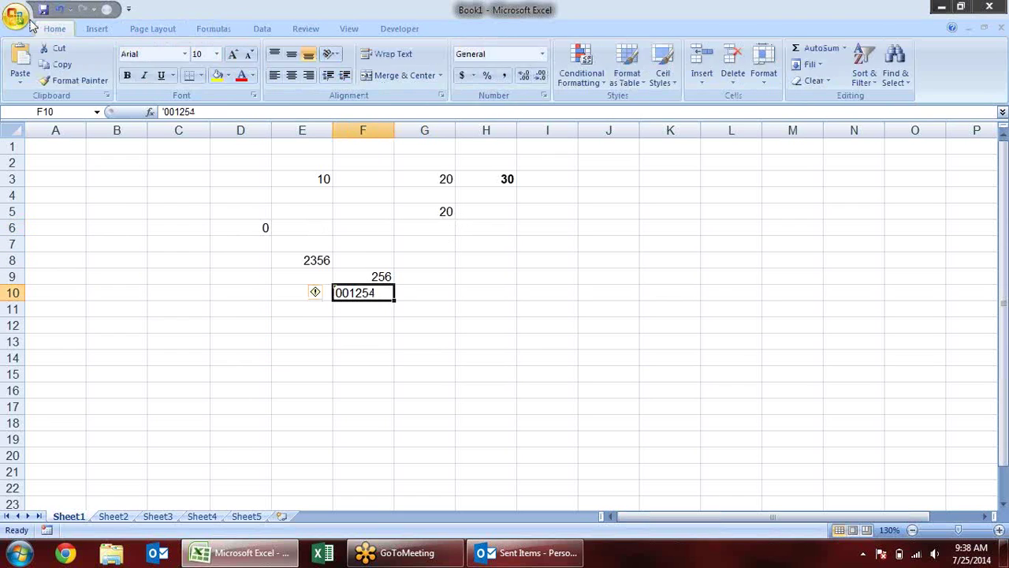
click(19, 19)
click(213, 337)
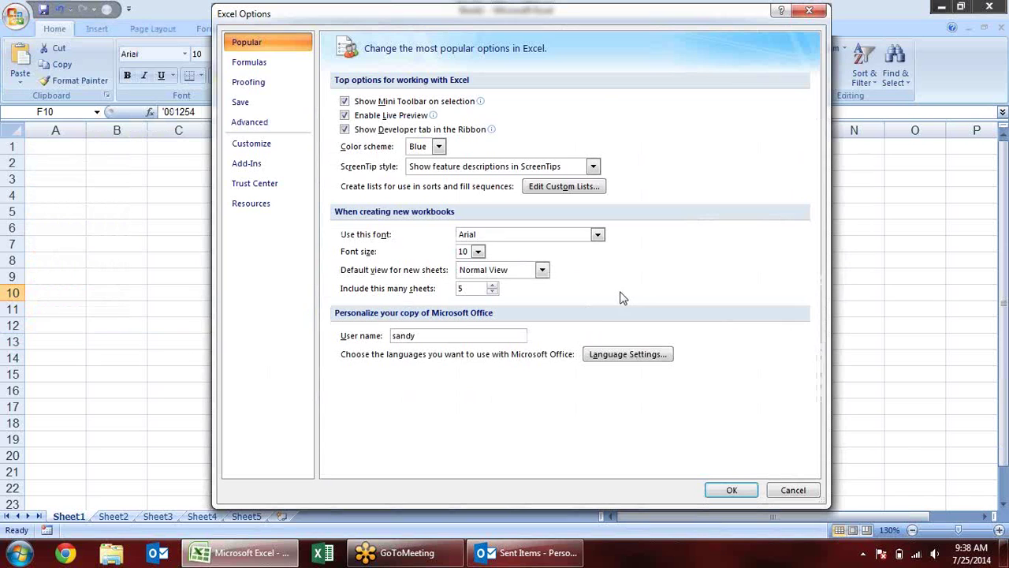
click(249, 62)
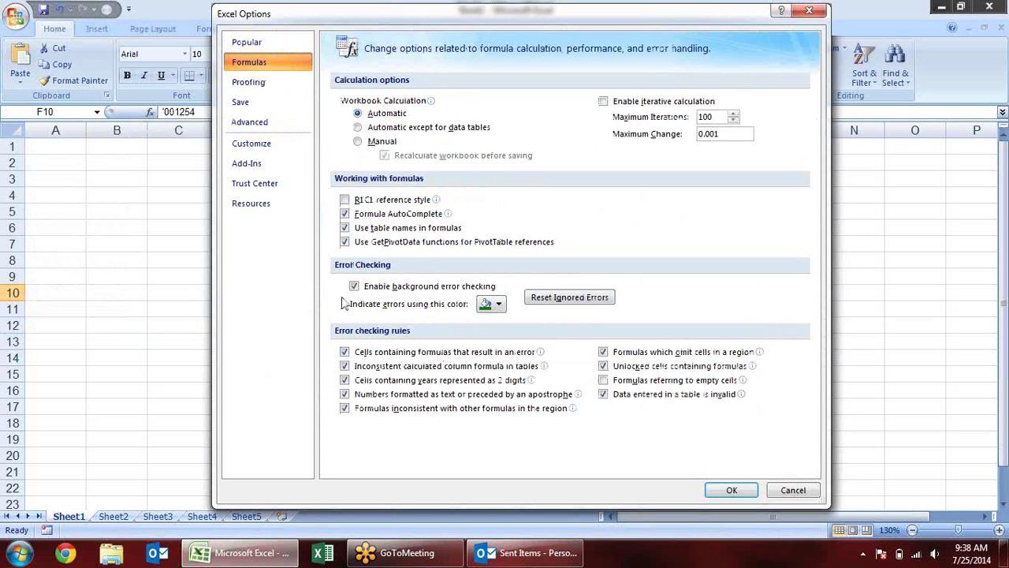
click(500, 305)
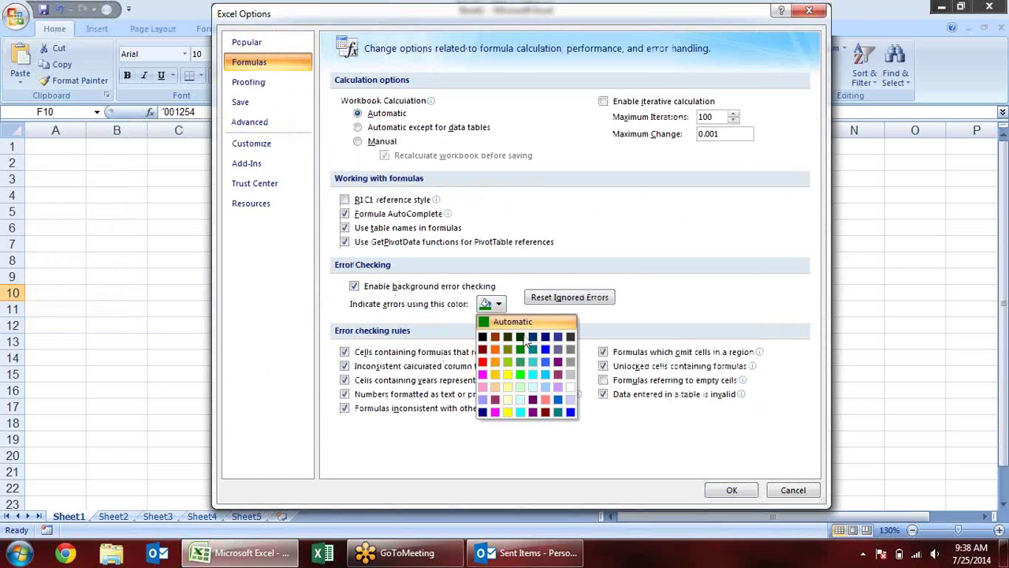
click(646, 303)
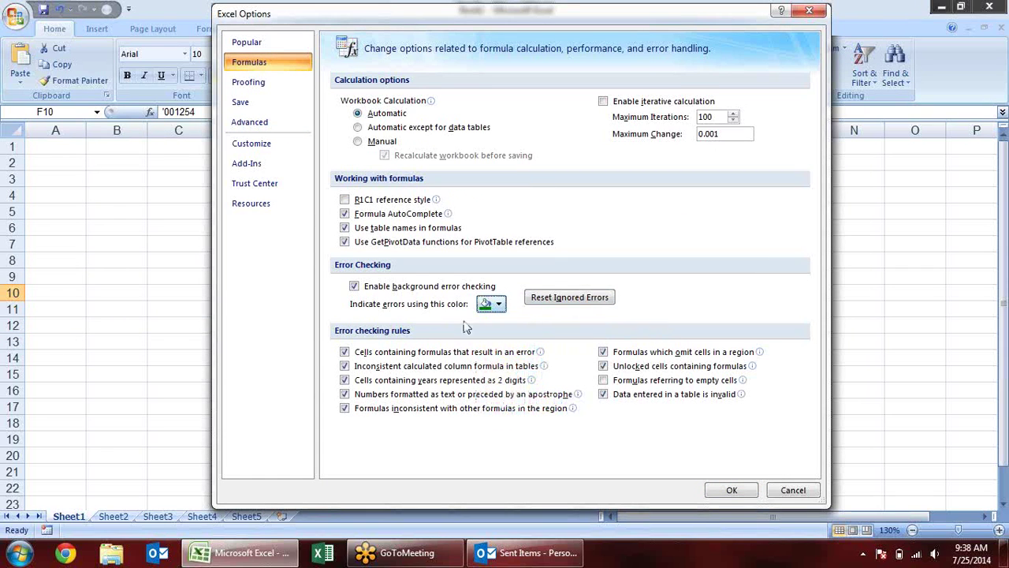
mouse_move(421, 366)
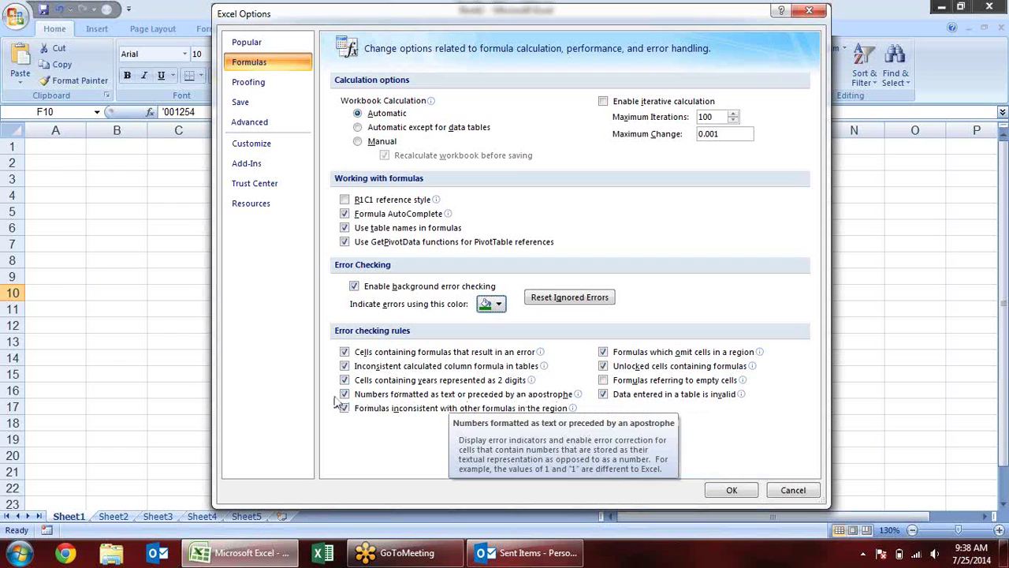
click(367, 397)
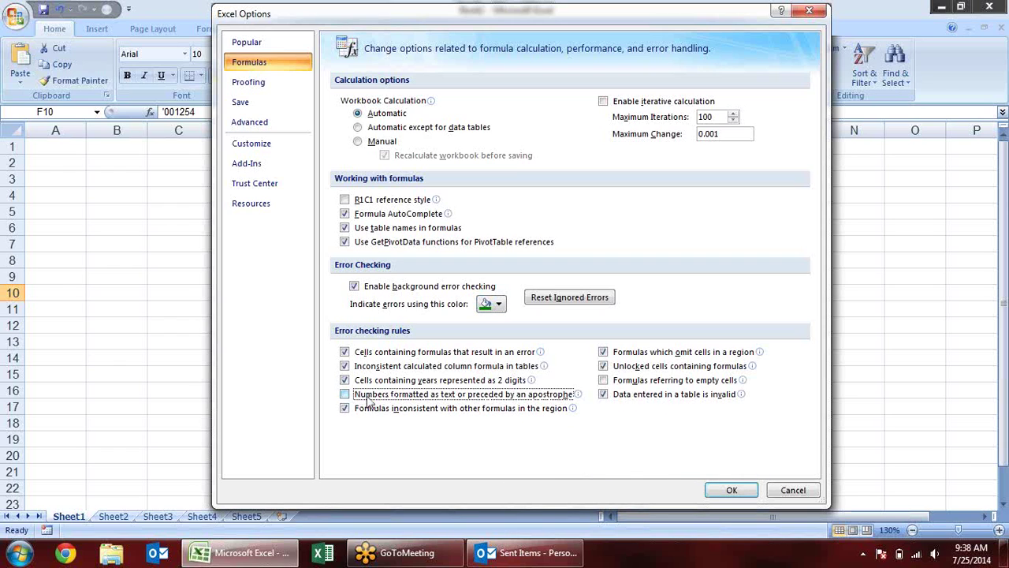
click(732, 490)
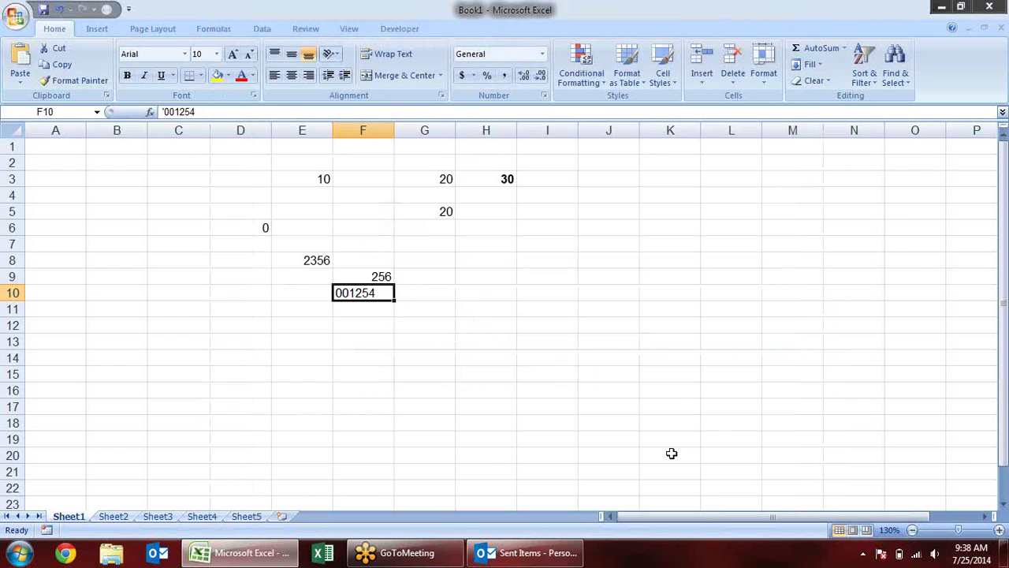
click(447, 303)
- Inspect cells F10 and E8 with the numbers-as-text check disabled
click(356, 296)
click(316, 260)
click(384, 292)
click(318, 259)
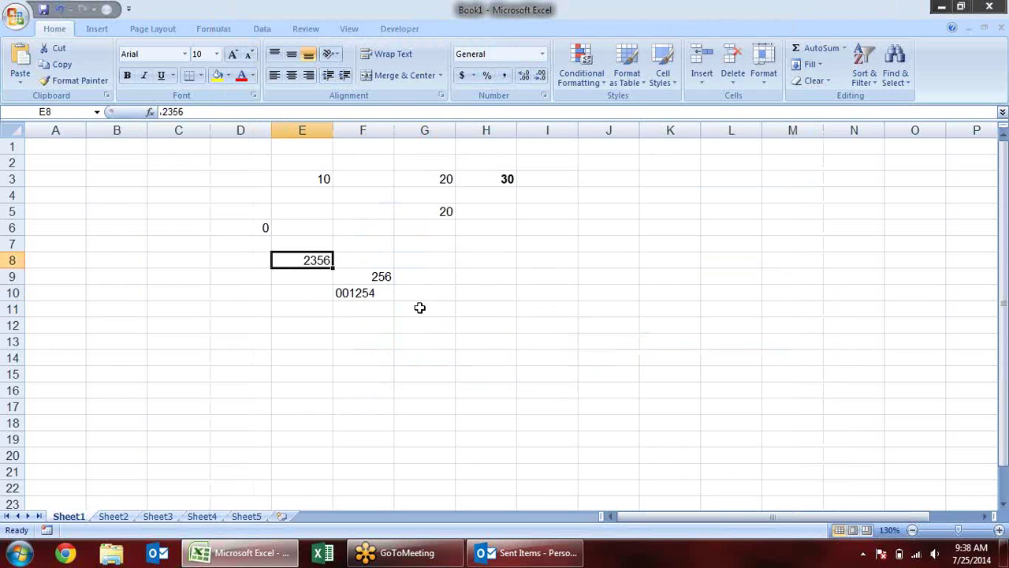
- Re-enable the 'Numbers formatted as text' error check in Excel Options > Formulas
click(16, 16)
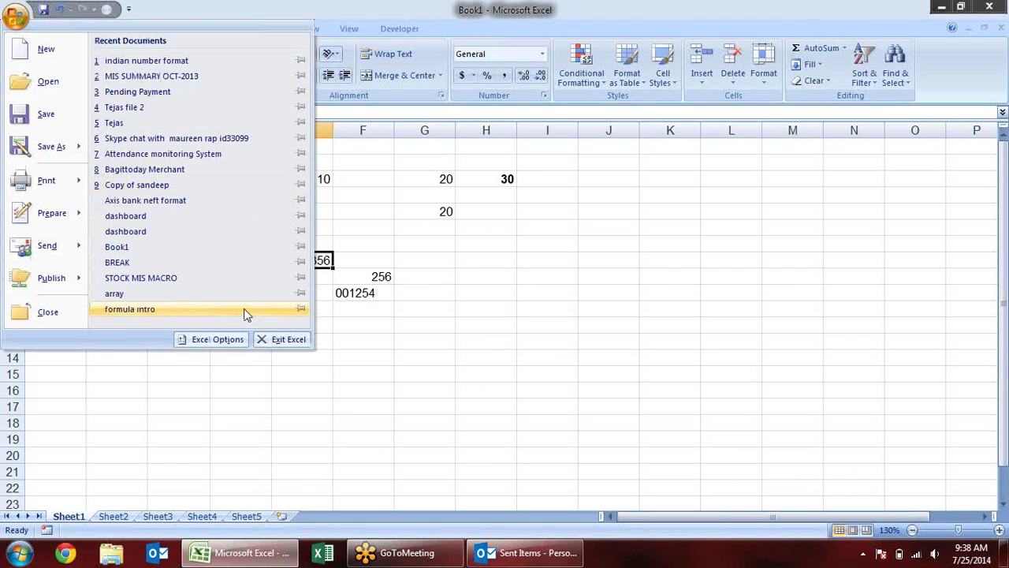
click(215, 339)
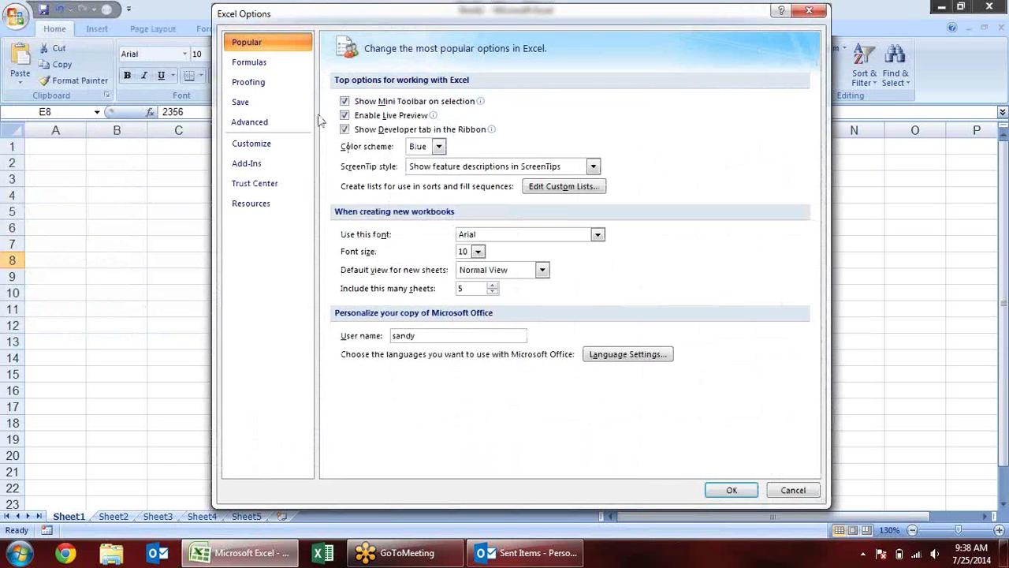
click(251, 62)
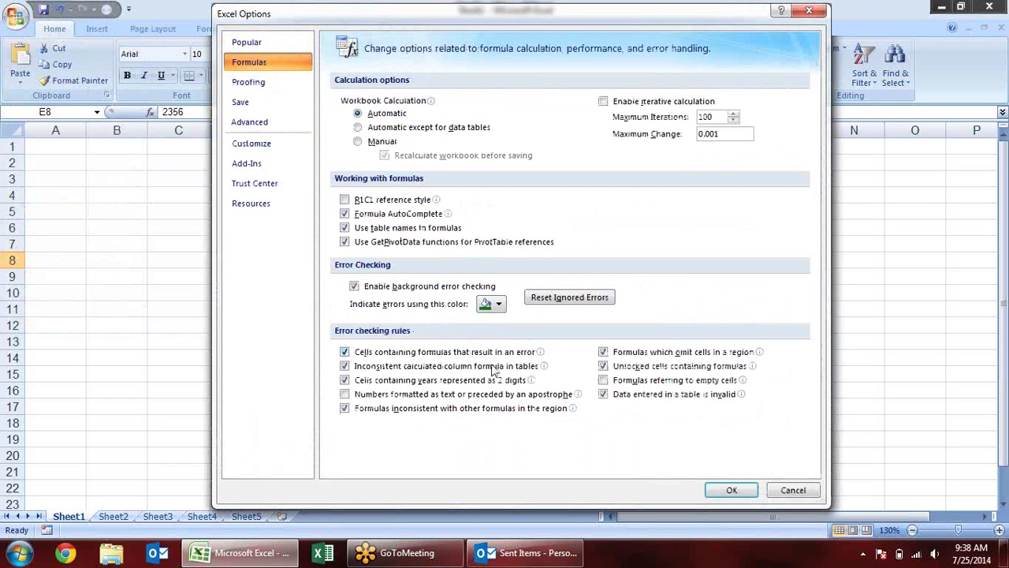
click(367, 397)
click(731, 491)
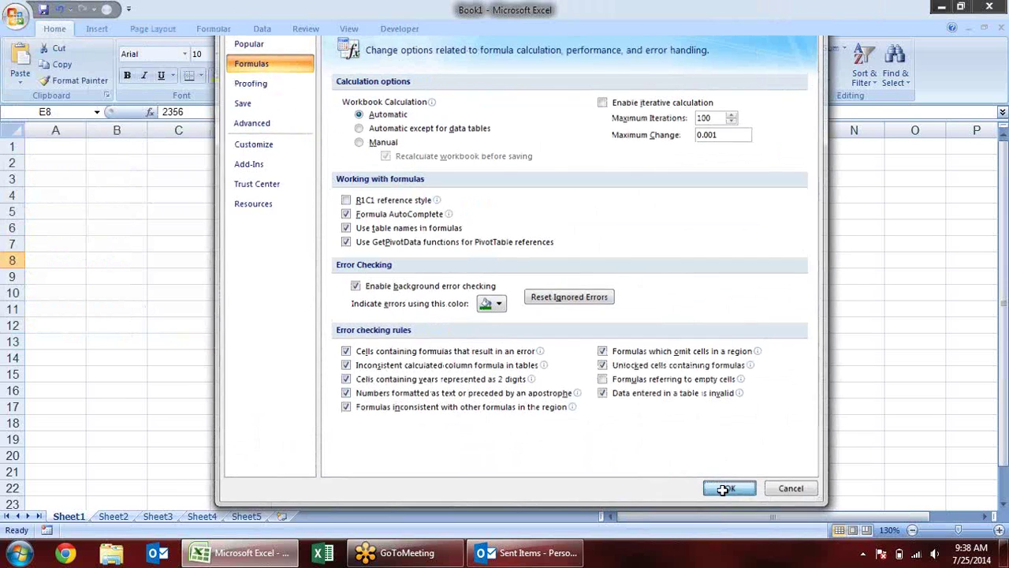
- View the Proofing settings in Excel Options, then close the window
click(15, 18)
click(218, 345)
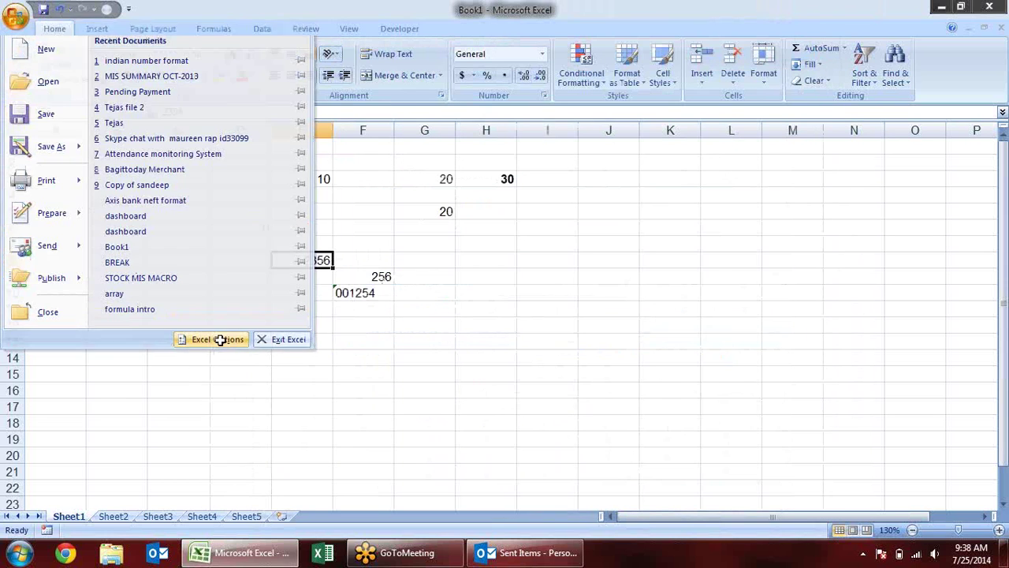
click(288, 68)
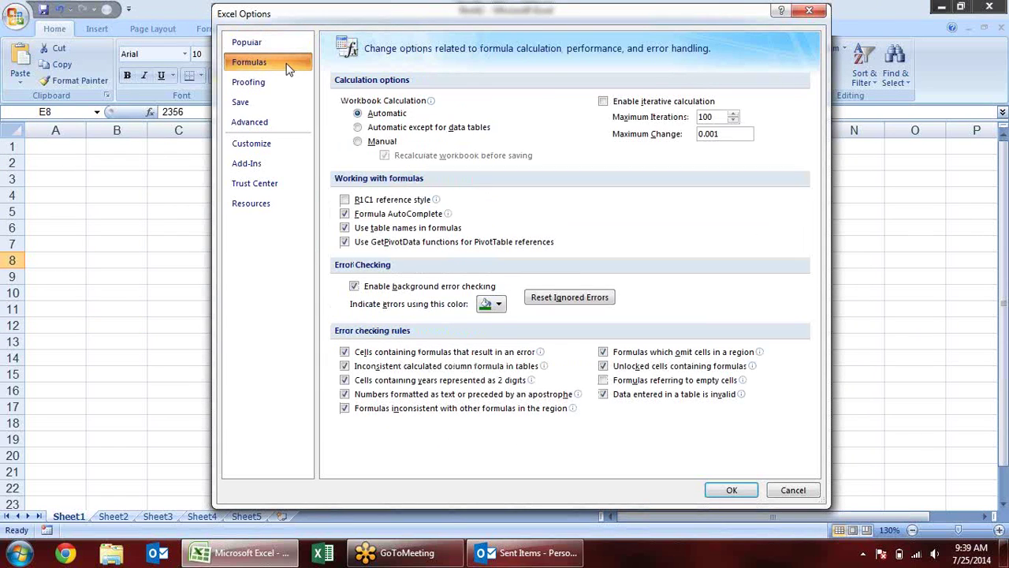
click(282, 84)
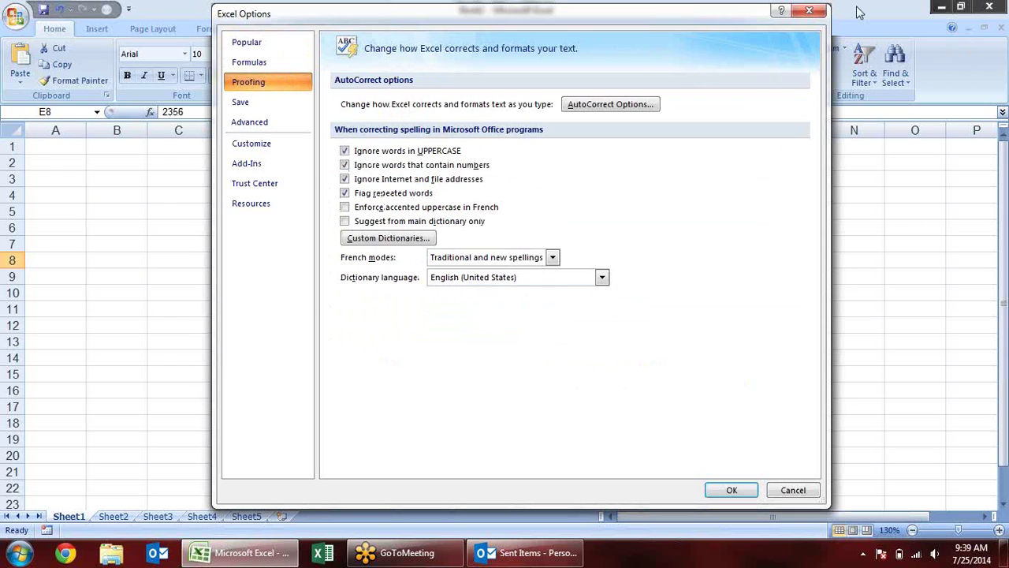
click(810, 11)
- Enter boook in H9 and BOOOK in I10, then reselect H9
click(480, 273)
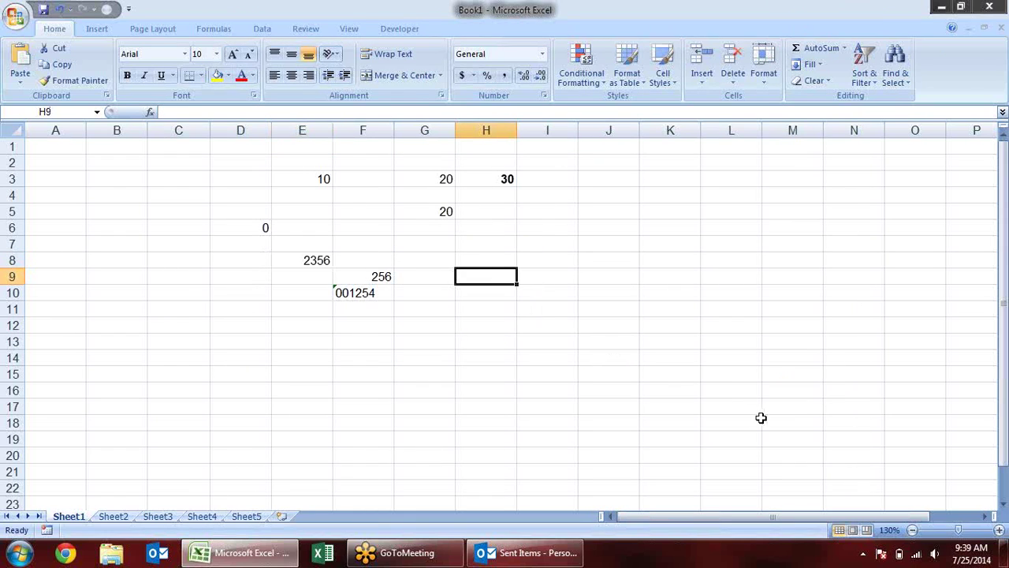
text(boook)
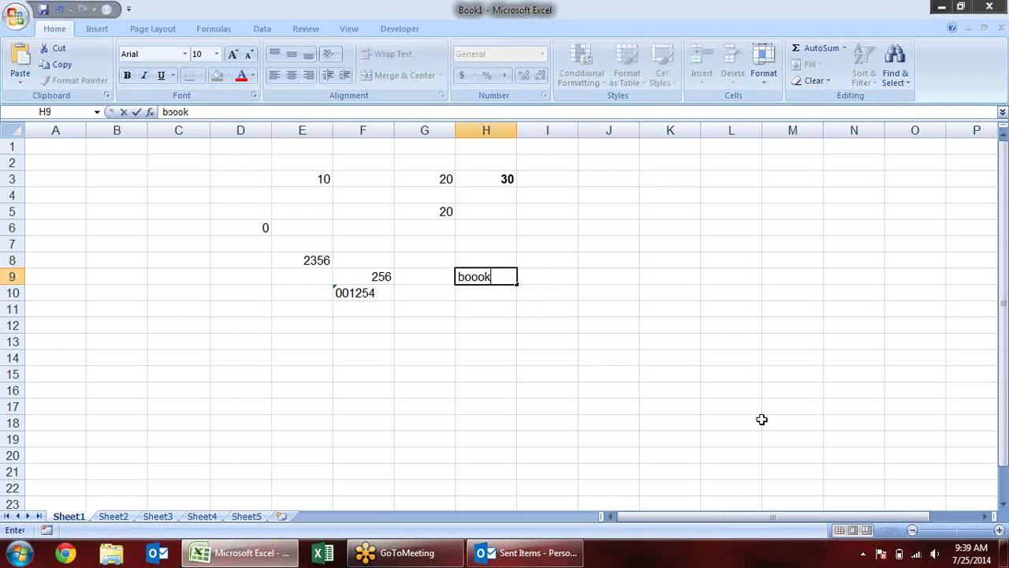
key(Return)
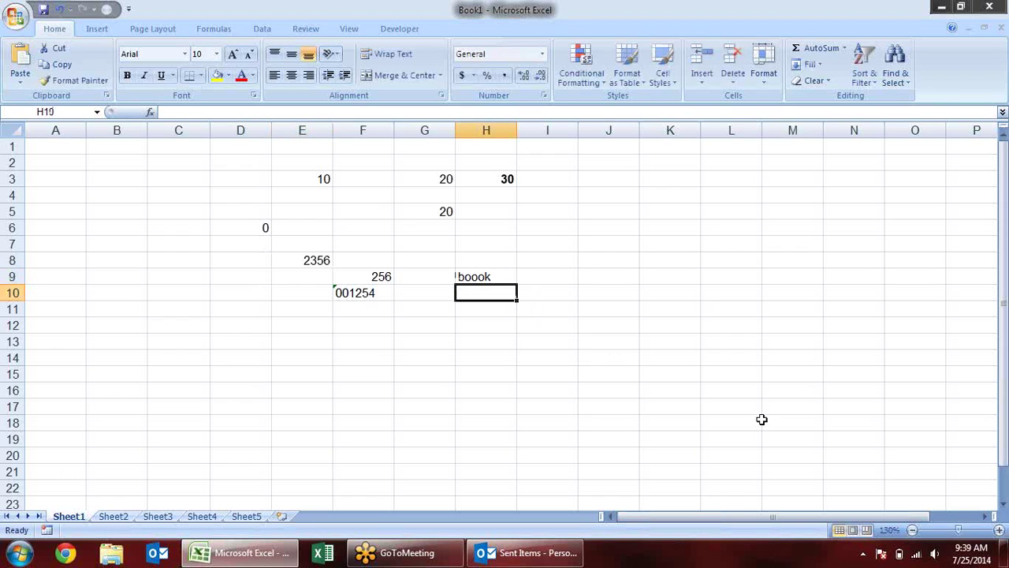
key(Right)
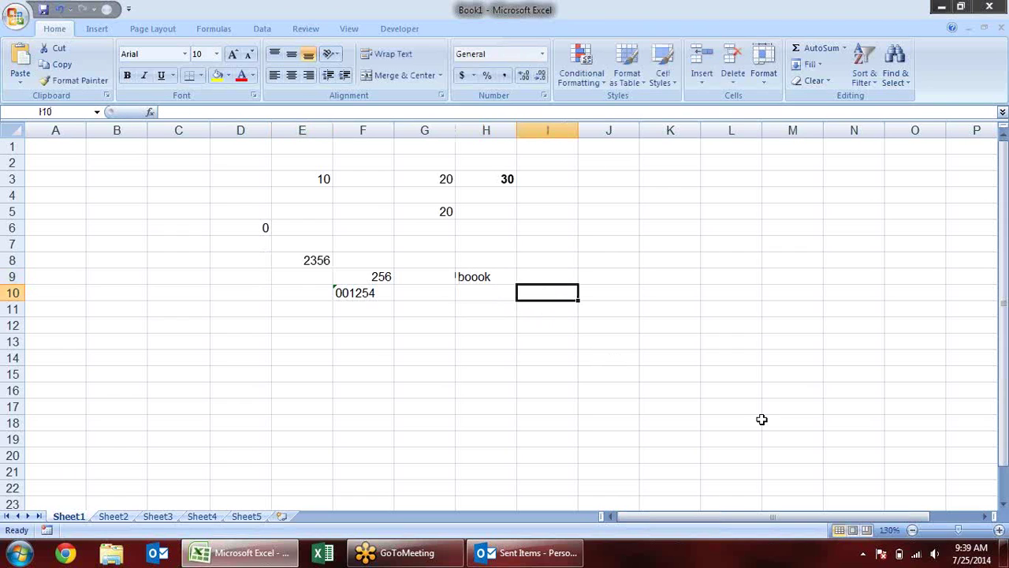
text(BOO)
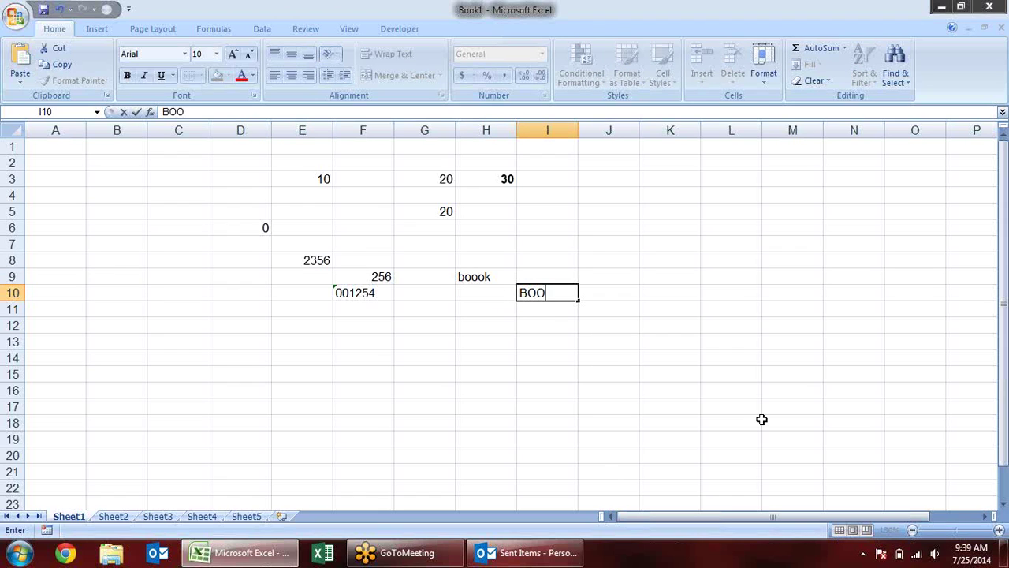
text(OK)
key(Return)
click(498, 274)
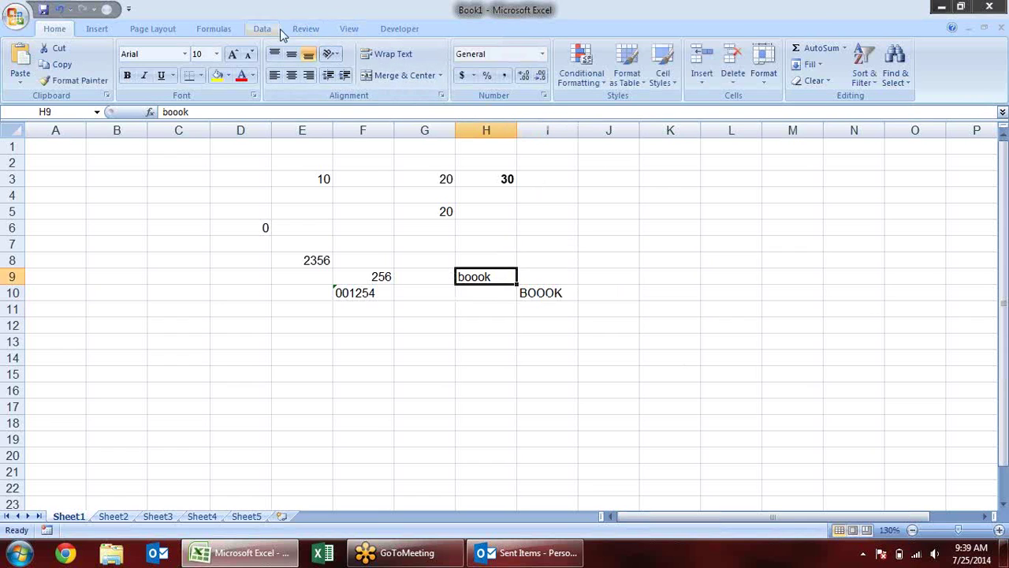
- Spell-check the whole sheet from Review > Spelling, cancelling the setup and proofing-install prompts
click(305, 32)
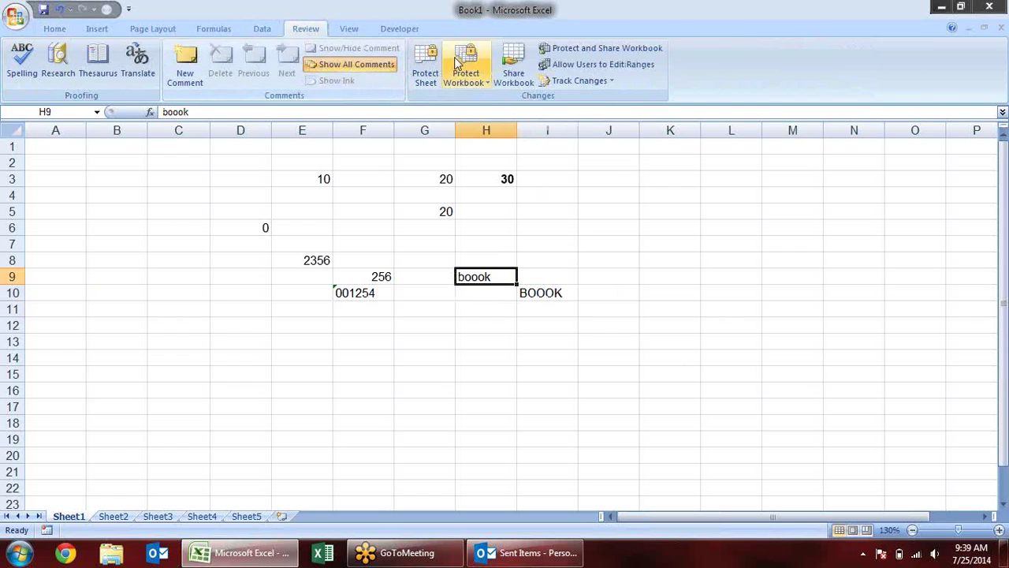
click(22, 59)
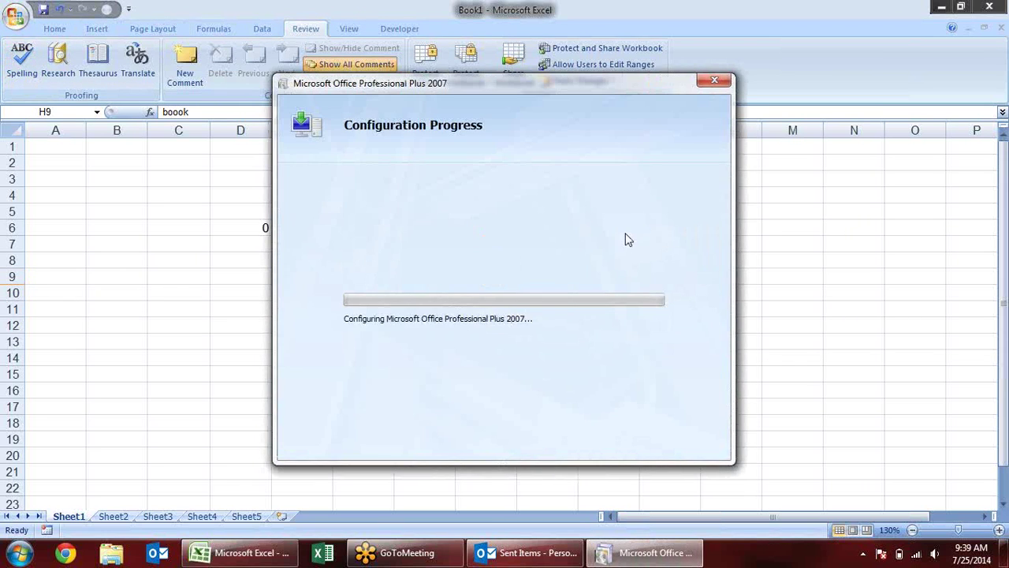
click(716, 82)
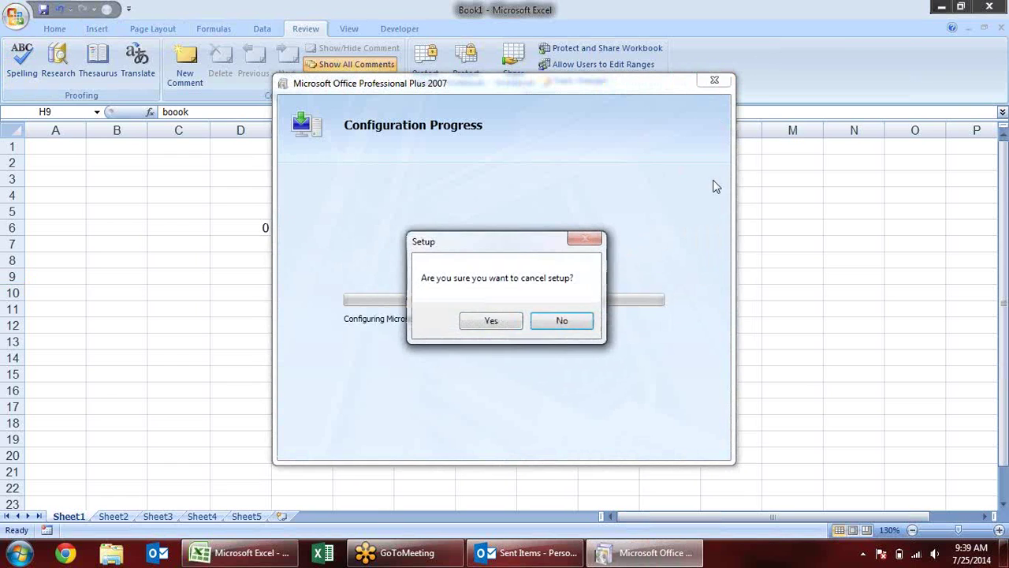
click(477, 320)
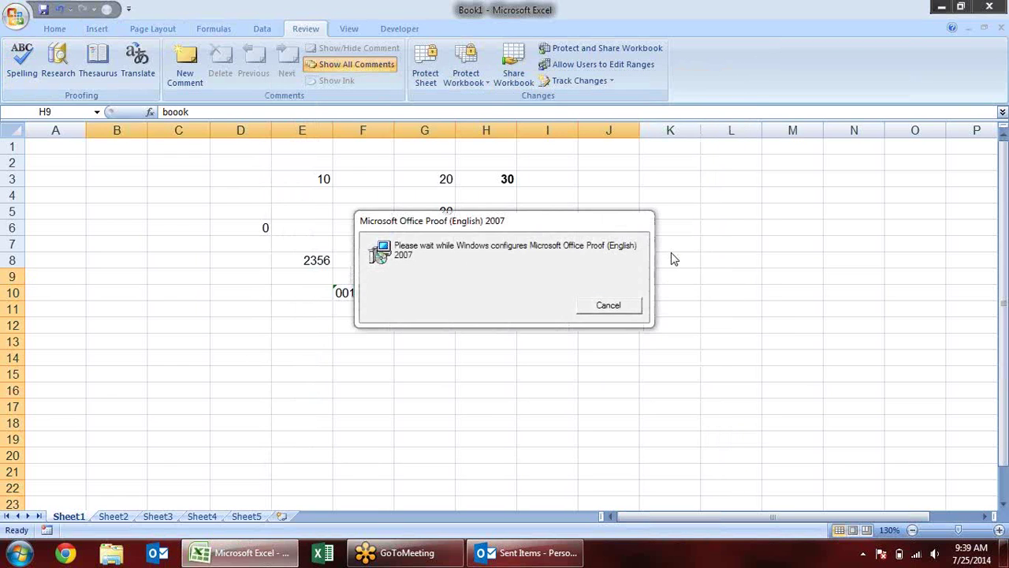
click(625, 304)
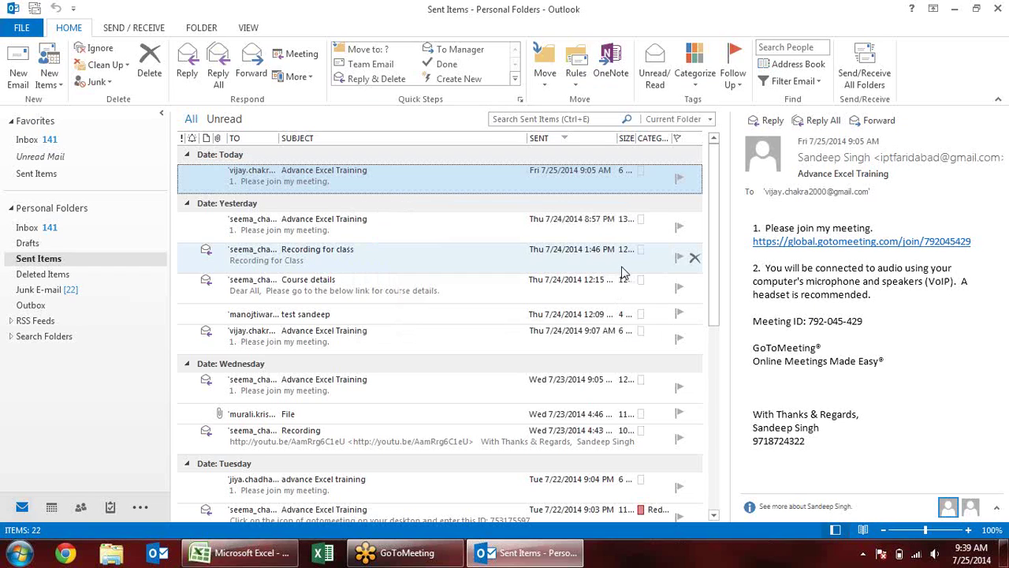
click(278, 557)
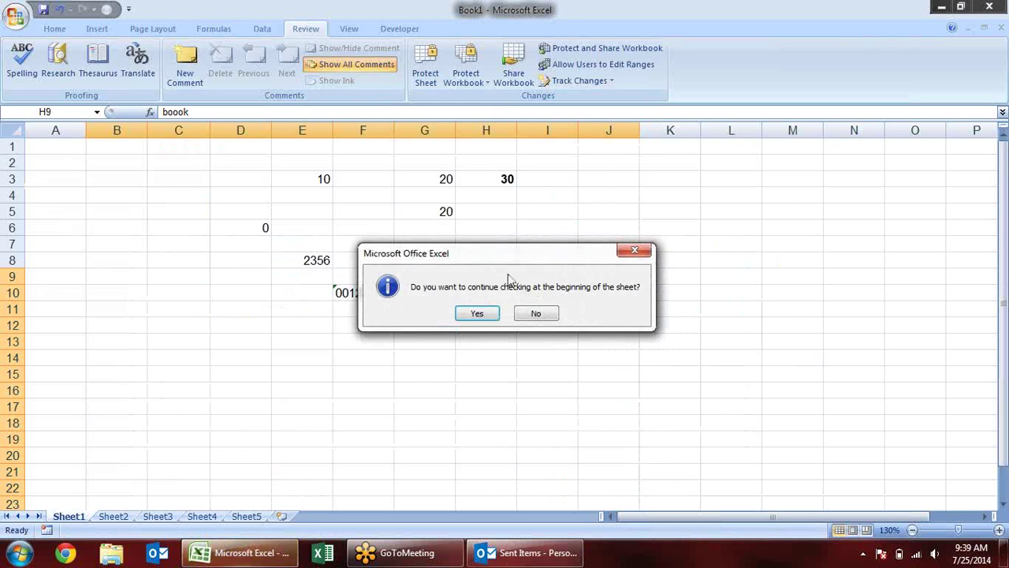
click(477, 314)
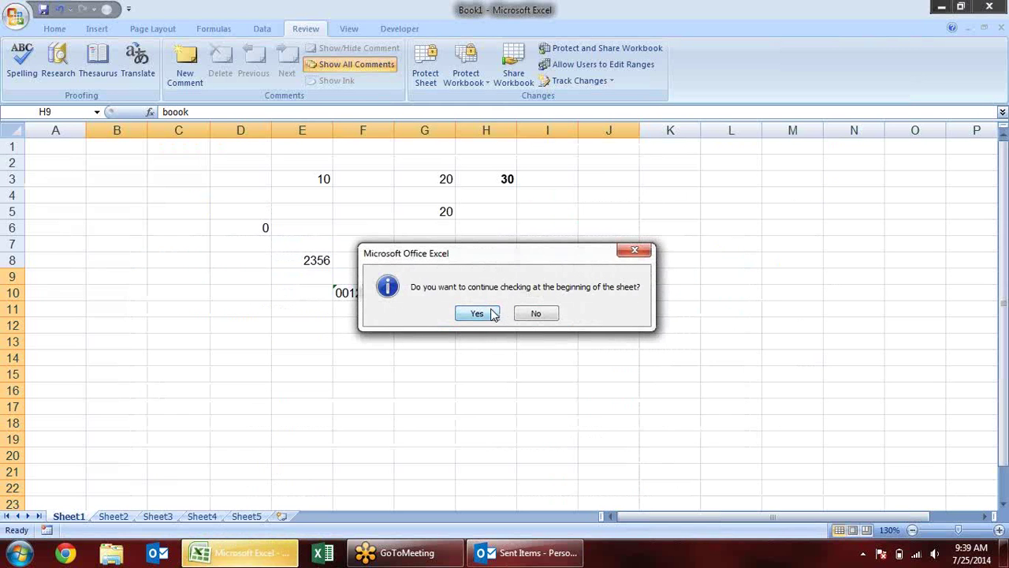
click(506, 308)
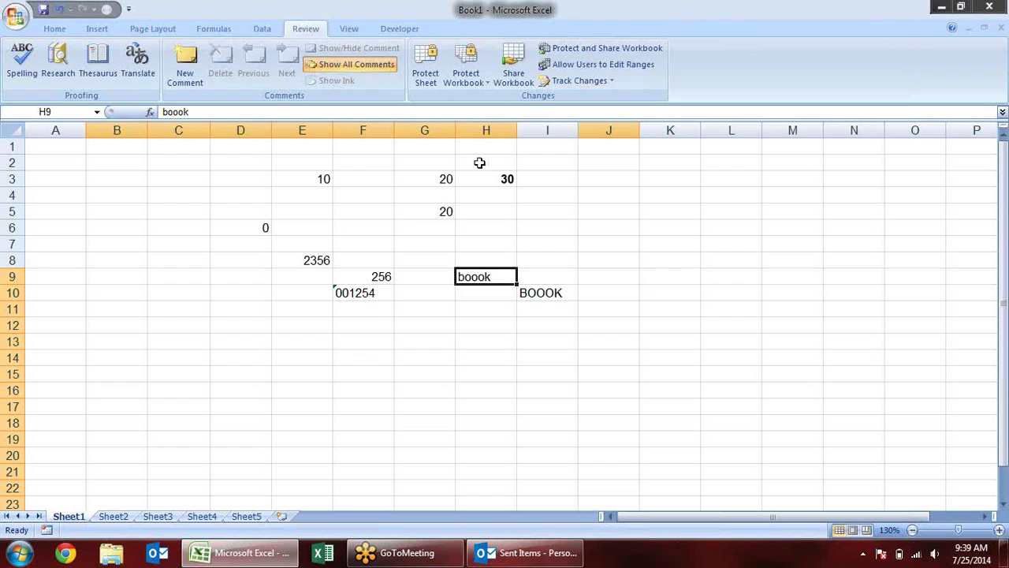
- Cancel closing Book1 at the save prompt and launch Excel 2013
click(991, 8)
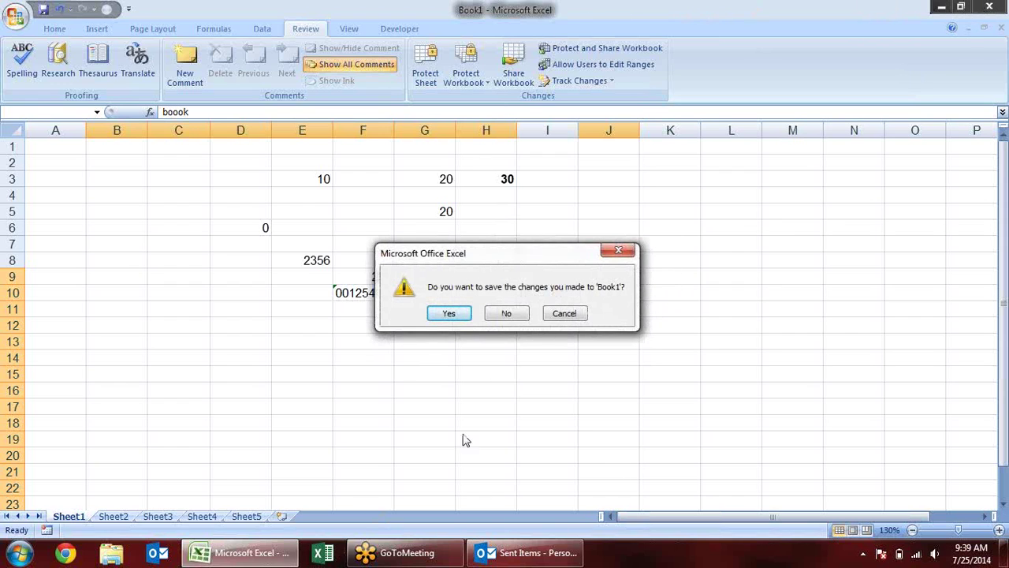
click(564, 313)
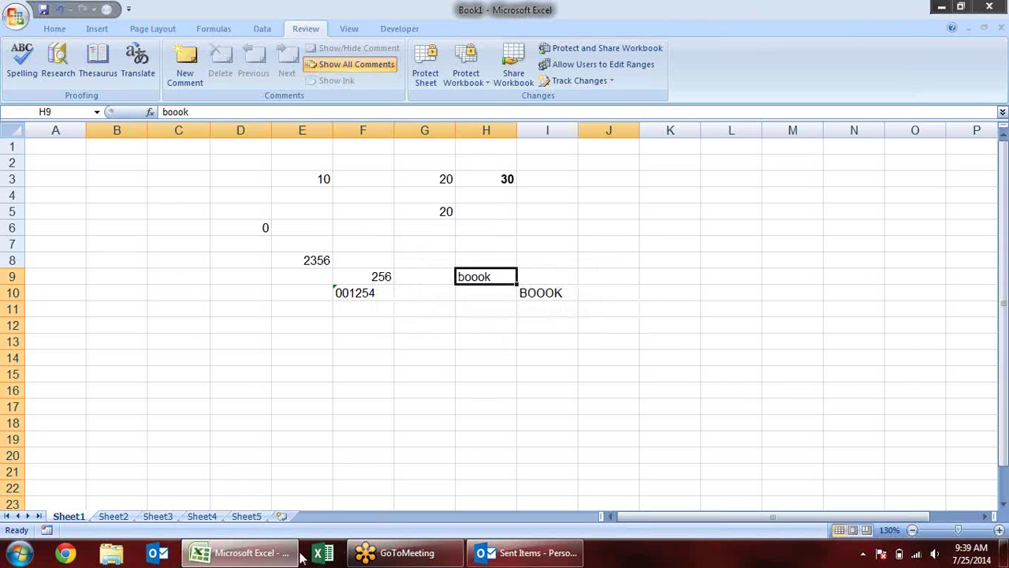
click(331, 552)
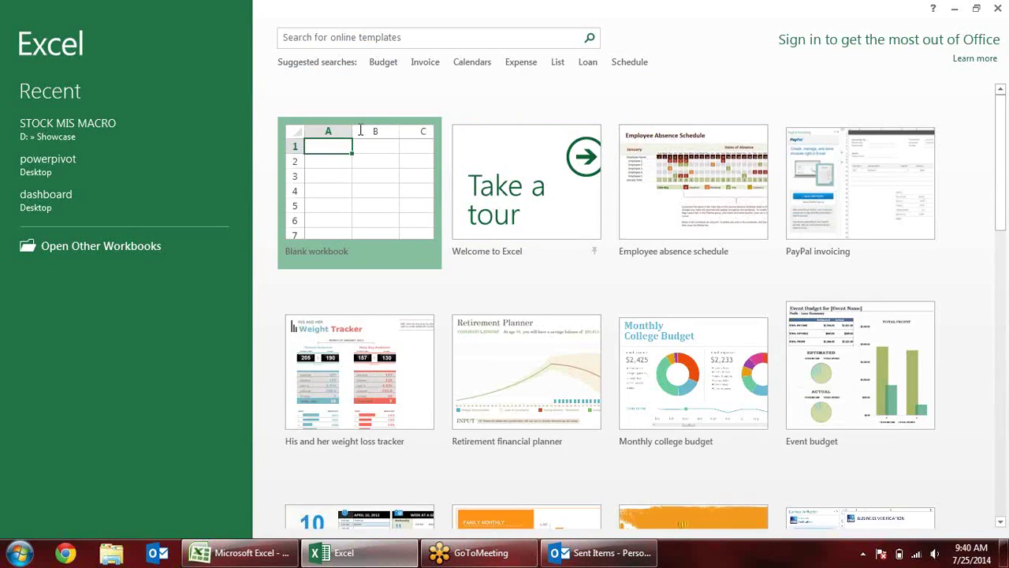
- Create a blank workbook and enter BOOOK in cell G7
click(332, 244)
click(331, 244)
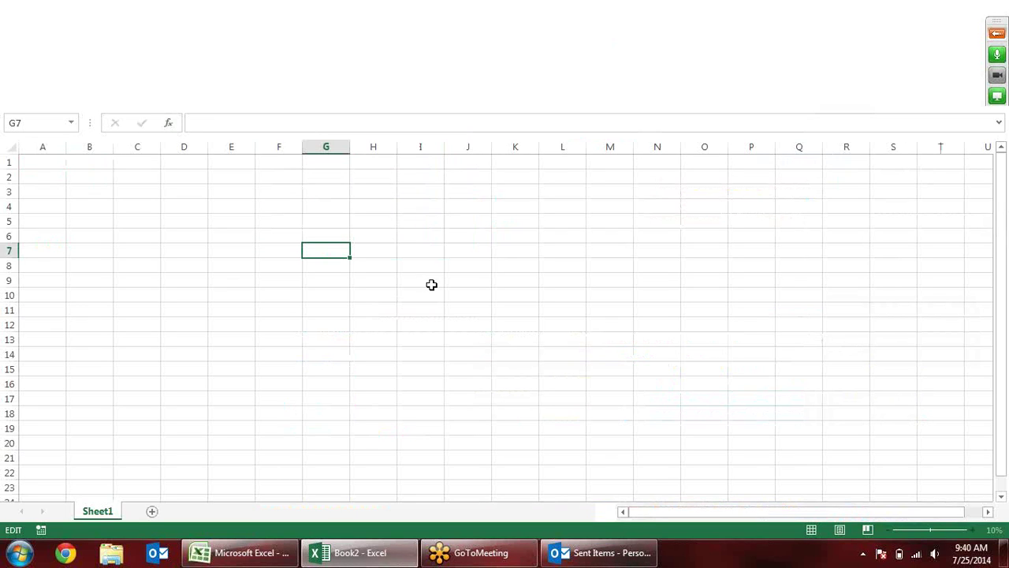
text(BOOOK)
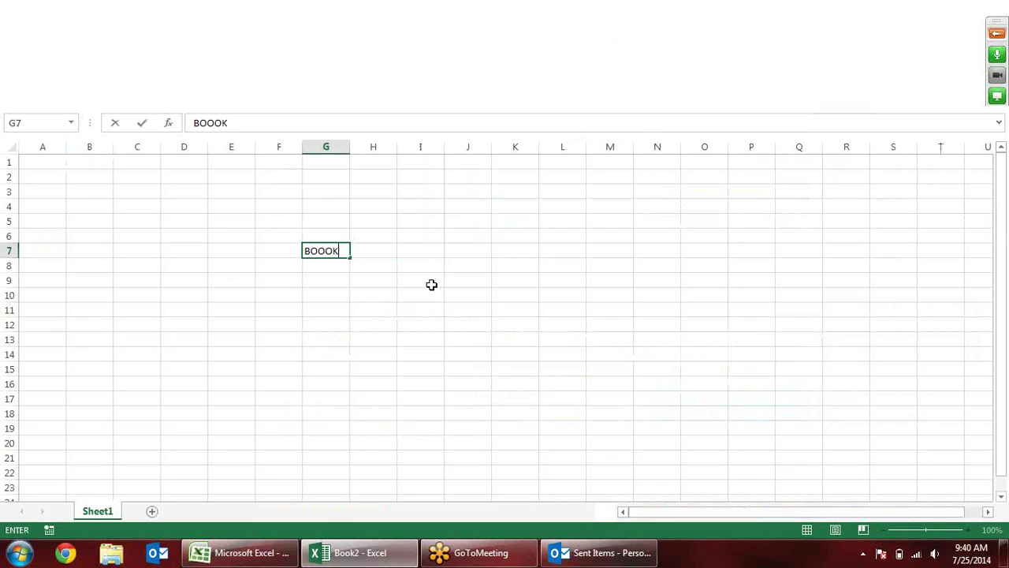
key(Return)
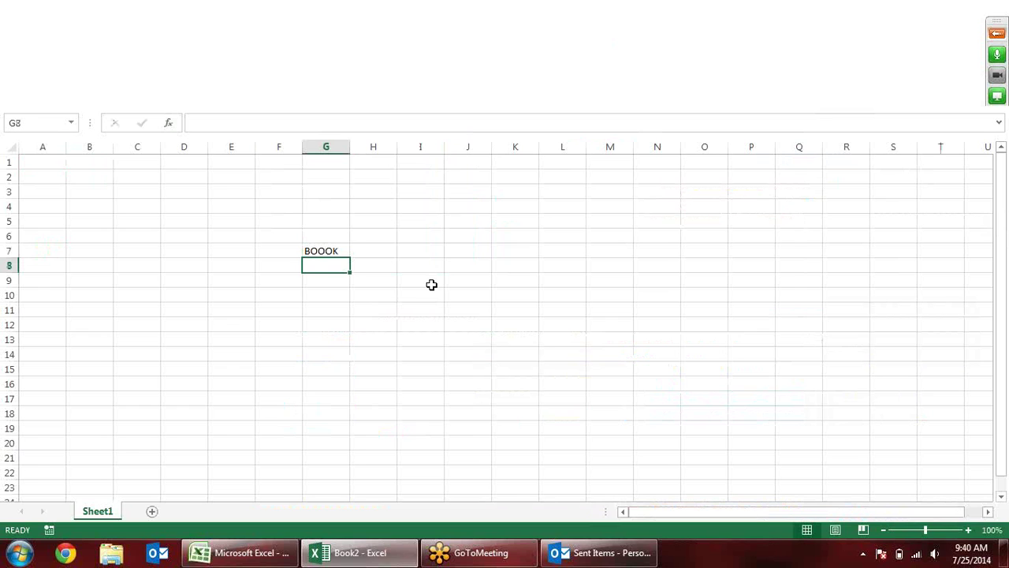
- Enter boook in G8 over the AutoComplete suggestion, then select and deselect the column G entries
text(boooK)
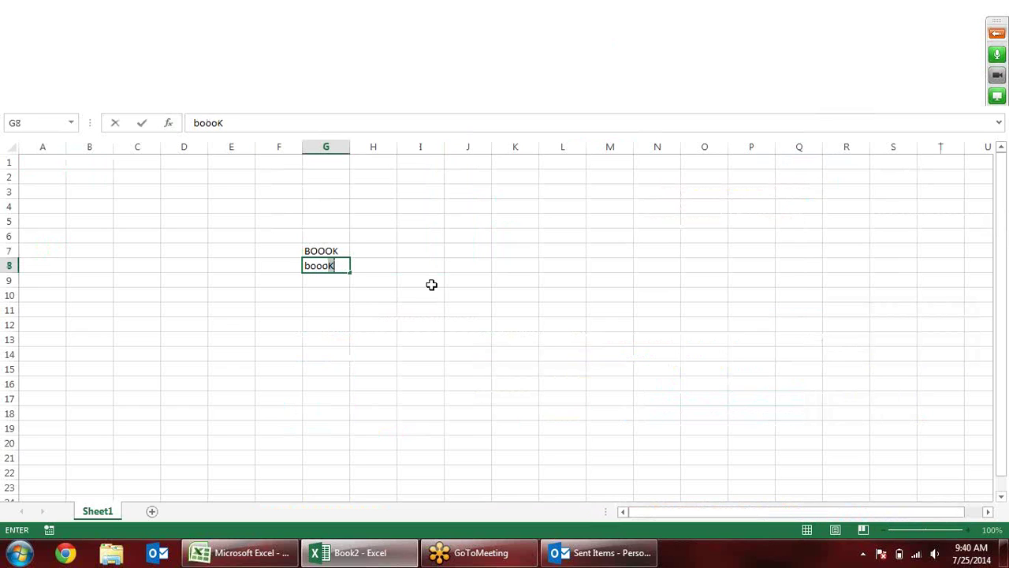
key(Return)
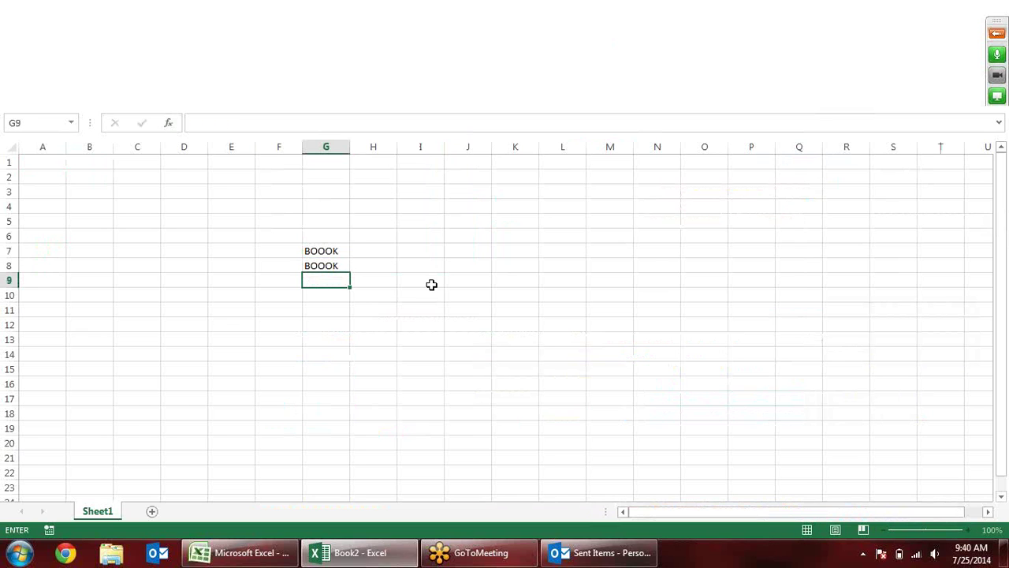
key(Up)
text(boook)
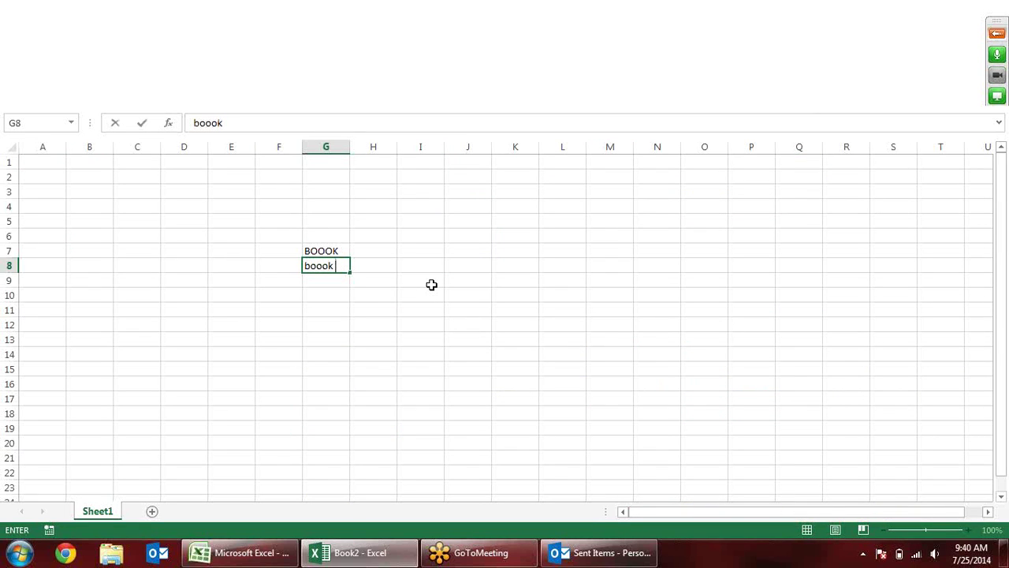
key(Return)
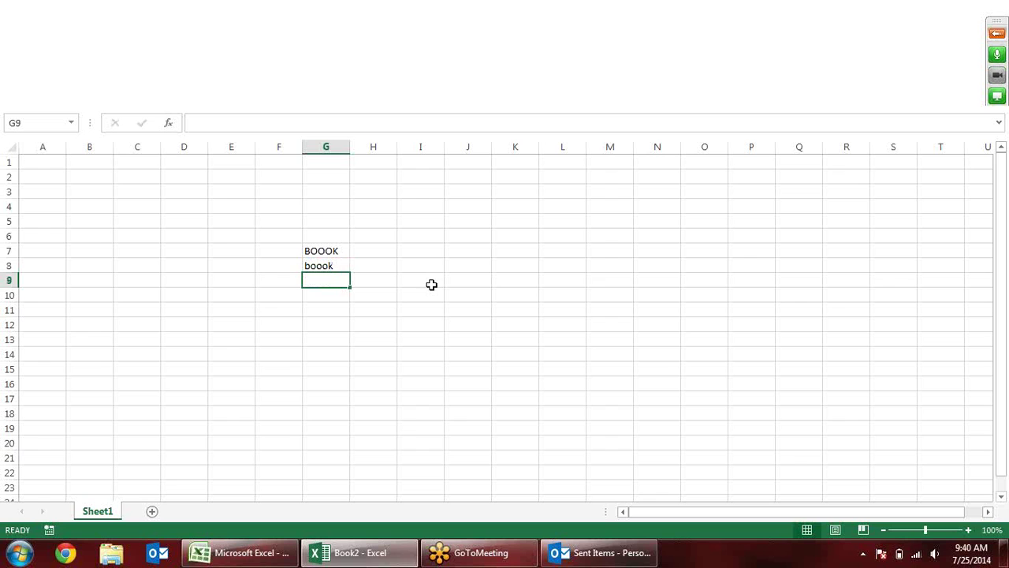
click(315, 16)
drag(331, 245, 346, 273)
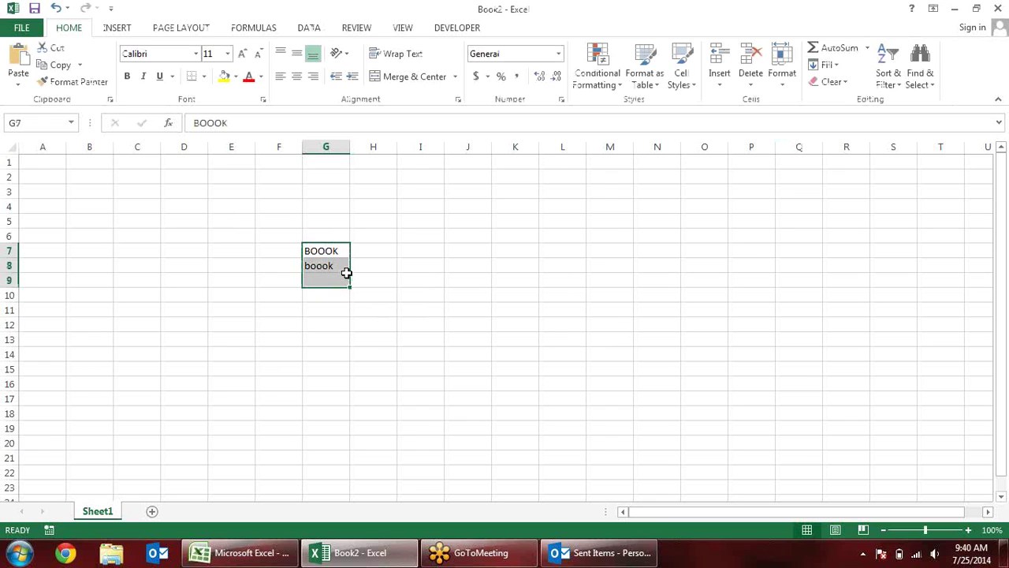
click(490, 264)
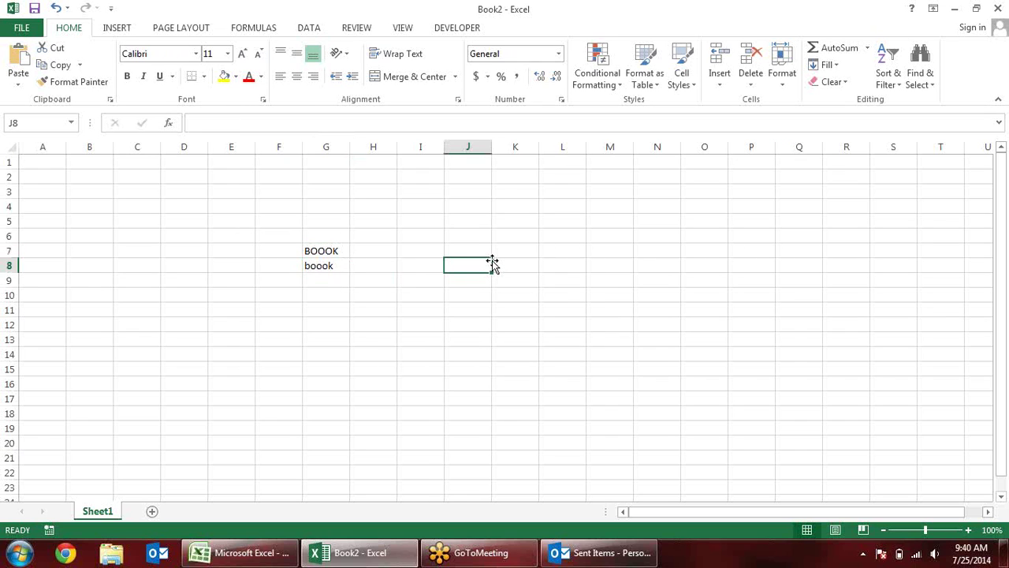
key(F7)
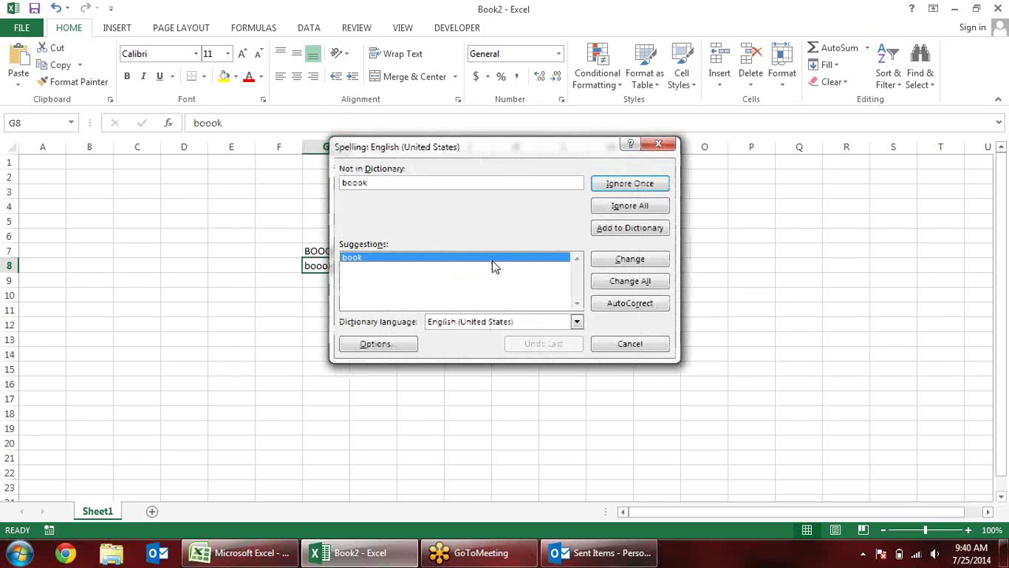
drag(556, 145, 713, 130)
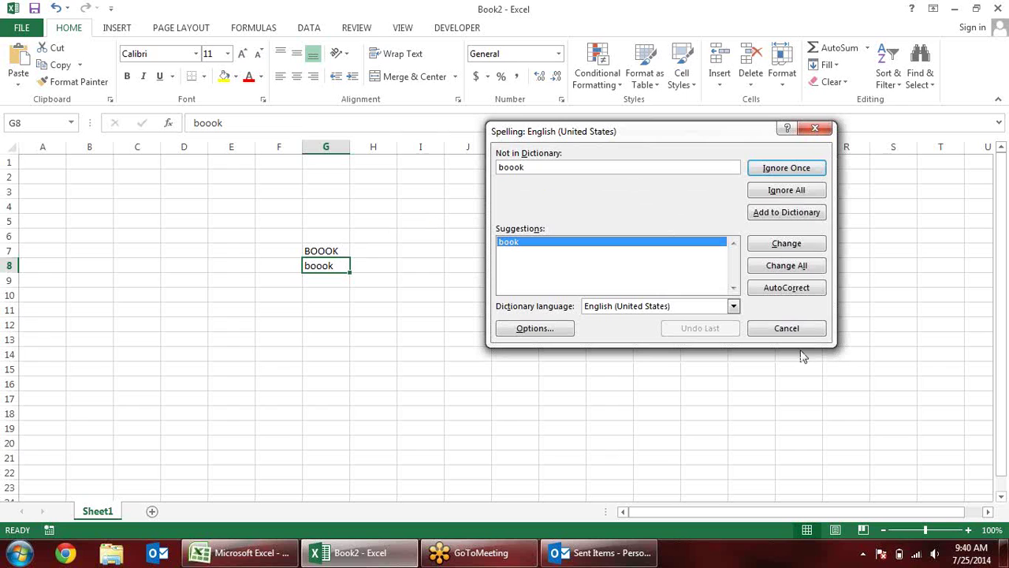
click(785, 329)
click(322, 251)
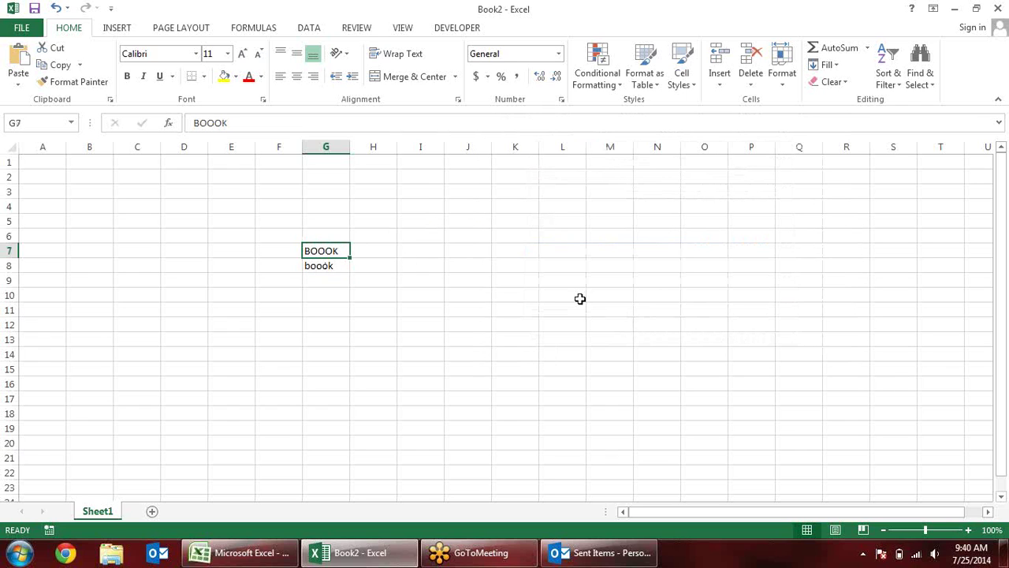
key(F7)
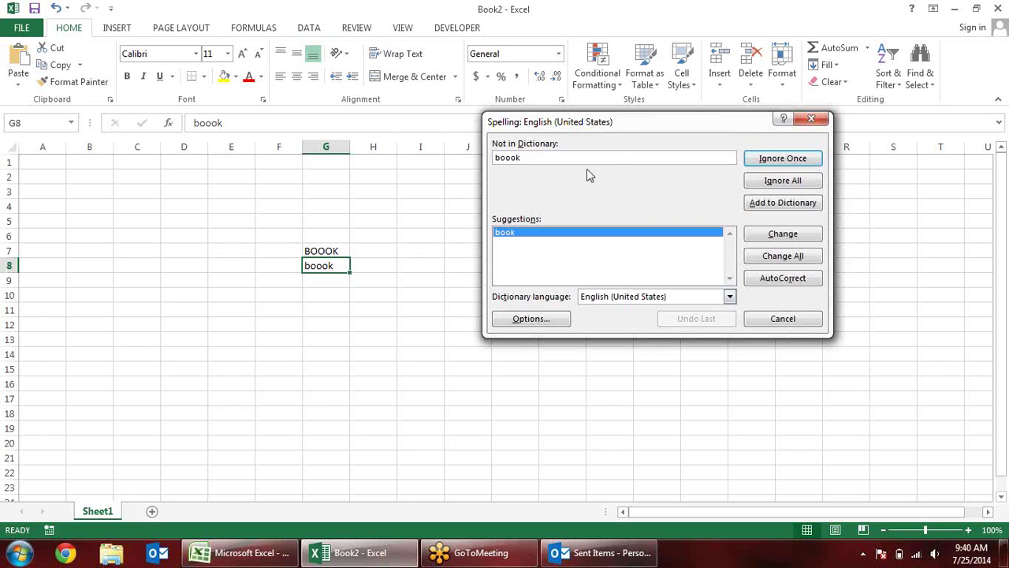
- Uncheck 'Ignore words in UPPERCASE' in Proofing options and spell-check BOOOK in G7 with F7
click(812, 118)
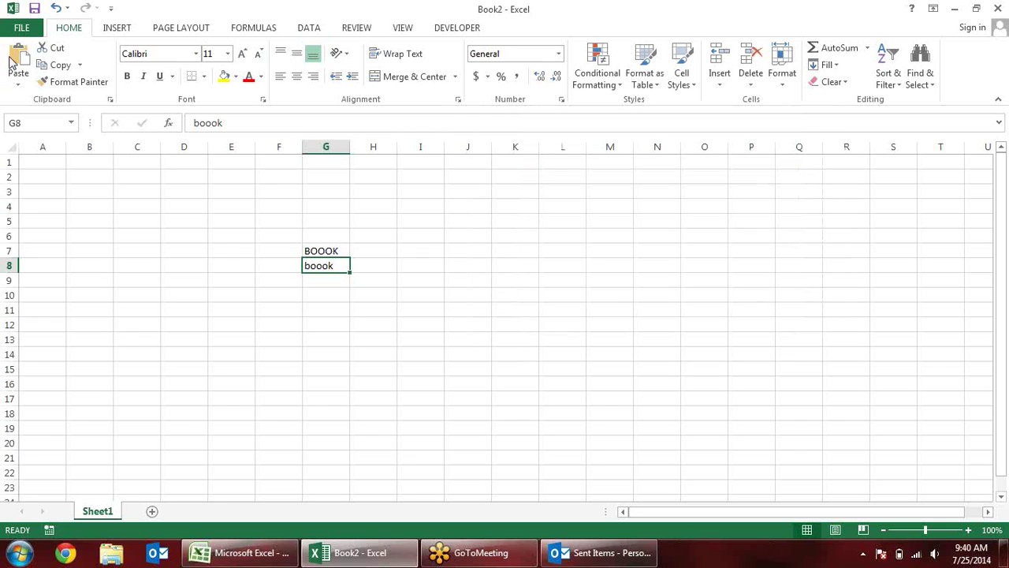
click(21, 28)
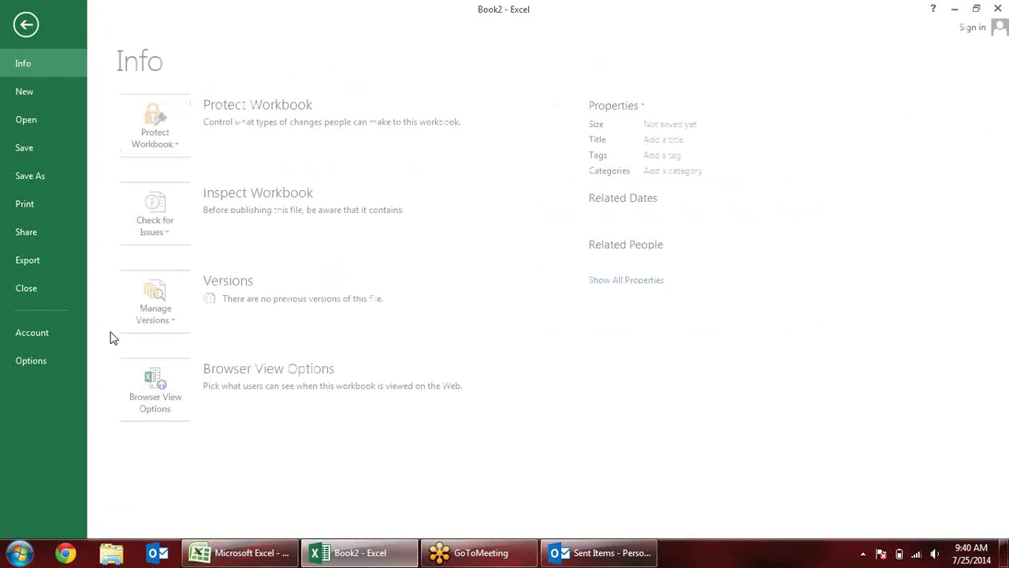
click(43, 356)
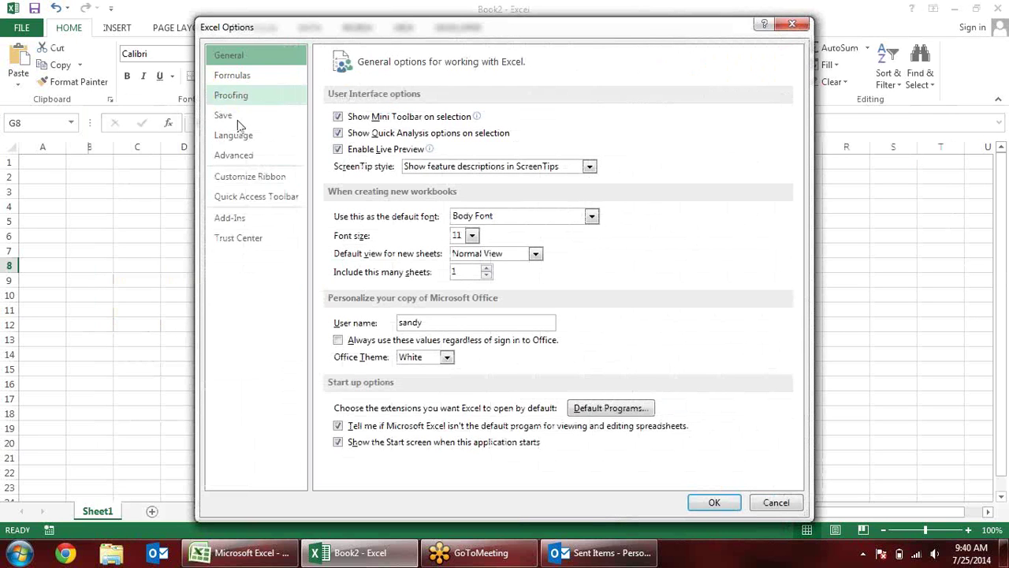
click(244, 101)
drag(337, 27, 519, 66)
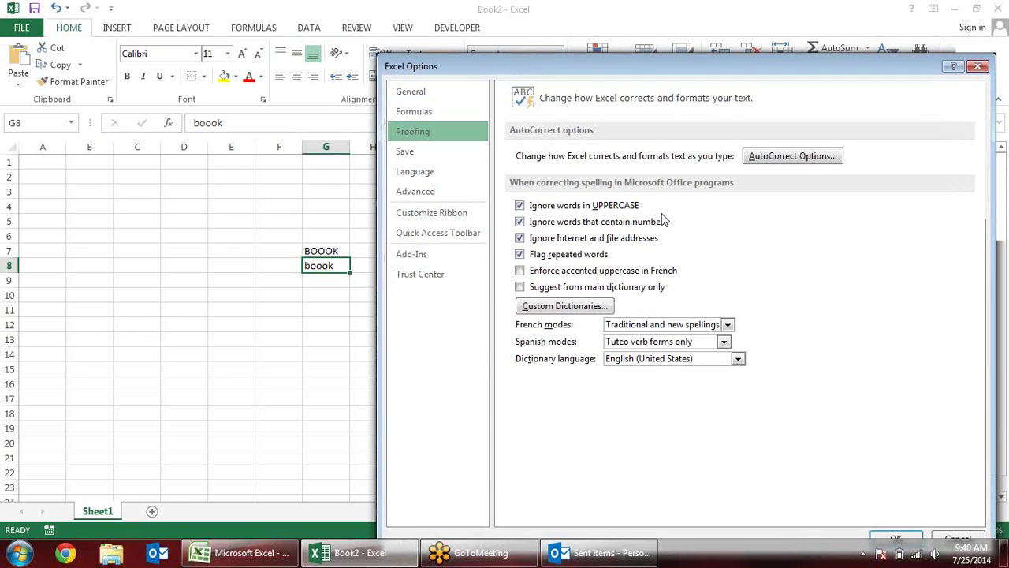
click(527, 207)
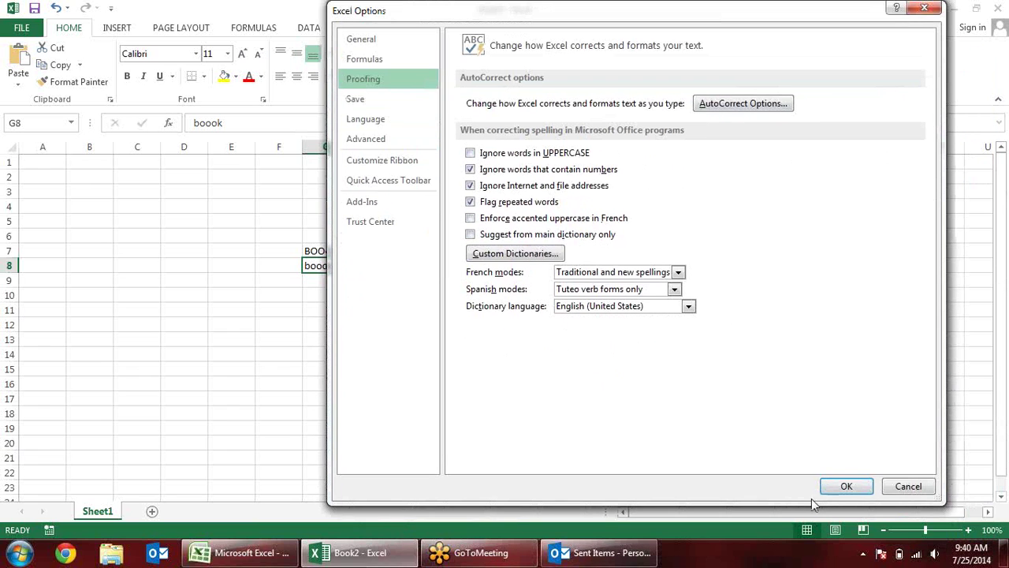
click(844, 486)
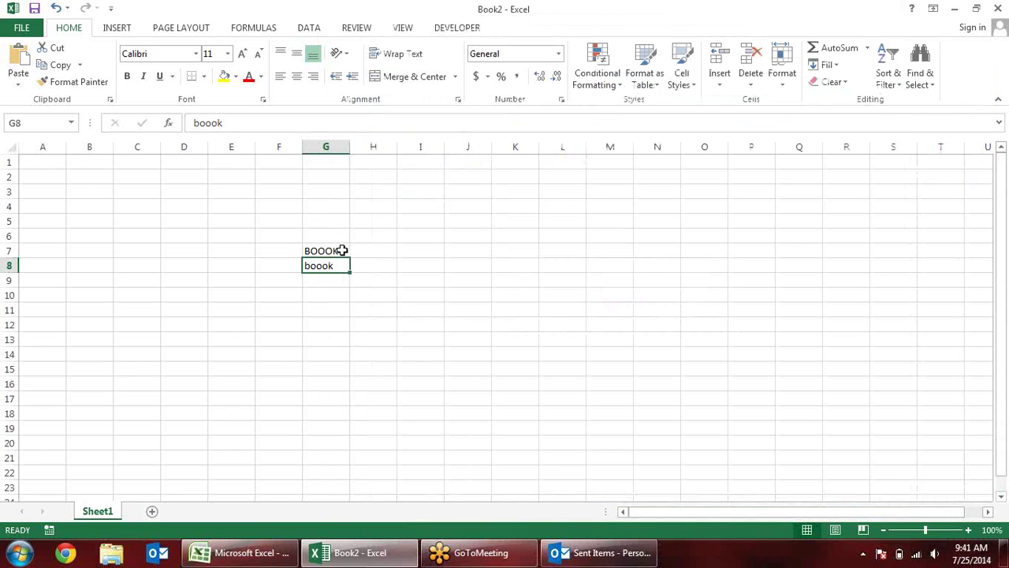
click(341, 250)
key(F7)
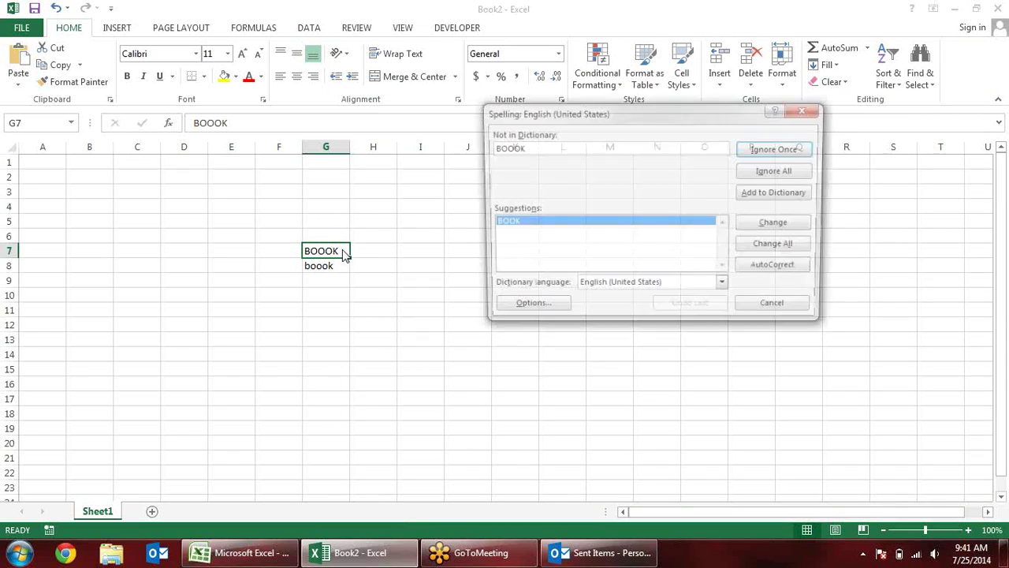
click(807, 109)
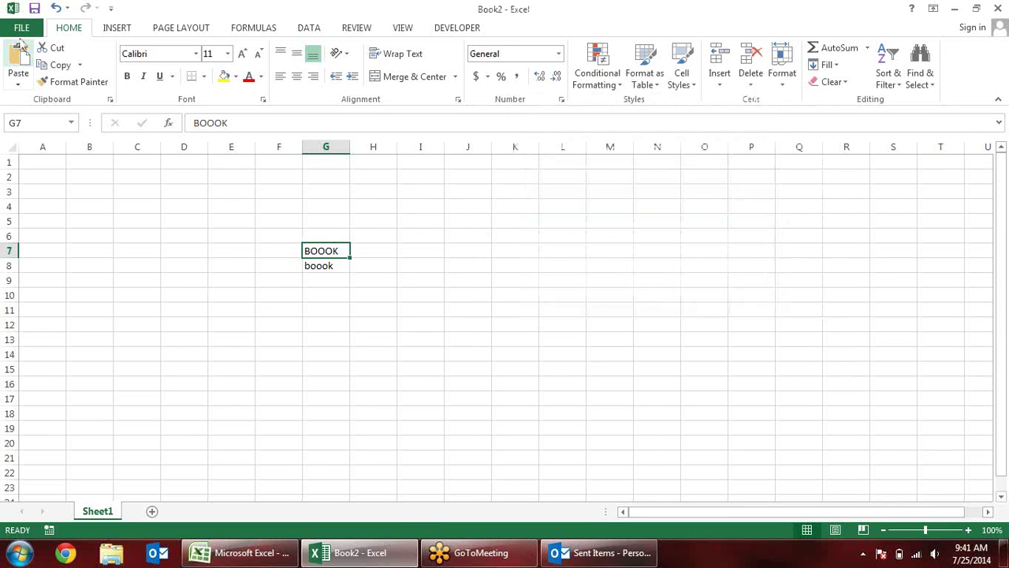
- Close Book2 without saving and select cell I12 back in Excel 2007
click(22, 27)
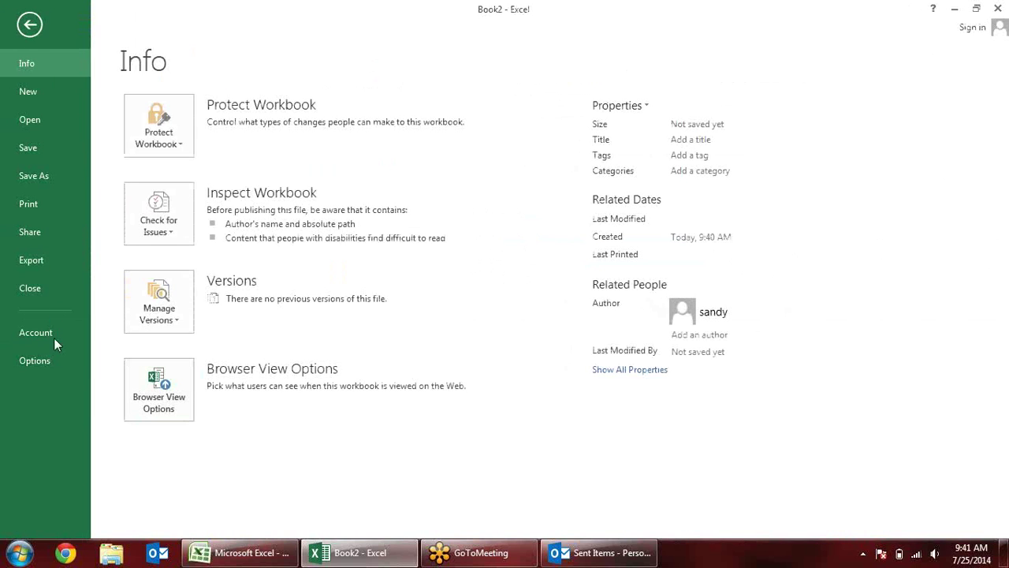
click(56, 361)
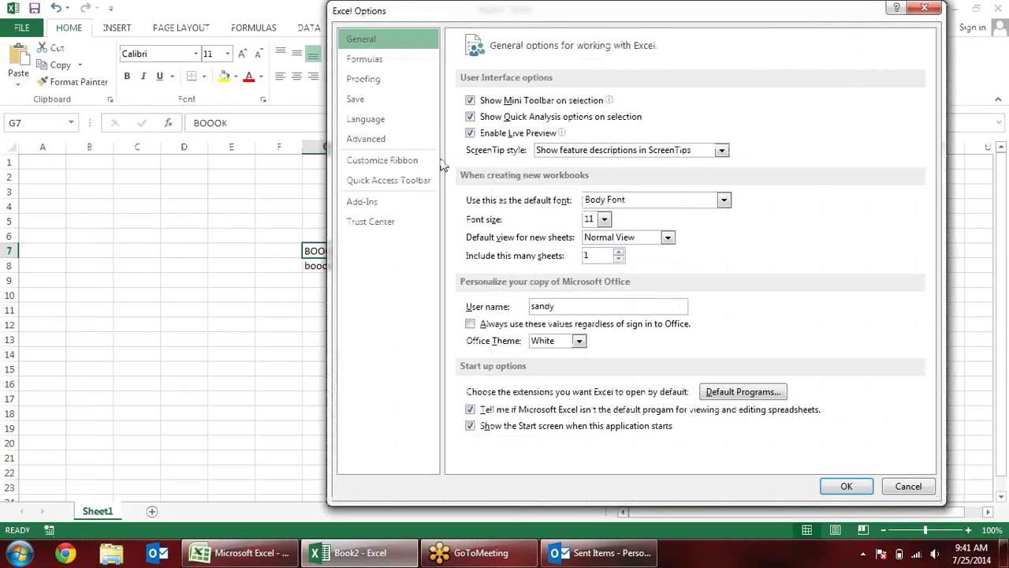
click(924, 10)
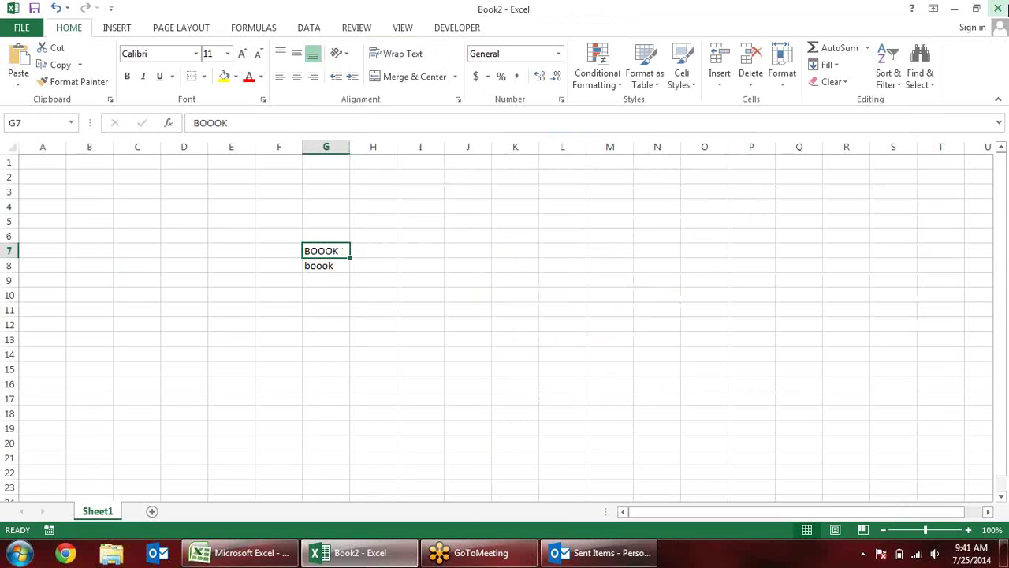
key(alt+F4)
click(500, 291)
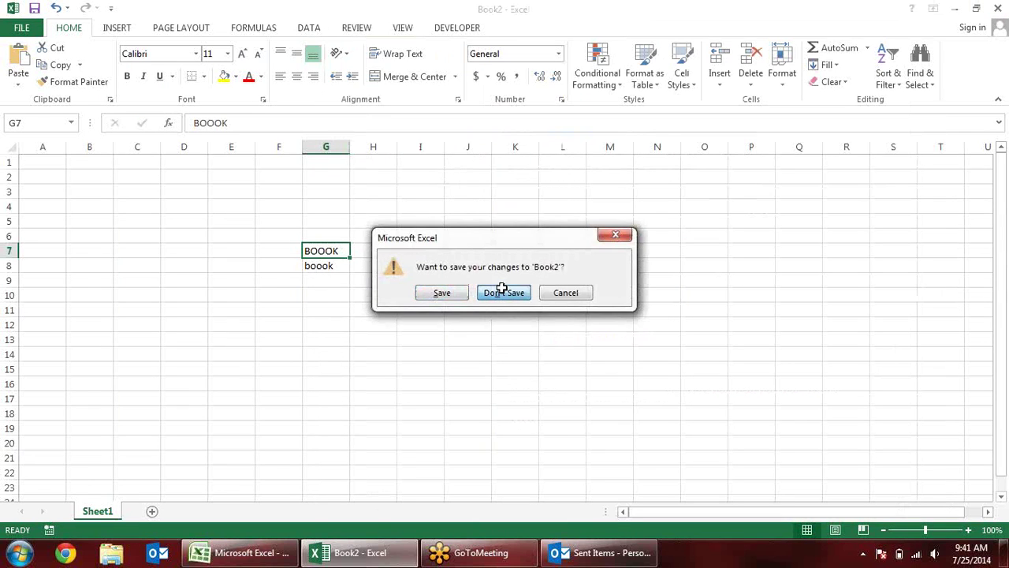
click(559, 322)
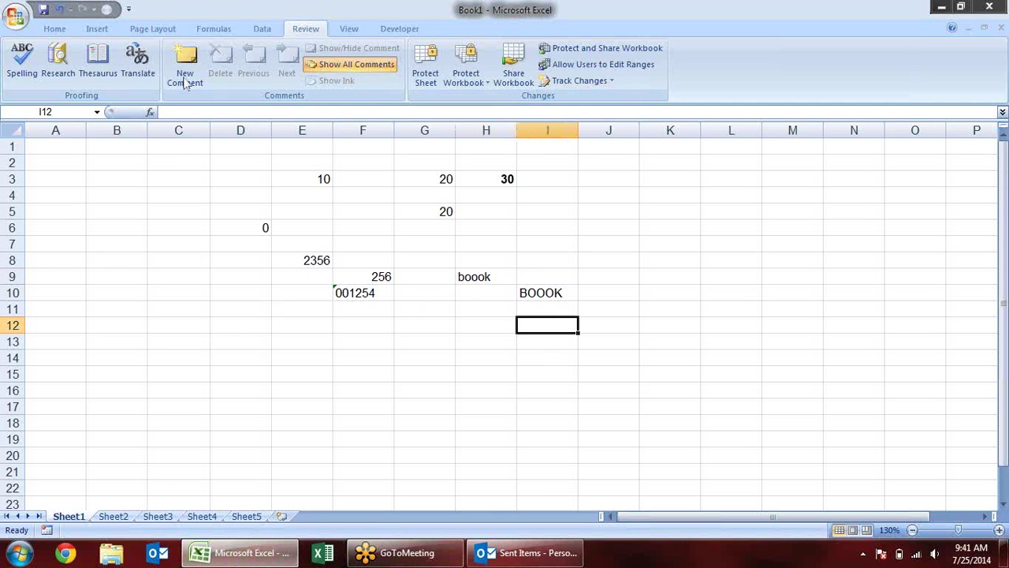
- Enter (c), (r), ss and sk in I12:I15, with AutoCorrect producing © and ®
click(16, 18)
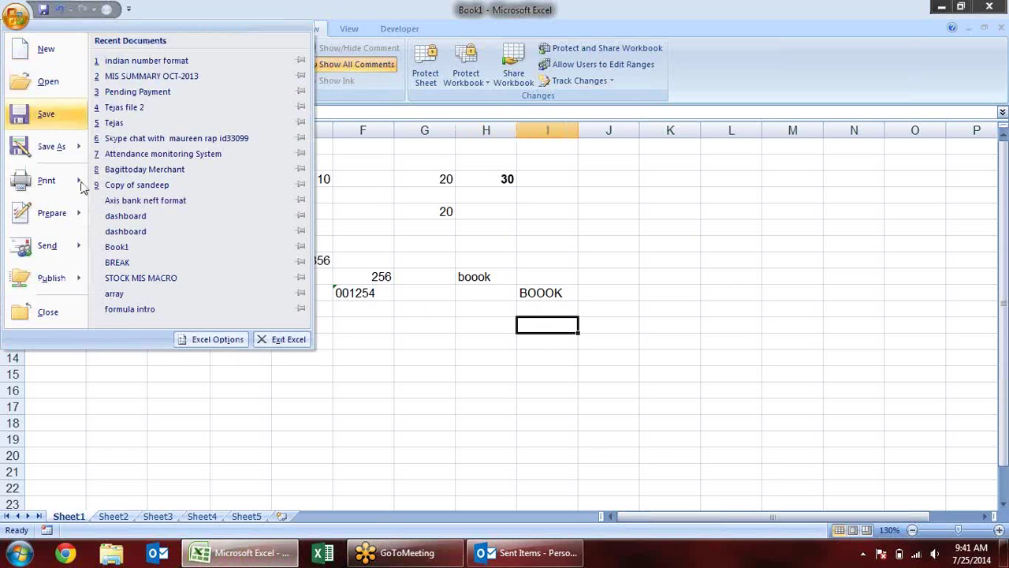
click(409, 357)
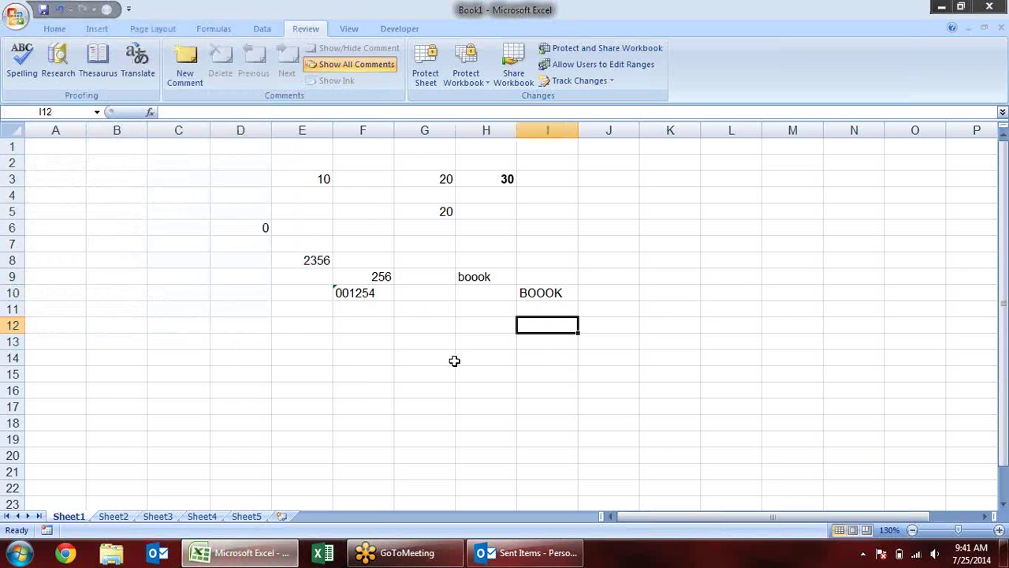
text((c)
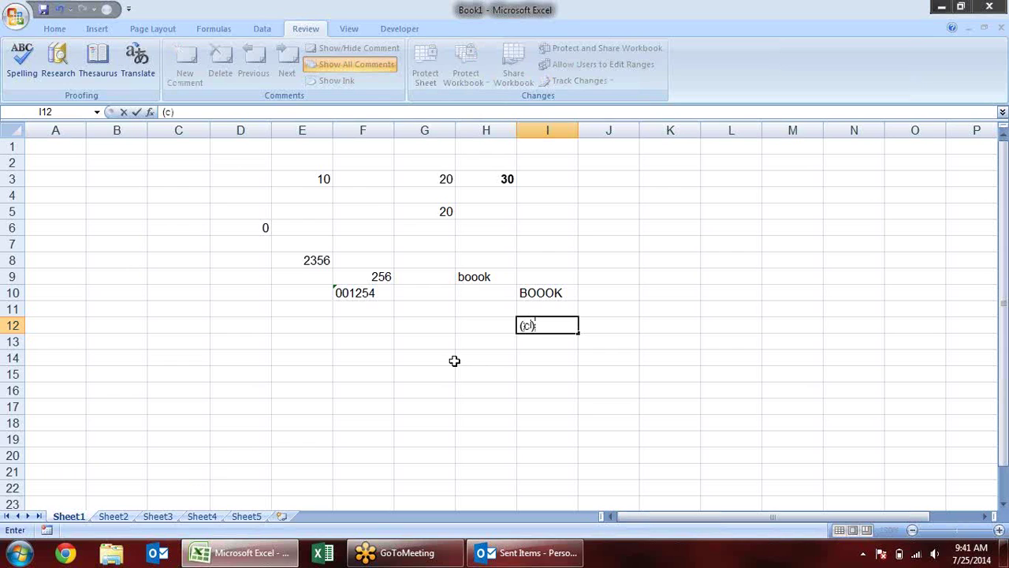
text())
key(Return)
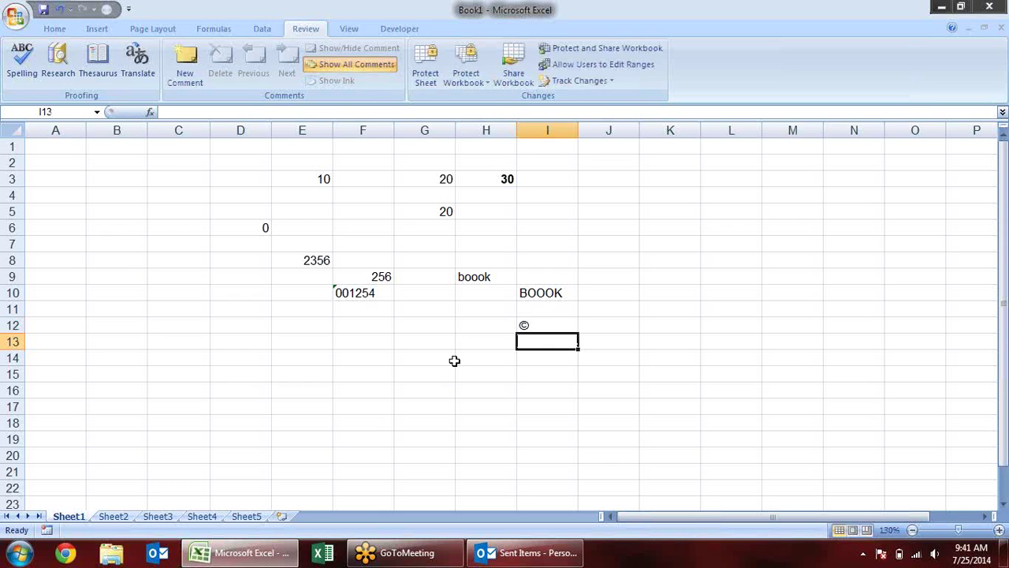
text(()
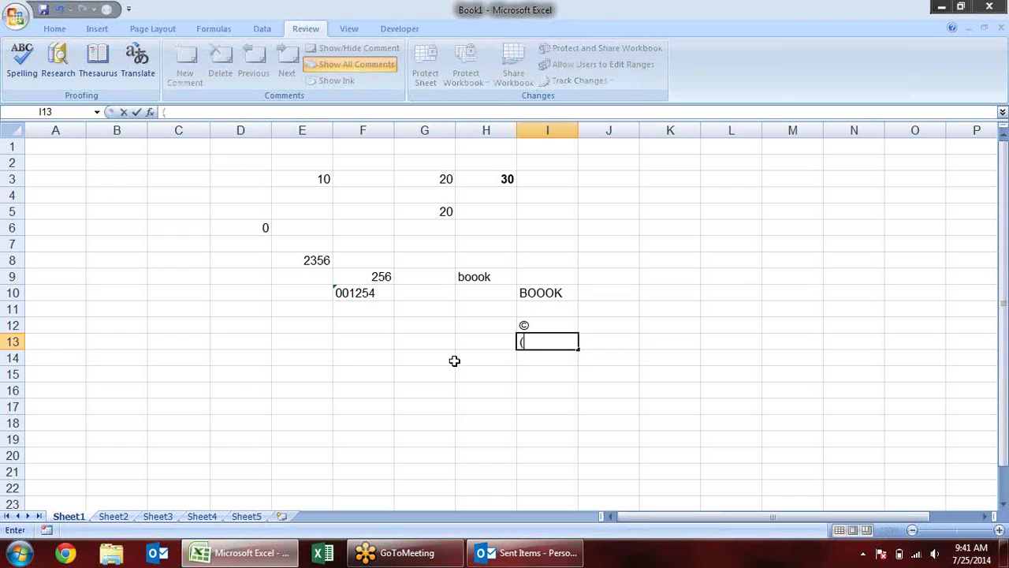
text(r))
key(Return)
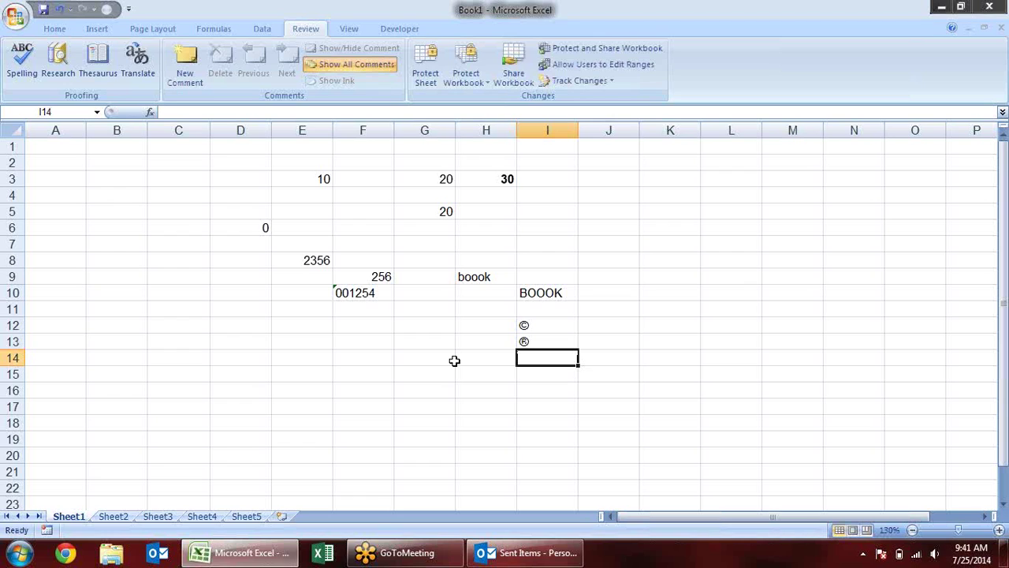
text(()
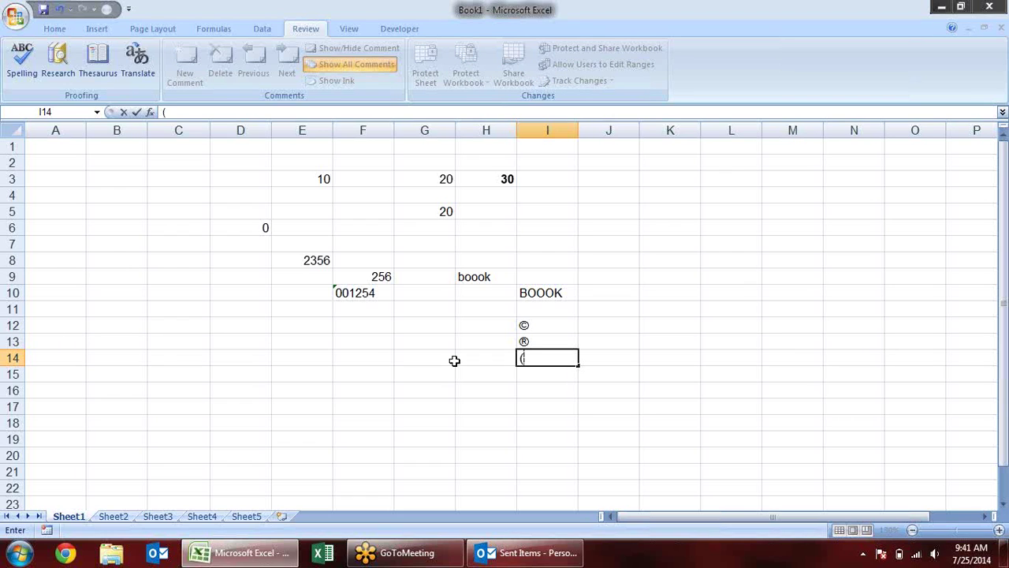
text(ss)
key(BackSpace)
key(BackSpace)
key(BackSpace)
text(ss)
key(Return)
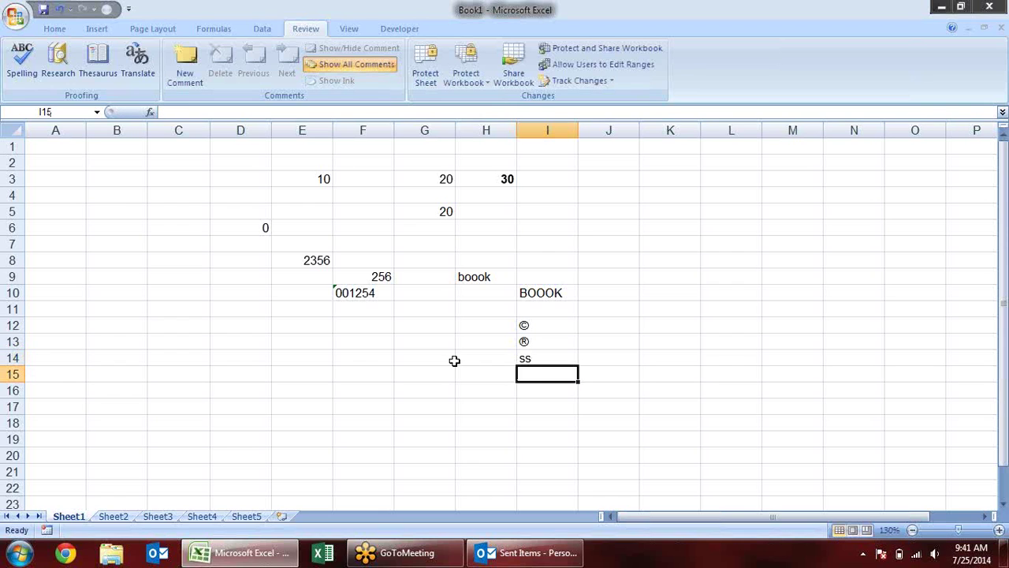
text(sk)
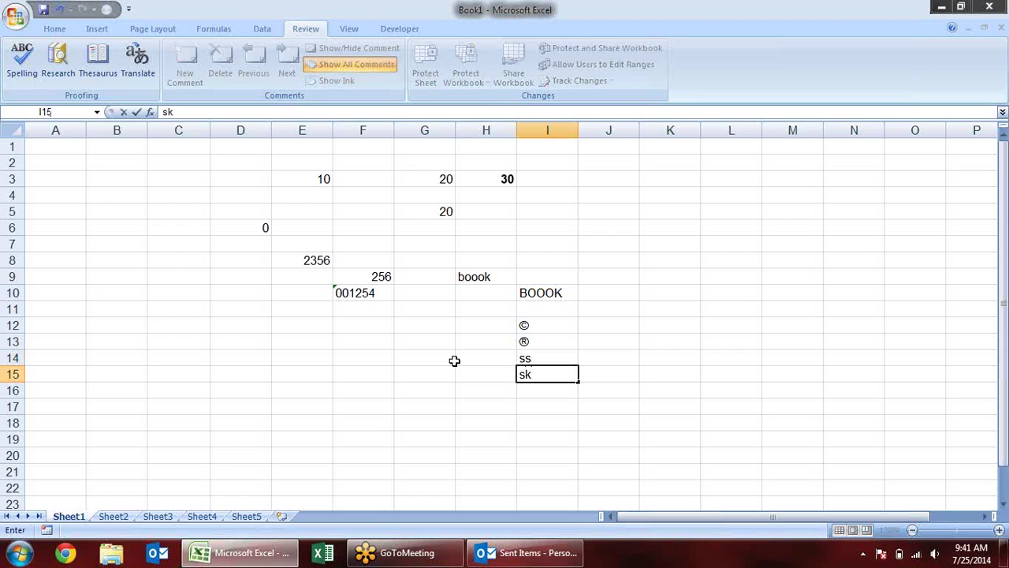
key(Return)
- Select I12:I15 and delete the four test entries
key(Up)
key(Up)
key(Up)
key(Up)
key(Up)
key(Up)
key(Up)
key(Down)
key(Down)
key(Down)
key(Down)
key(Down)
key(Down)
key(Up)
key(Up)
key(Up)
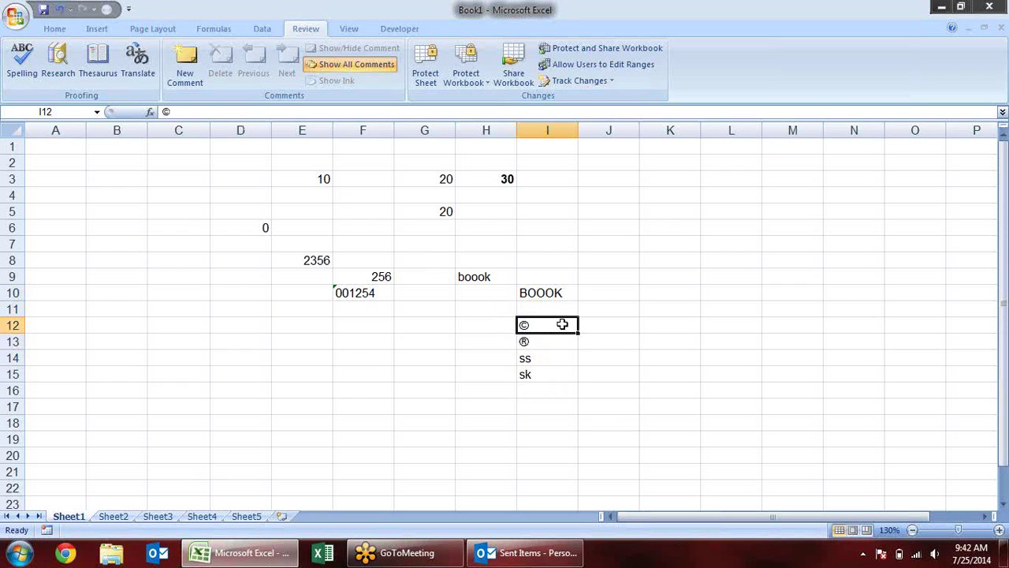
drag(558, 323, 557, 340)
click(523, 326)
click(557, 340)
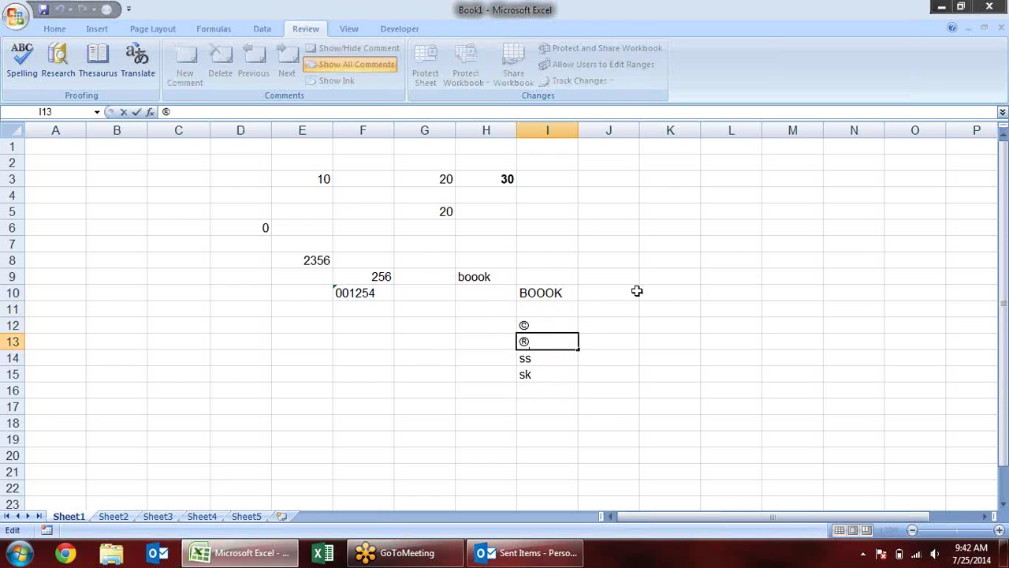
click(667, 306)
drag(577, 326, 573, 373)
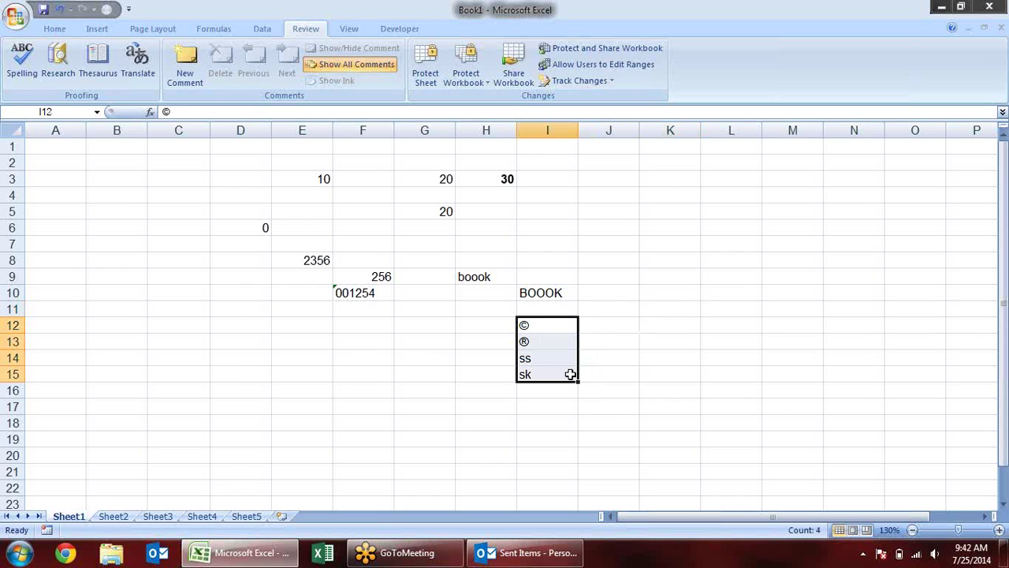
key(Delete)
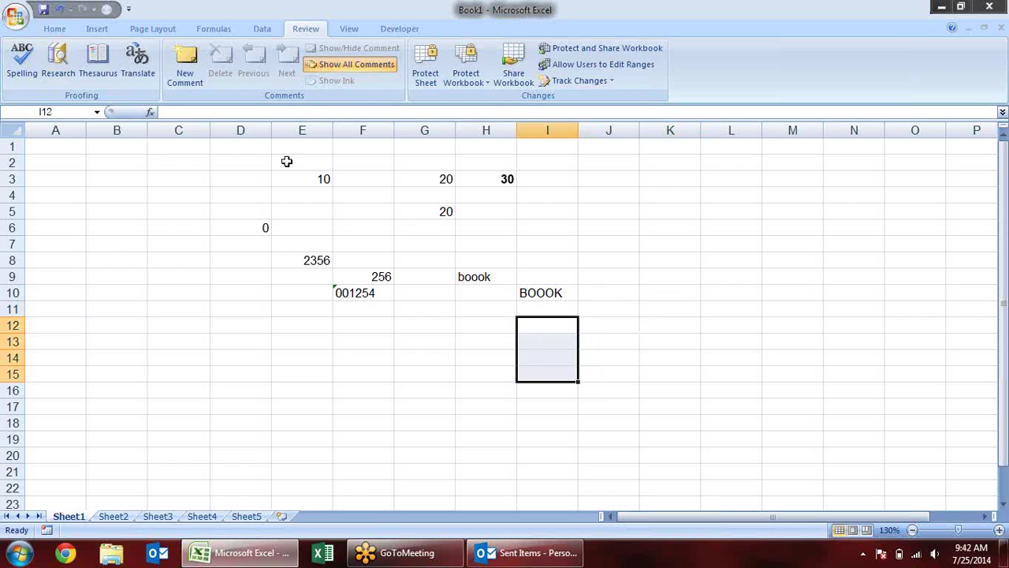
click(357, 313)
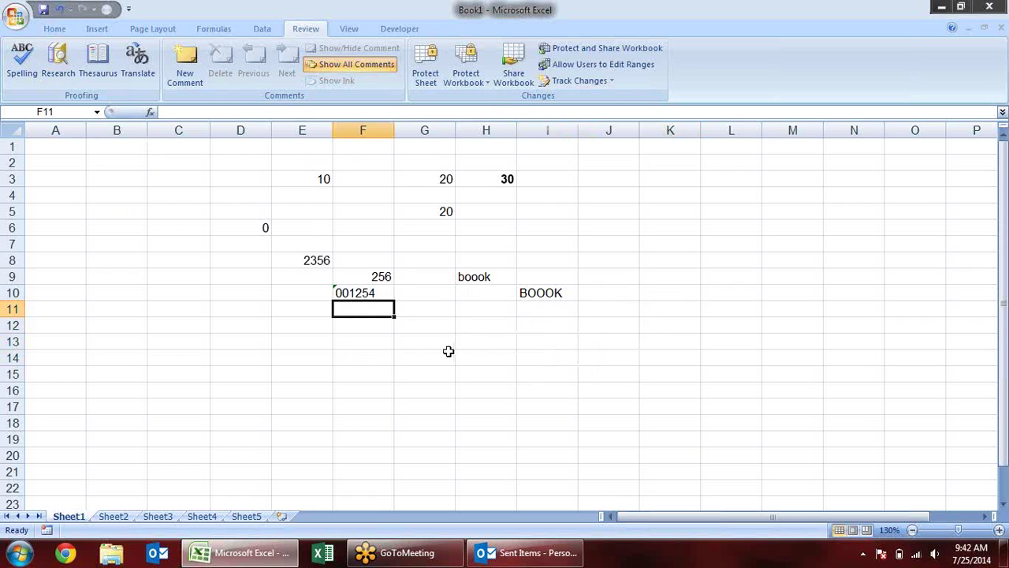
- Select G11 and bring up AutoCorrect Options from Excel Options > Proofing
click(418, 313)
click(16, 16)
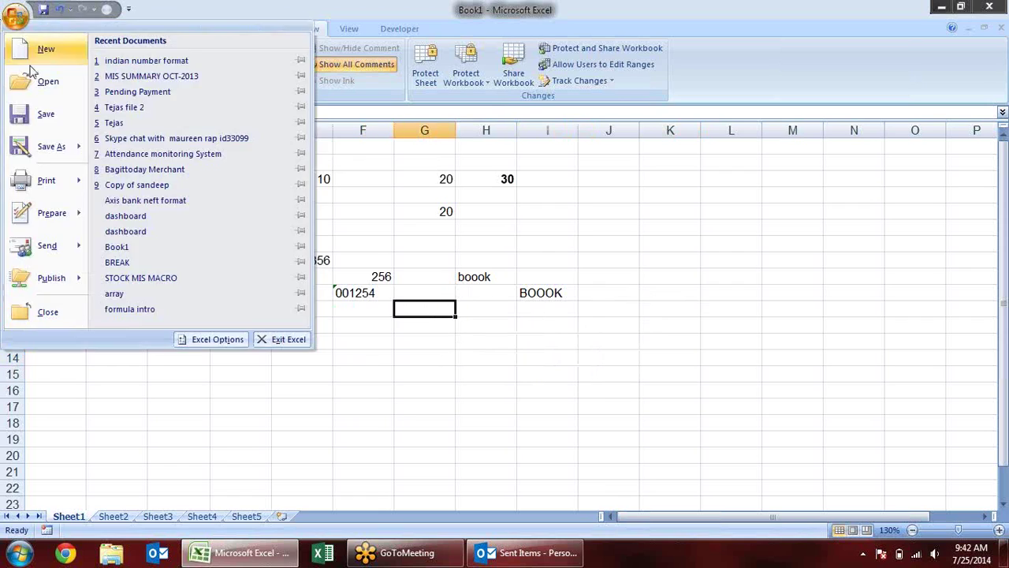
click(199, 339)
click(246, 82)
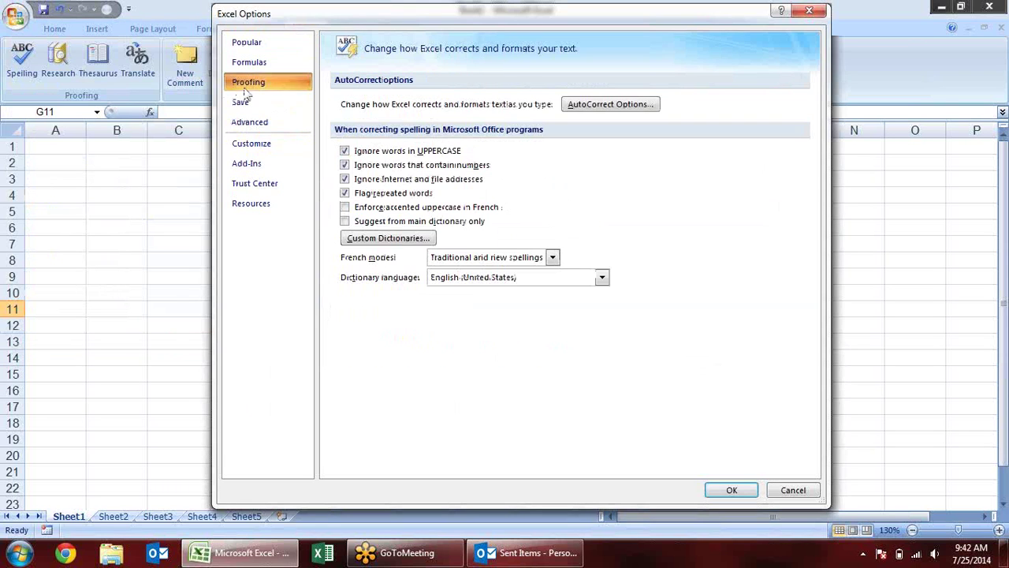
click(615, 110)
drag(606, 156, 411, 90)
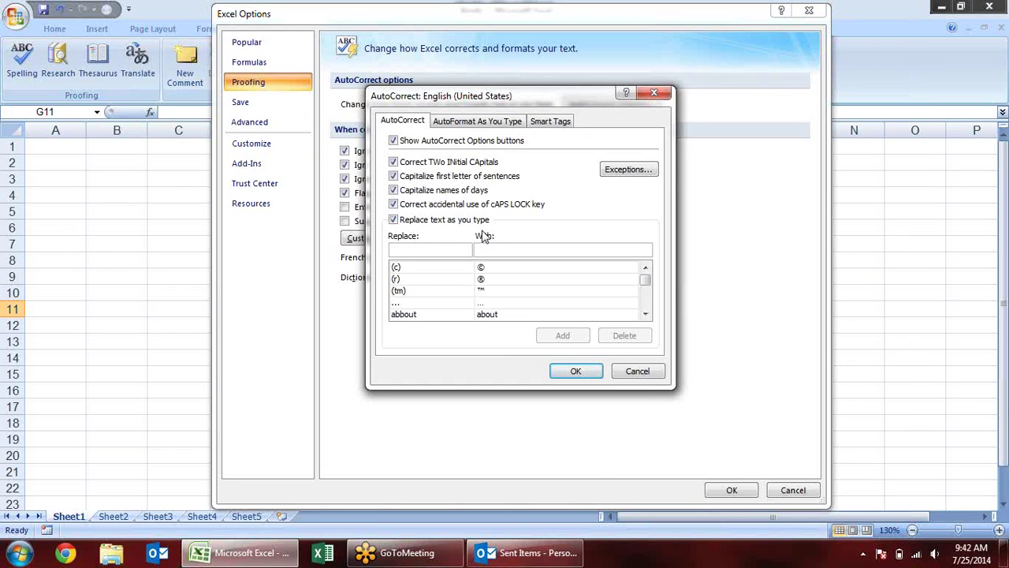
- Review the (r), (c) and (tm) entries, uncheck 'Replace text as you type', and confirm both dialogs
click(398, 280)
click(449, 269)
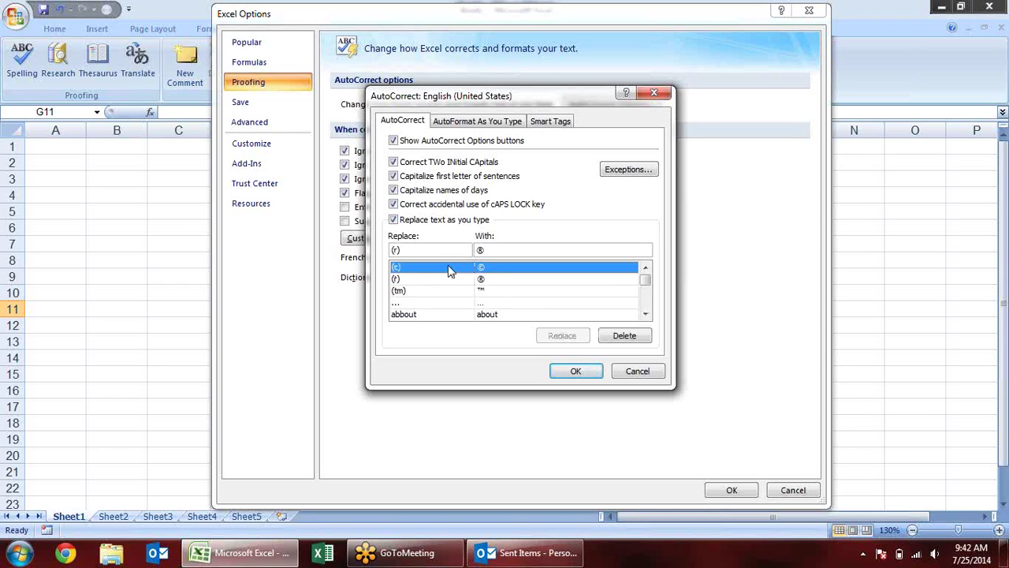
click(426, 292)
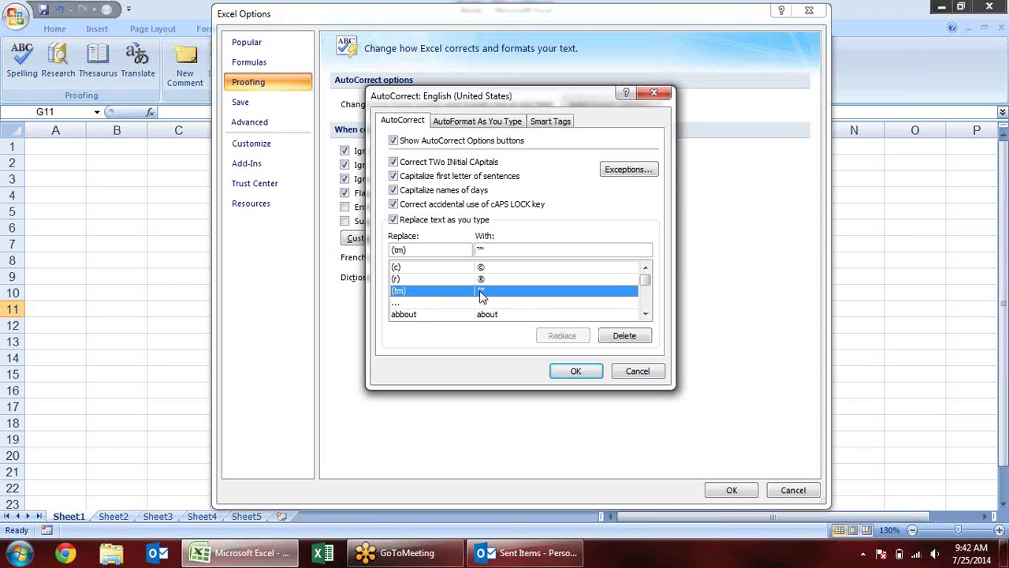
mouse_move(646, 280)
mouse_down()
mouse_move(653, 307)
mouse_move(648, 276)
mouse_up()
click(401, 222)
click(589, 377)
click(732, 489)
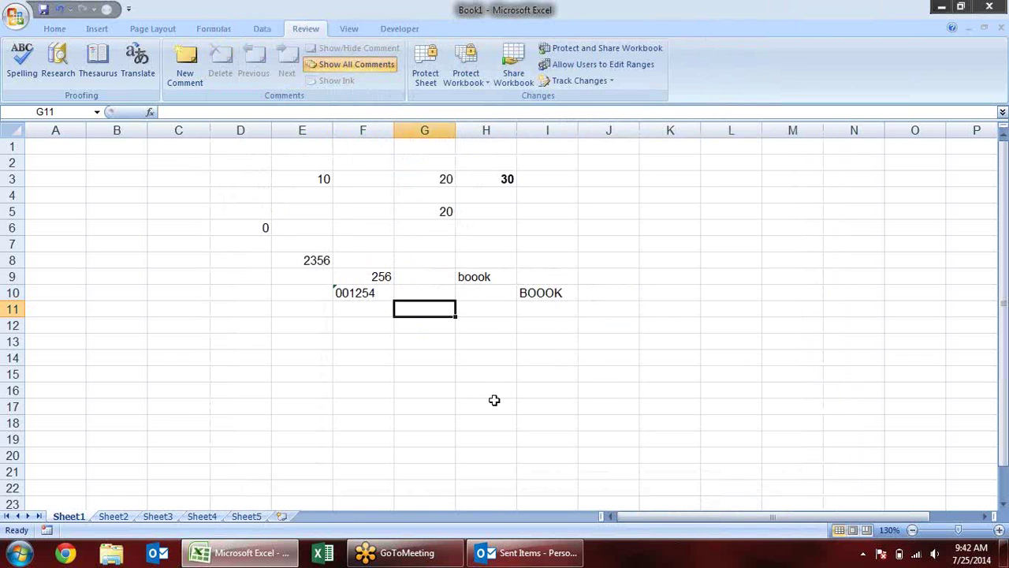
- Enter (c) in G11, fixing a stray bracket, and (r) in G12, both left unconverted
text((c()
key(shift+Up)
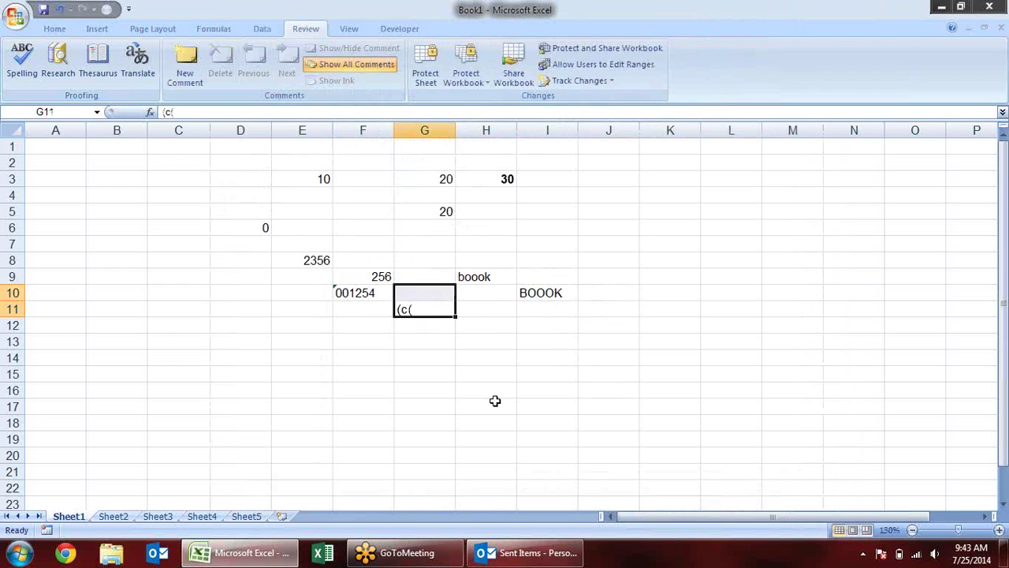
key(Down)
key(Up)
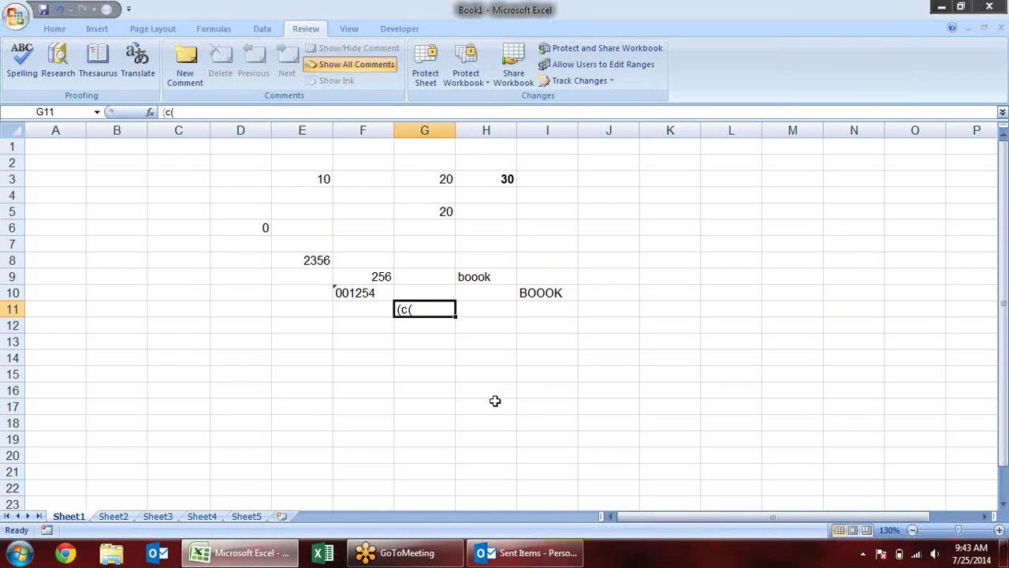
key(F2)
key(BackSpace)
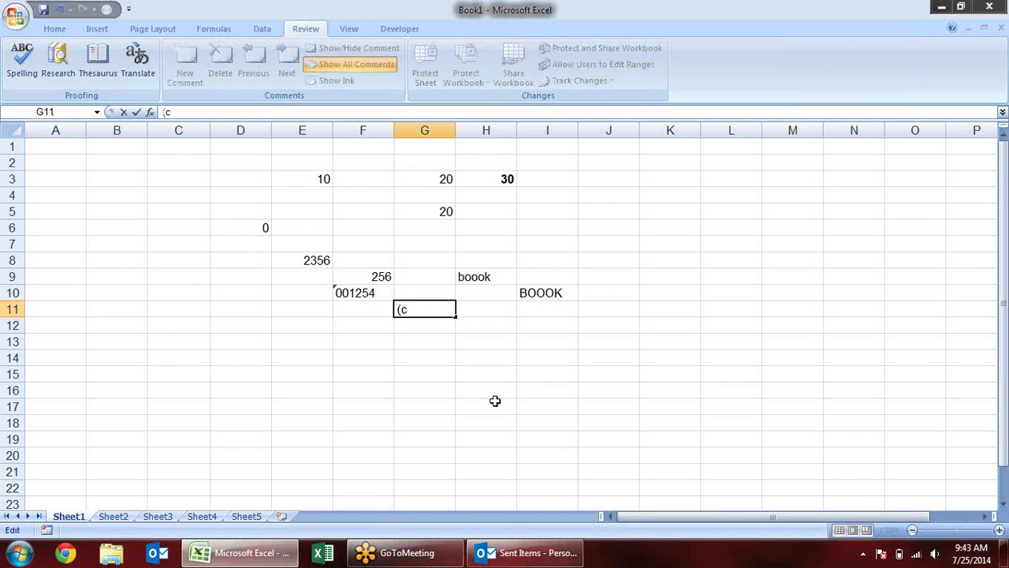
text())
key(Return)
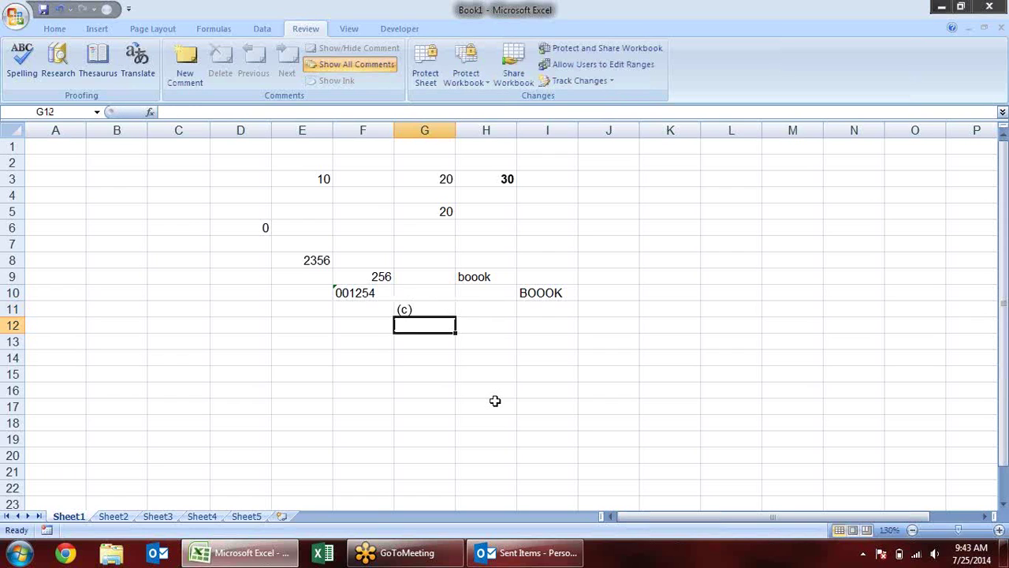
text((r))
key(Return)
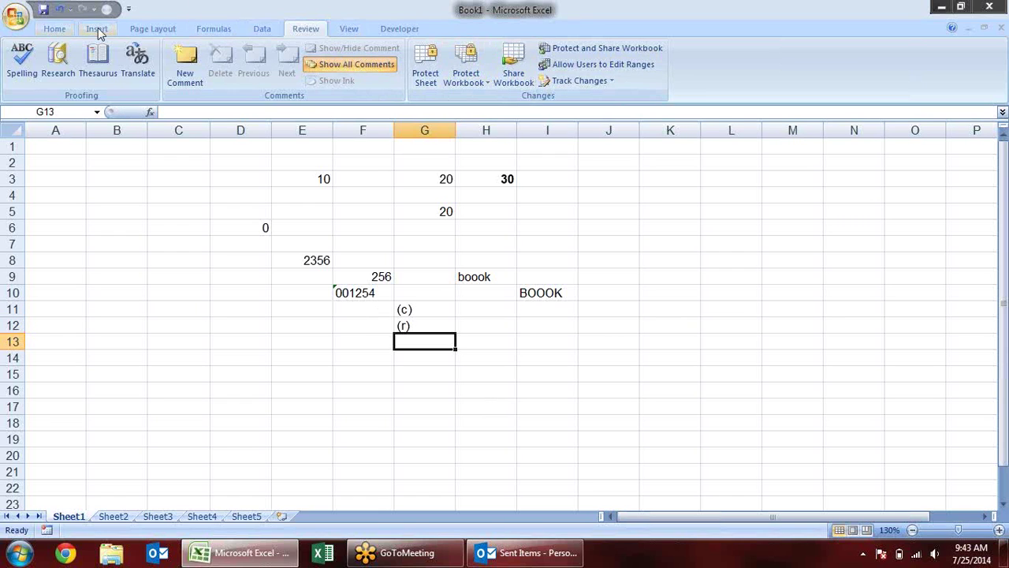
click(52, 29)
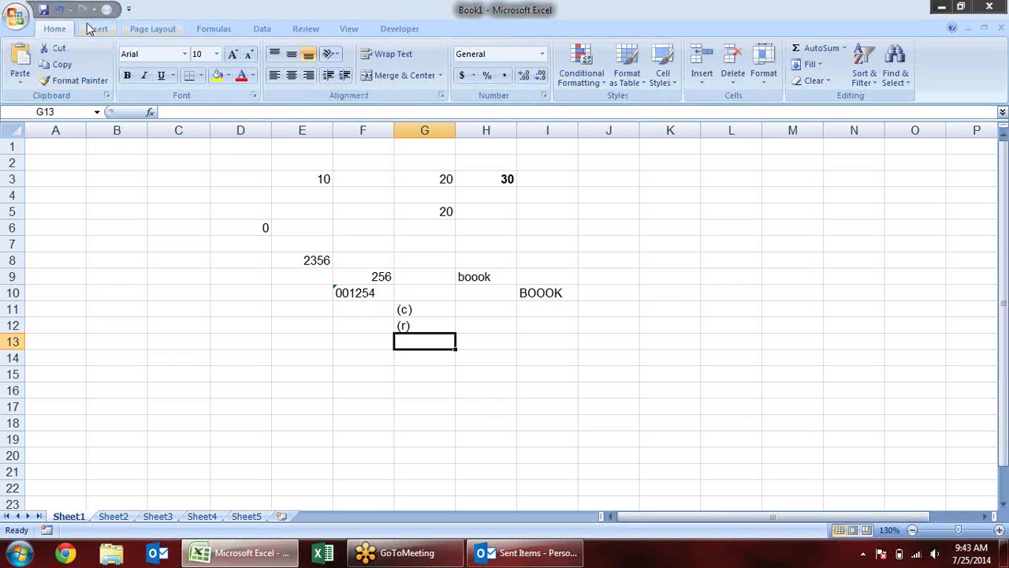
- Turn replace-text-as-you-type back on for the SS AutoCorrect entry and confirm the options
click(16, 15)
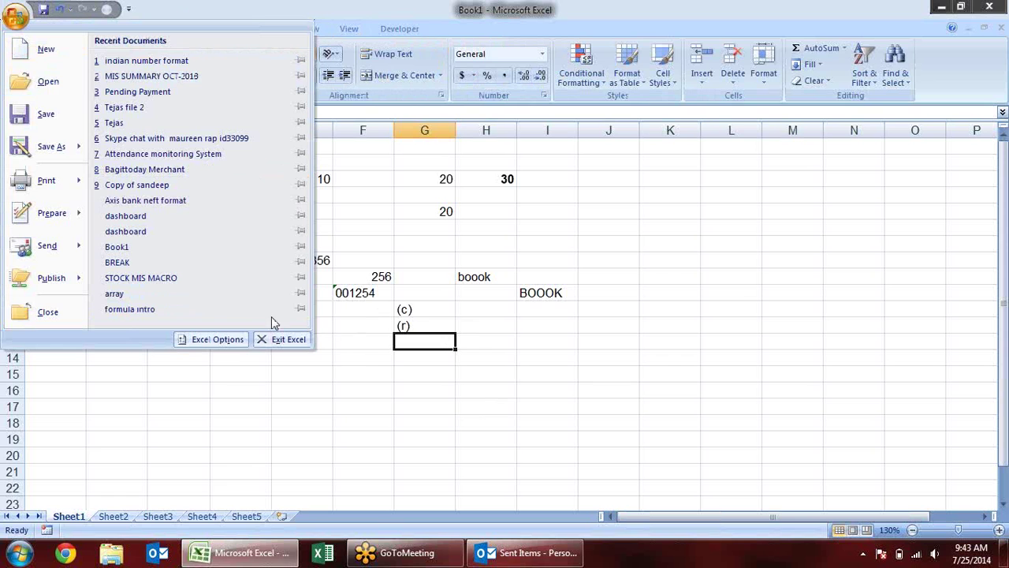
click(218, 341)
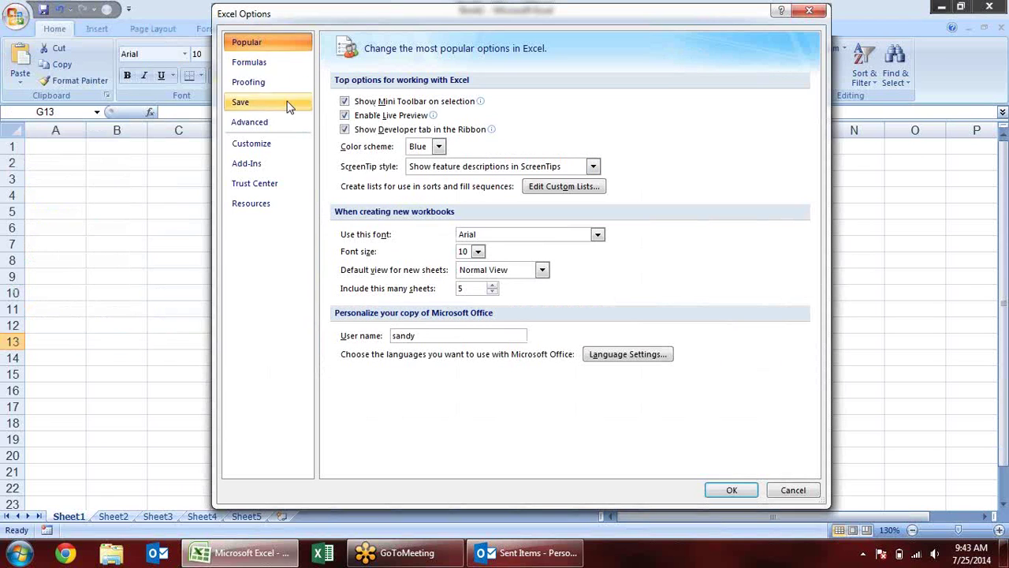
click(281, 88)
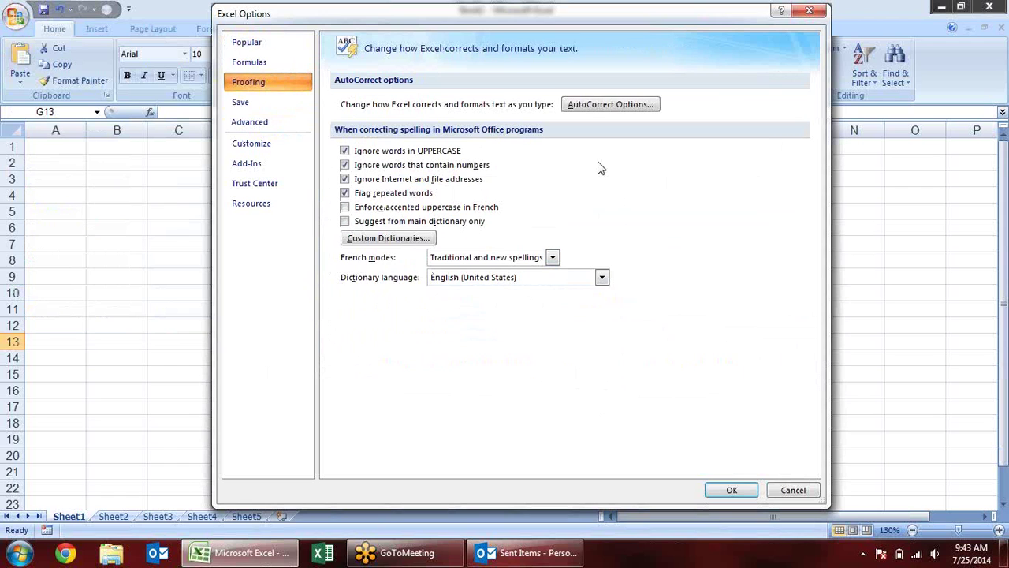
click(591, 108)
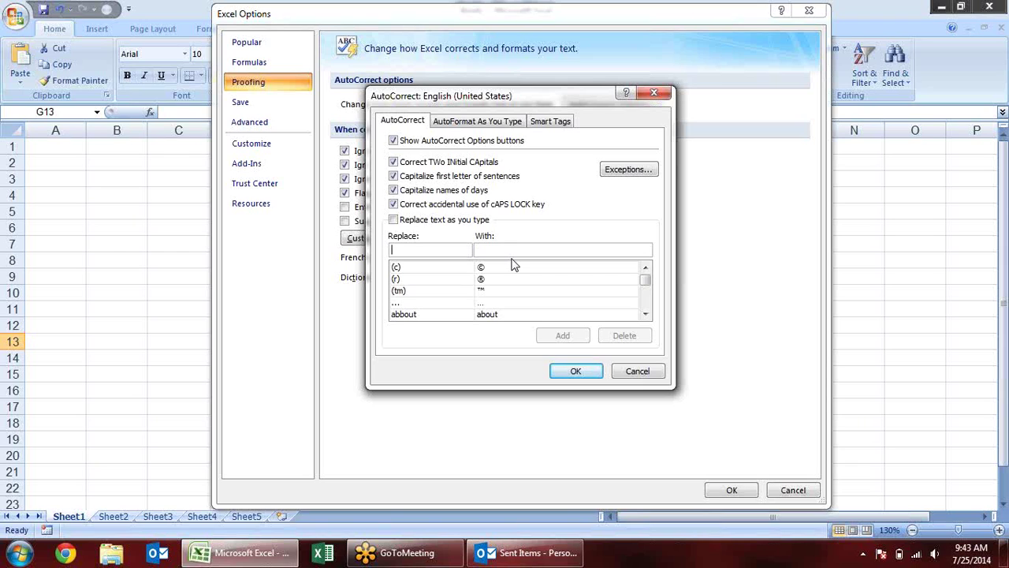
text(ss)
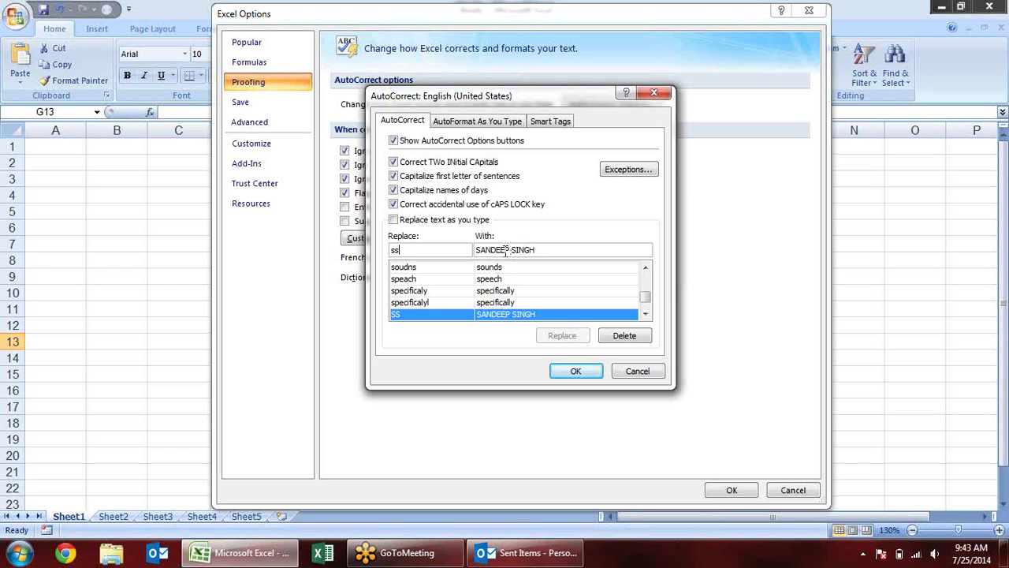
click(414, 221)
key(shift+Tab)
text(SS)
click(588, 372)
click(752, 495)
- Enter SS in G13 so it expands to the person's full name in capitals
text(SS)
key(Return)
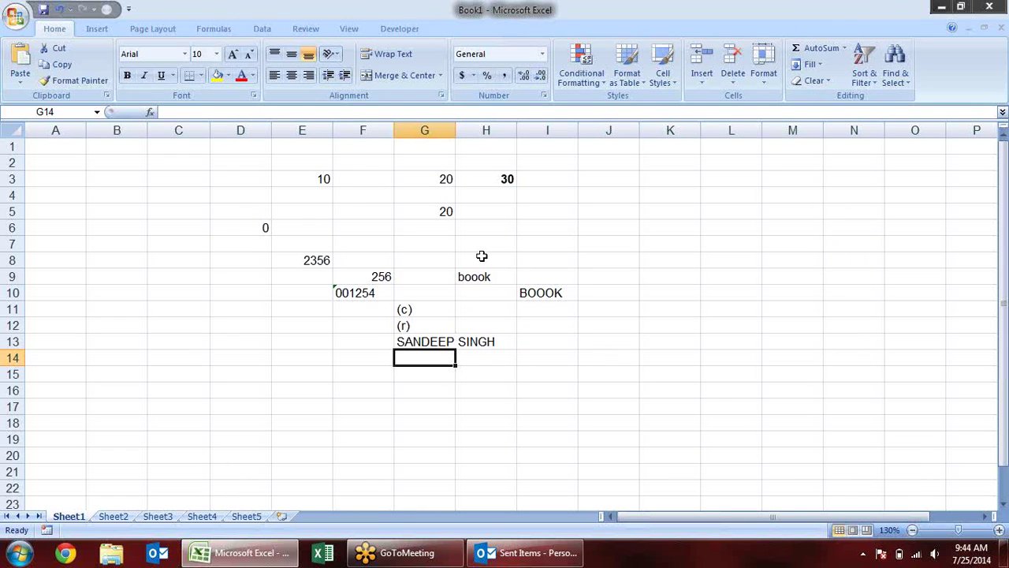
key(ctrl+1)
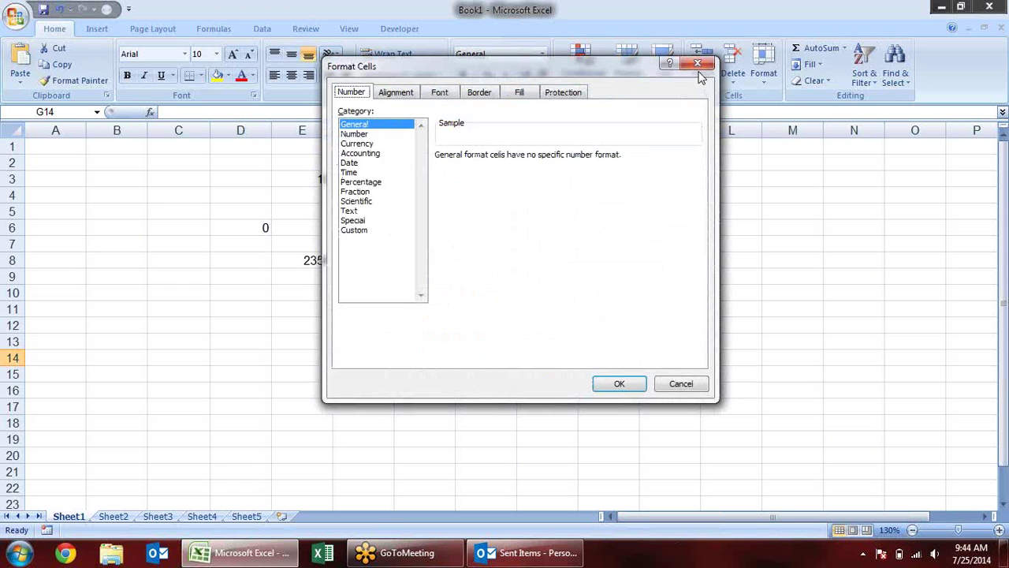
click(698, 65)
click(16, 15)
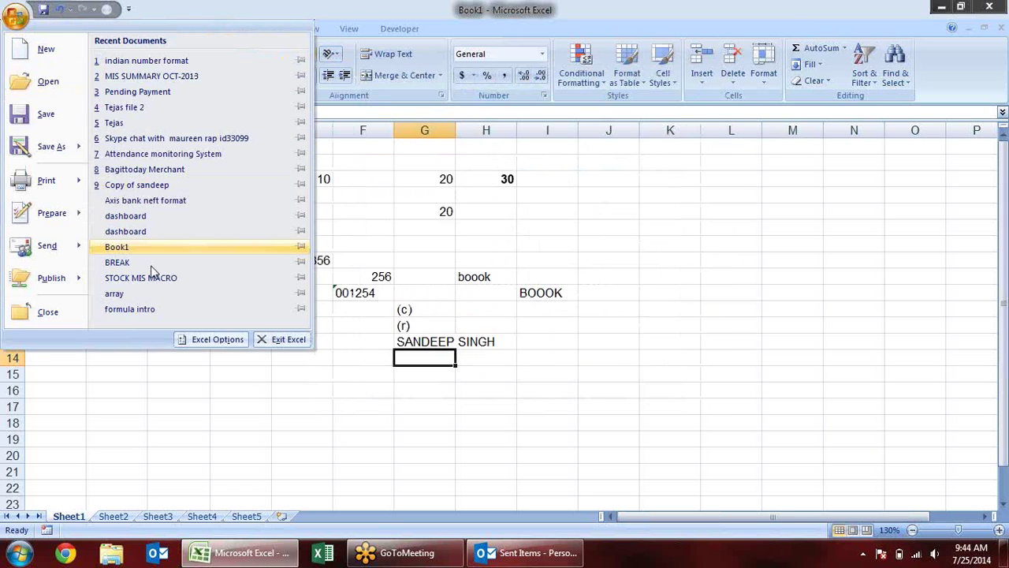
click(207, 337)
click(252, 83)
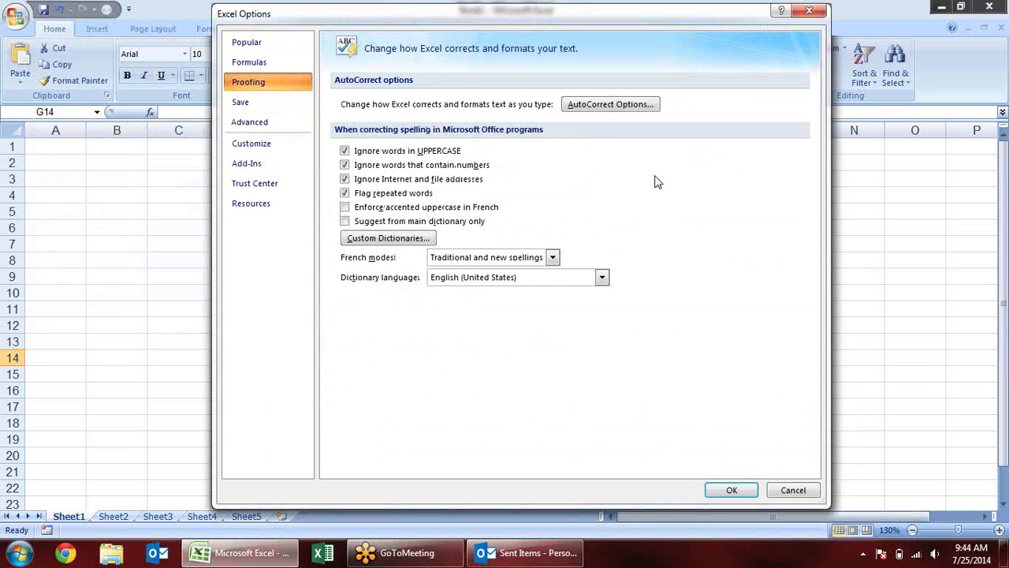
click(810, 9)
click(658, 323)
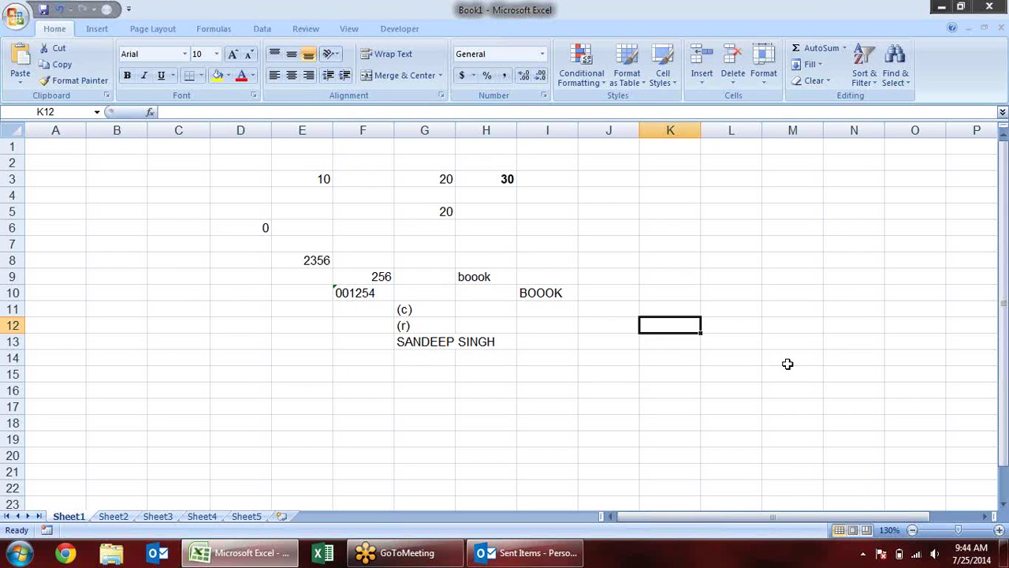
text(ww.g)
key(BackSpace)
key(BackSpace)
text(w.ggo)
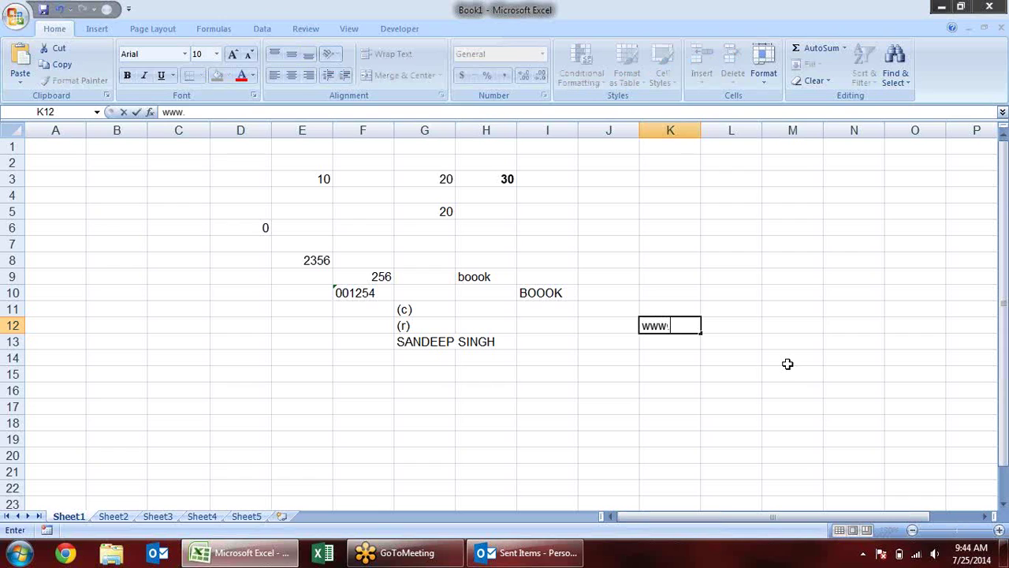
key(BackSpace)
key(BackSpace)
text(ool)
key(BackSpace)
text(gle)
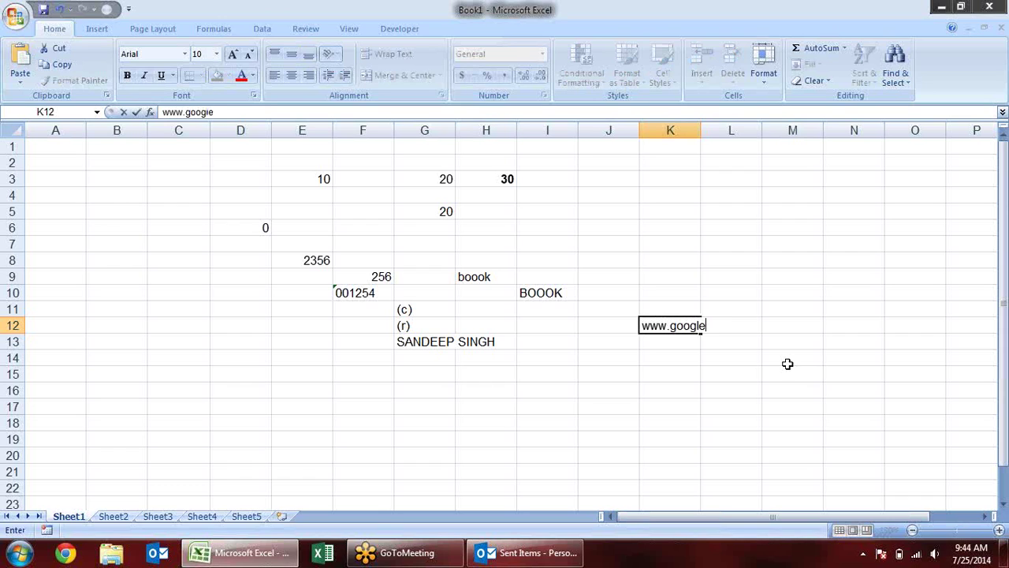
text(.com)
key(Return)
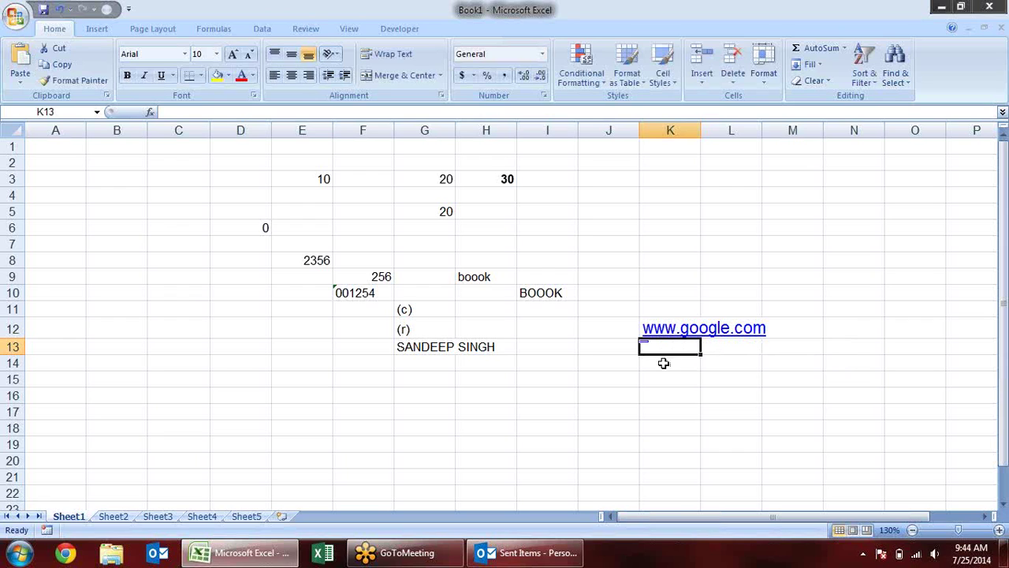
key(Up)
key(Up)
key(Down)
key(Down)
key(Right)
key(Right)
key(Left)
key(Left)
key(Up)
key(Up)
key(Down)
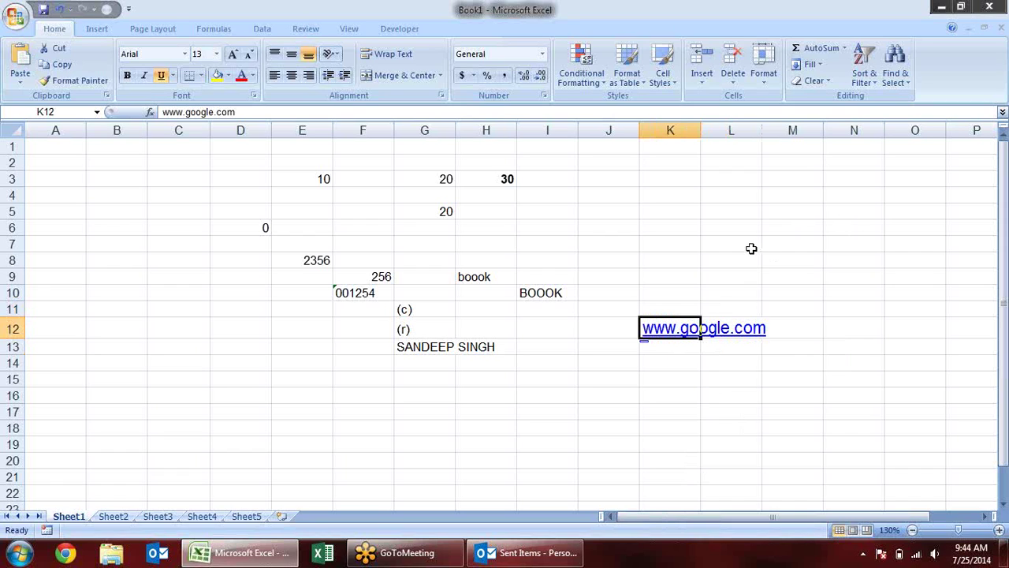
- Select J2 and bring up the Excel Options window
click(618, 160)
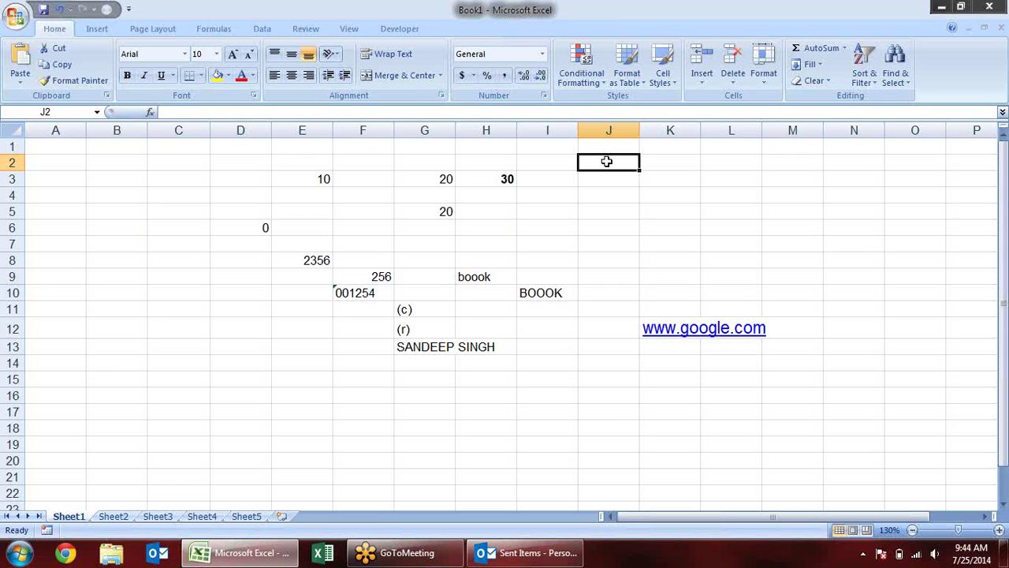
click(15, 16)
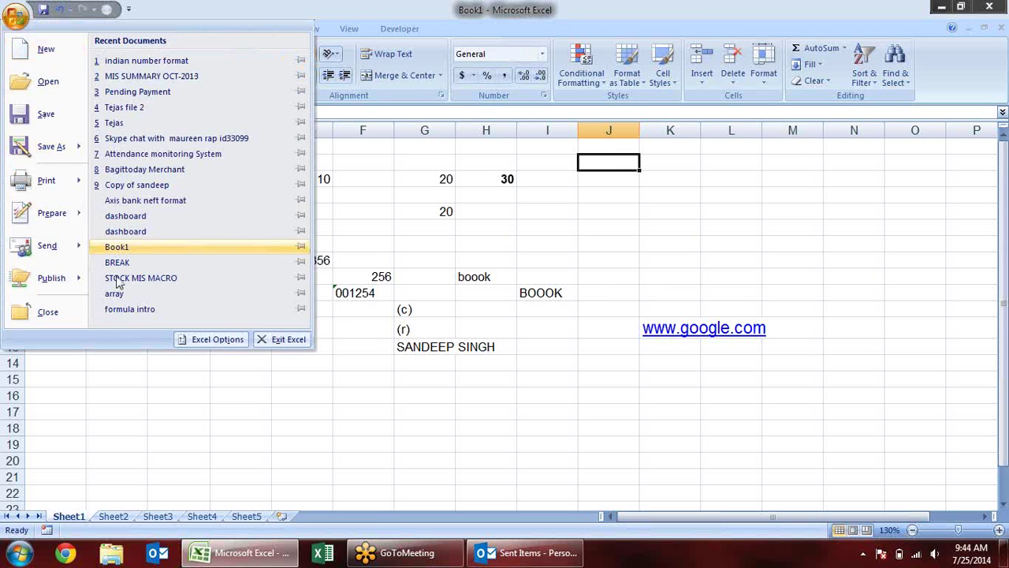
click(225, 339)
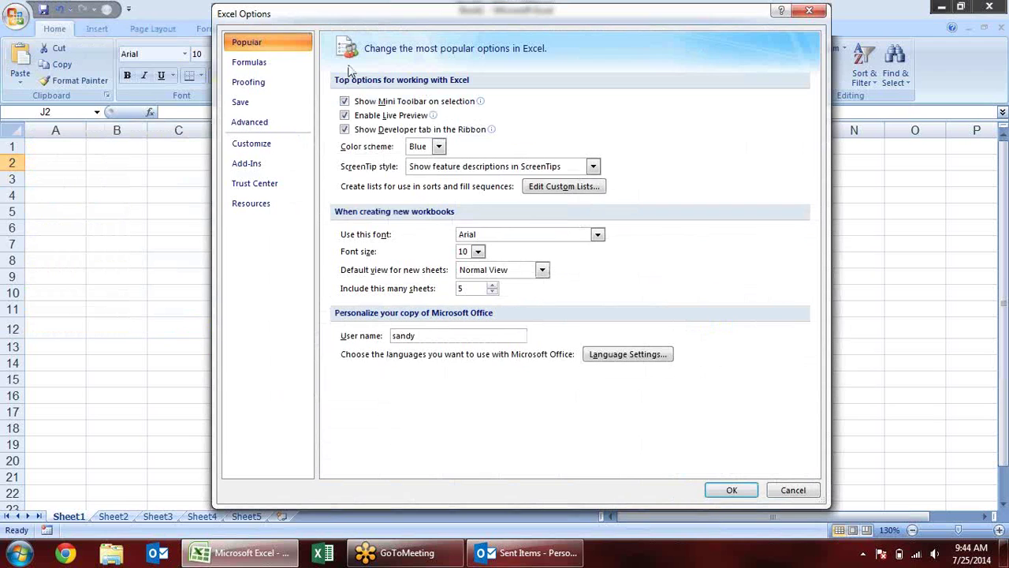
- Uncheck 'Internet and network paths with hyperlinks' in AutoFormat As You Type and confirm both dialogs
click(265, 91)
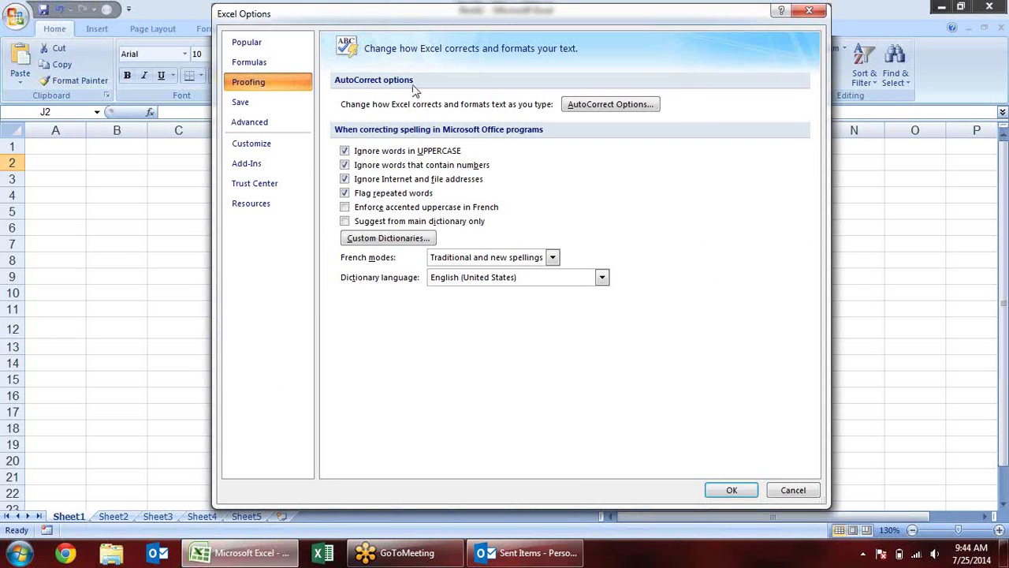
click(597, 105)
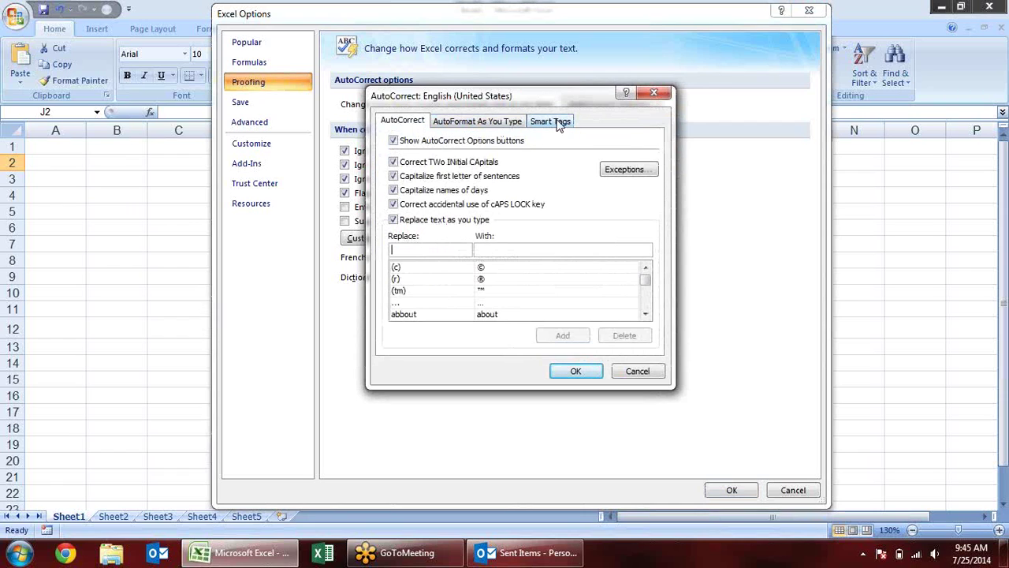
click(512, 123)
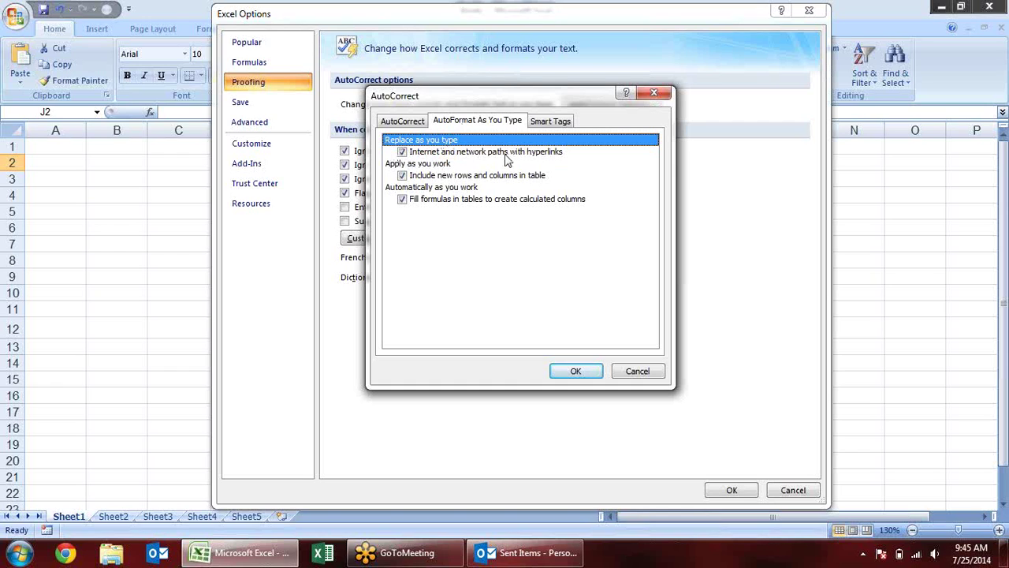
click(402, 152)
click(576, 377)
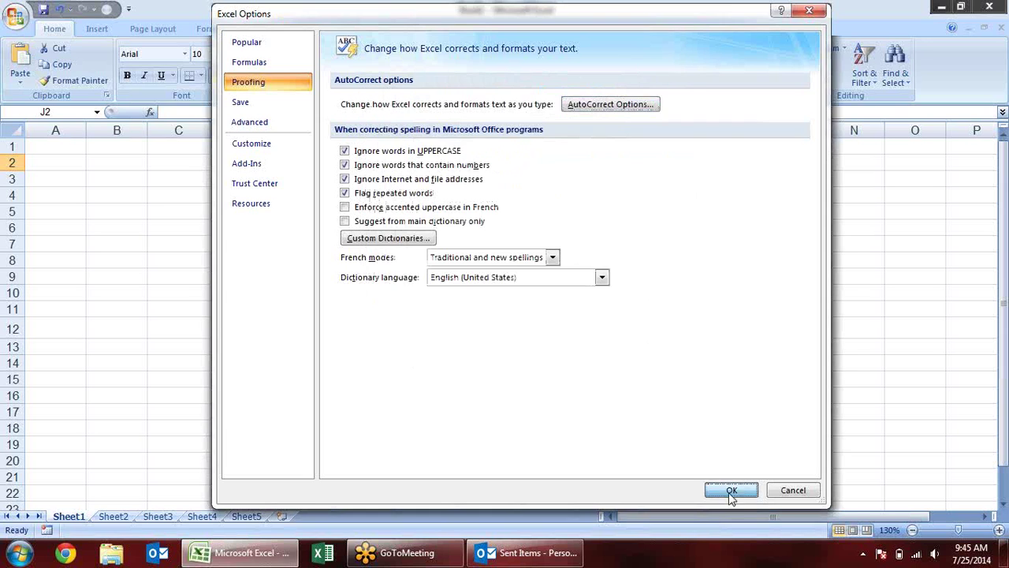
click(730, 490)
click(549, 397)
text(ww)
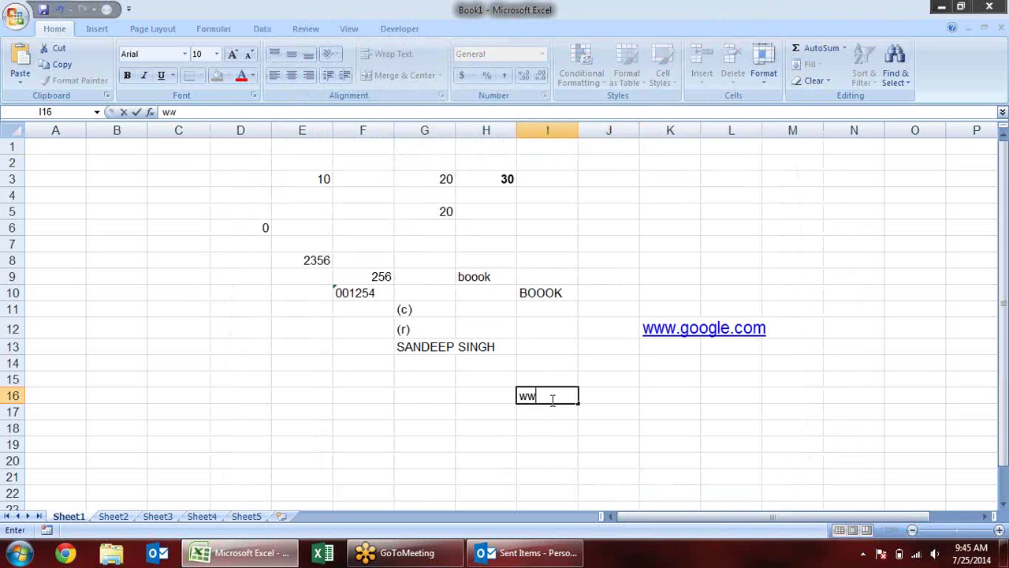
text(w.facebook.cm)
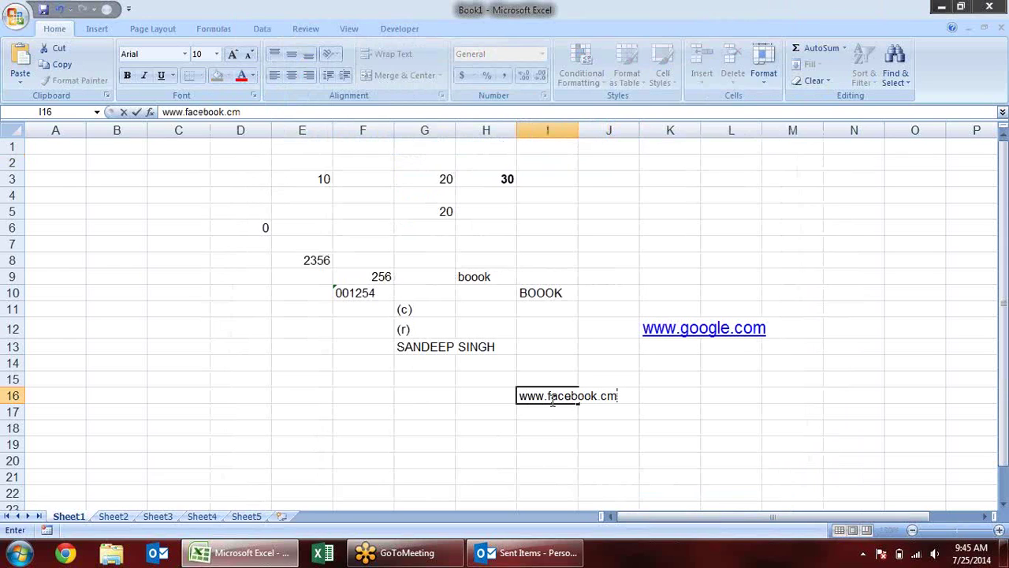
text(om)
key(Return)
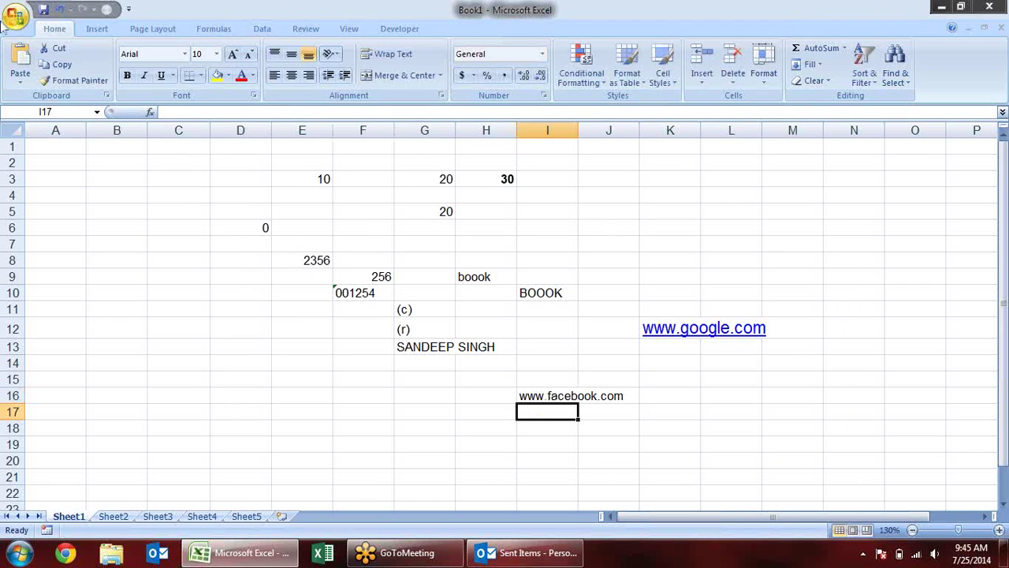
click(27, 26)
click(217, 339)
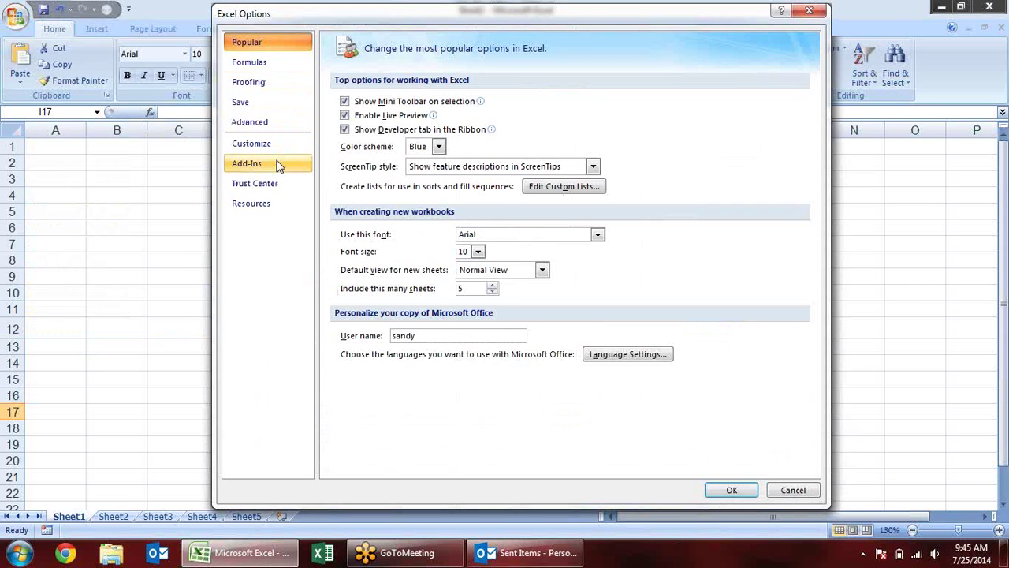
click(289, 100)
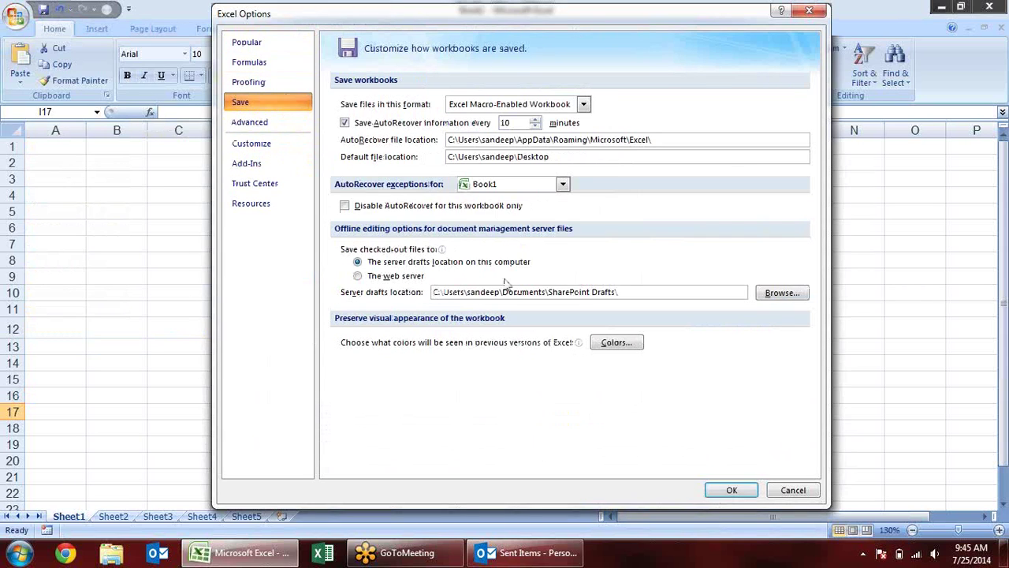
click(291, 82)
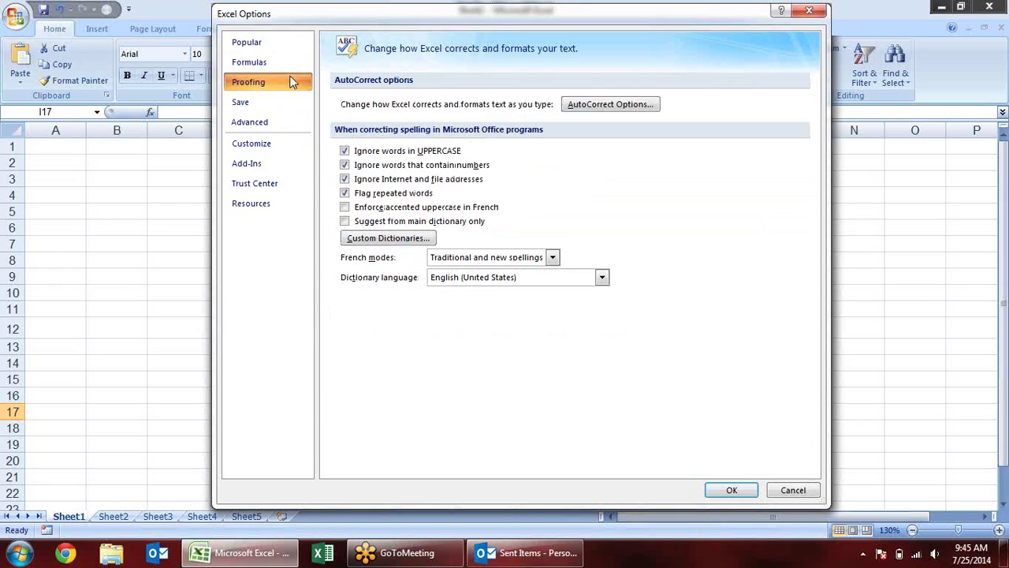
click(646, 104)
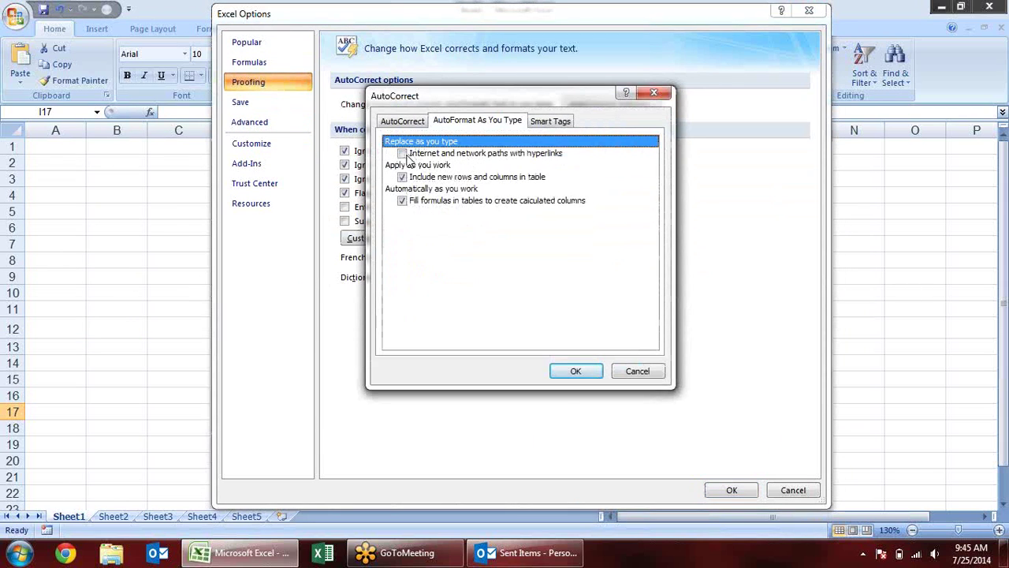
click(403, 154)
click(574, 371)
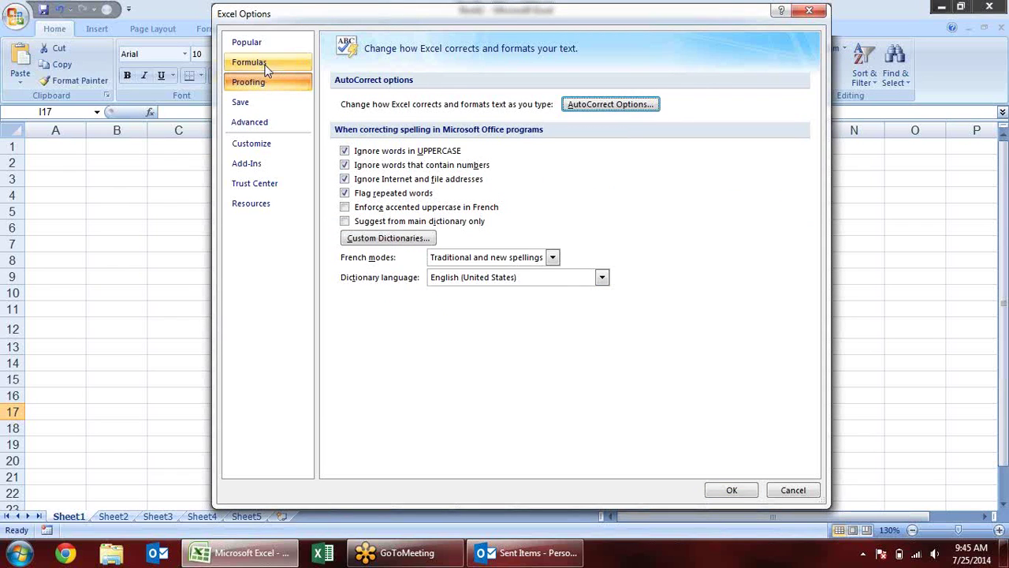
click(266, 103)
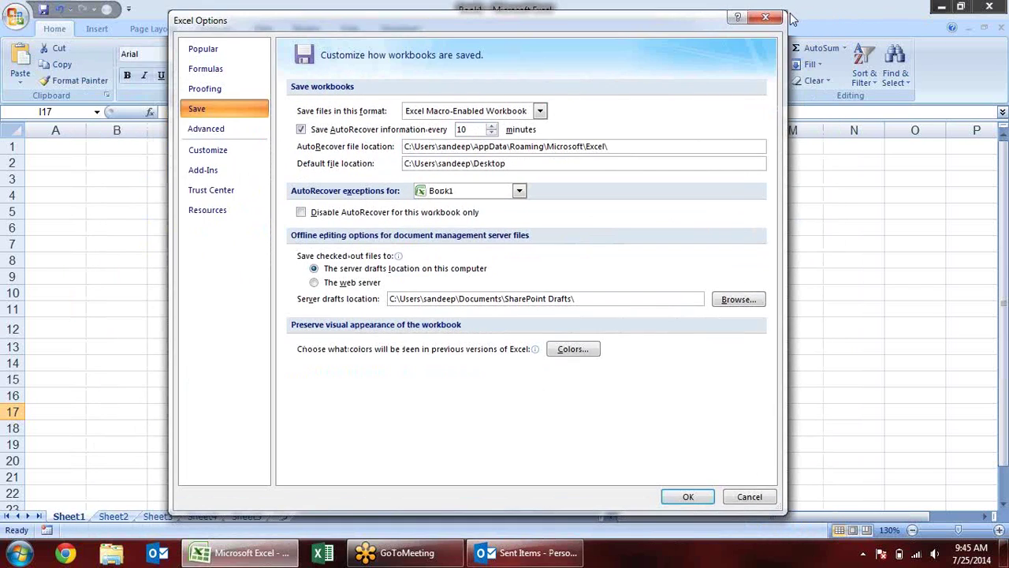
- Open Save As from J5, inspect the folder path and file types, then cancel without saving
click(765, 17)
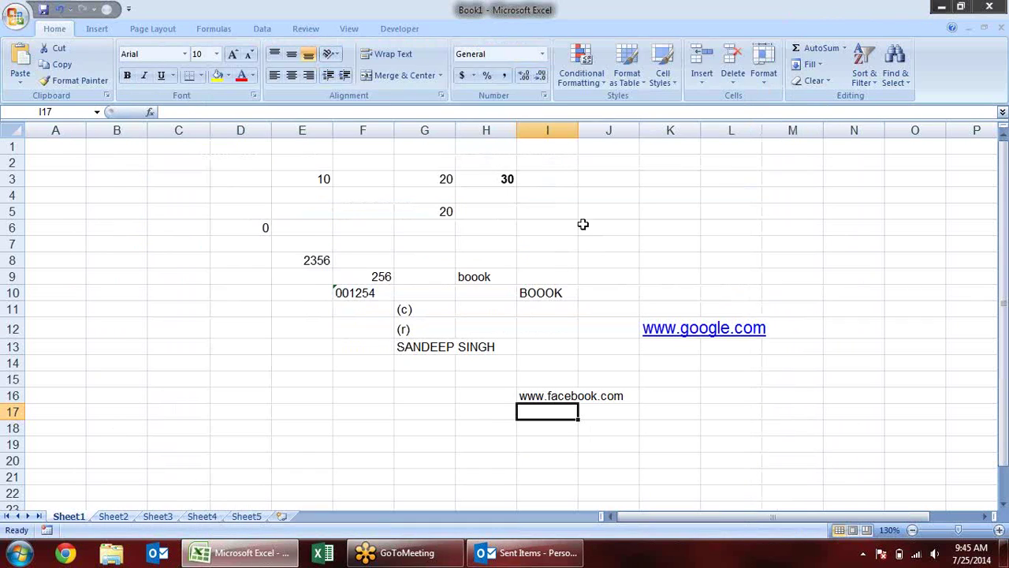
click(591, 205)
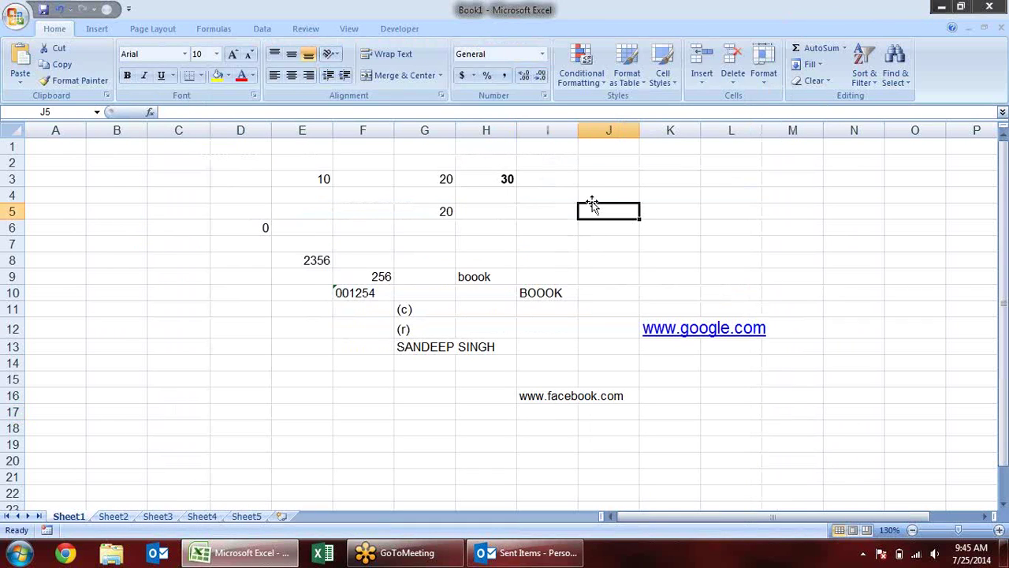
key(ctrl+s)
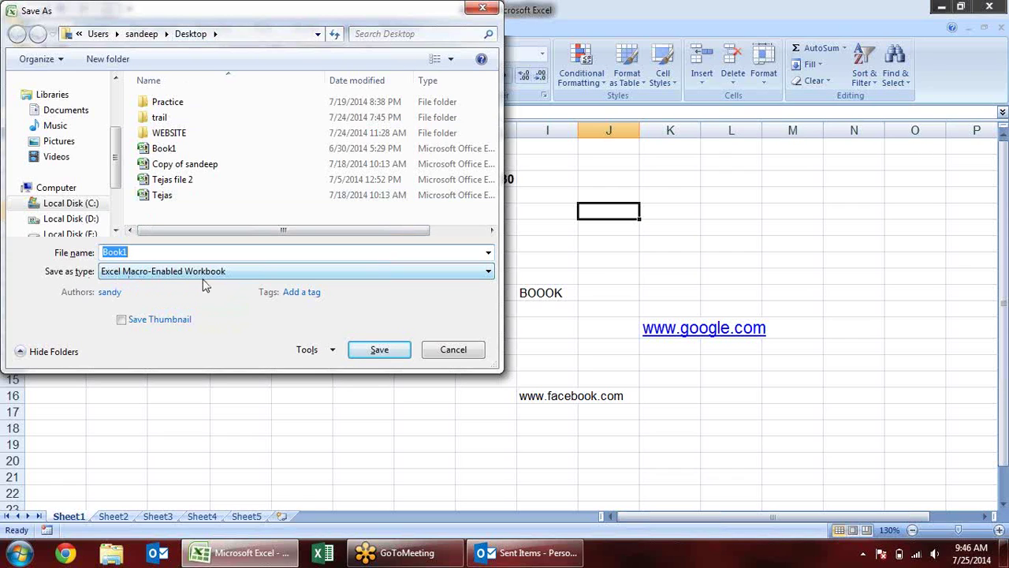
click(240, 35)
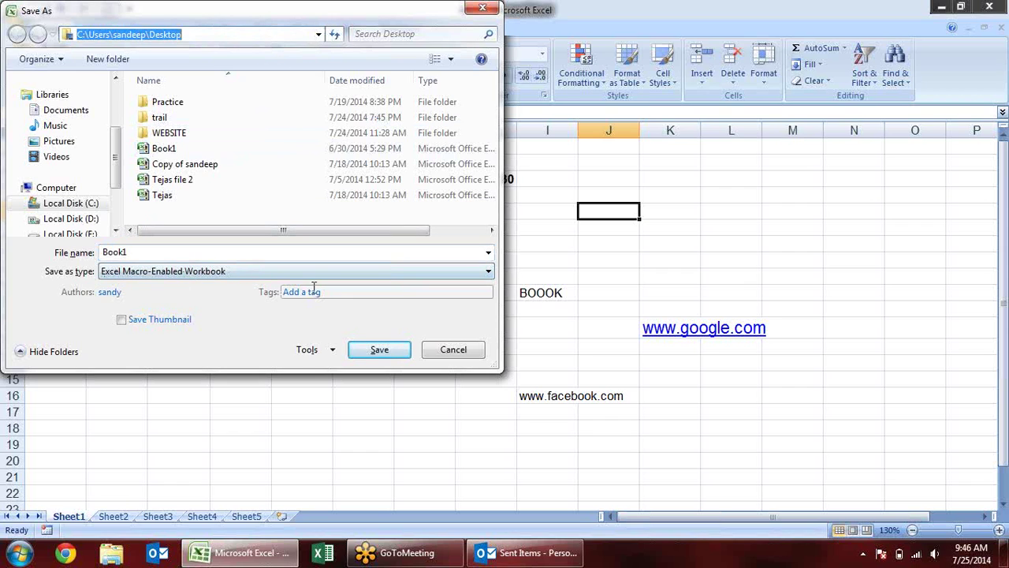
click(468, 276)
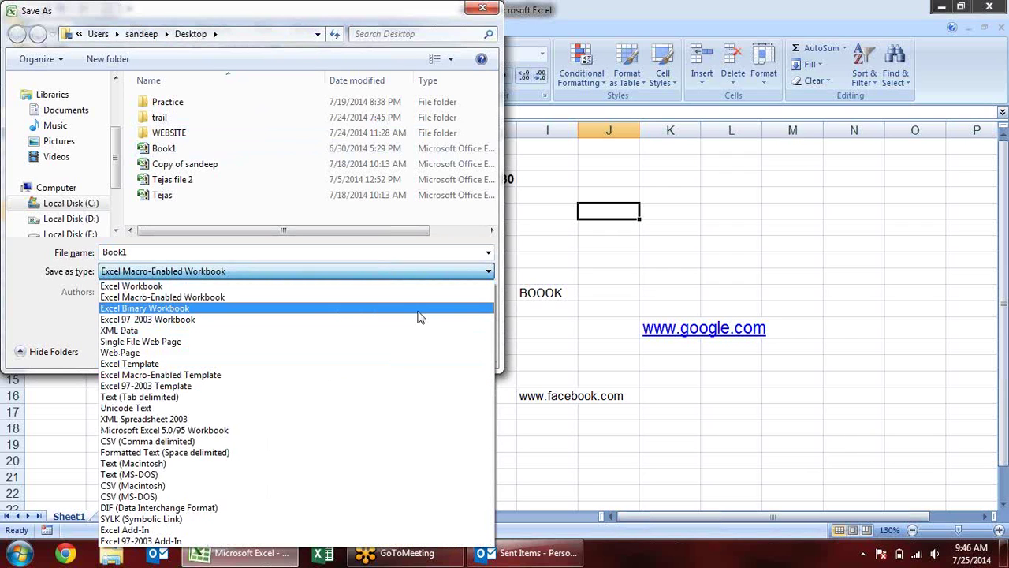
key(Escape)
key(Escape)
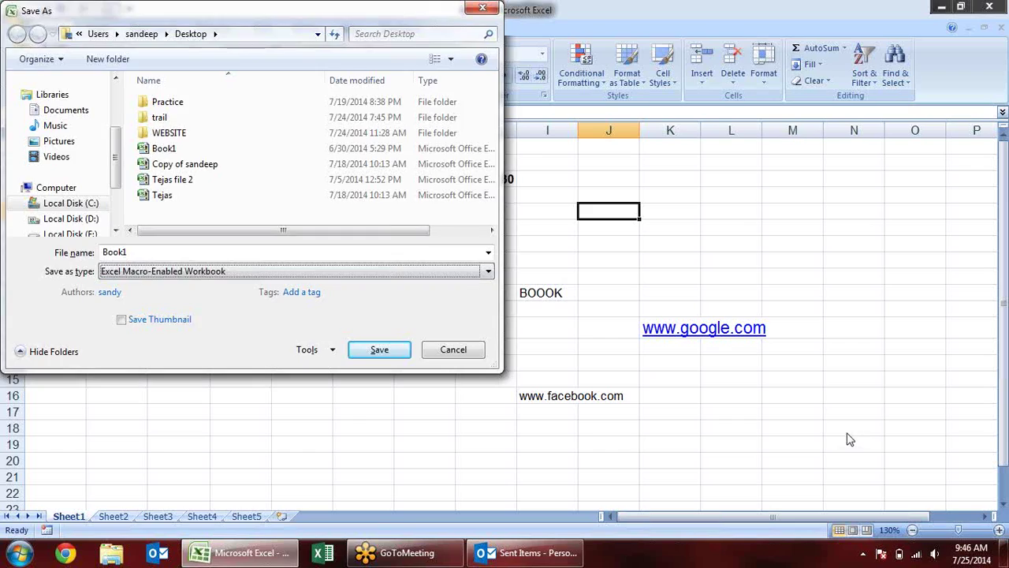
click(485, 557)
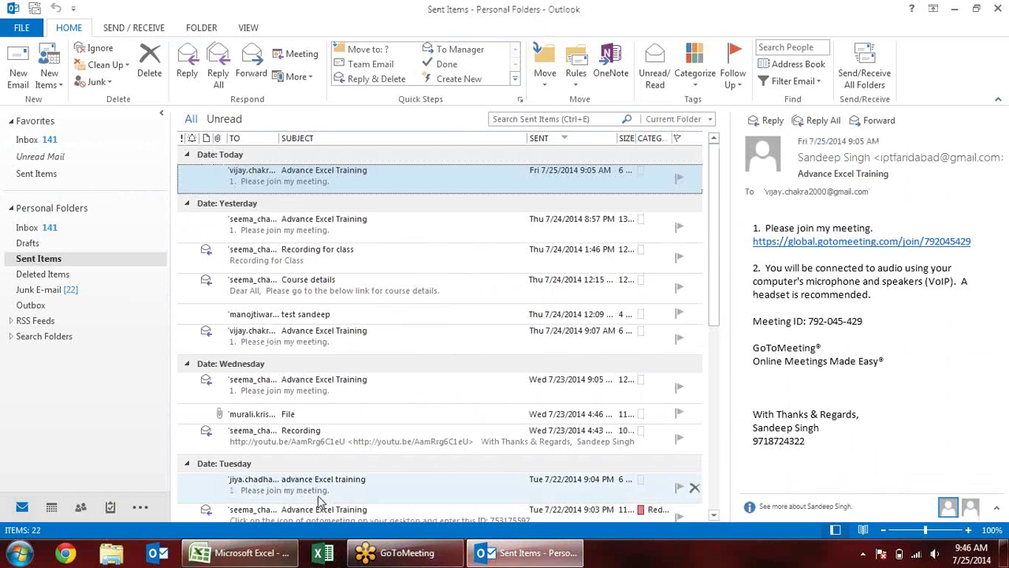
- Restore the Excel window and show the Save page of Excel Options
click(505, 553)
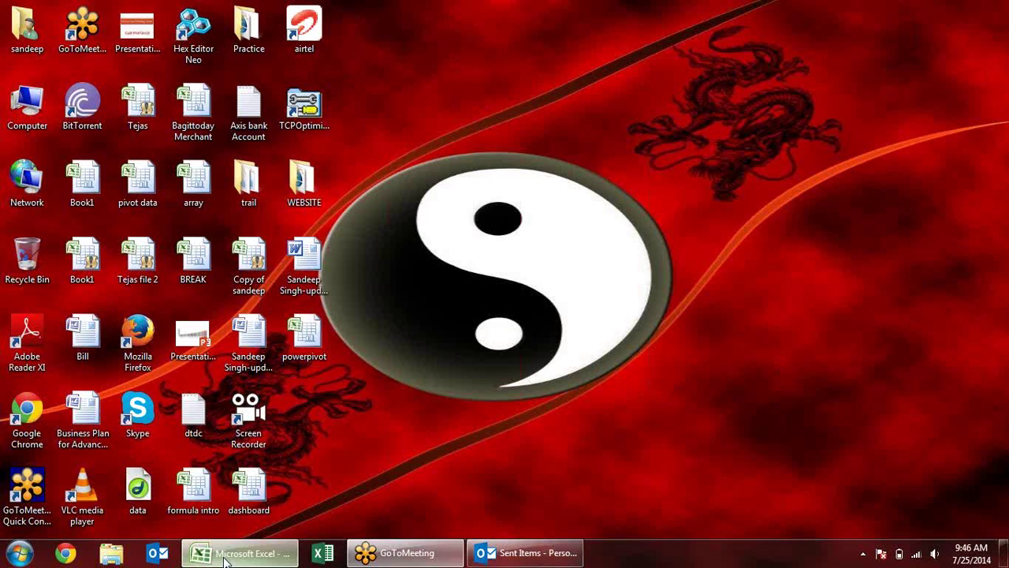
click(241, 553)
click(12, 14)
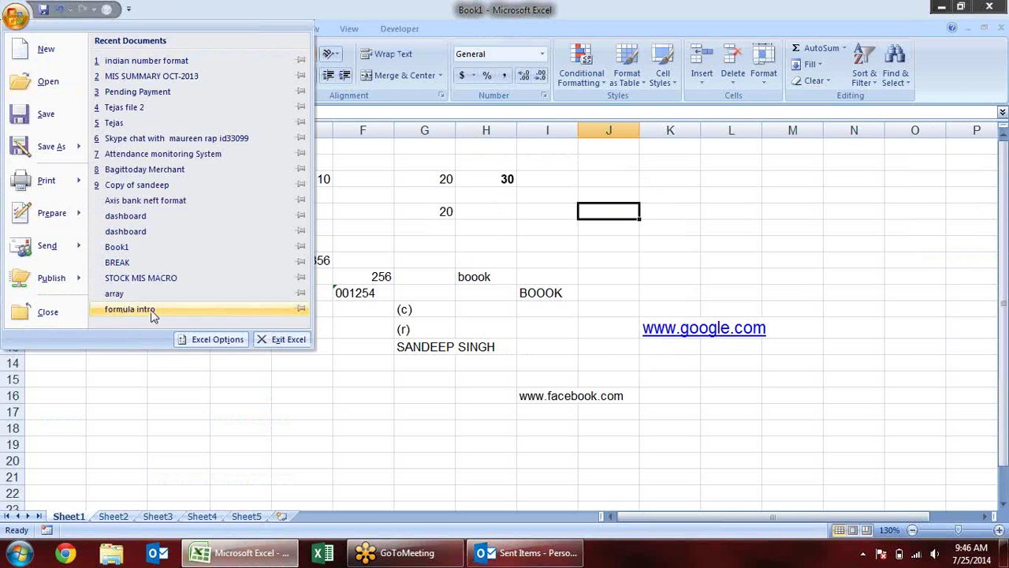
click(218, 339)
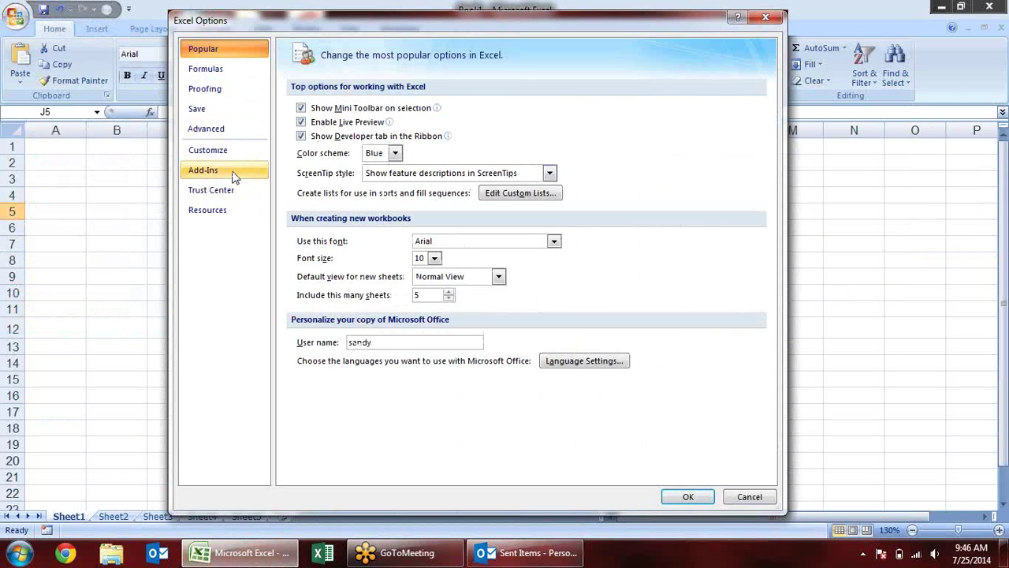
click(203, 108)
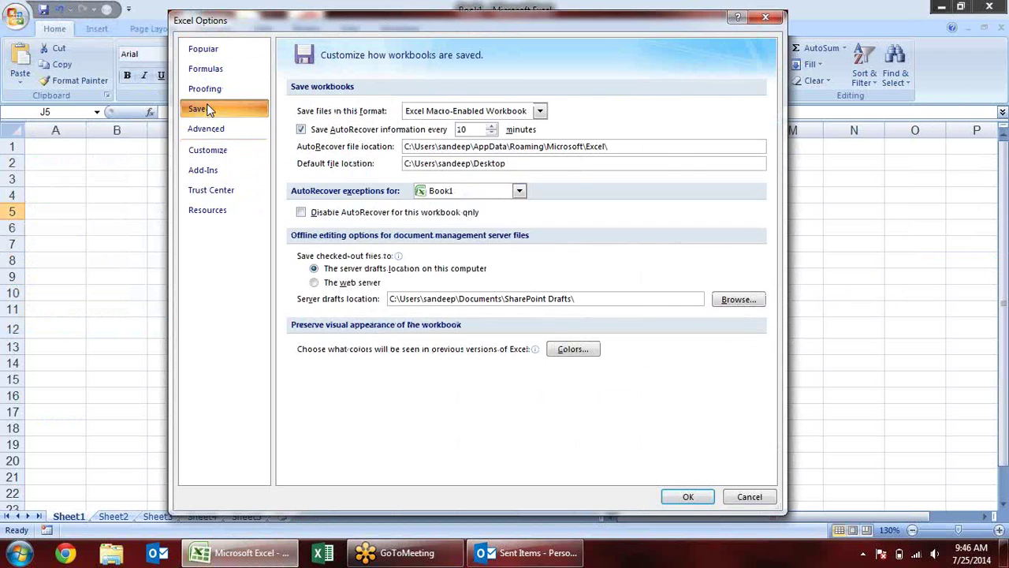
- Keep Excel Macro-Enabled Workbook as the save format, select the Default file location, and launch Explorer
click(540, 112)
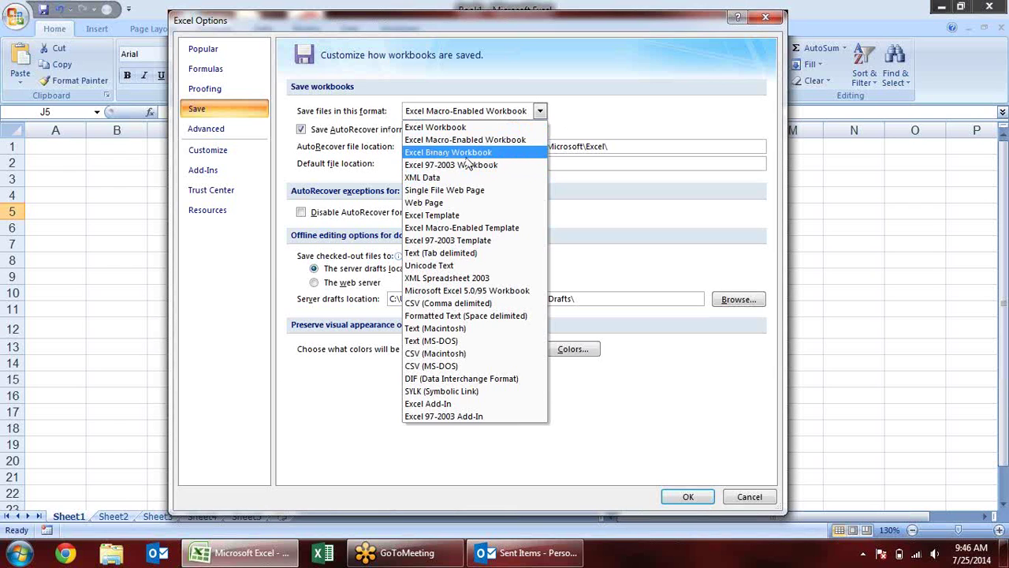
click(629, 123)
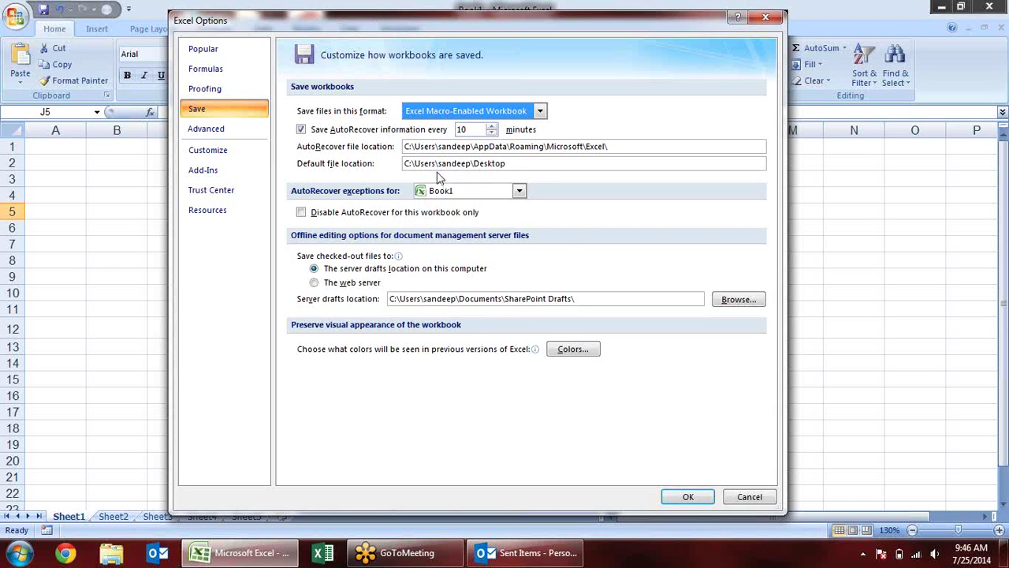
drag(538, 162, 386, 168)
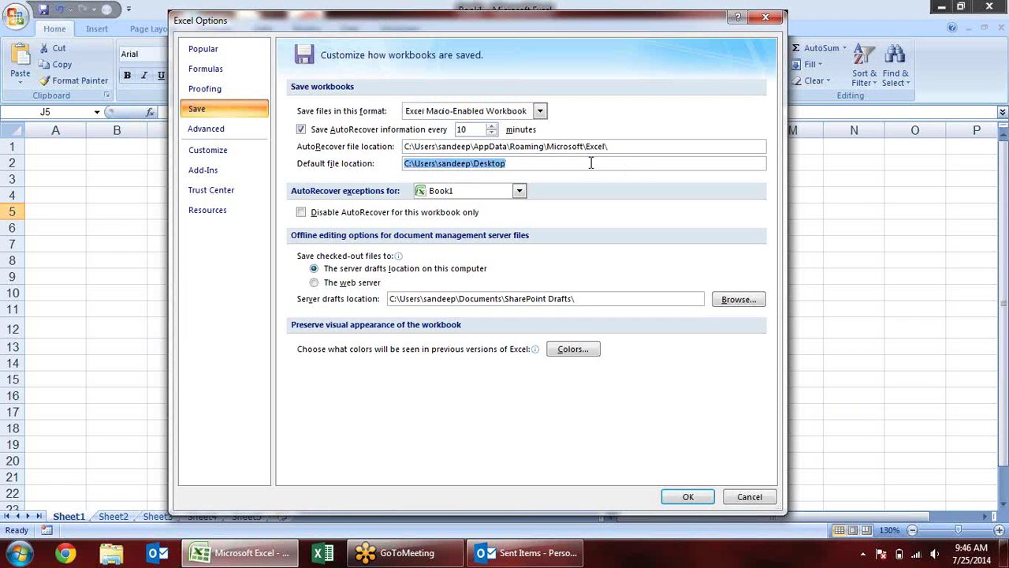
click(534, 168)
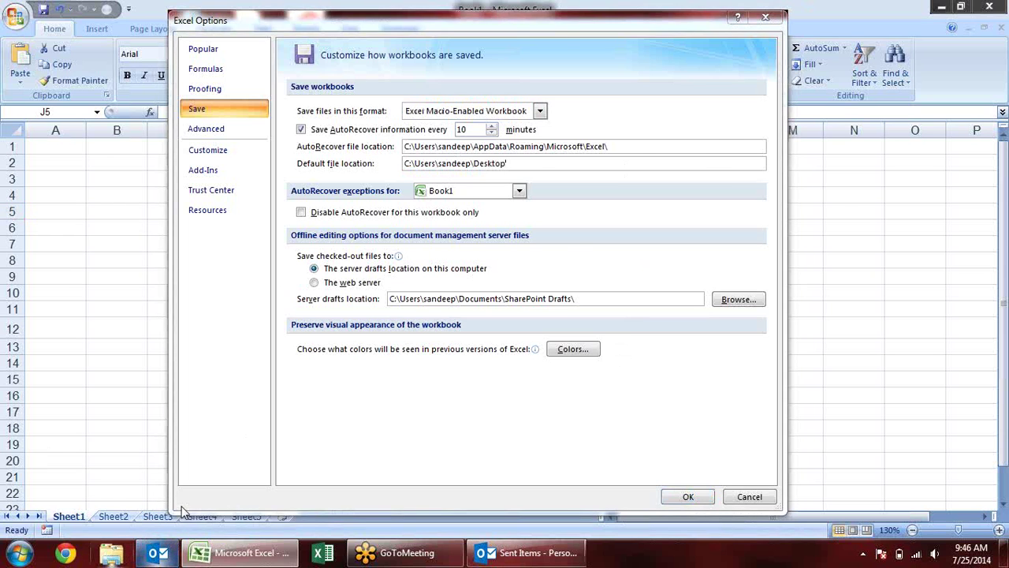
key(super+e)
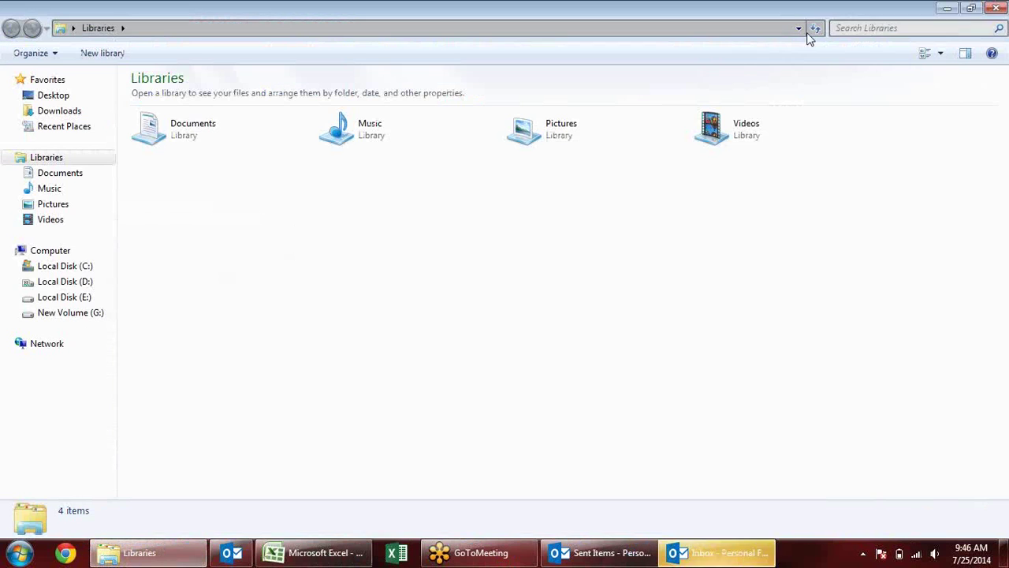
- Copy the D:\airtel path from Explorer and select Excel's old Default file location text
click(80, 283)
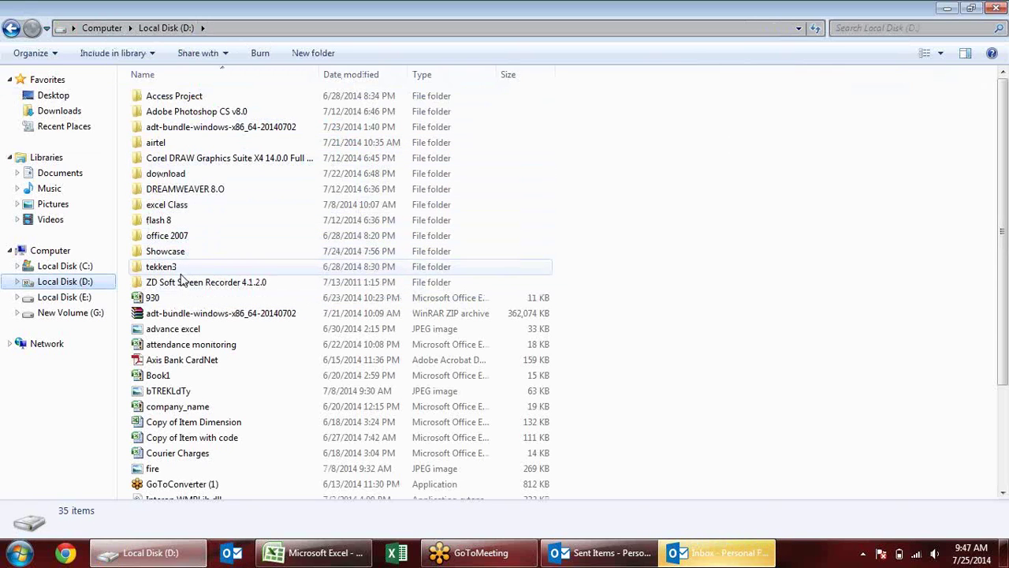
click(175, 145)
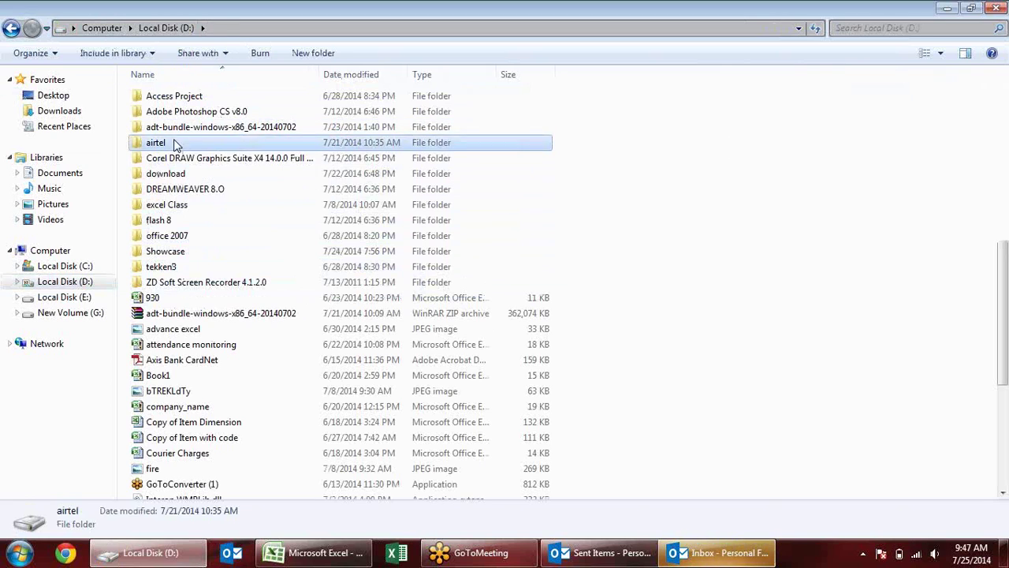
double_click(175, 144)
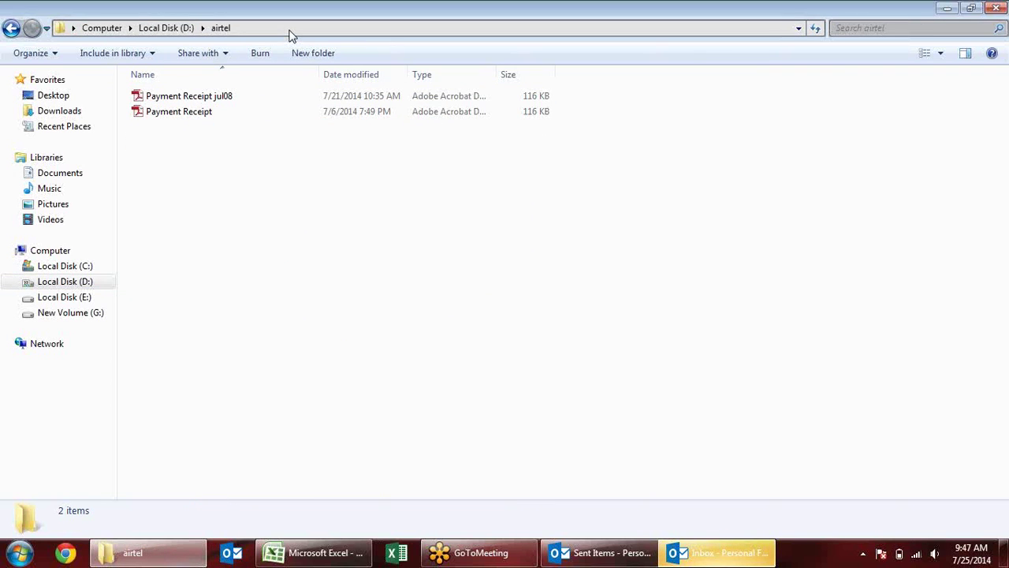
click(291, 28)
key(ctrl+c)
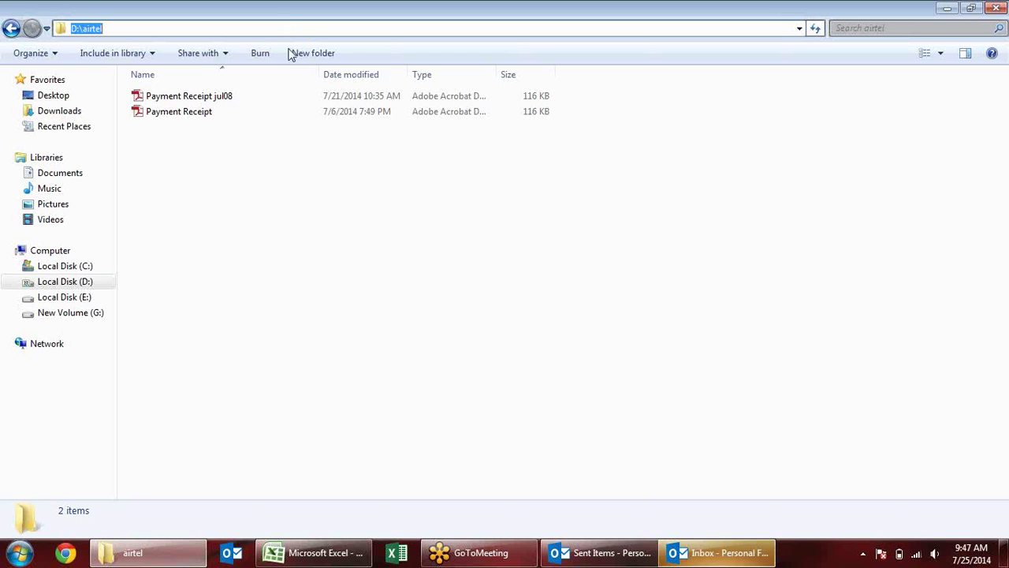
click(327, 554)
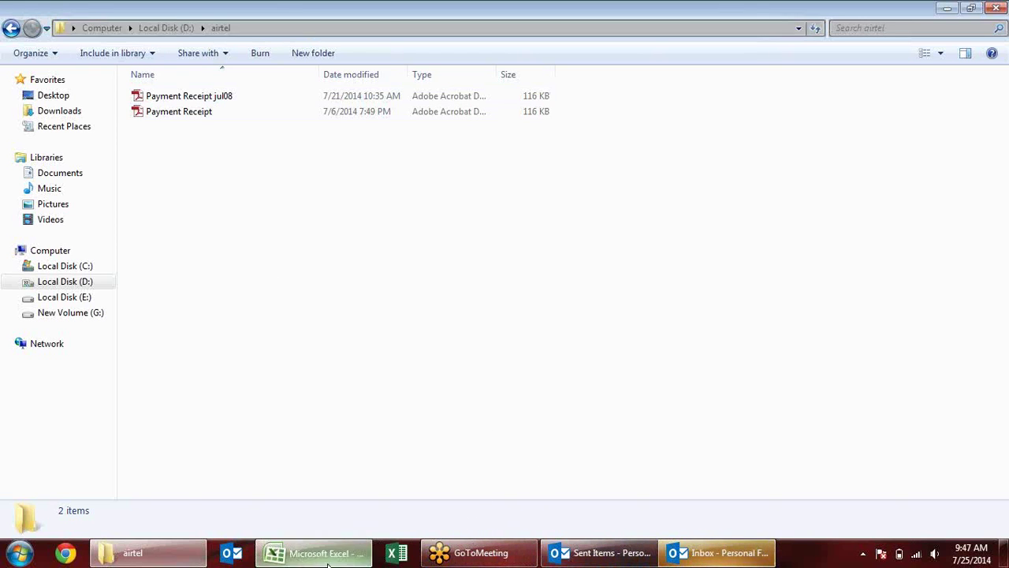
drag(518, 163, 369, 174)
- Paste D:\airtel as the default file location, apply it, and verify Save As opens there
key(ctrl+v)
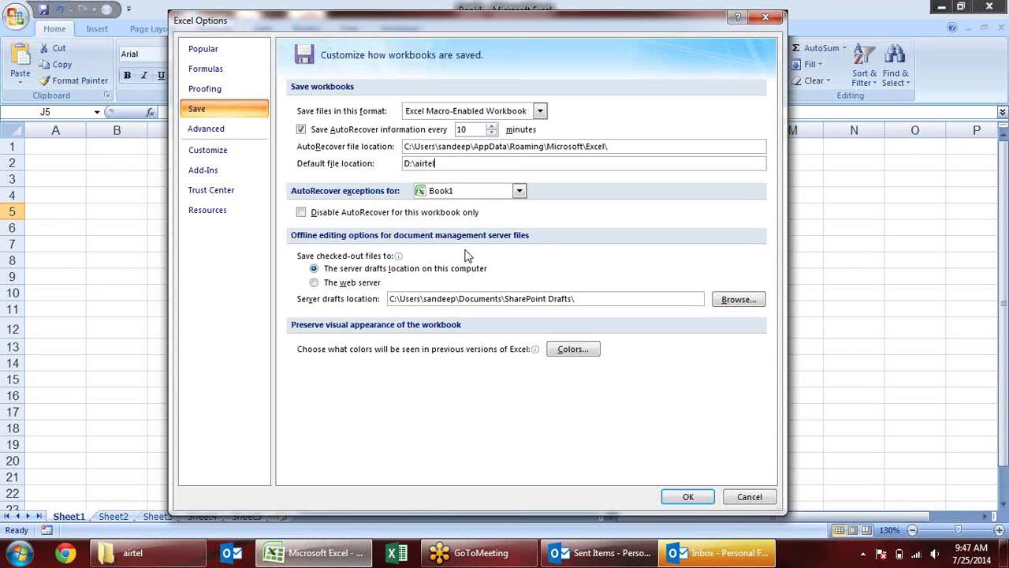
click(704, 497)
click(409, 241)
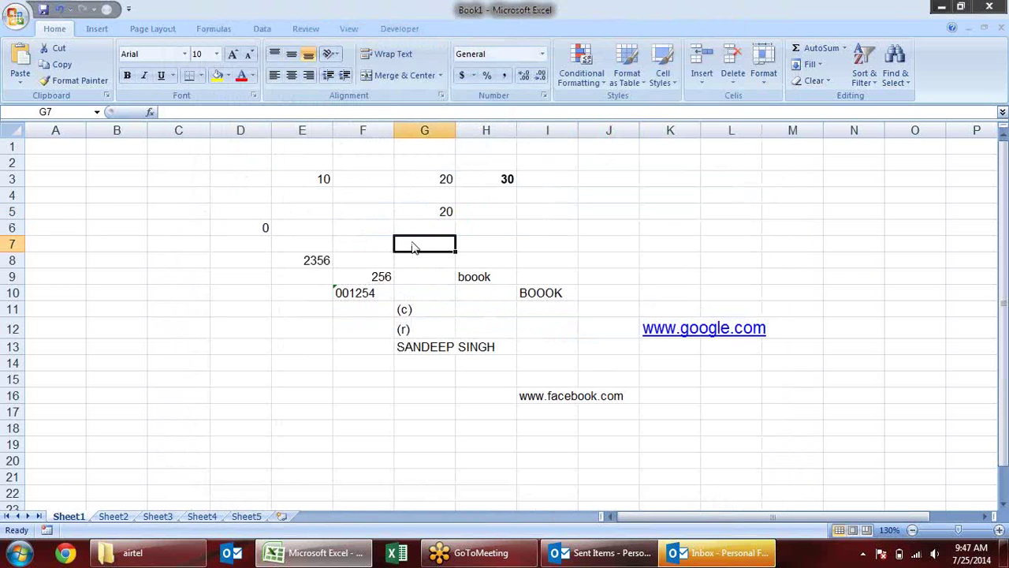
key(ctrl+s)
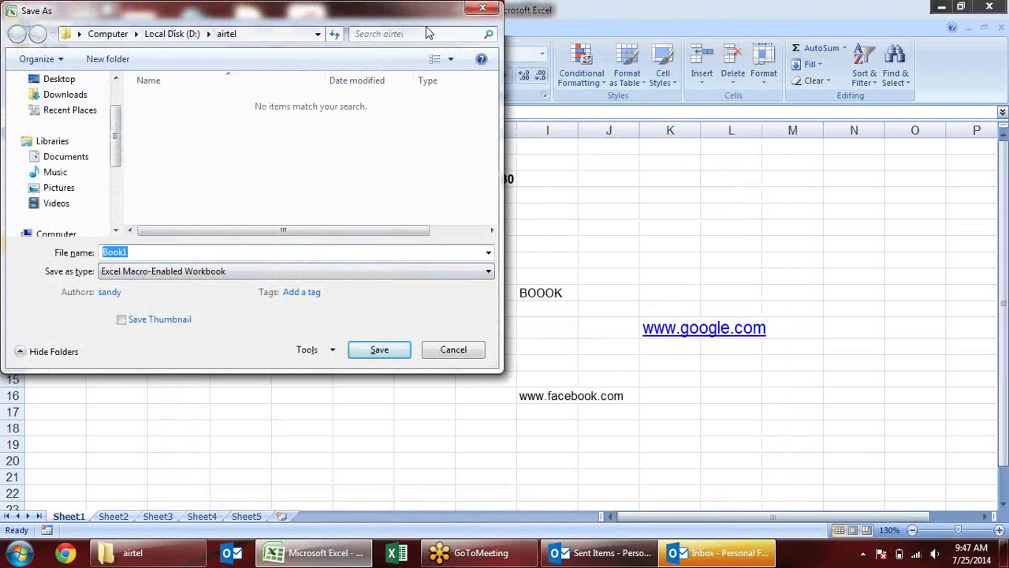
click(483, 11)
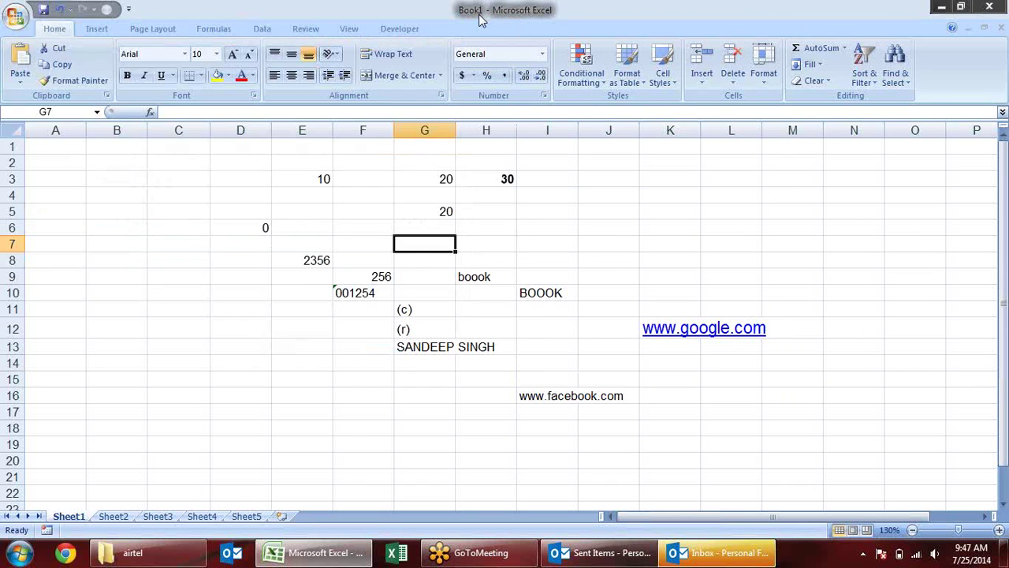
- Reopen Excel Options' Save settings and review the D:\airtel default and AutoRecover location paths
click(16, 18)
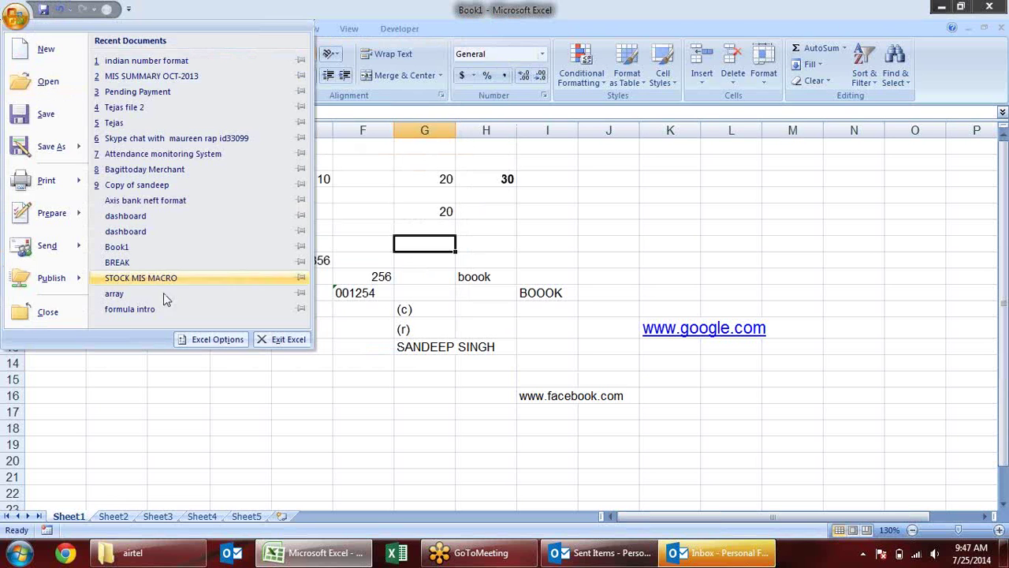
click(213, 339)
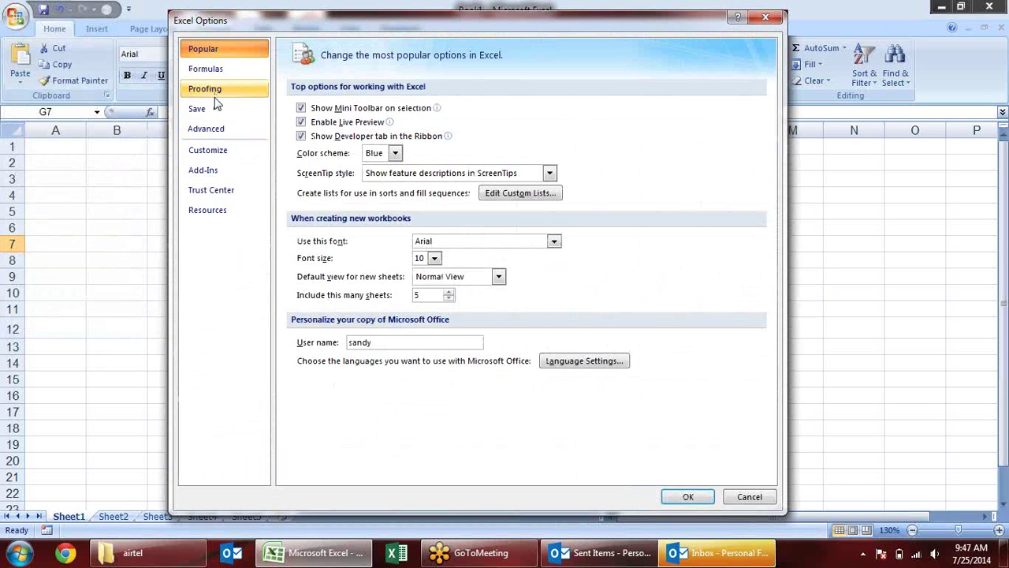
click(198, 108)
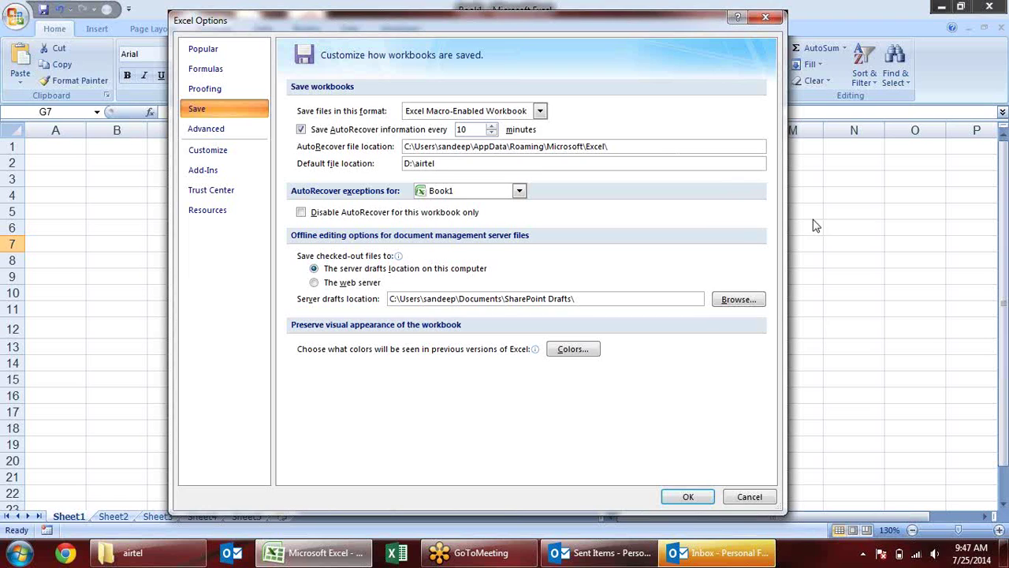
drag(659, 147, 389, 161)
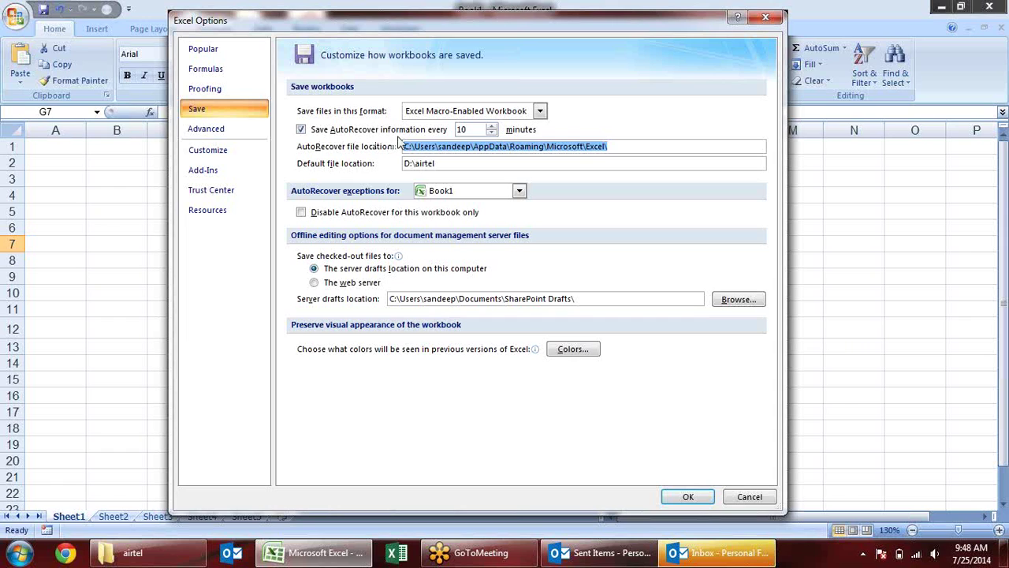
- Choose Book1 as the AutoRecover exception, toggling Disable AutoRecover on and back off
click(481, 131)
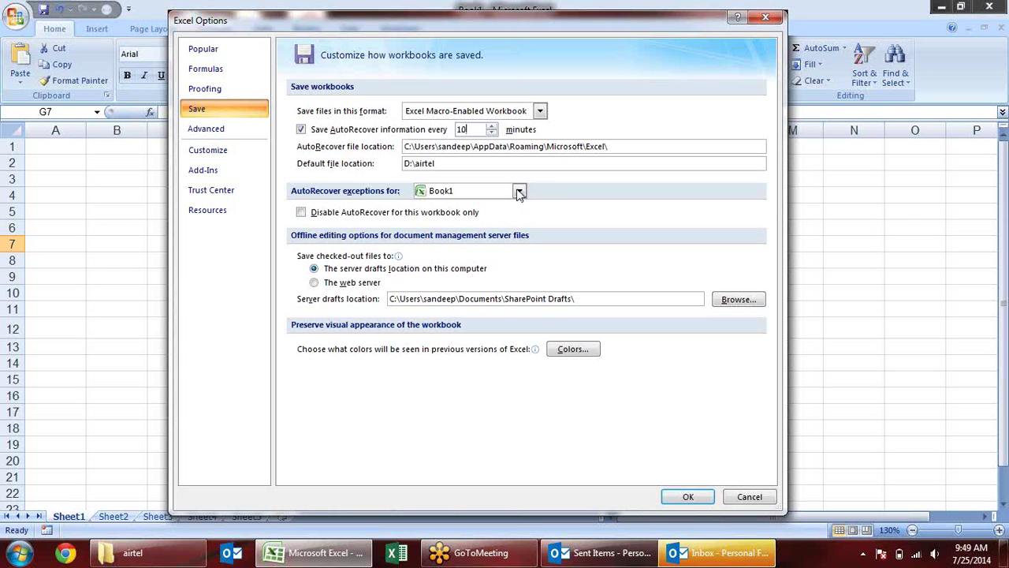
mouse_move(438, 268)
click(519, 192)
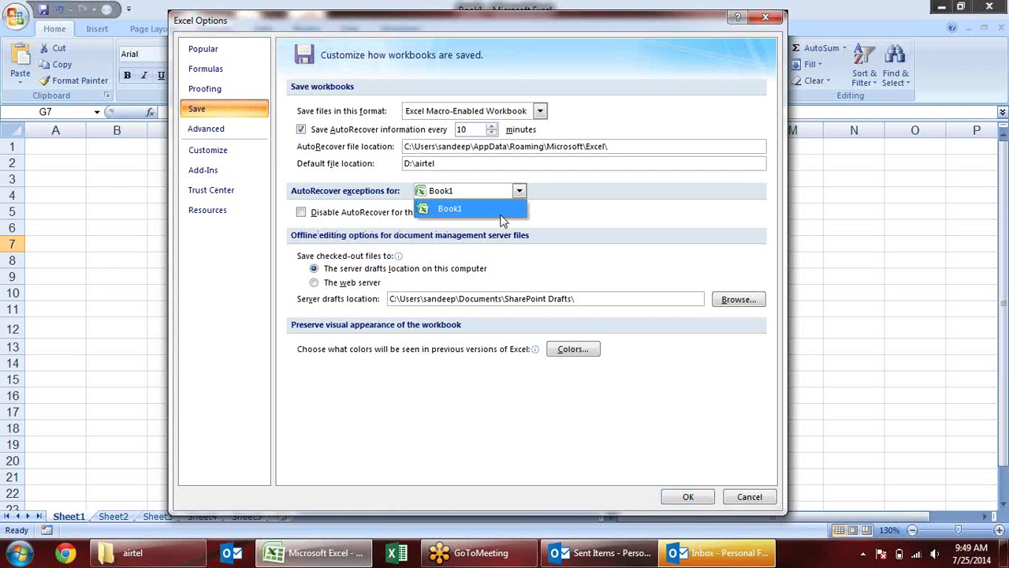
click(505, 209)
click(301, 212)
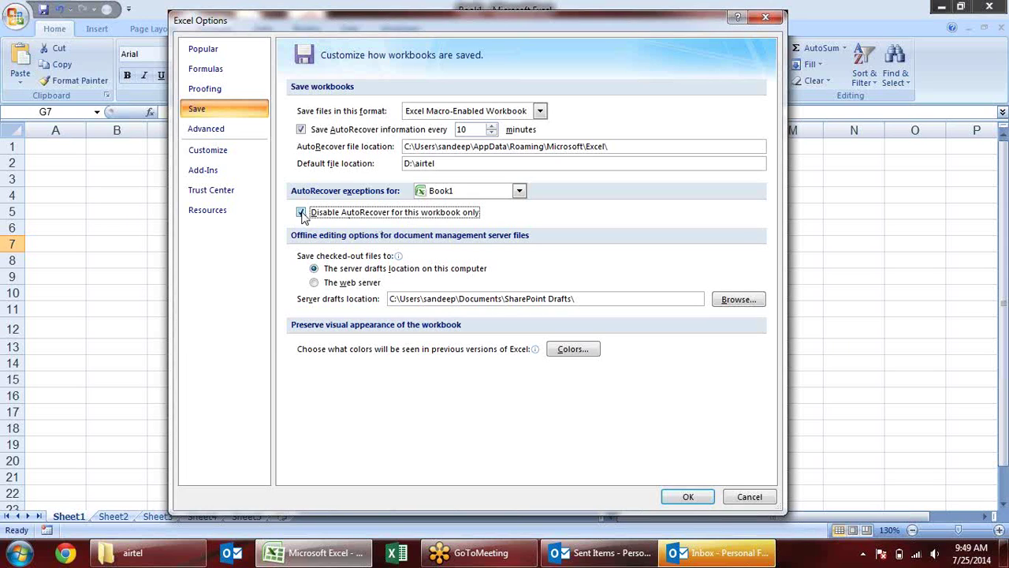
click(301, 212)
- View the Advanced options, close Excel Options, and select cell J2
click(227, 134)
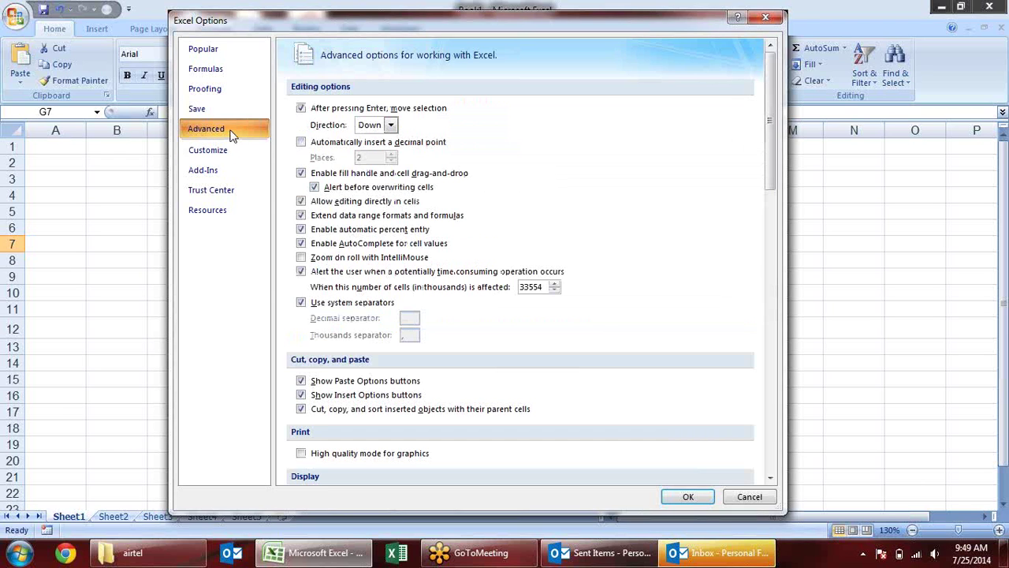
click(694, 496)
click(628, 165)
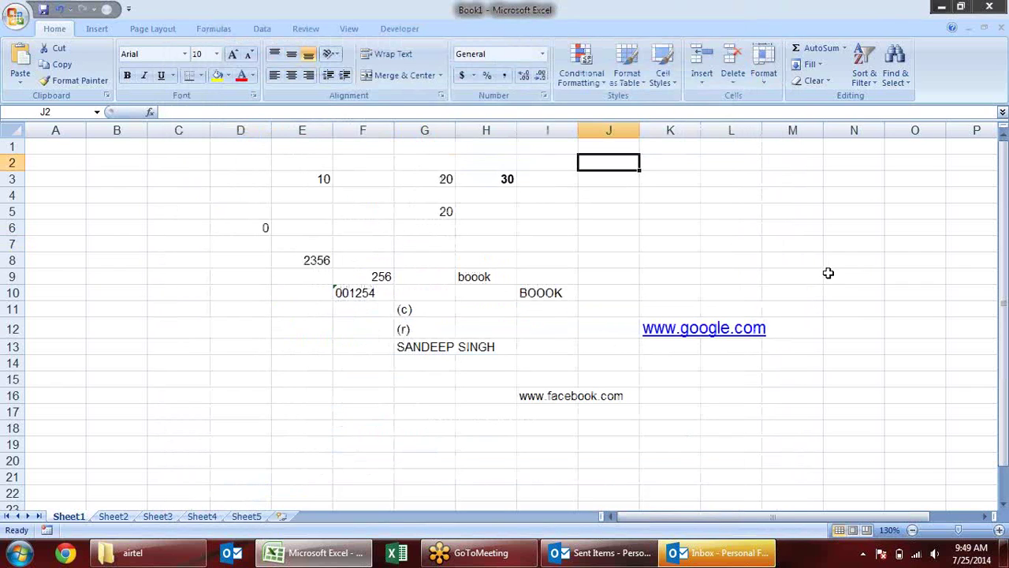
- Move the active cell down to J9 and bring up the Office menu
key(Down)
key(Down)
key(Down)
key(Down)
key(Down)
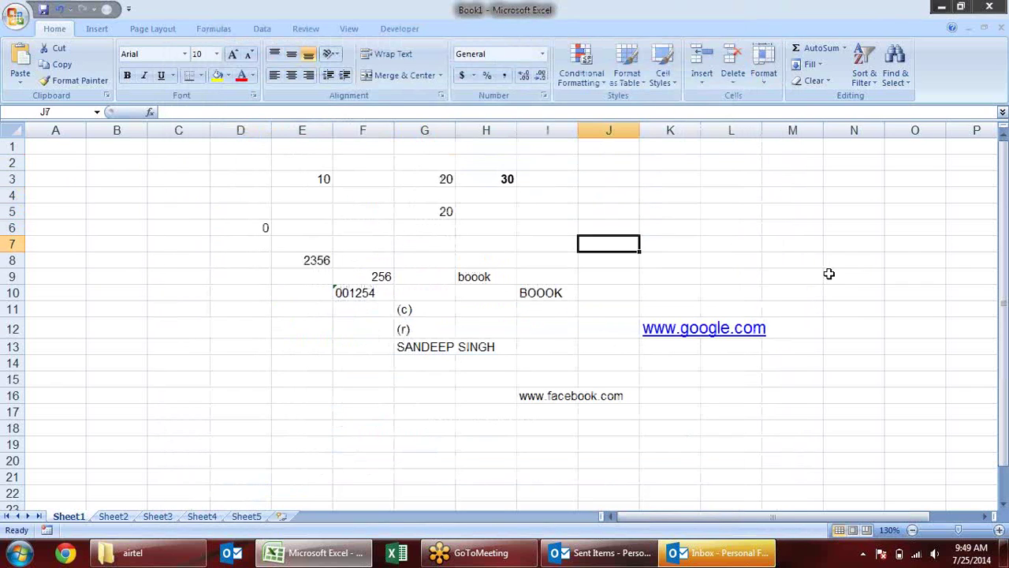
key(Down)
key(Down)
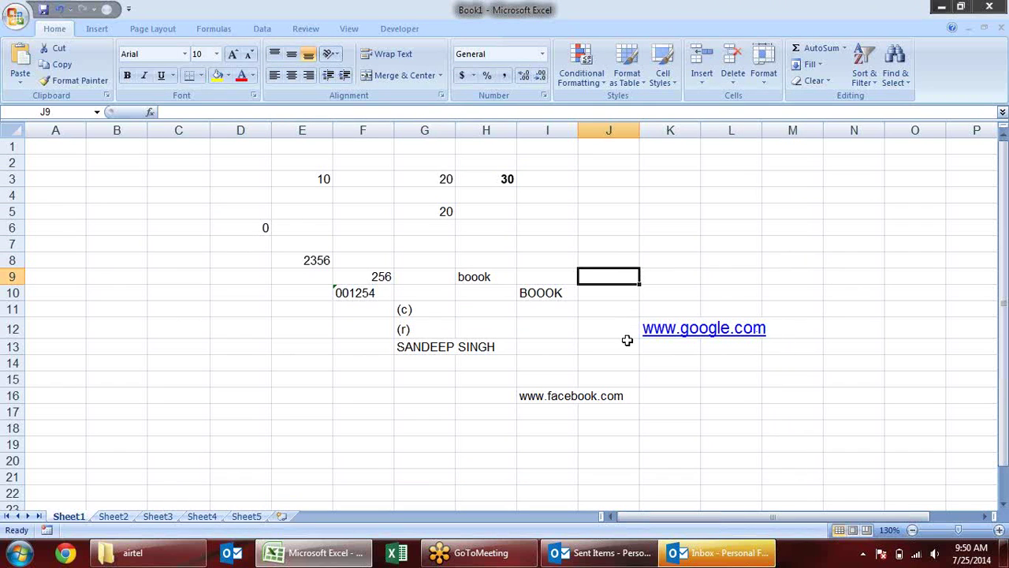
click(15, 16)
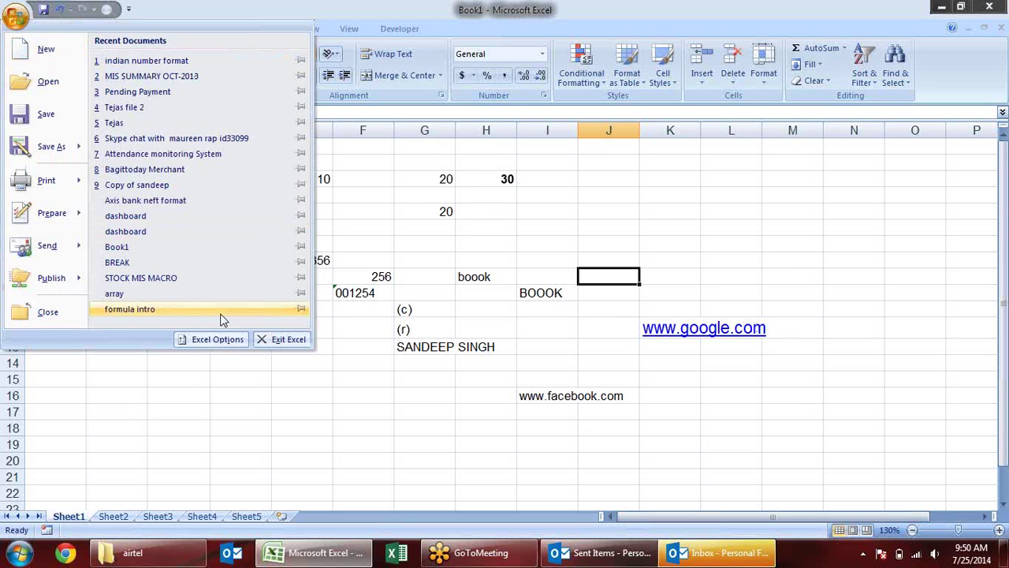
- In Advanced options, keep Enter direction Down and enable automatic decimal insertion with 2 places
click(239, 336)
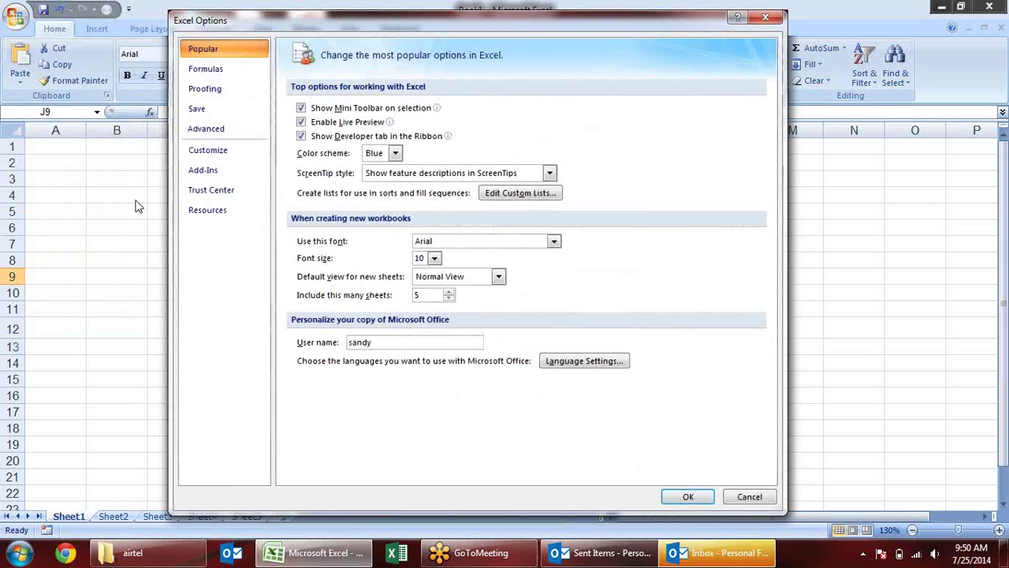
click(207, 69)
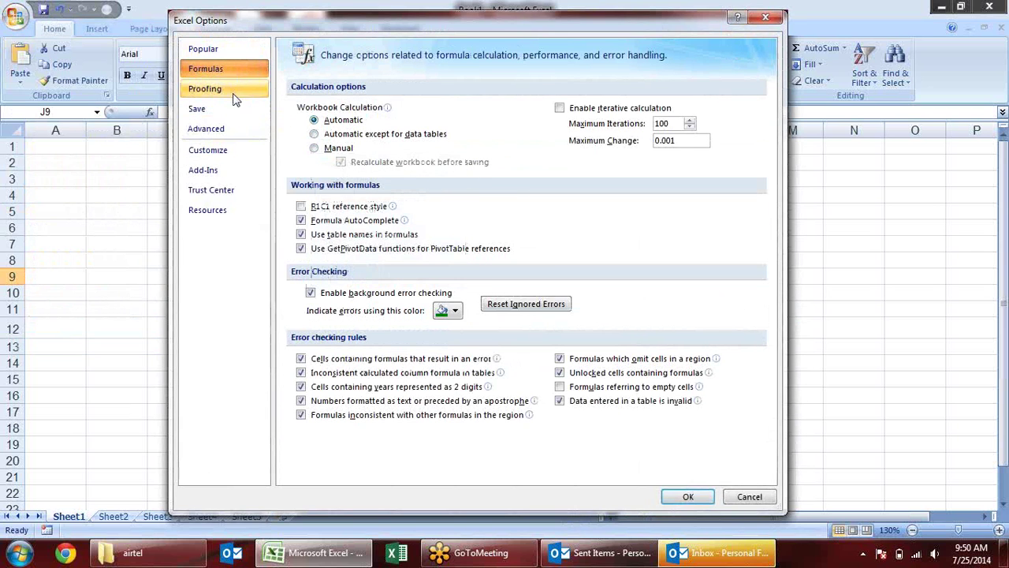
click(234, 139)
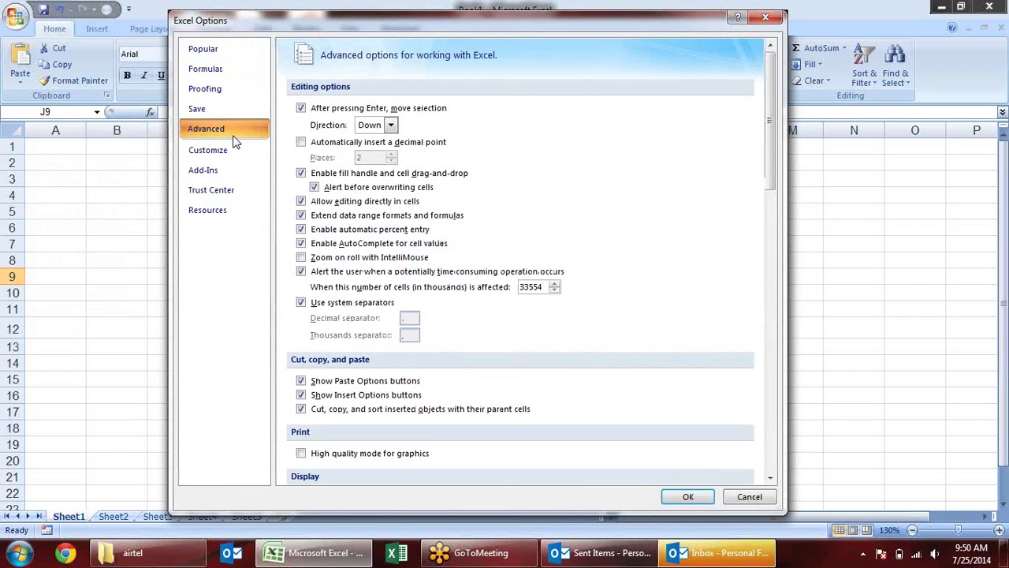
click(391, 128)
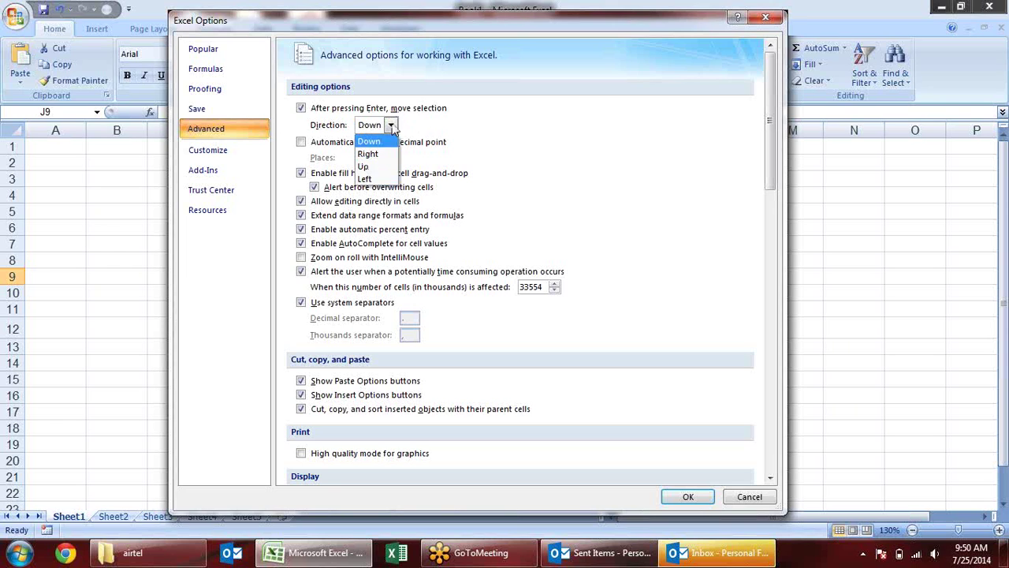
click(535, 156)
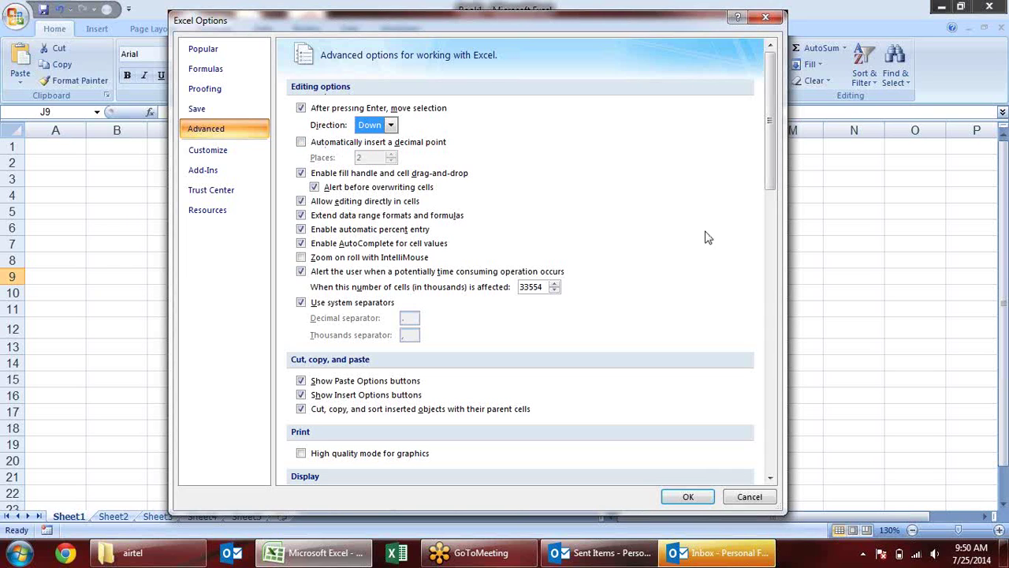
click(337, 142)
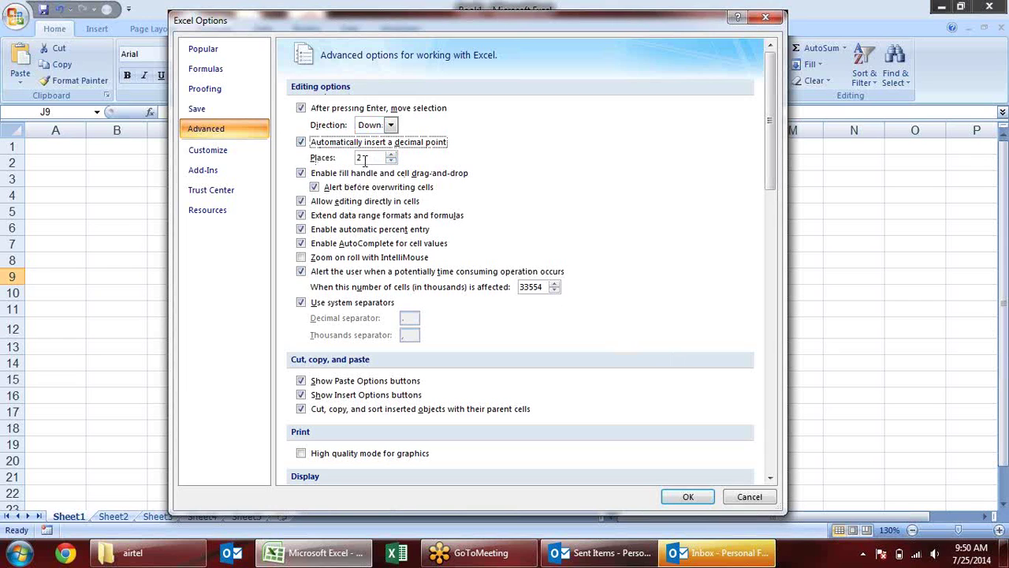
click(689, 497)
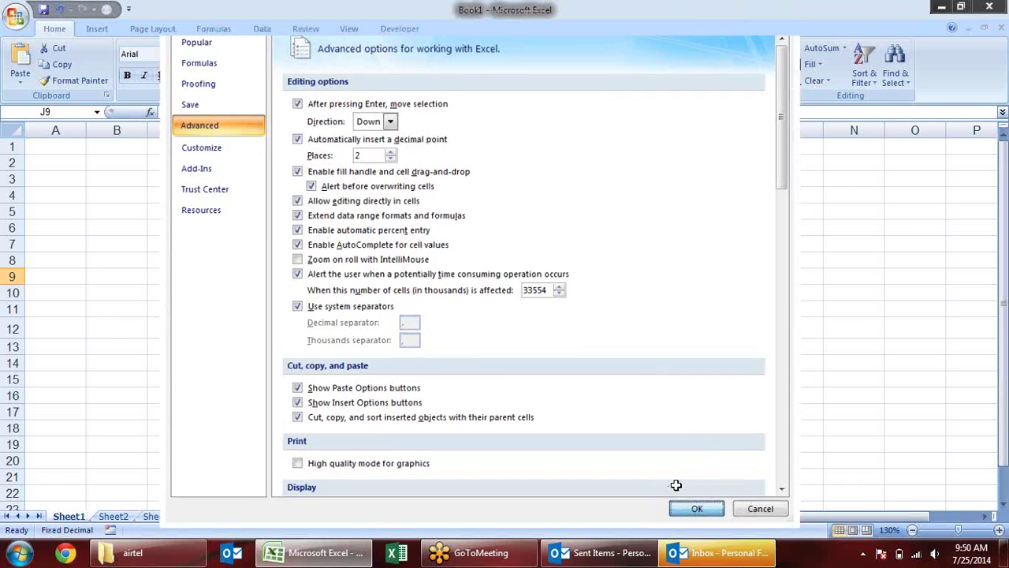
click(746, 209)
- Jump to the sheet's last row, then back up to cell A1
key(End)
key(Down)
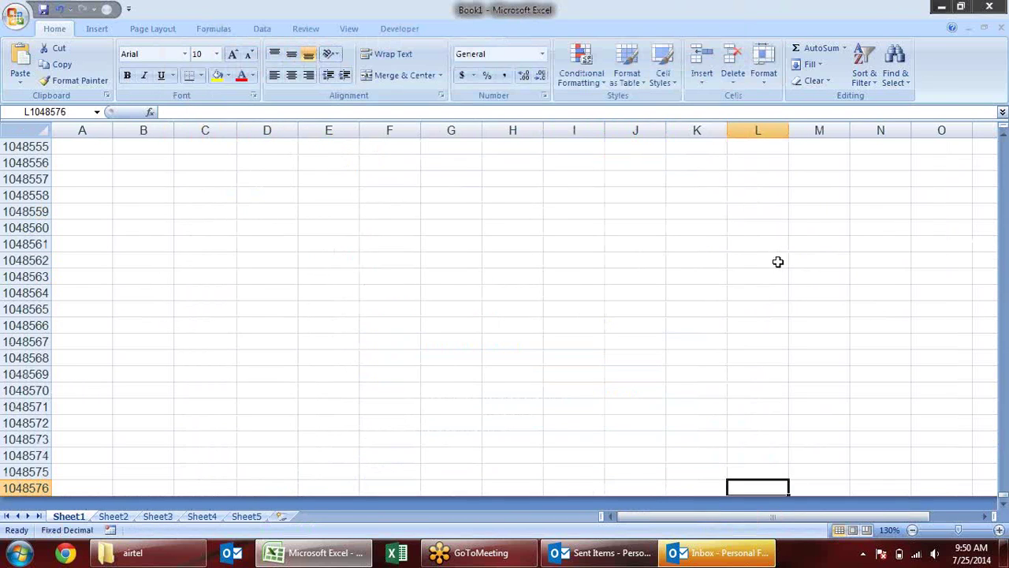
scroll(778, 262, up, 7)
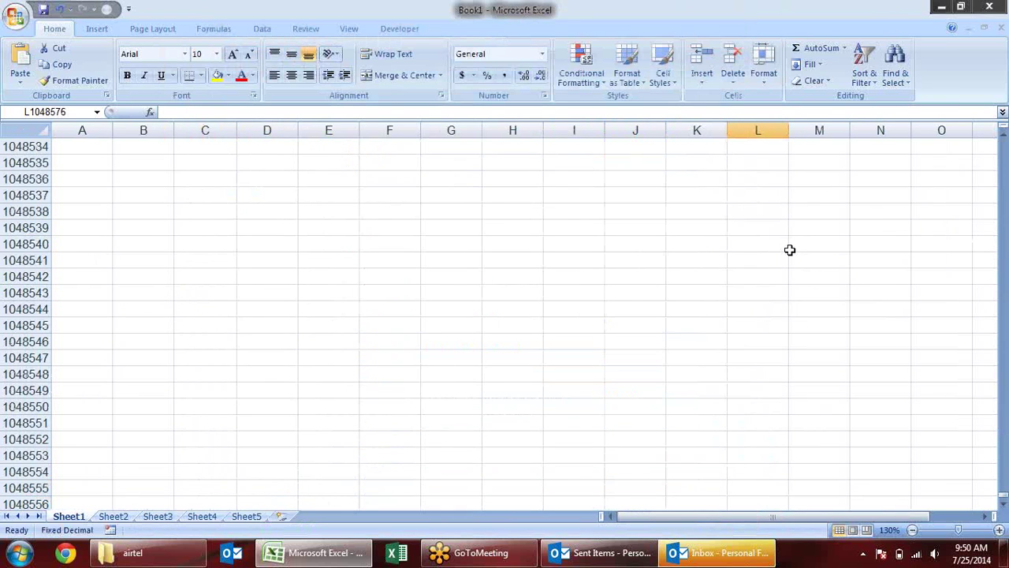
key(Home)
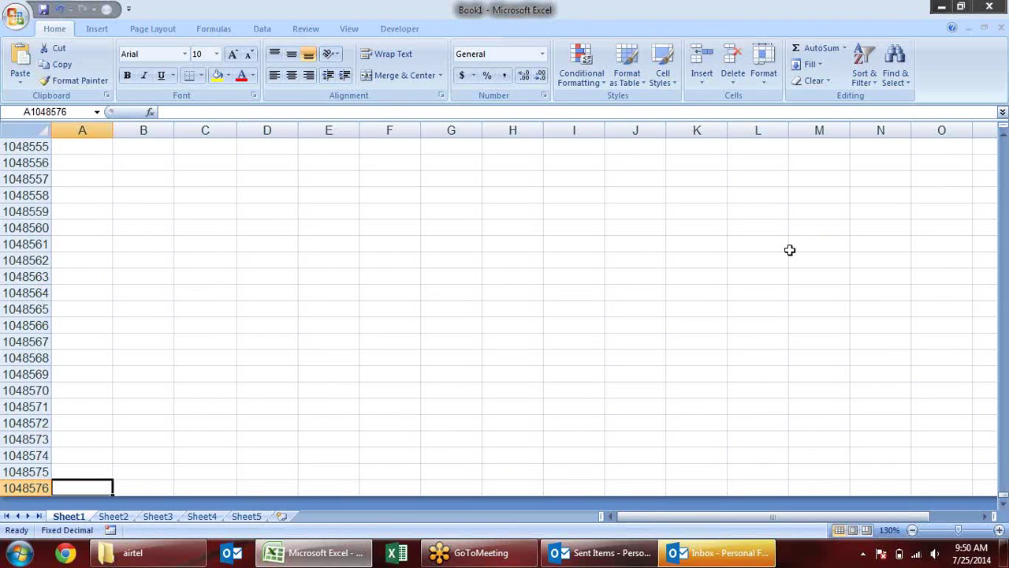
key(Page_Up)
key(Page_Up)
key(Page_Up)
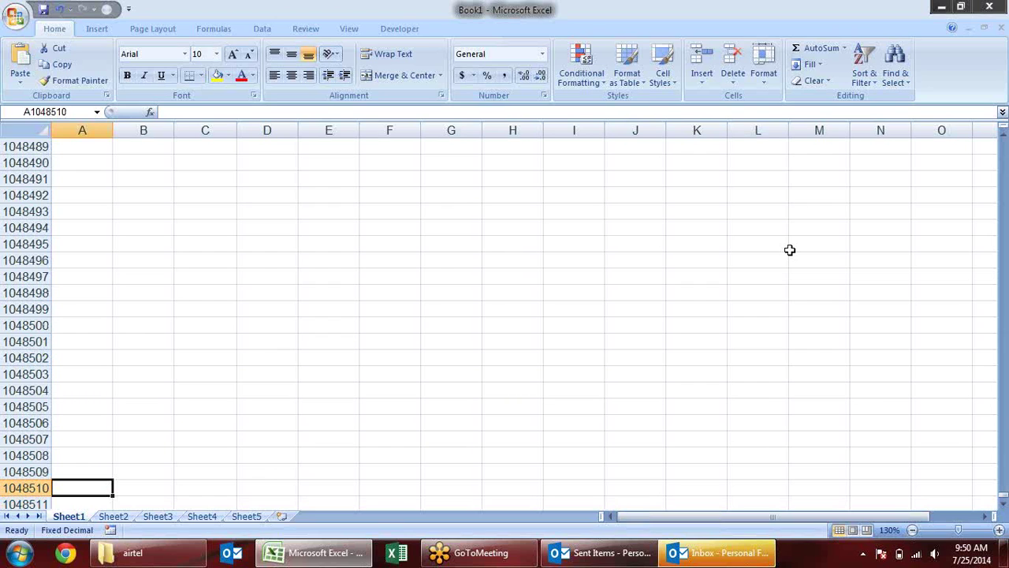
key(ctrl+Home)
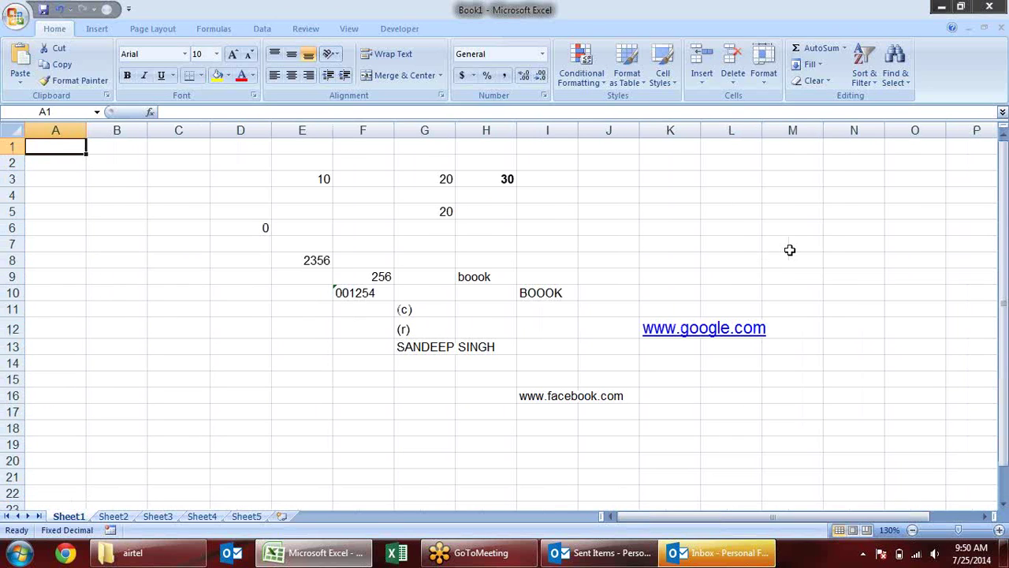
- Enter 1025 in A1 and 58284 in A2, producing 10.25 and 582.84
text(1)
key(ctrl+Return)
key(BackSpace)
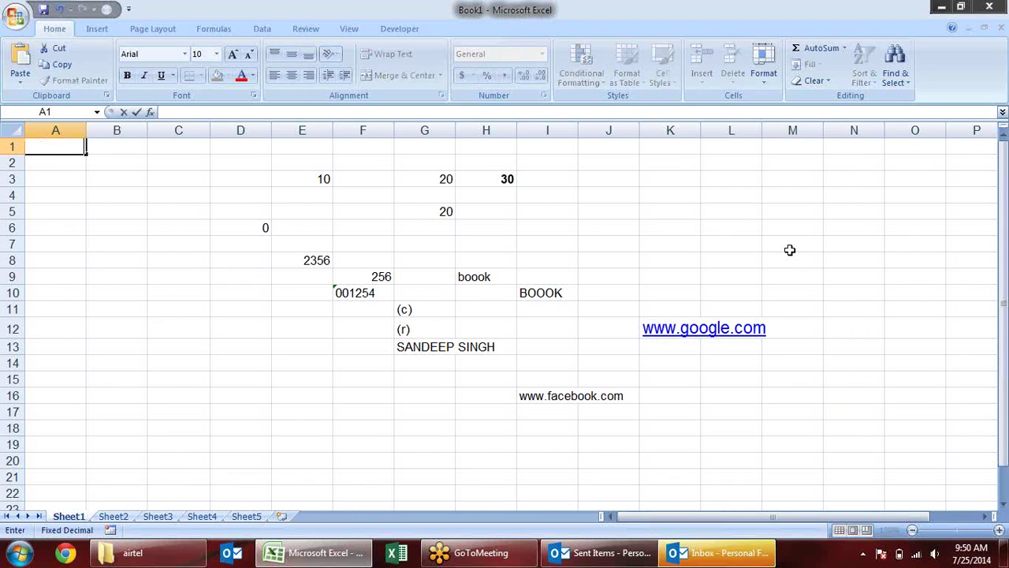
text(1025)
key(Return)
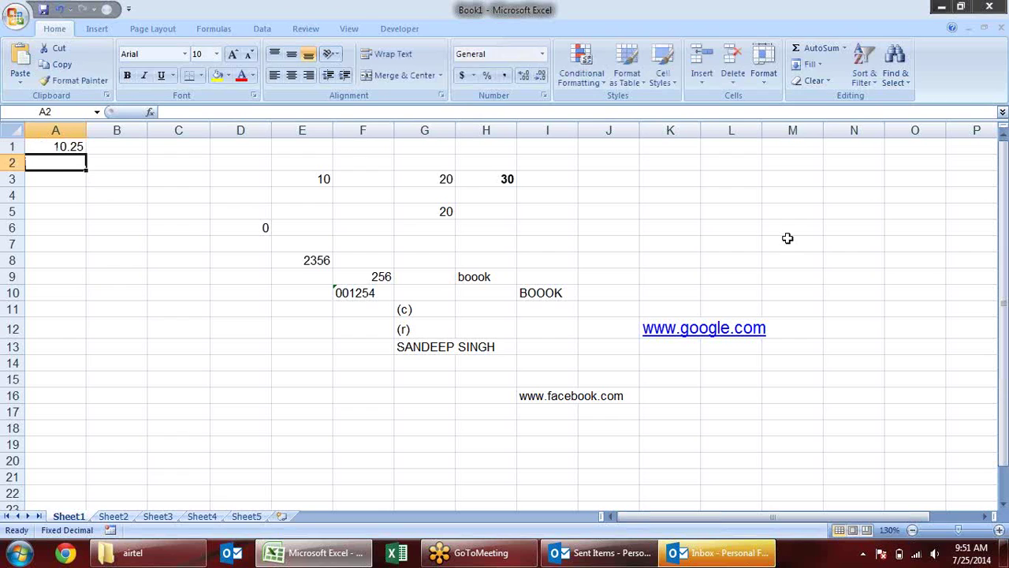
text(58284)
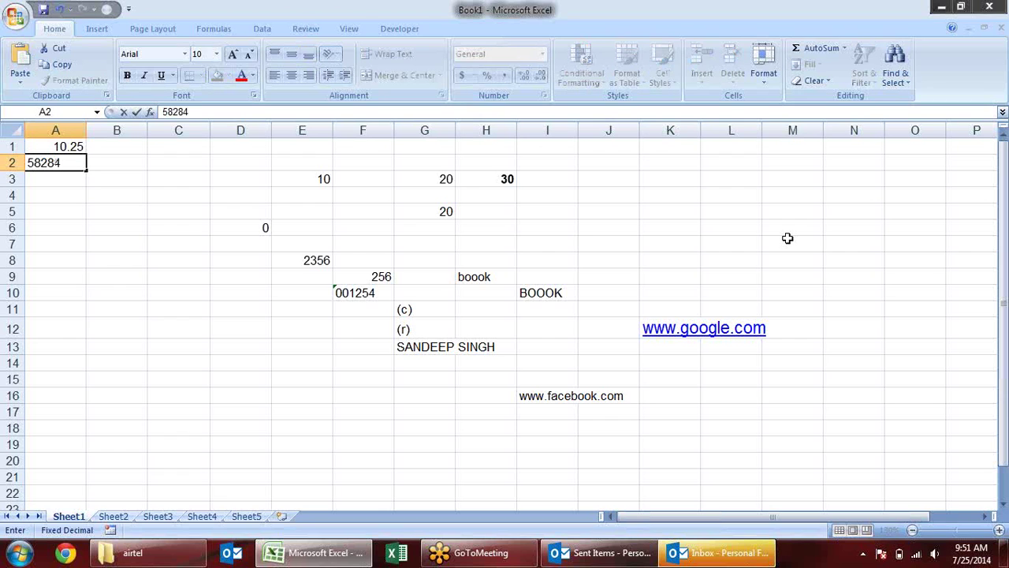
key(Return)
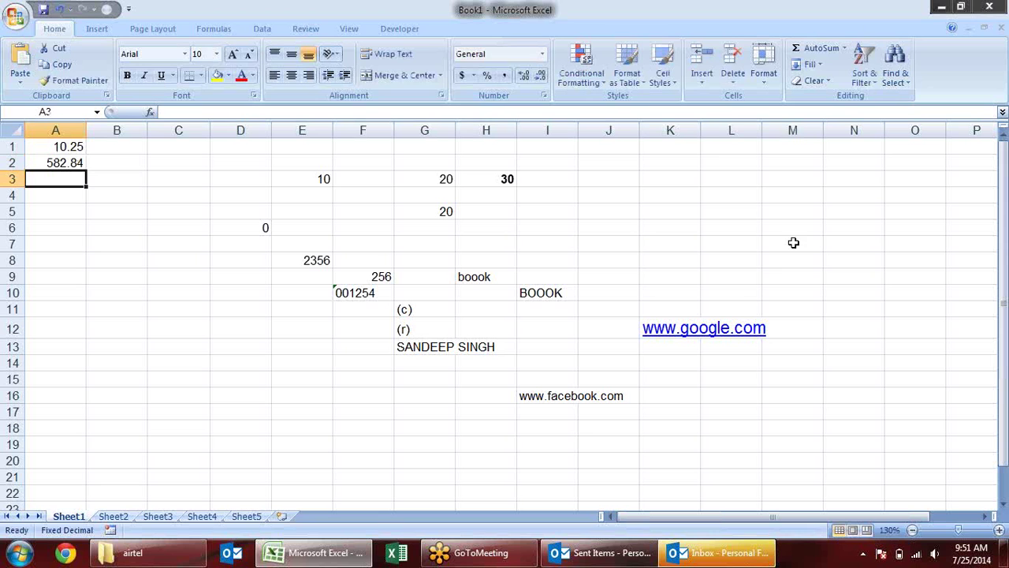
- In Advanced options, untick Automatically insert a decimal point and Enable fill handle and cell drag-and-drop
click(11, 16)
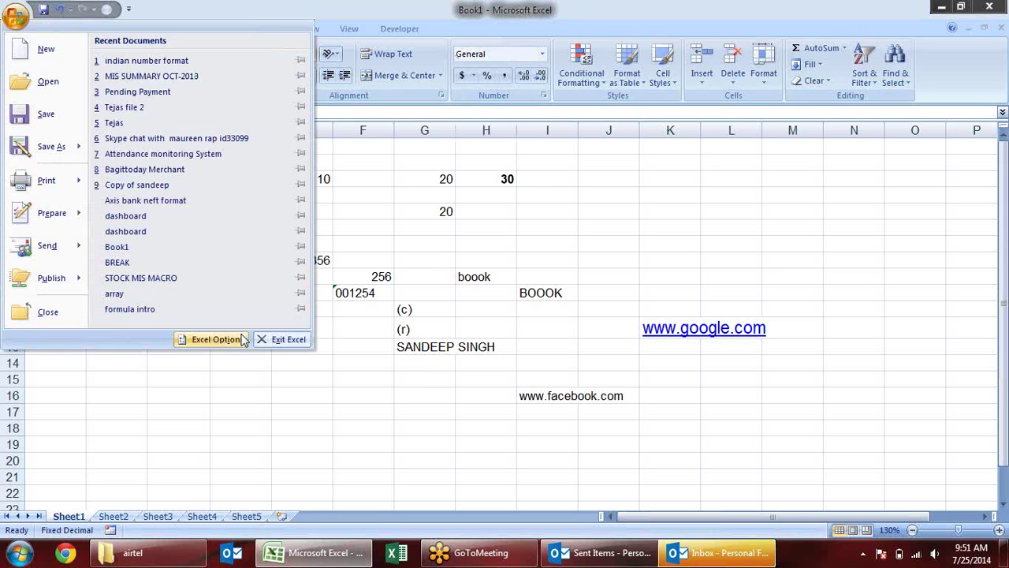
click(217, 339)
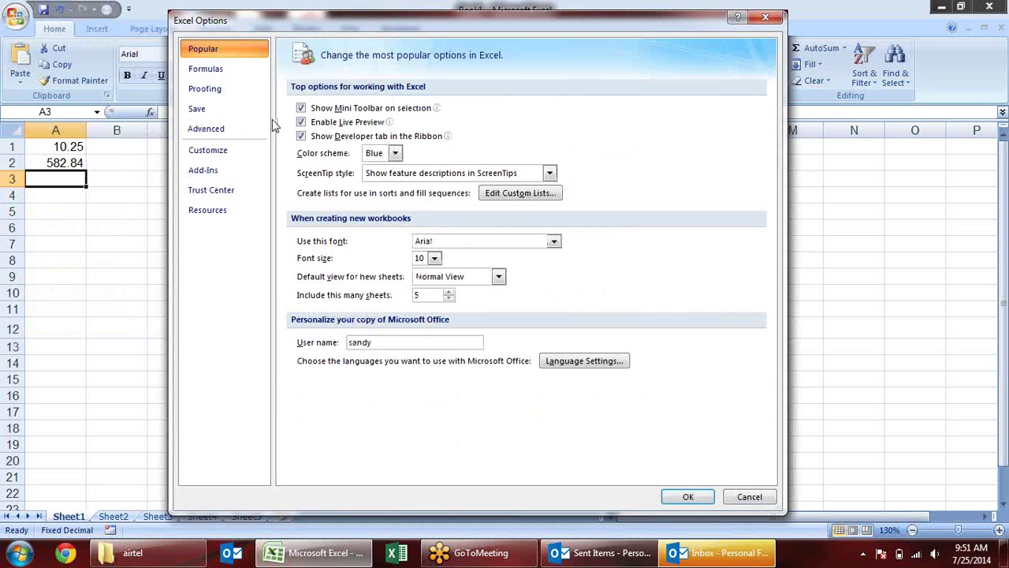
click(227, 131)
click(323, 144)
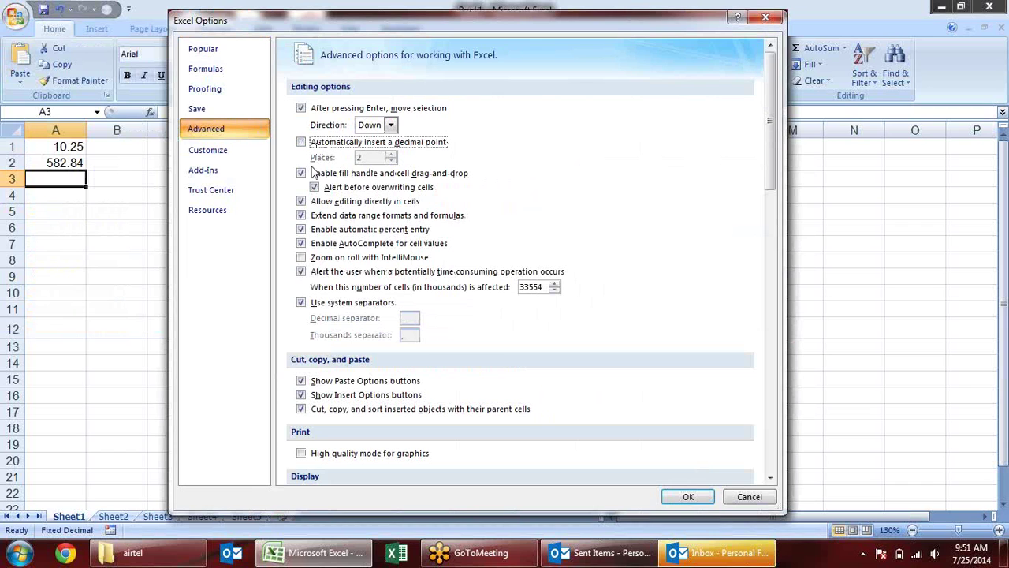
click(325, 173)
click(688, 497)
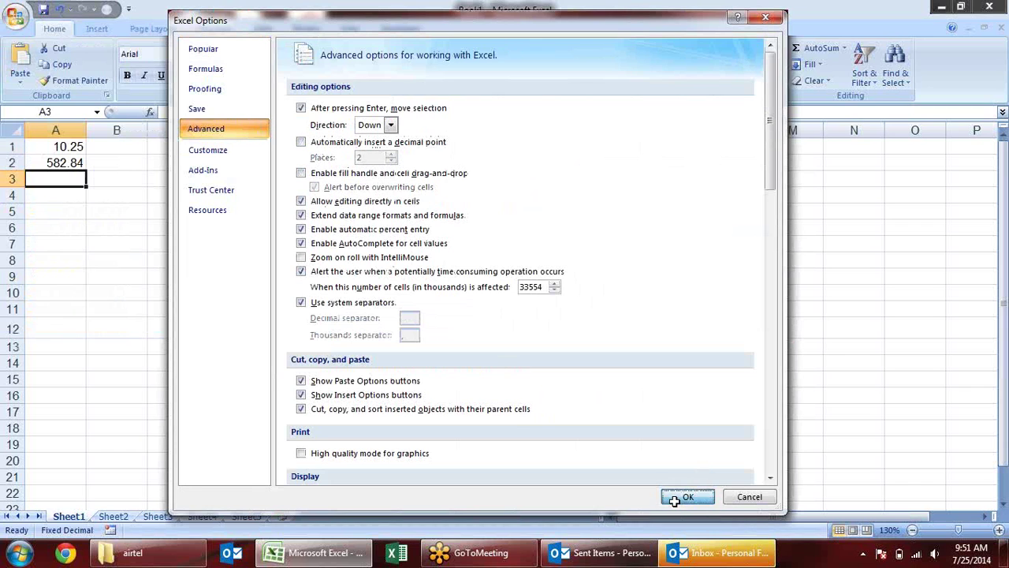
key(Down)
key(Down)
key(Down)
click(146, 178)
- Drag-select several ranges around B3:D5 to confirm cells no longer move, ending at B4
drag(146, 178, 201, 230)
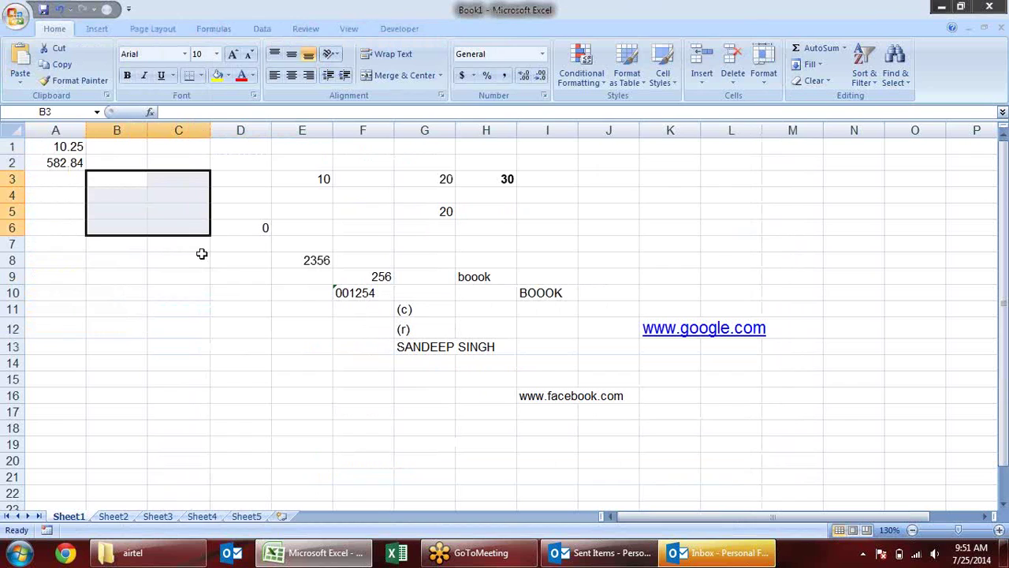
click(199, 164)
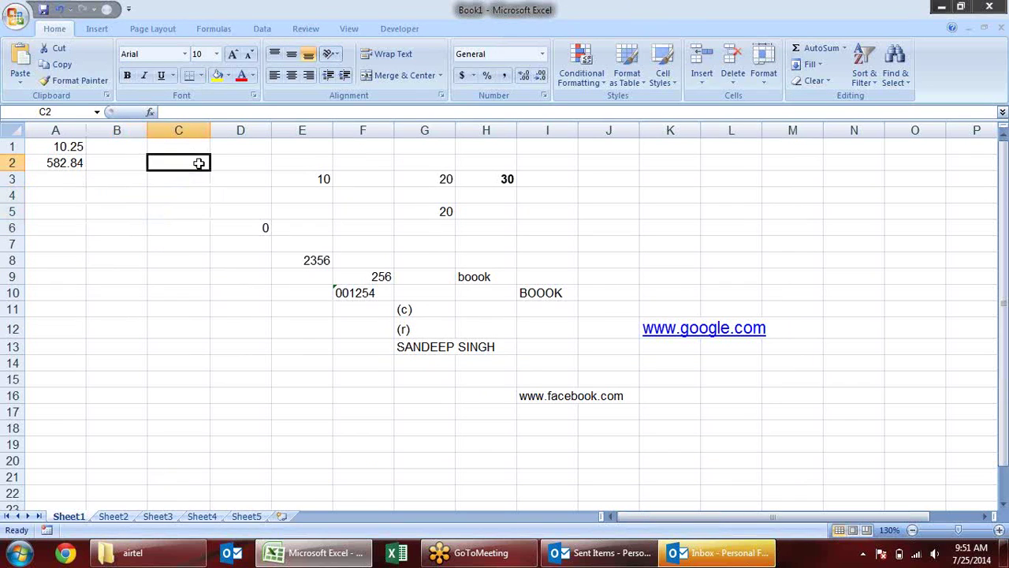
mouse_move(218, 173)
mouse_down()
mouse_move(221, 216)
mouse_move(196, 194)
mouse_move(126, 285)
mouse_move(202, 165)
mouse_up()
click(114, 181)
click(201, 166)
drag(140, 183, 131, 219)
click(168, 232)
click(184, 264)
click(140, 195)
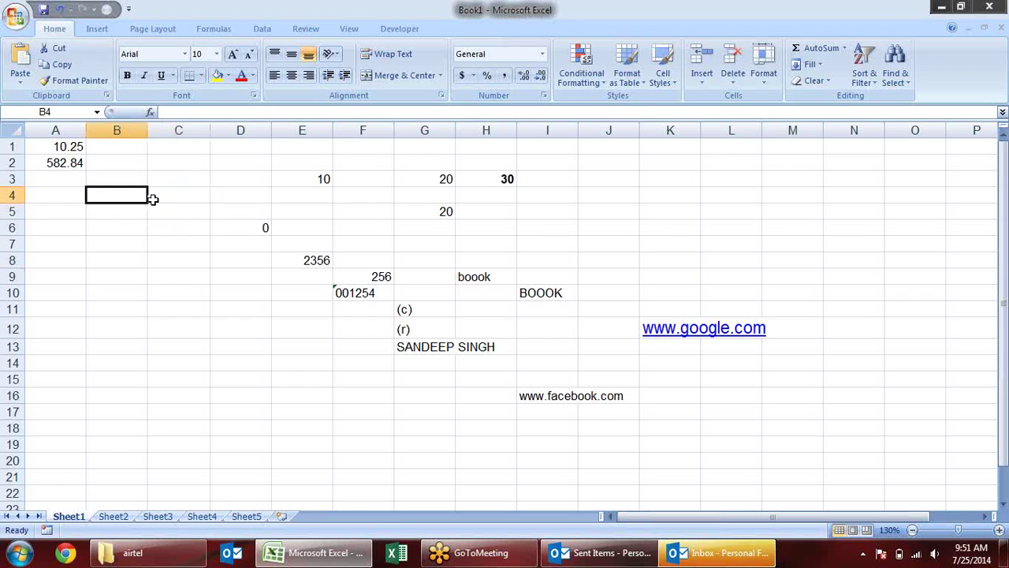
drag(150, 200, 149, 228)
click(115, 194)
click(14, 18)
- Turn Enable fill handle and cell drag-and-drop back on in Advanced options
click(215, 339)
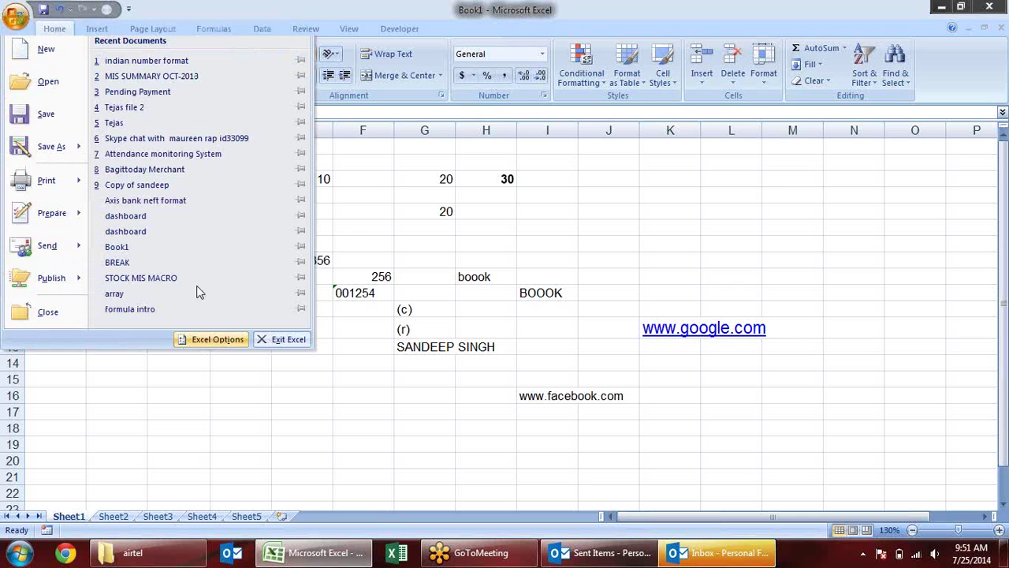
click(214, 133)
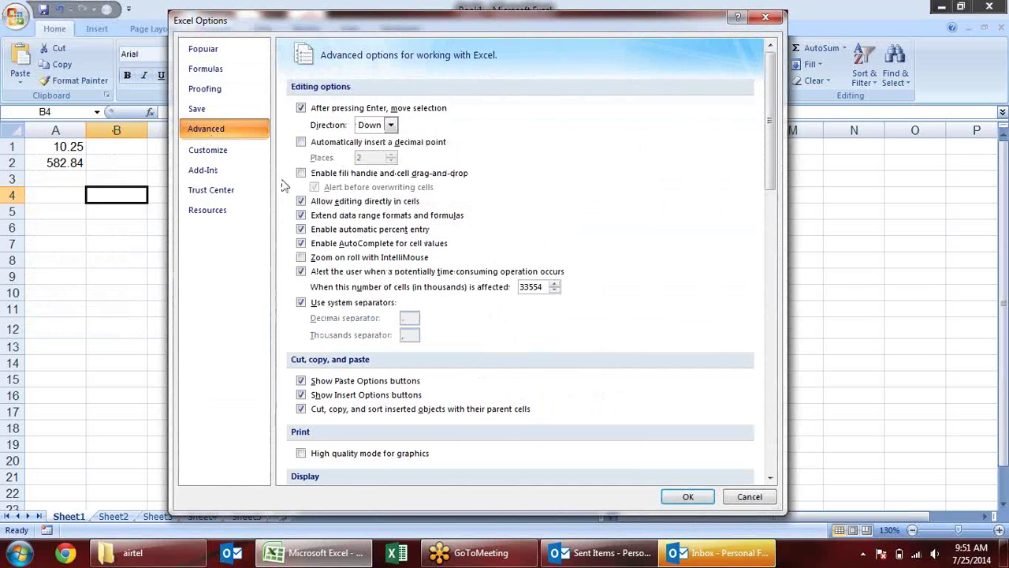
click(302, 173)
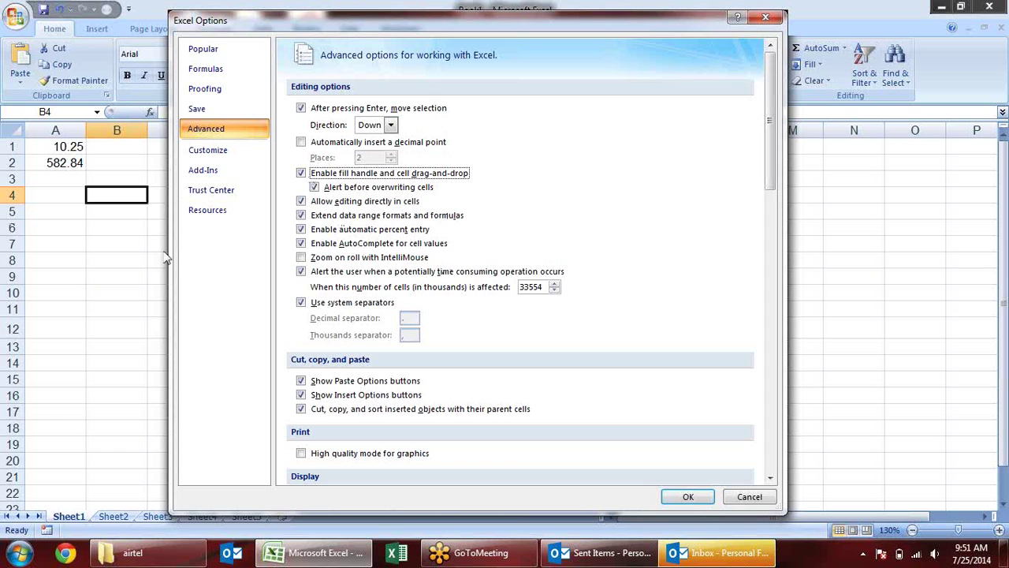
click(688, 501)
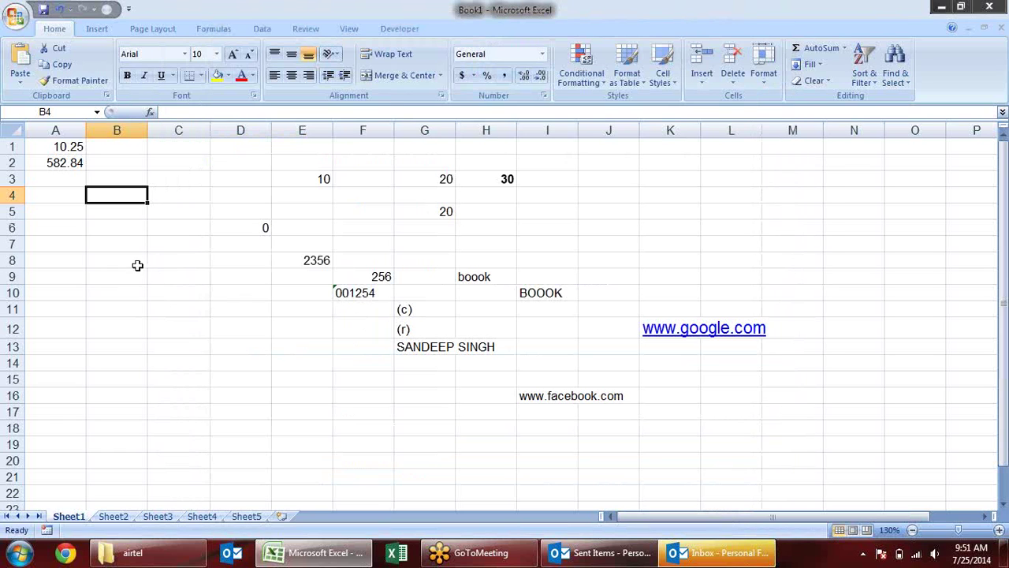
- Fill cell B4 down through B7 with the fill handle, then select D5
drag(147, 204, 148, 252)
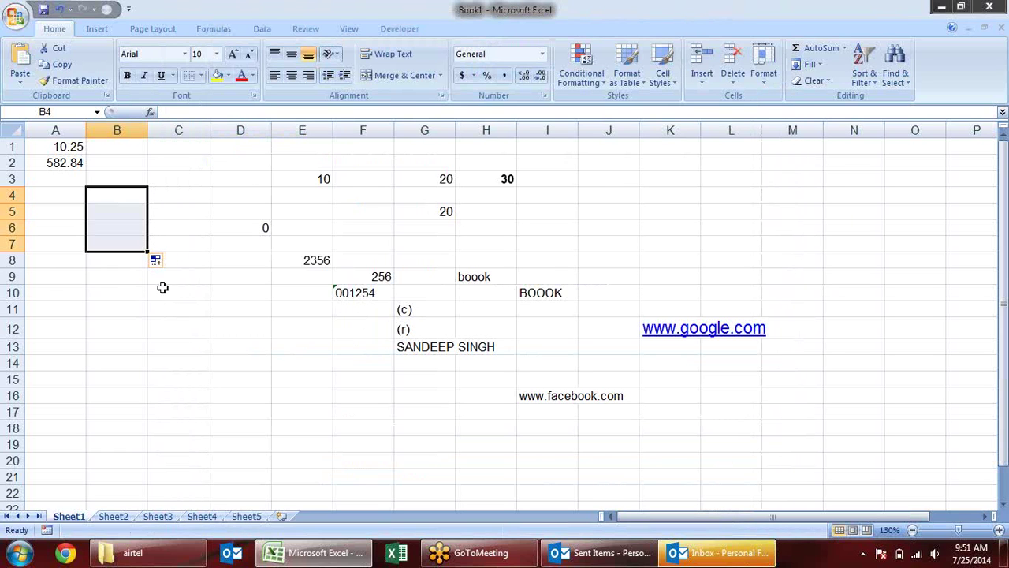
click(245, 212)
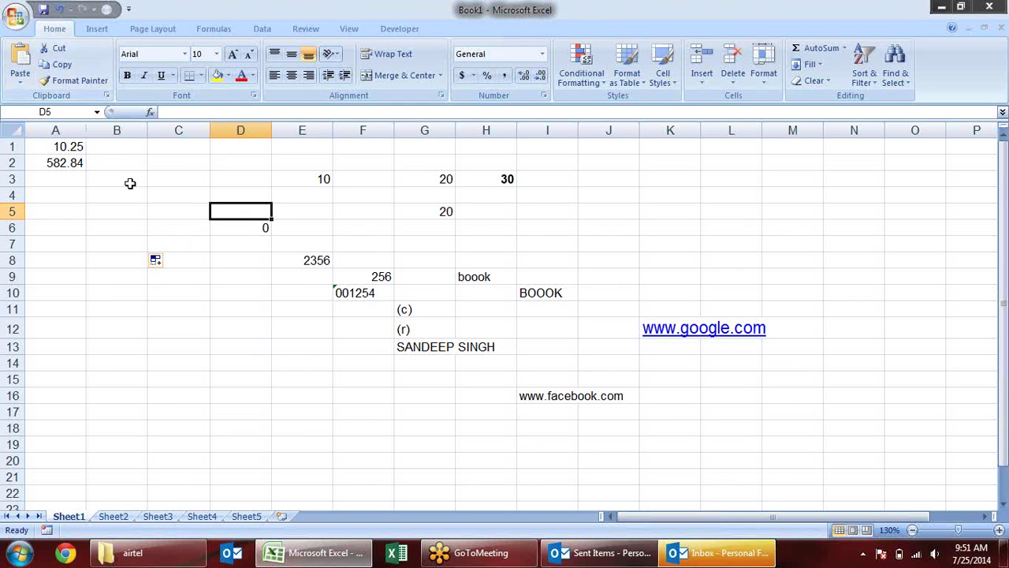
click(16, 18)
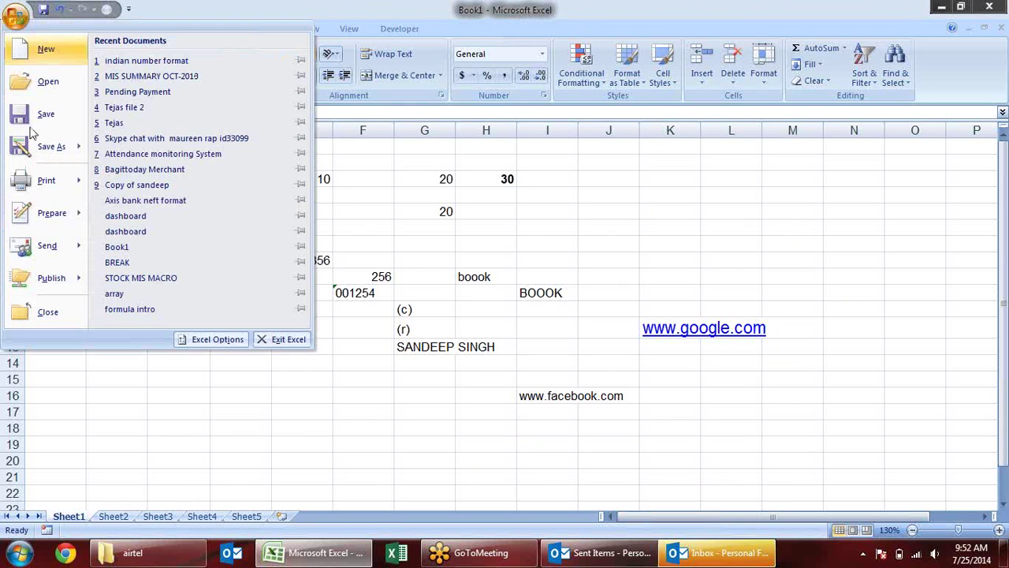
click(207, 339)
click(244, 135)
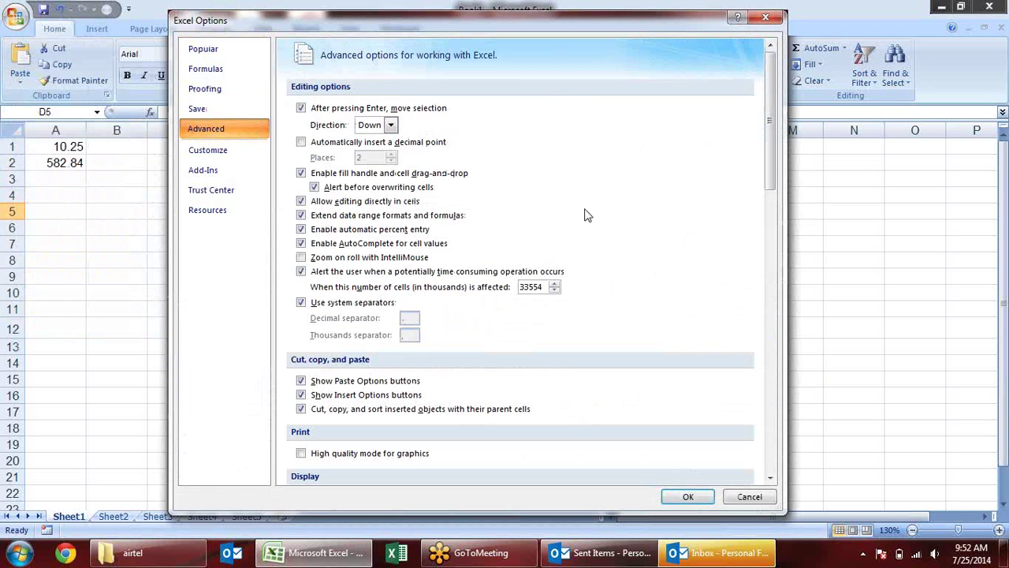
scroll(586, 214, down, 15)
scroll(586, 214, down, 5)
scroll(559, 214, up, 3)
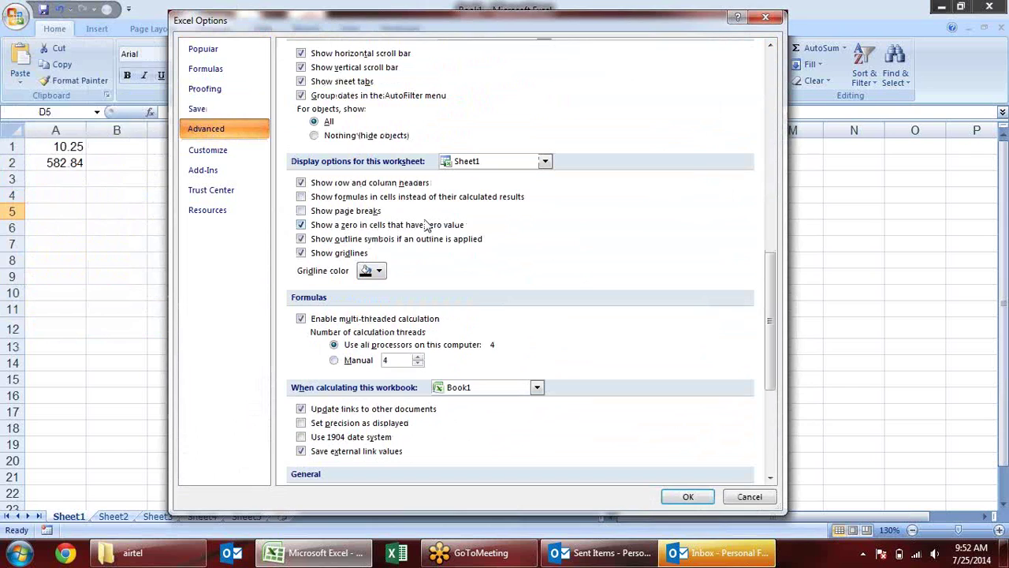
click(379, 271)
click(367, 330)
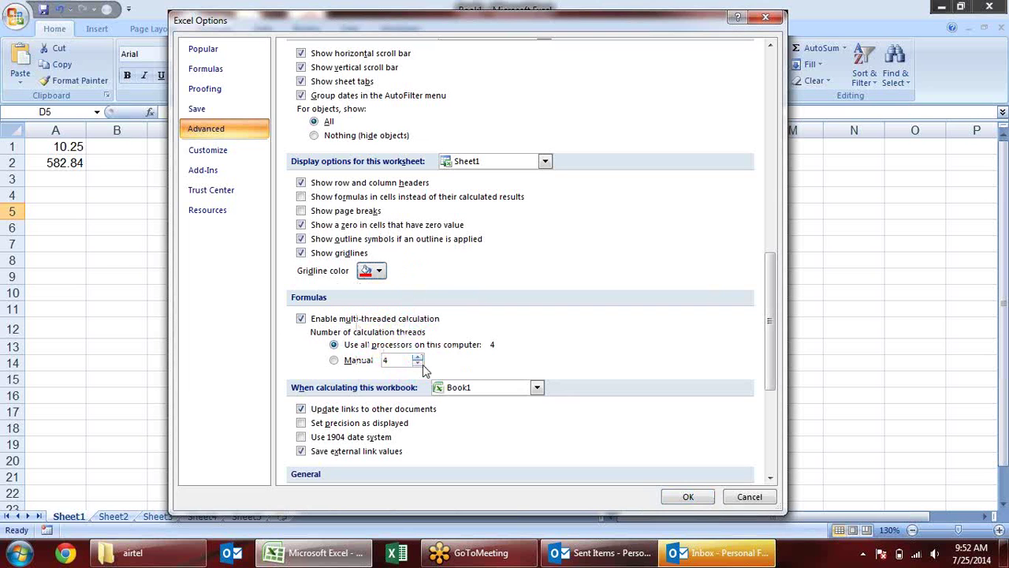
click(675, 496)
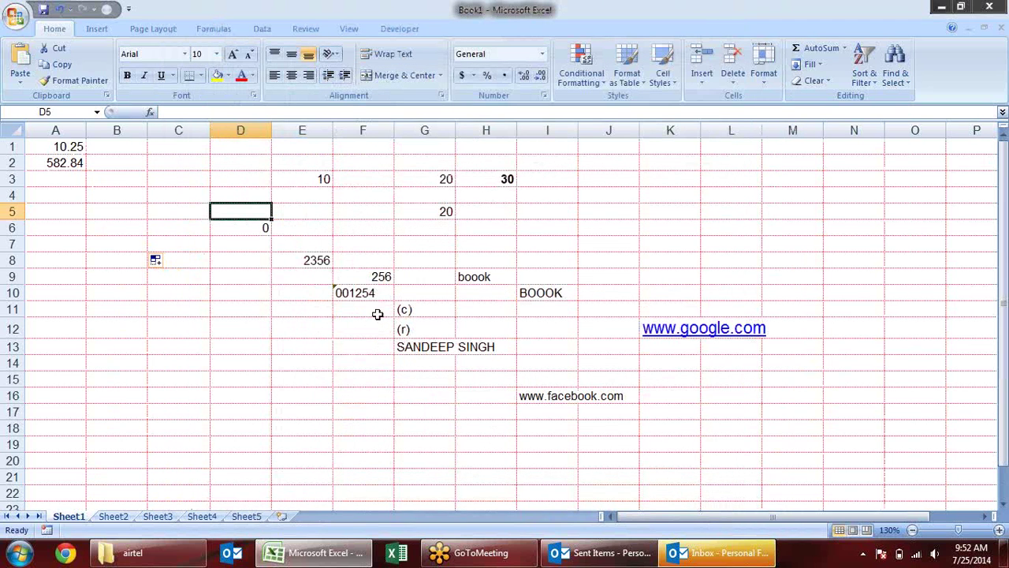
click(15, 16)
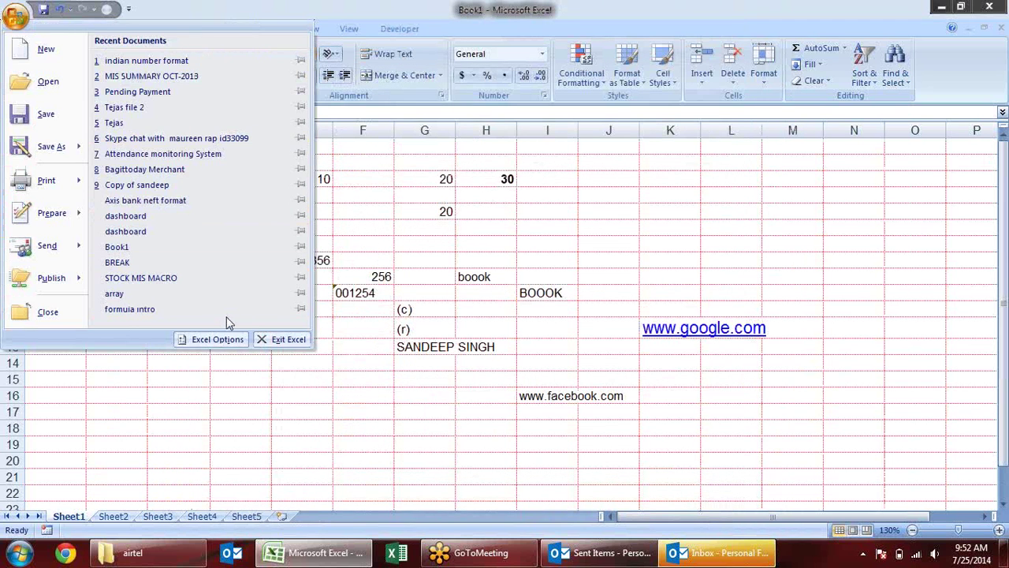
click(218, 339)
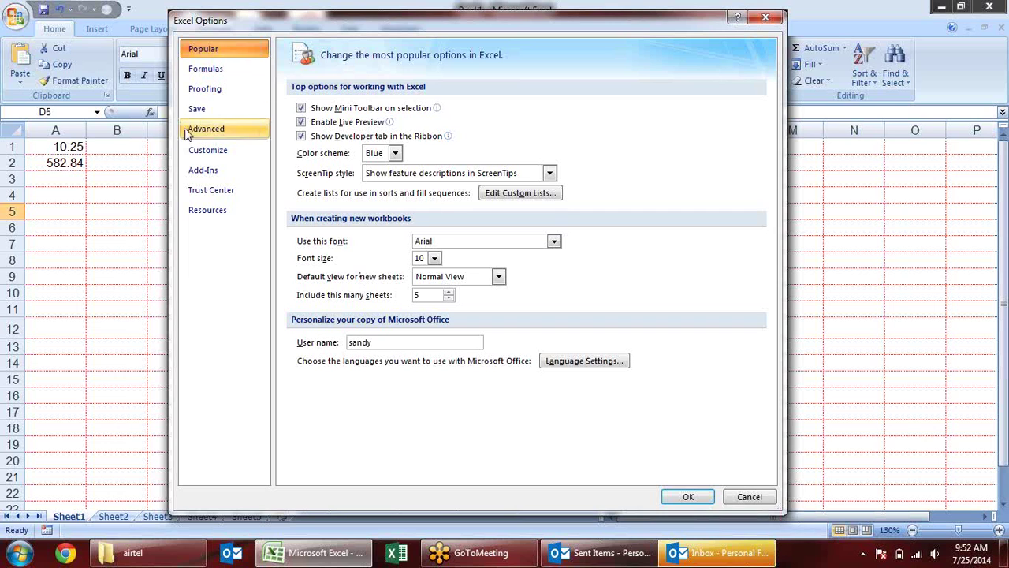
click(241, 130)
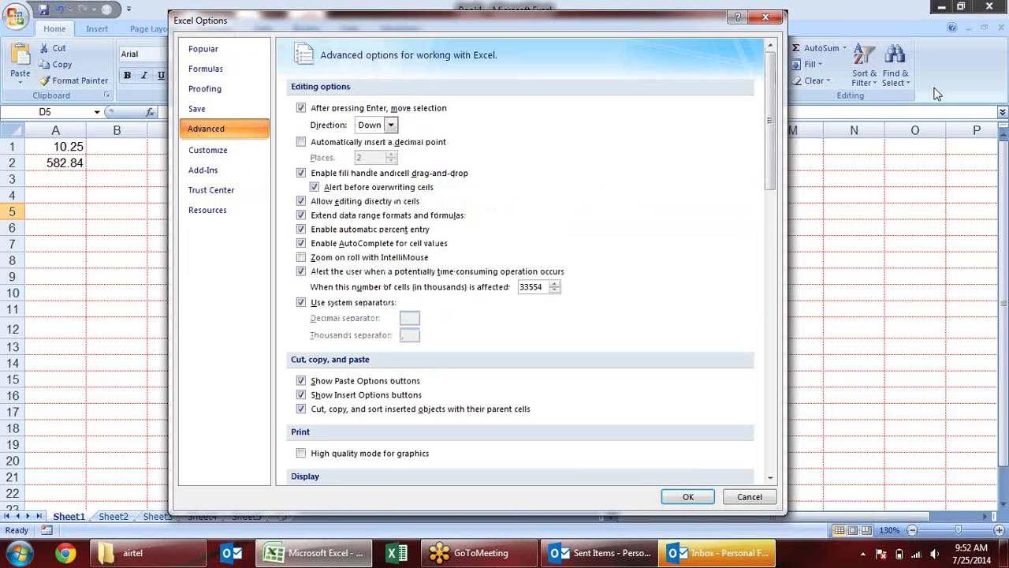
drag(771, 126, 771, 342)
click(377, 224)
click(375, 241)
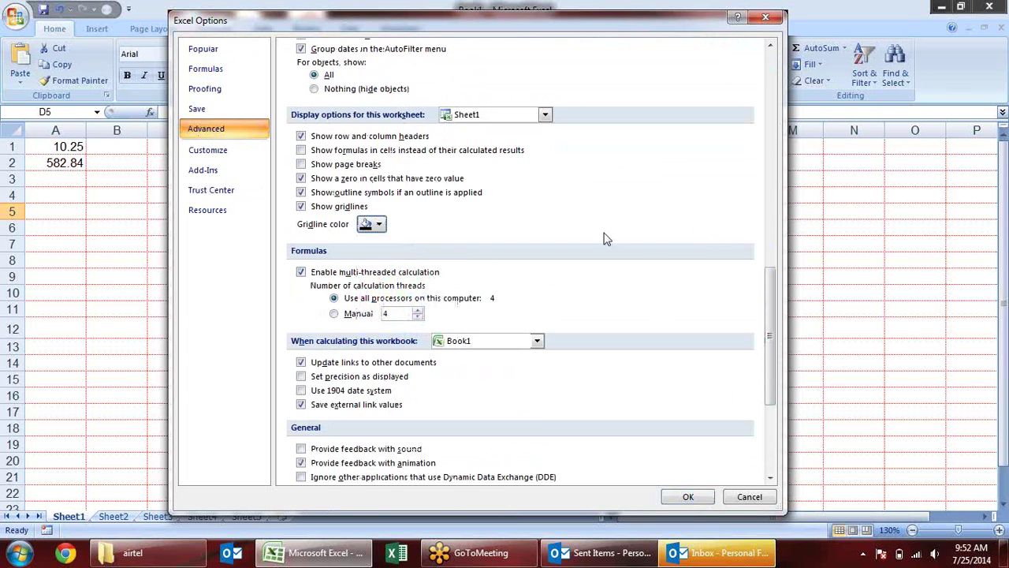
click(688, 497)
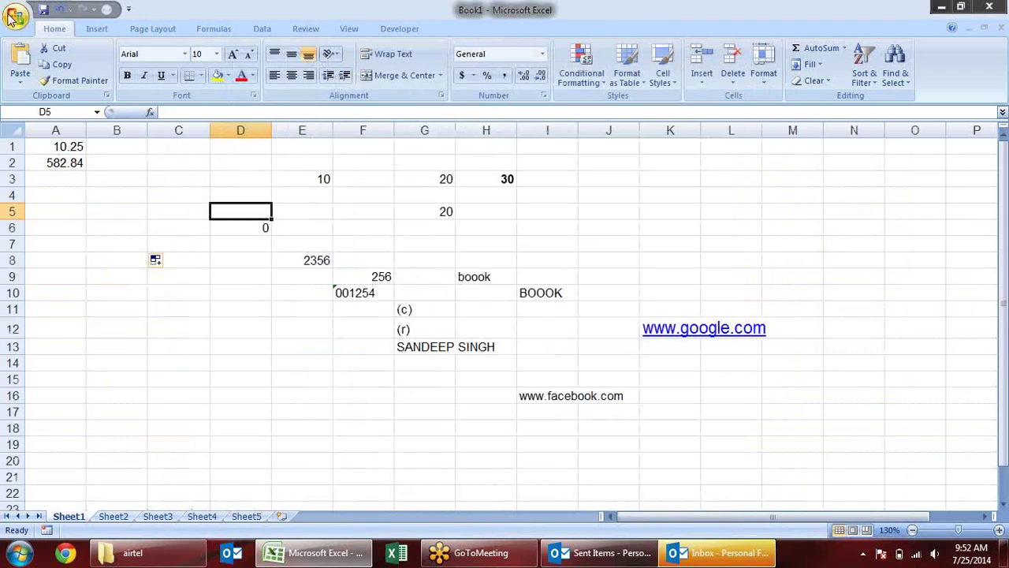
click(16, 16)
click(226, 339)
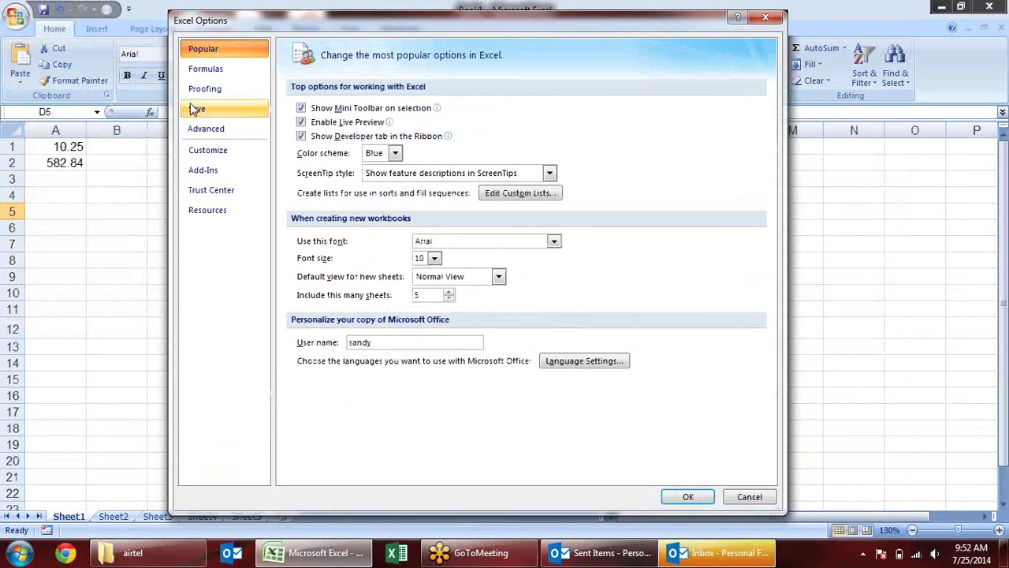
click(239, 156)
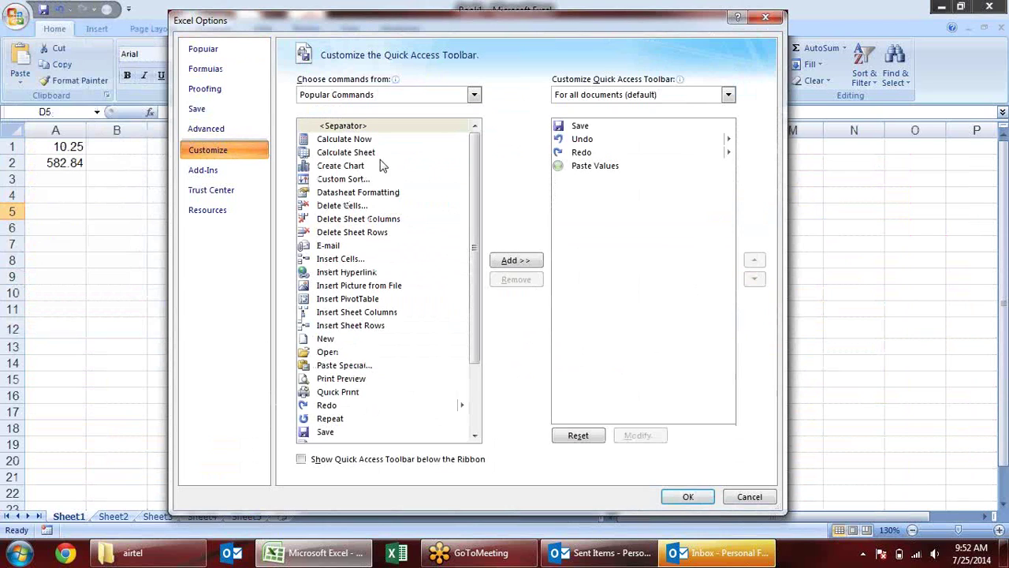
click(649, 167)
click(520, 282)
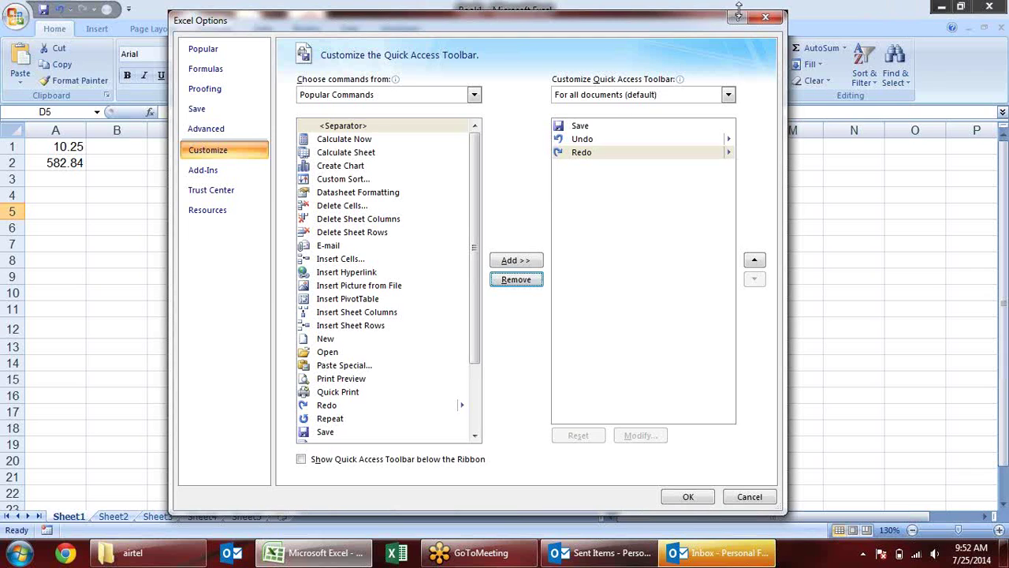
click(765, 16)
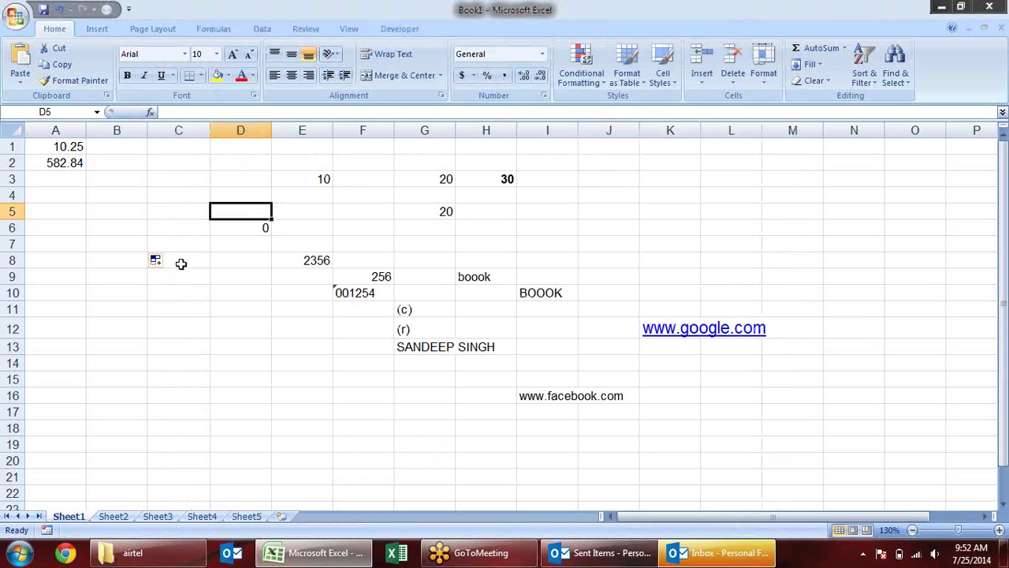
click(168, 224)
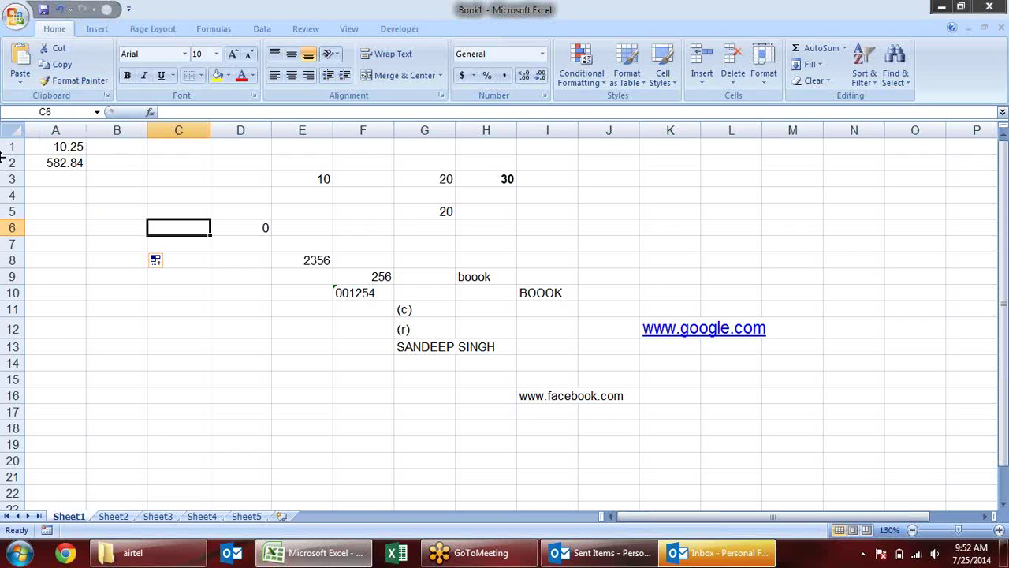
- Copy 582.84 from A2 and paste it into B3 with the toolbar Paste Values button
click(138, 184)
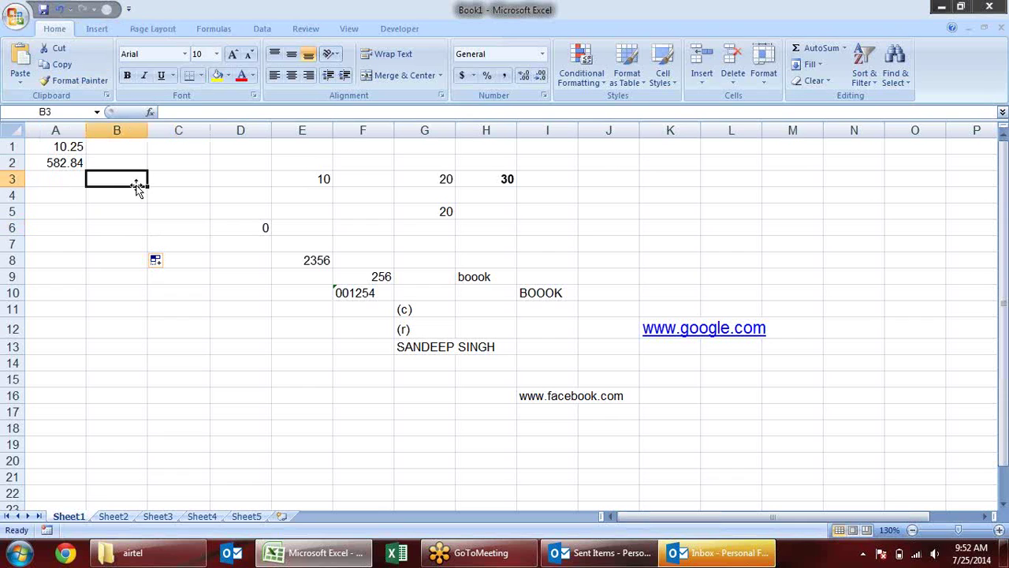
click(73, 169)
key(ctrl+c)
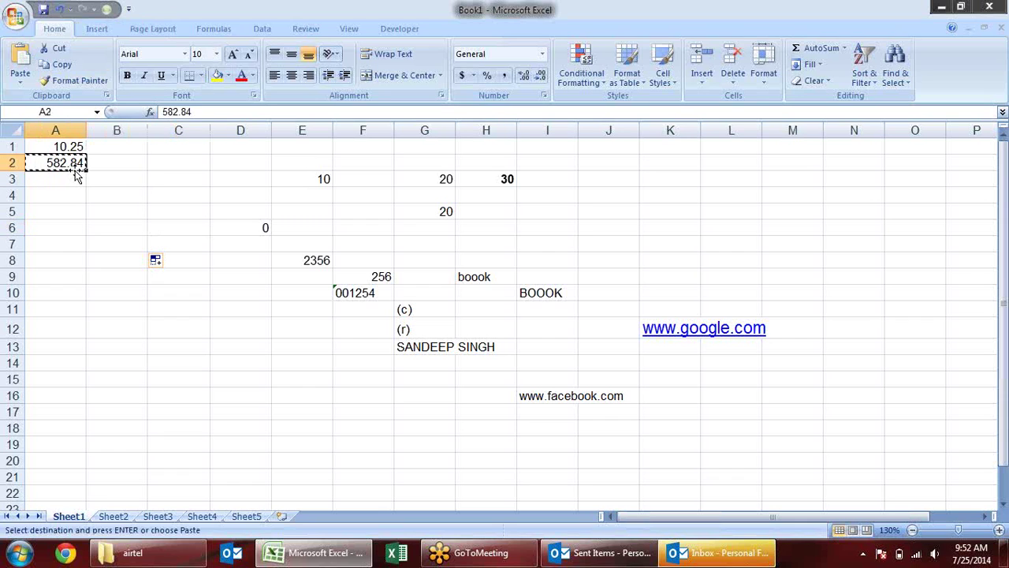
click(140, 176)
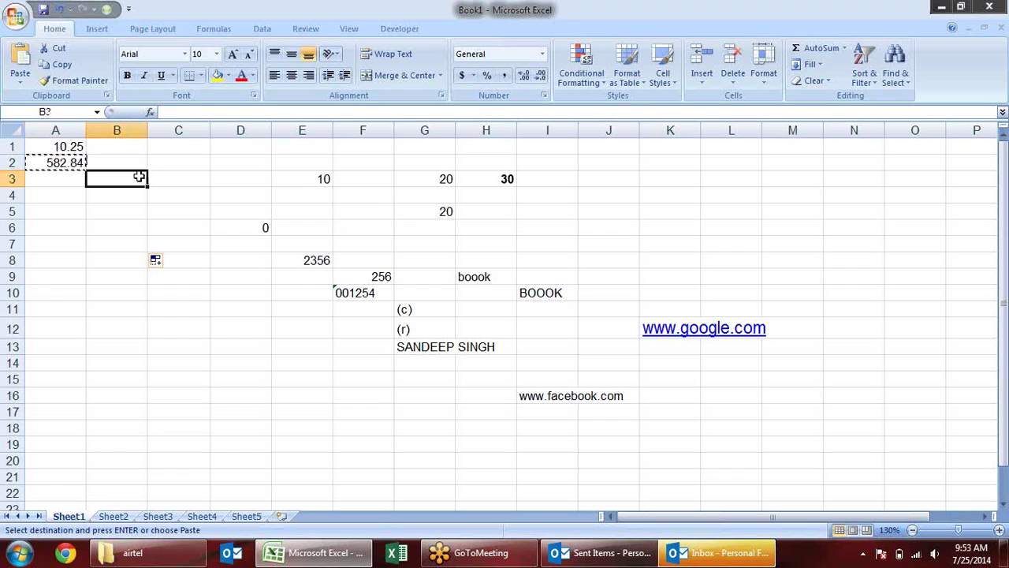
click(113, 11)
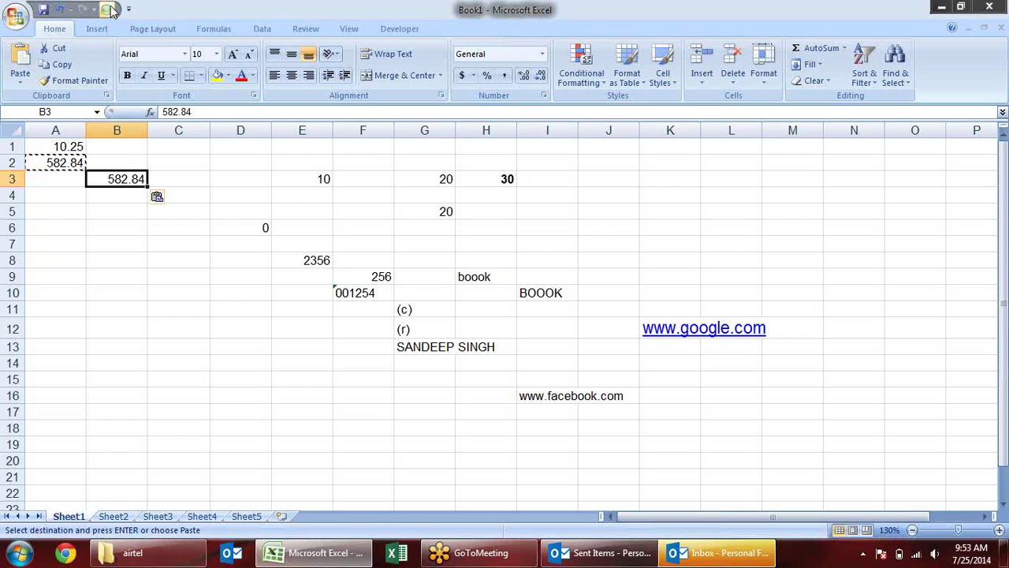
double_click(203, 179)
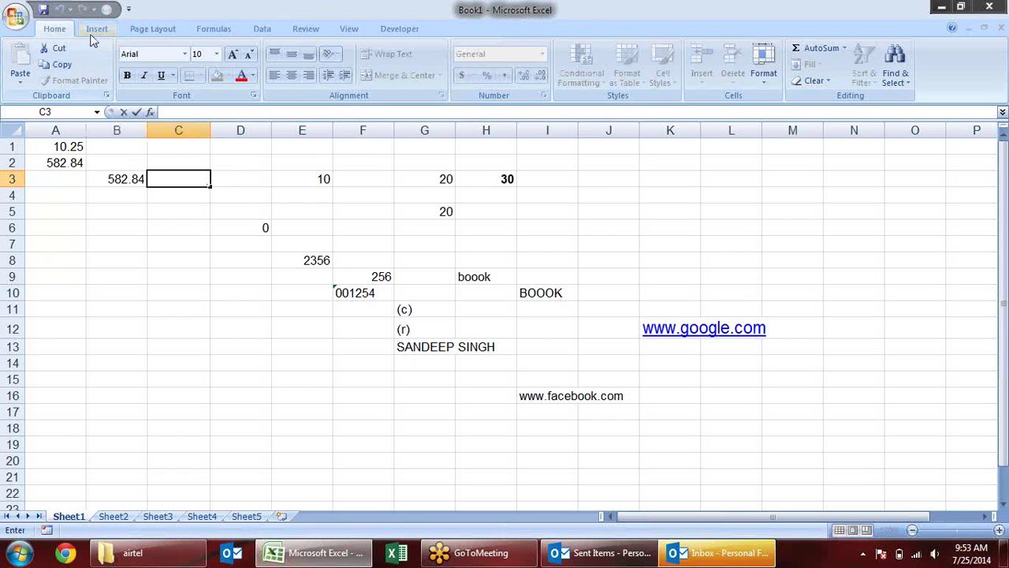
- In Excel Options Customize, remove Paste Values from the Quick Access Toolbar
click(83, 275)
click(16, 15)
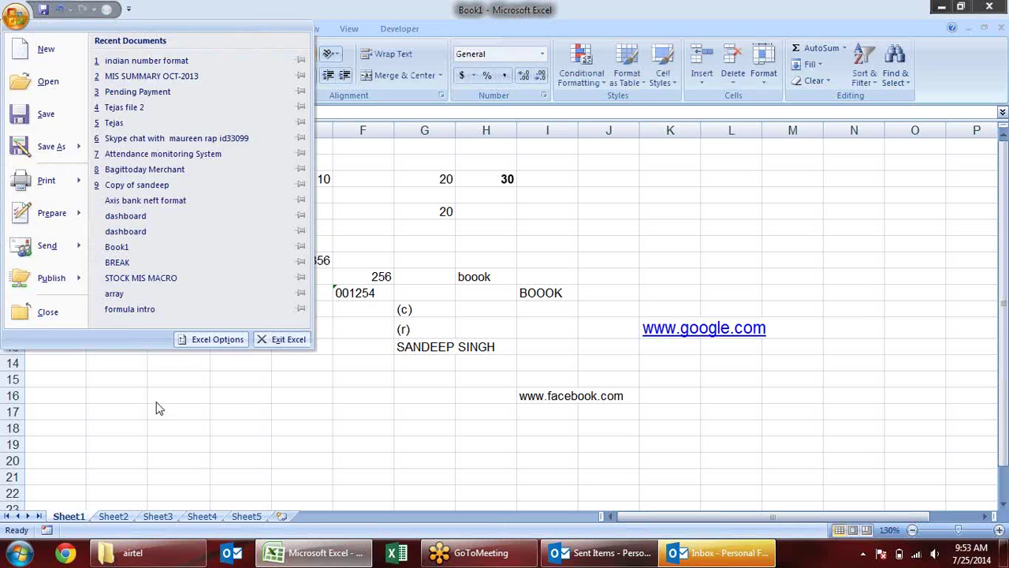
click(217, 341)
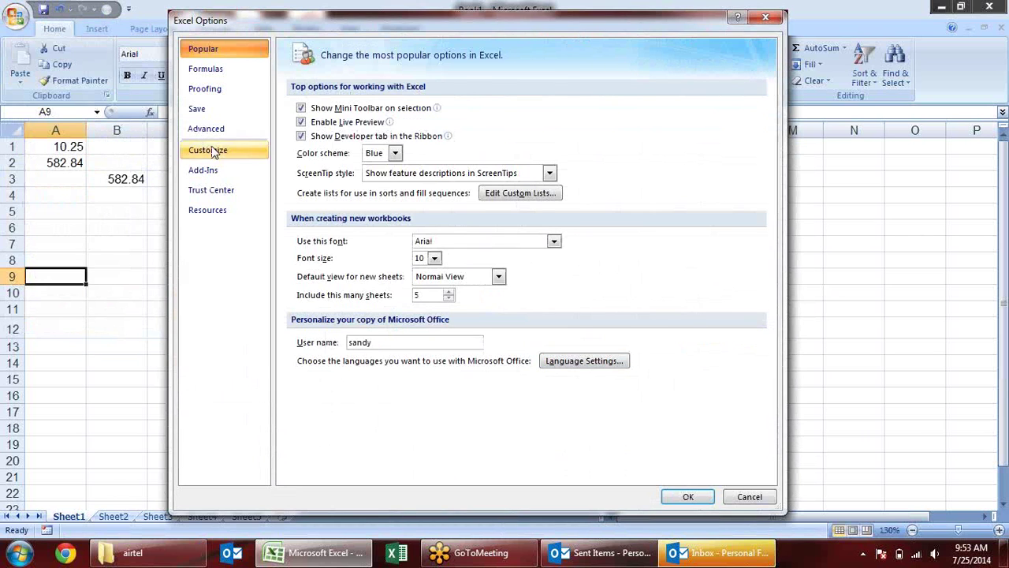
click(212, 150)
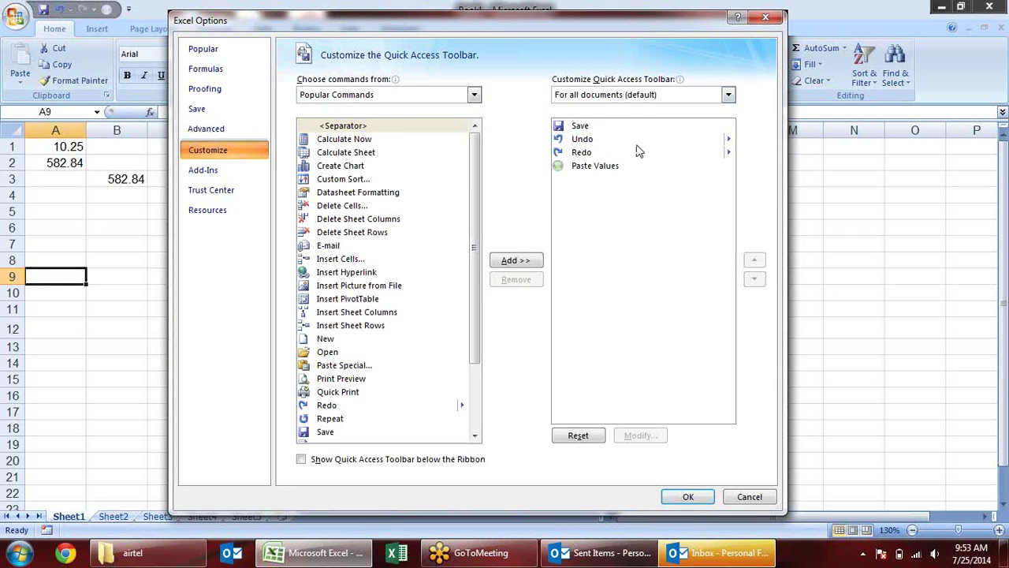
click(588, 175)
click(526, 282)
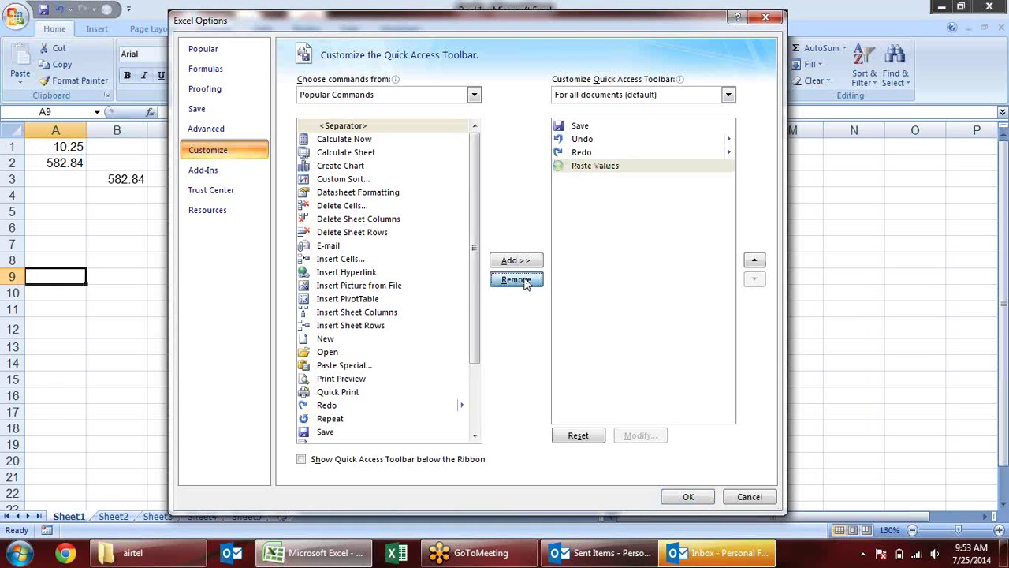
- Add Paste Values back to the Quick Access Toolbar from the Home Tab commands
click(418, 97)
click(374, 201)
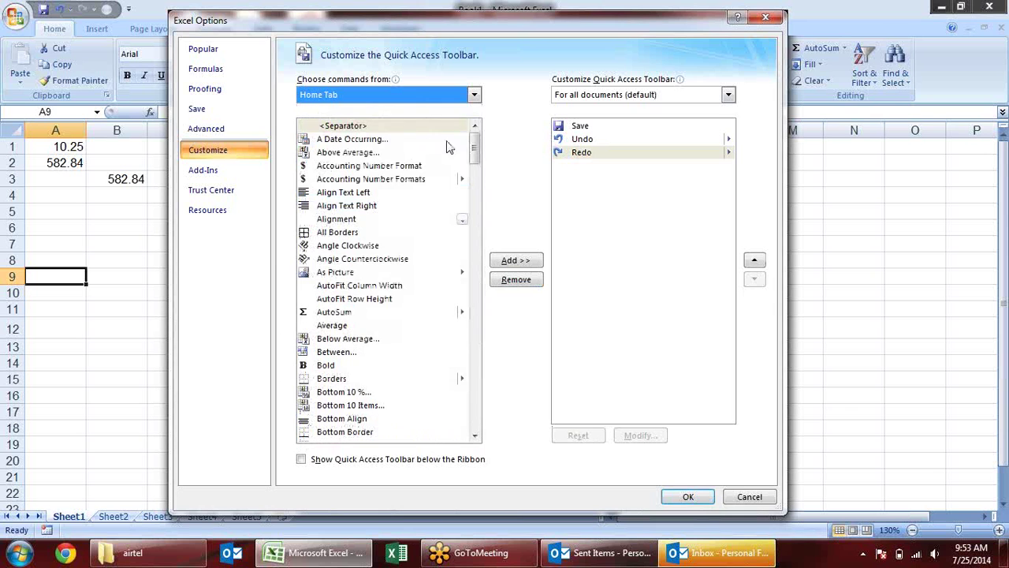
drag(476, 150, 470, 362)
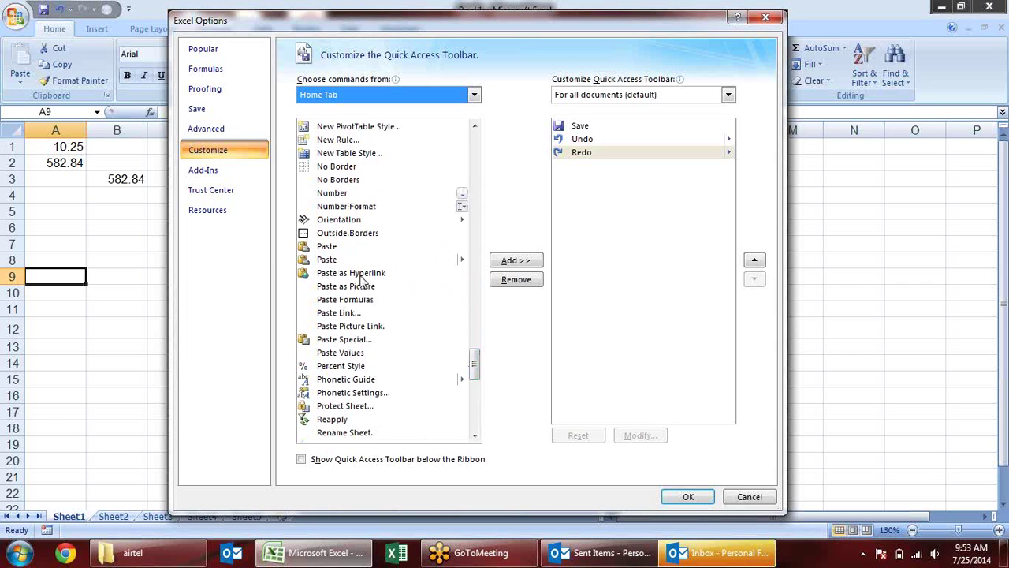
click(349, 355)
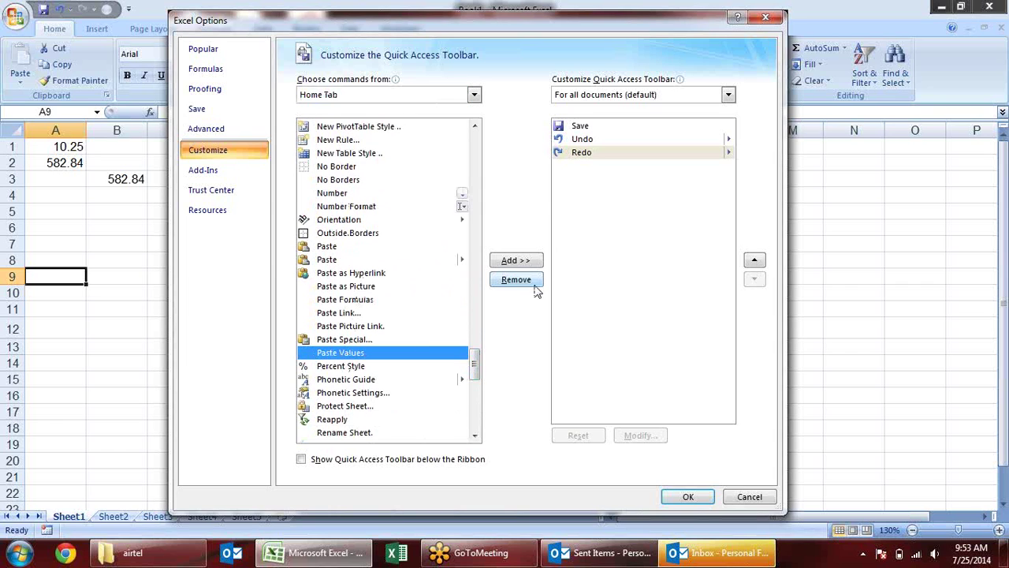
click(515, 260)
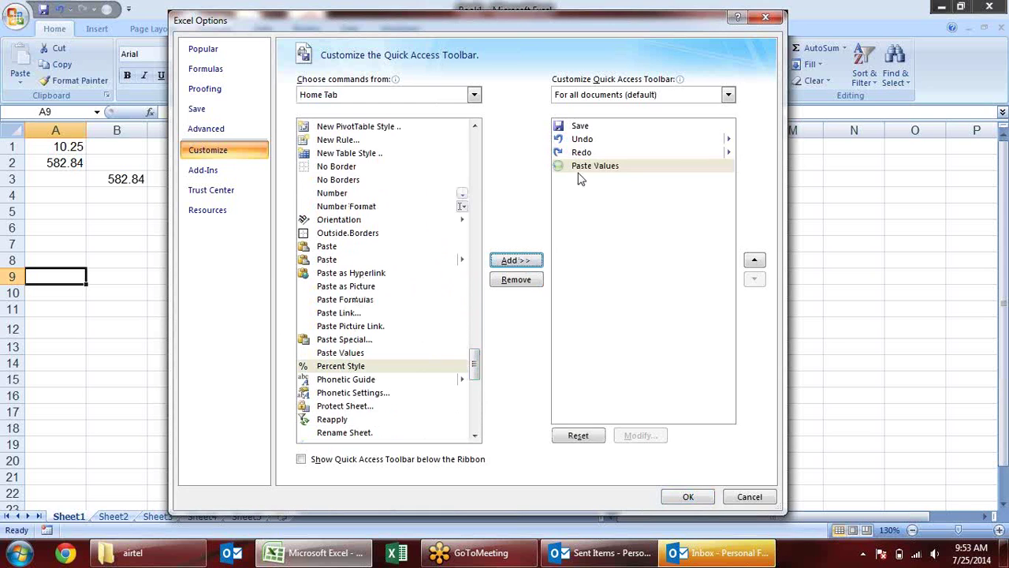
drag(472, 364, 496, 139)
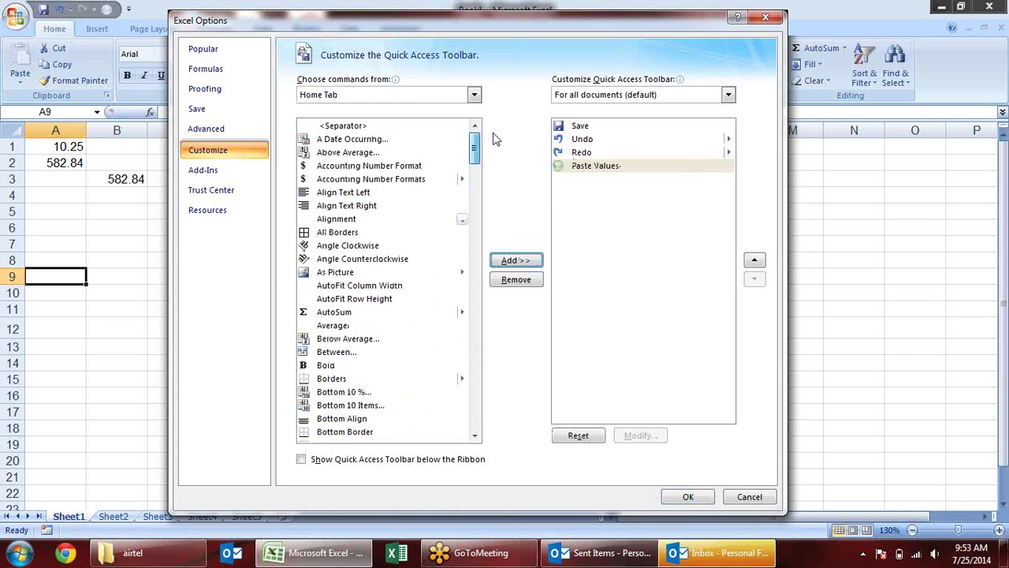
- Add Filter from the Data Tab commands and save the toolbar changes
click(474, 94)
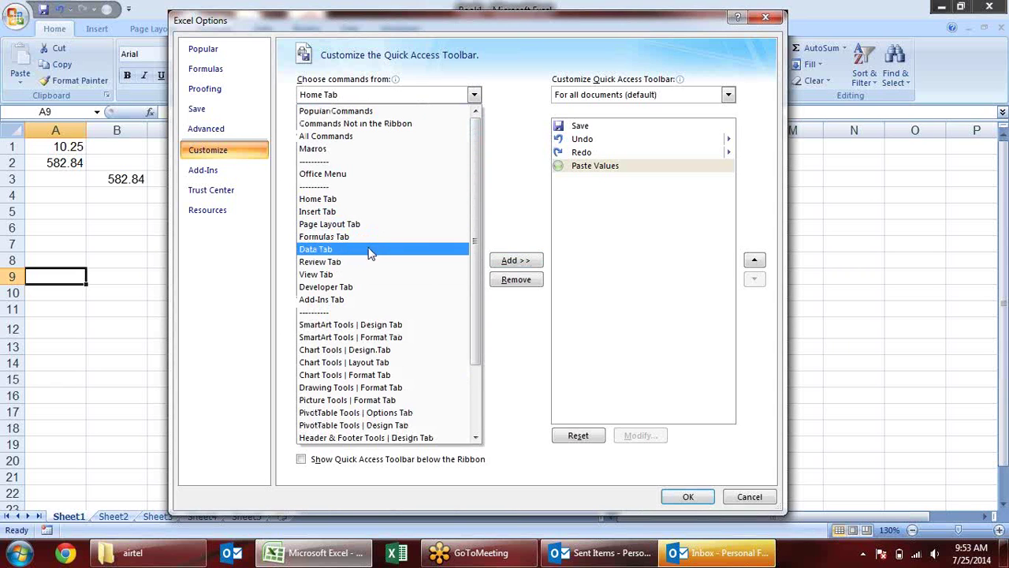
click(370, 250)
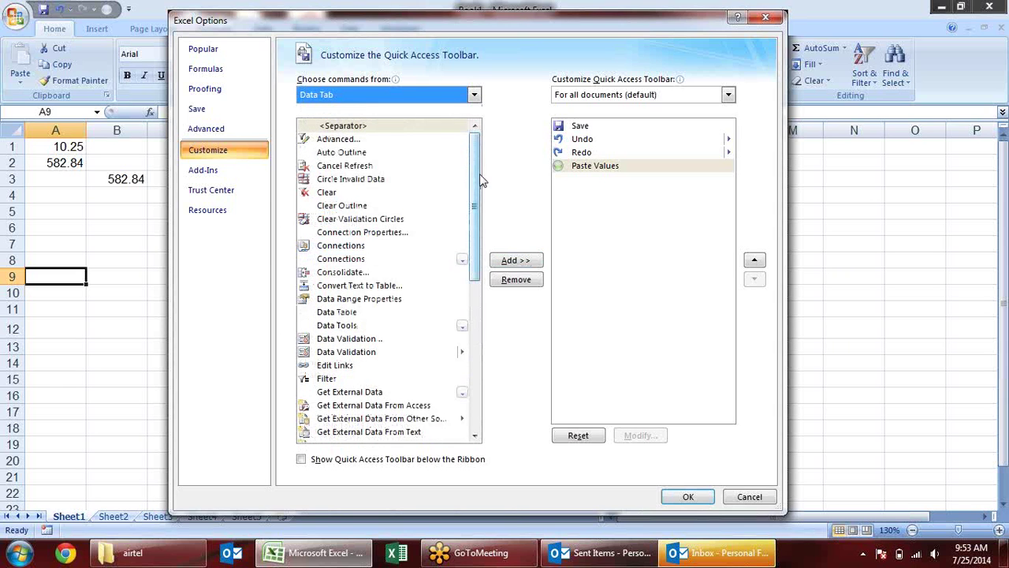
click(345, 380)
click(516, 261)
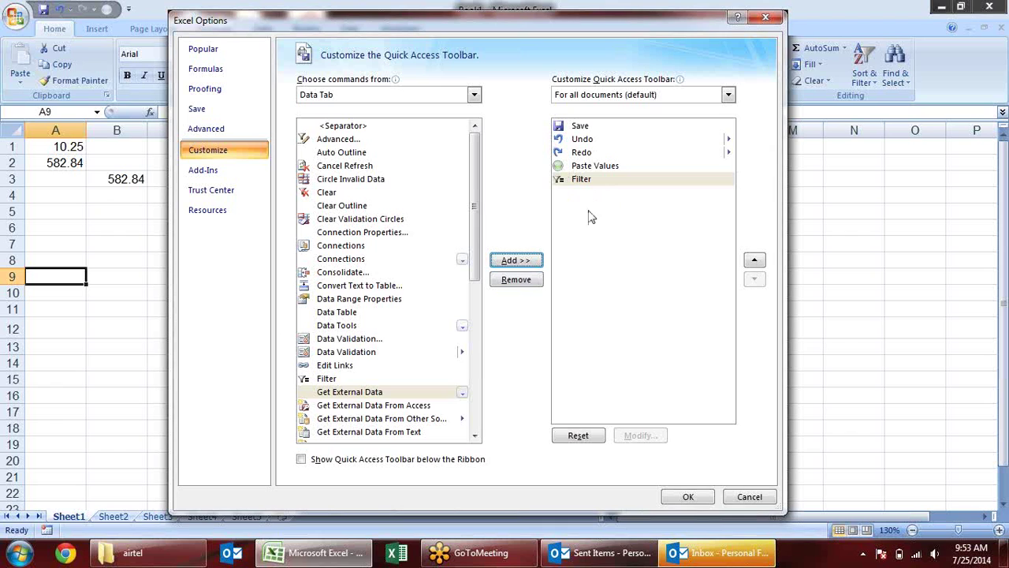
click(690, 497)
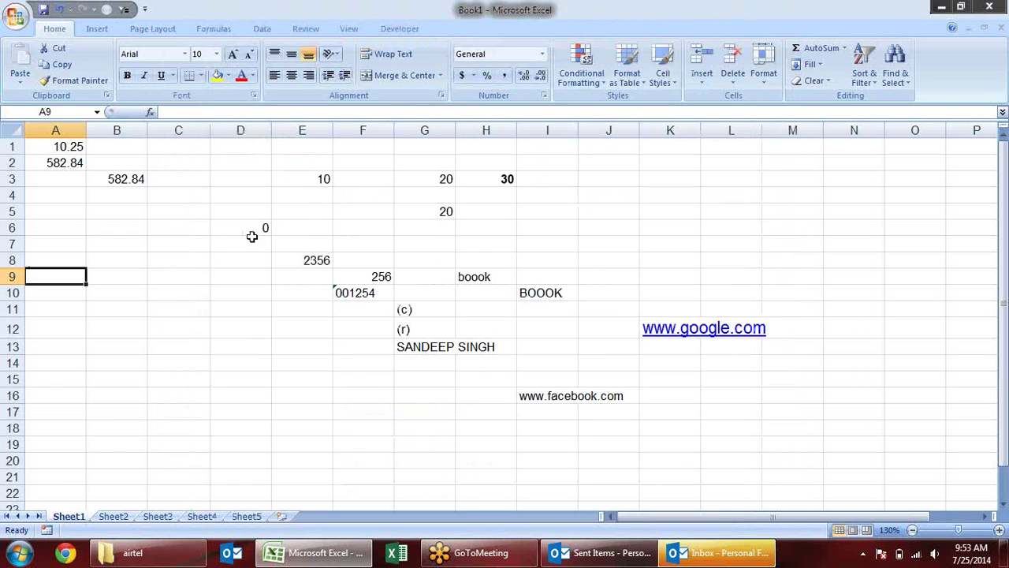
- Select A1 and toggle the toolbar Filter on and then off
click(70, 146)
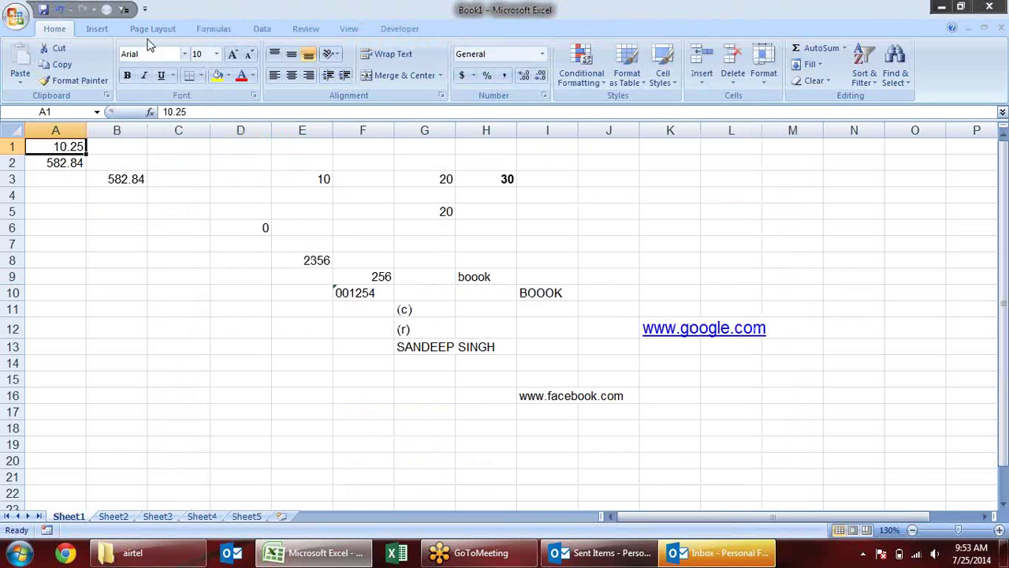
click(124, 10)
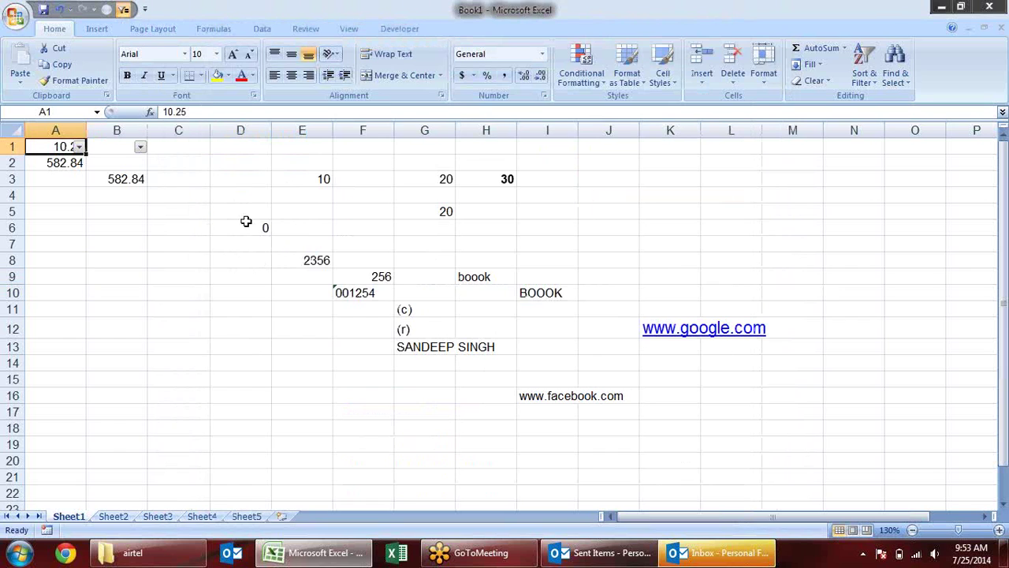
click(123, 10)
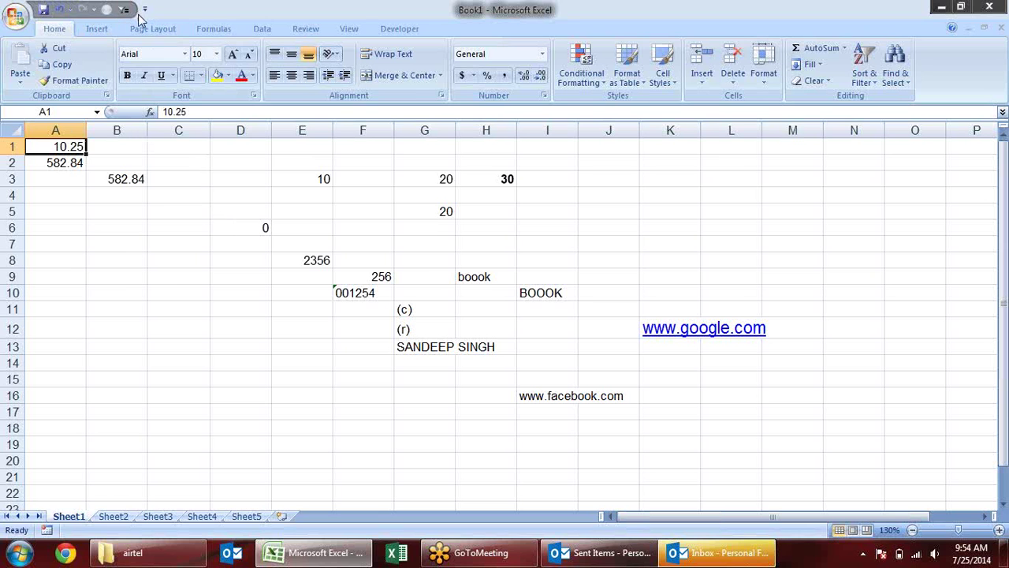
- Switch briefly to the Outlook inbox, close it, and return to Excel at cell C7
click(695, 554)
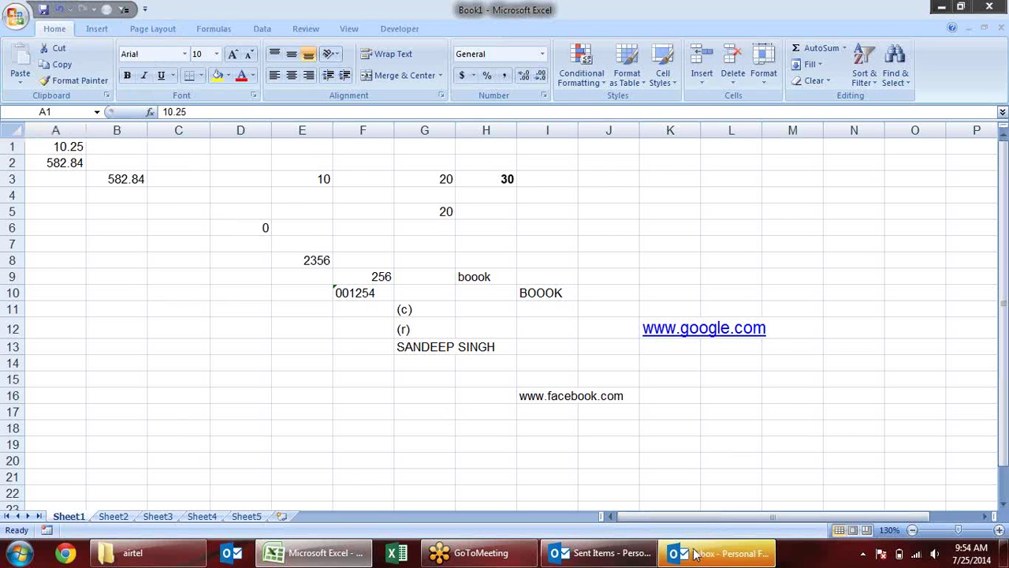
click(840, 106)
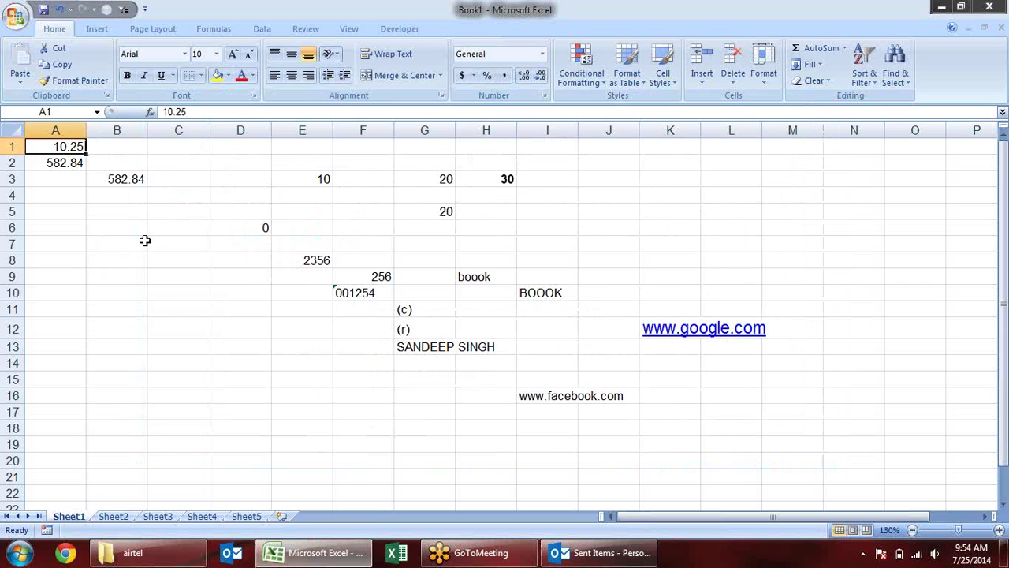
click(152, 241)
click(15, 16)
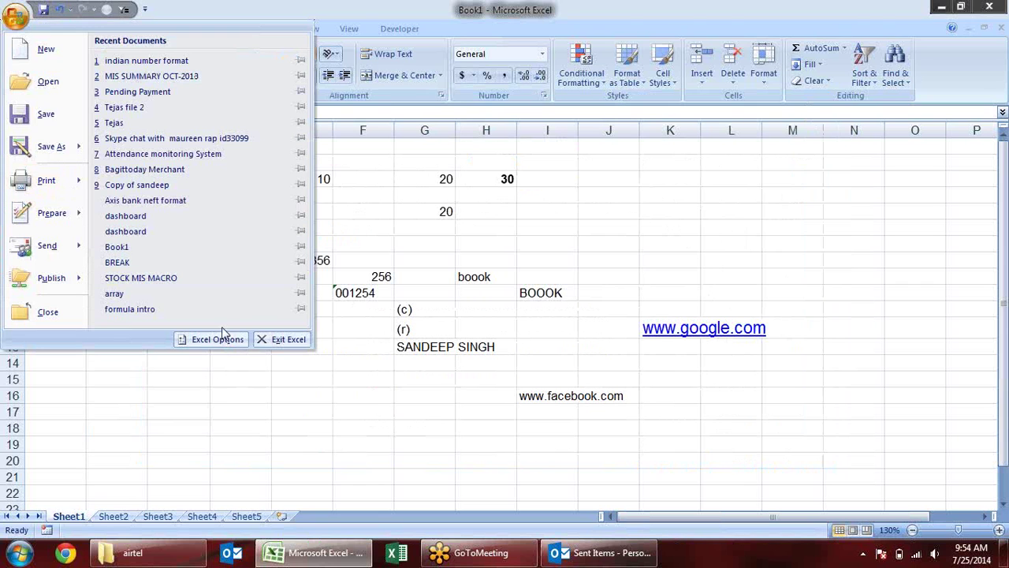
- From Excel Options' Add-Ins page, open the Excel Add-ins manager showing Analysis ToolPak and Solver
key(Escape)
key(alt+f)
click(224, 336)
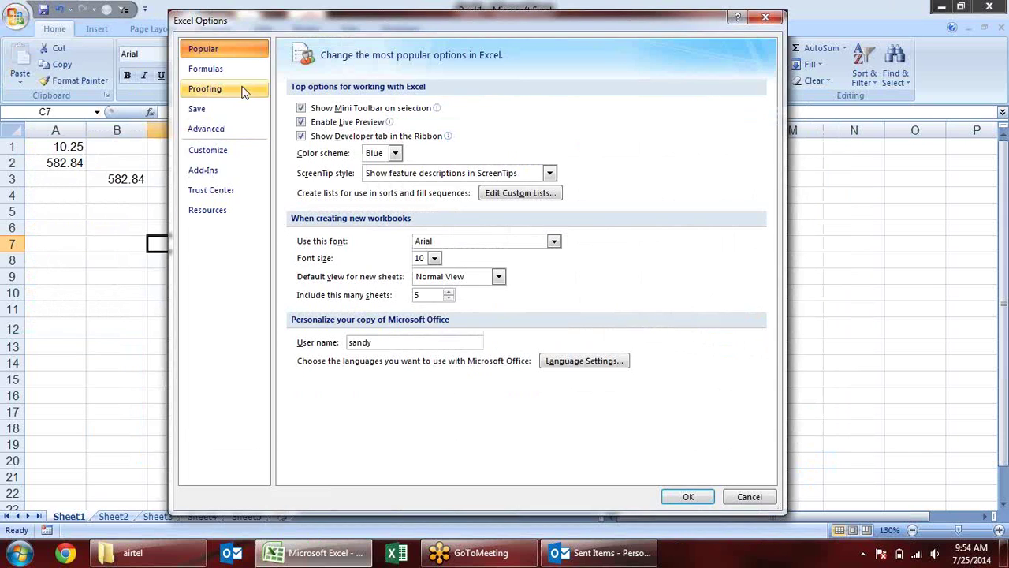
click(237, 152)
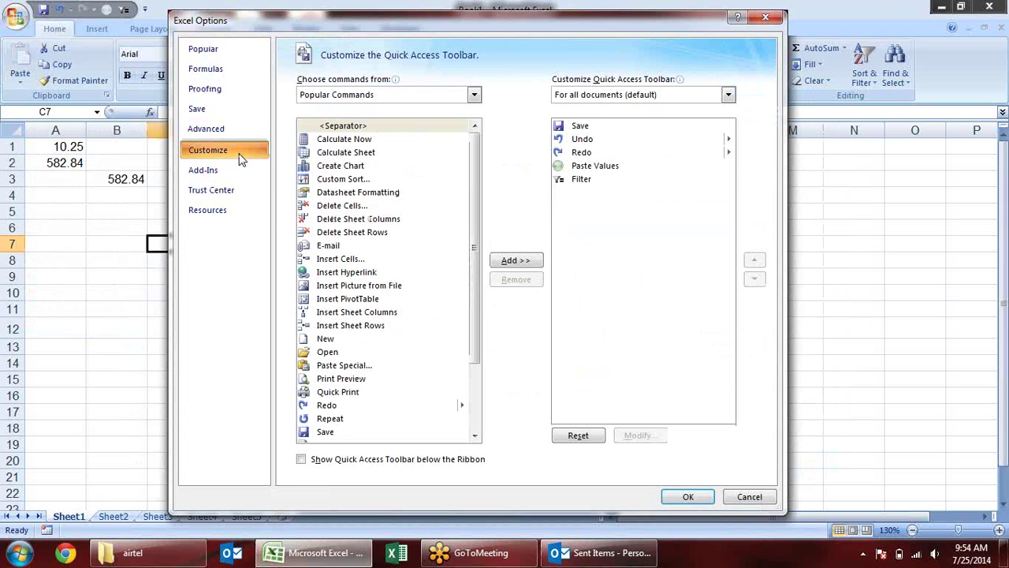
click(227, 174)
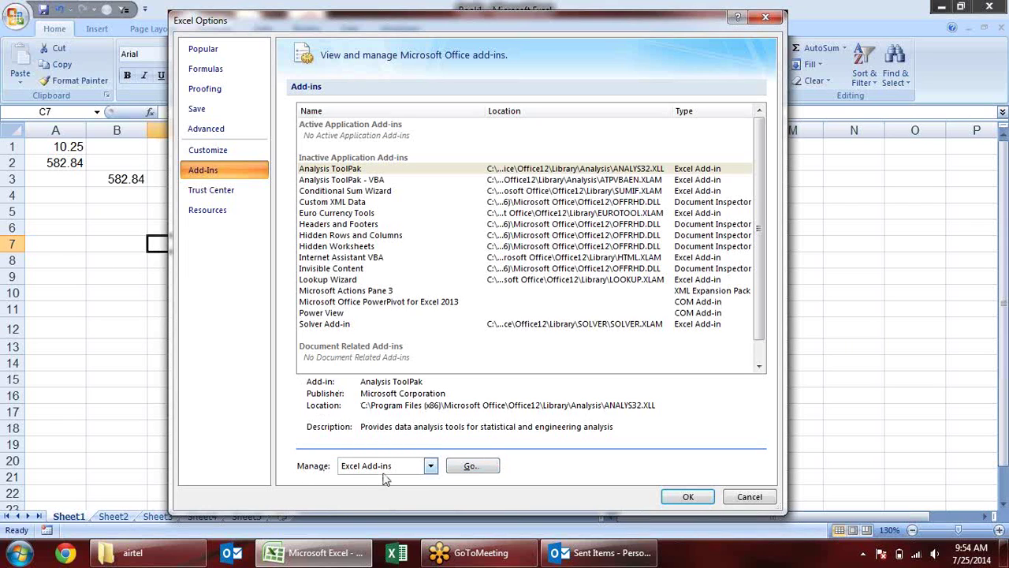
click(471, 466)
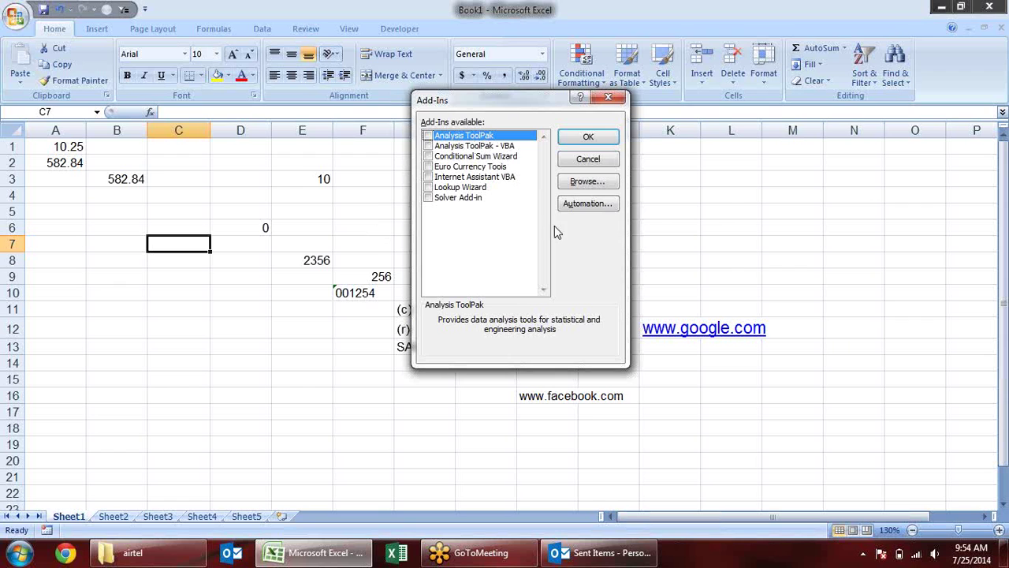
- Enable Analysis ToolPak - VBA, declining VBA support installation and dismissing the ATPVBAEN.XLAM error
click(587, 182)
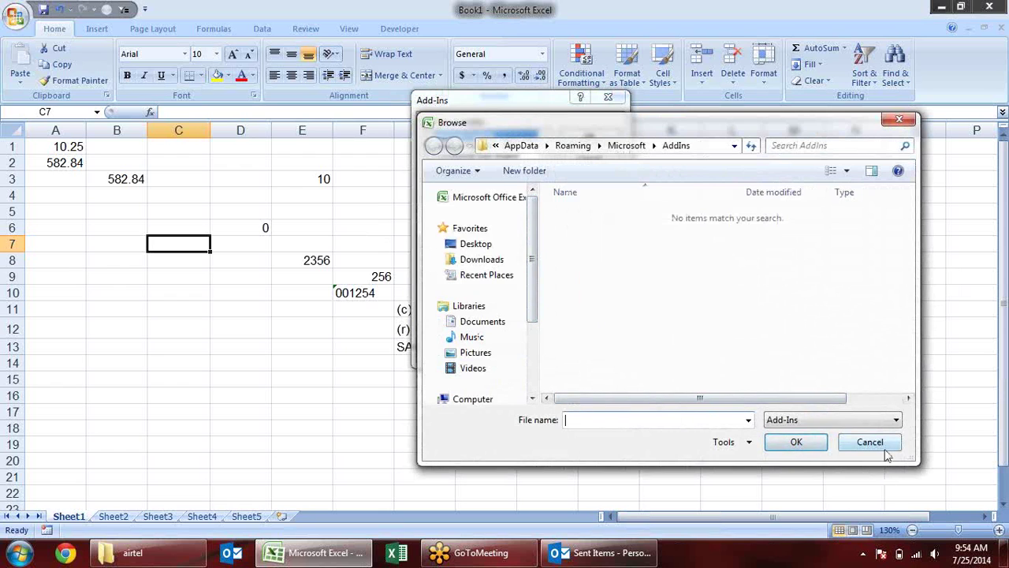
click(882, 446)
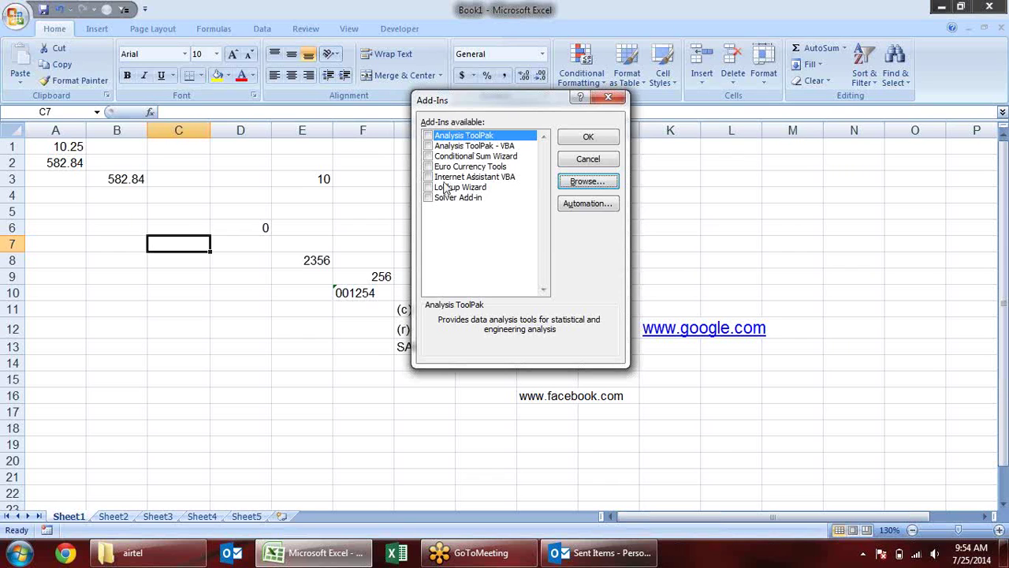
click(428, 146)
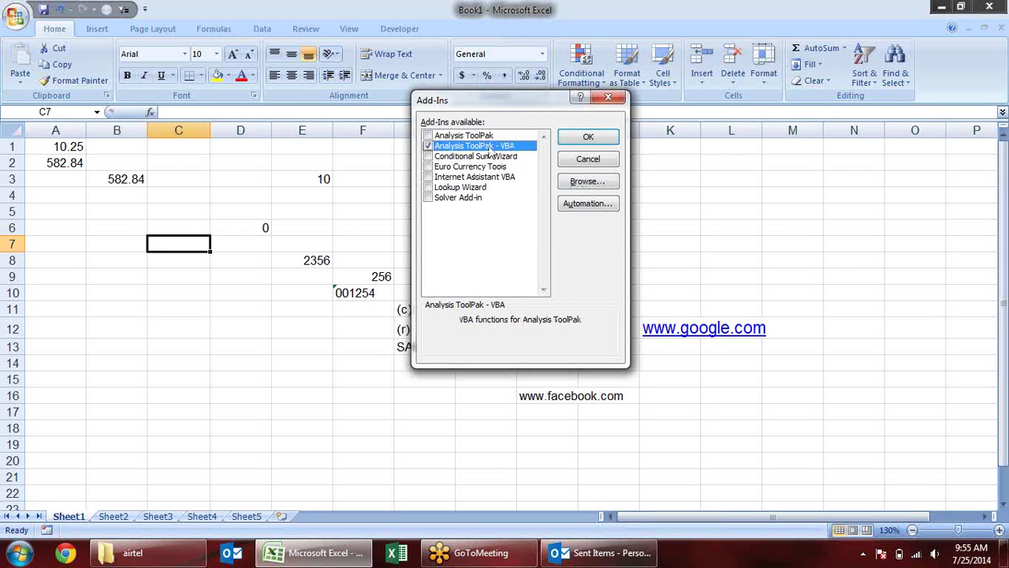
click(604, 137)
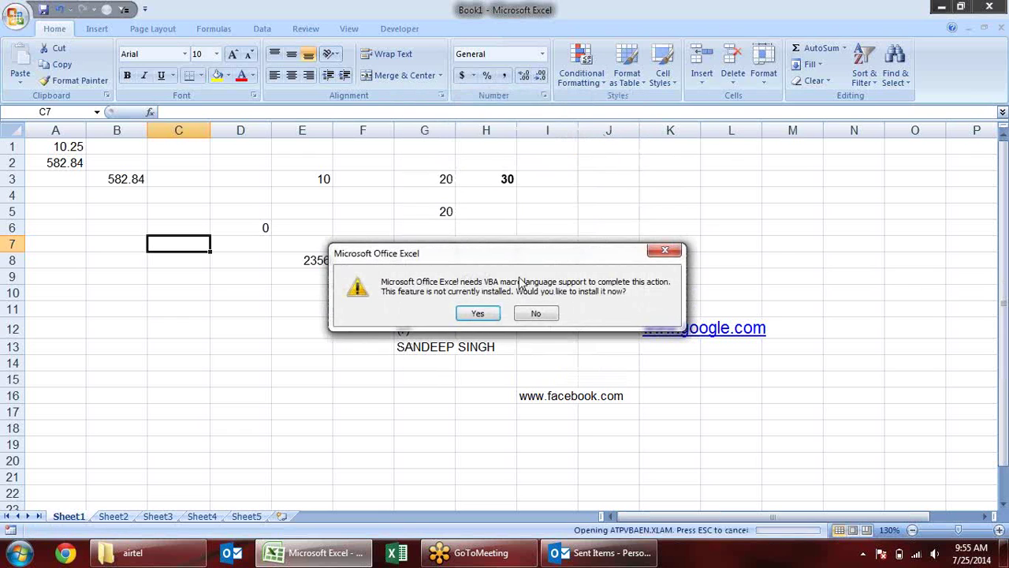
click(527, 316)
click(522, 329)
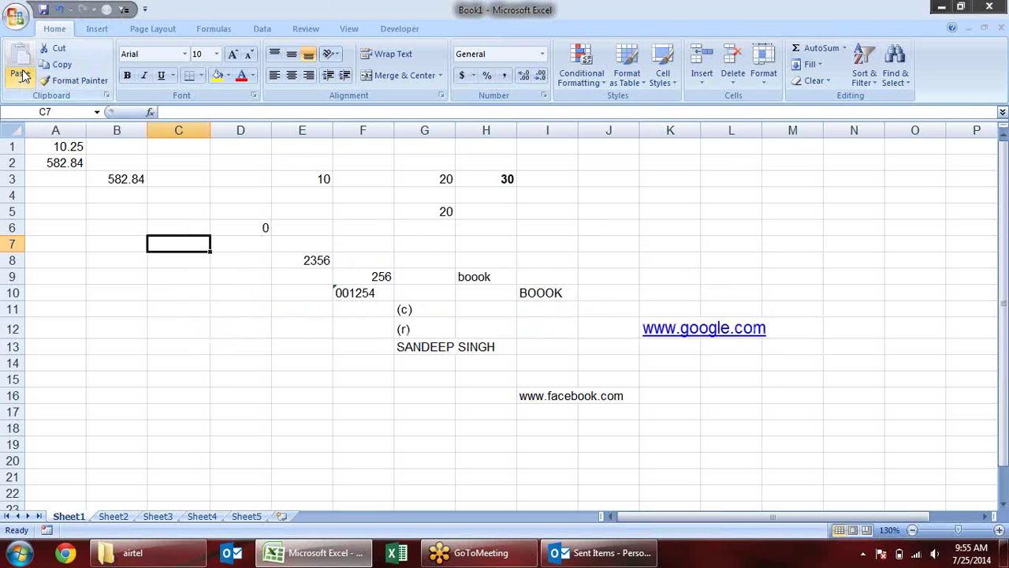
click(24, 19)
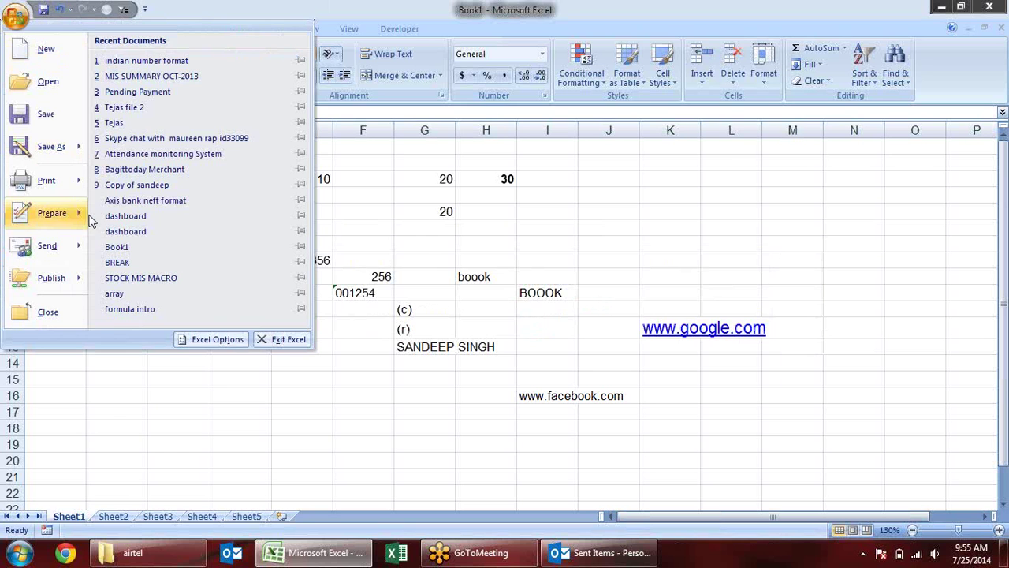
- Open the Trust Center settings and review the Macro and ActiveX settings pages
click(217, 339)
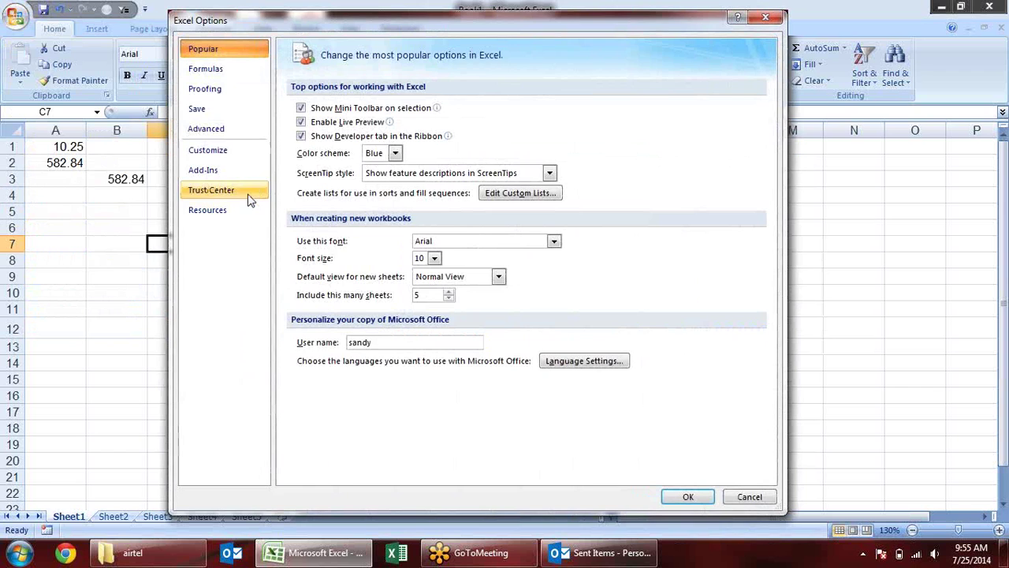
click(248, 197)
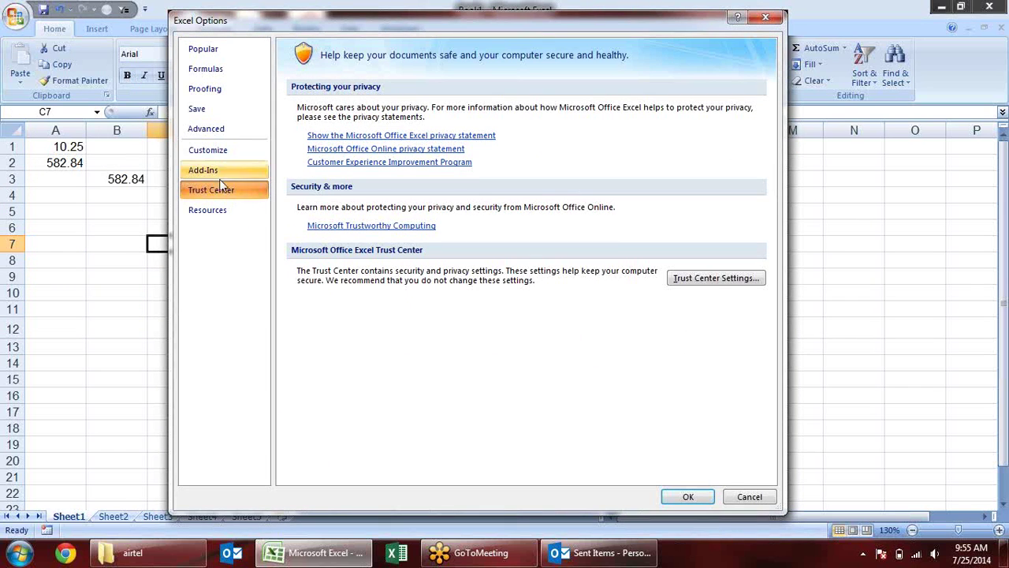
click(709, 283)
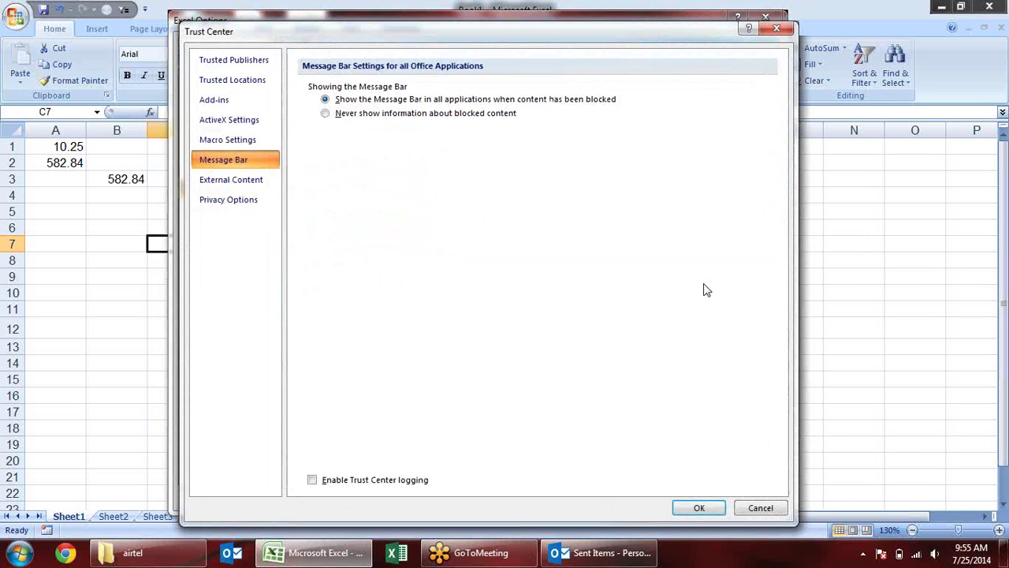
click(214, 138)
click(230, 126)
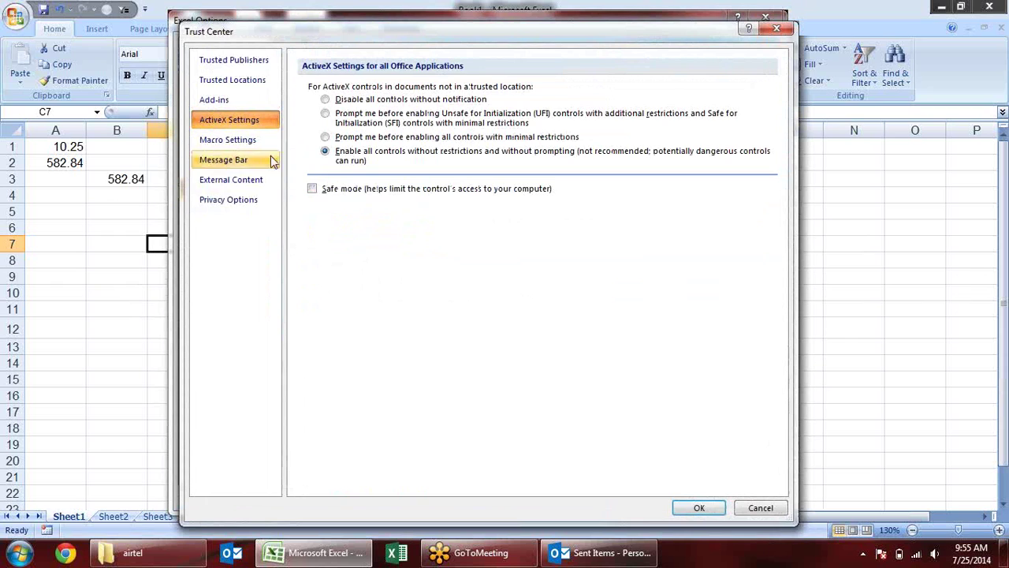
click(236, 145)
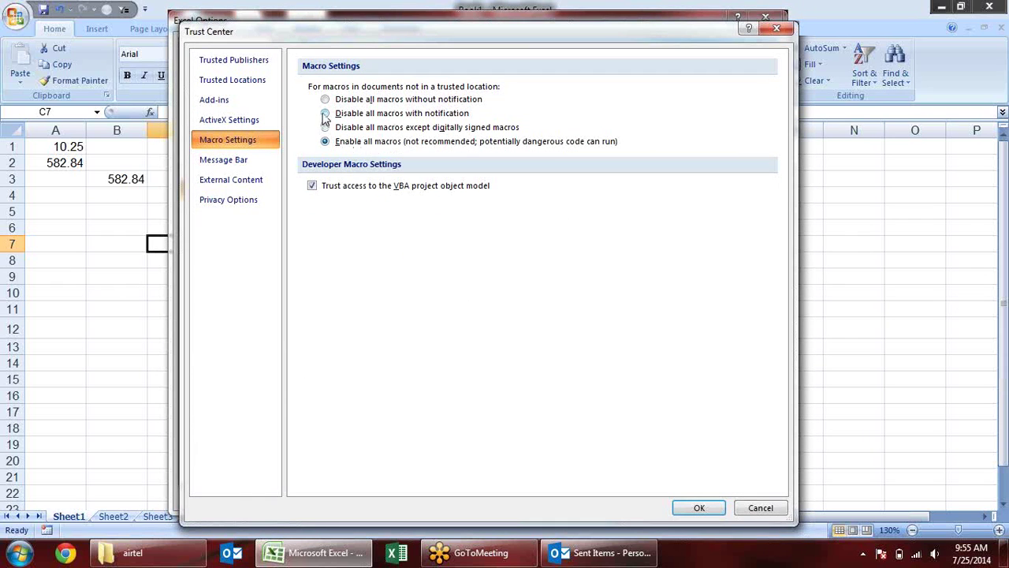
click(273, 123)
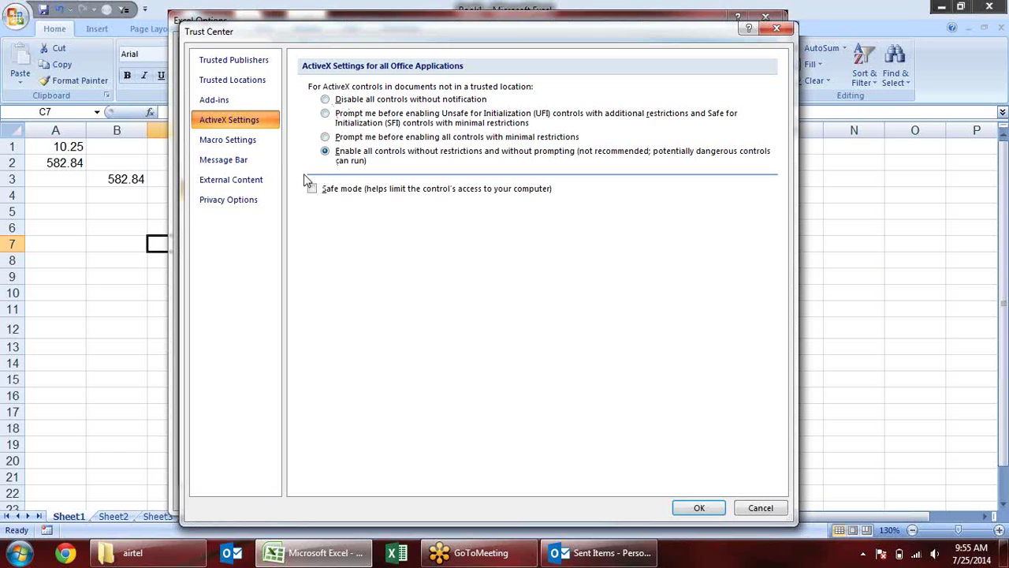
- Review the Message Bar, External Content, Add-ins and Privacy Options pages
click(250, 160)
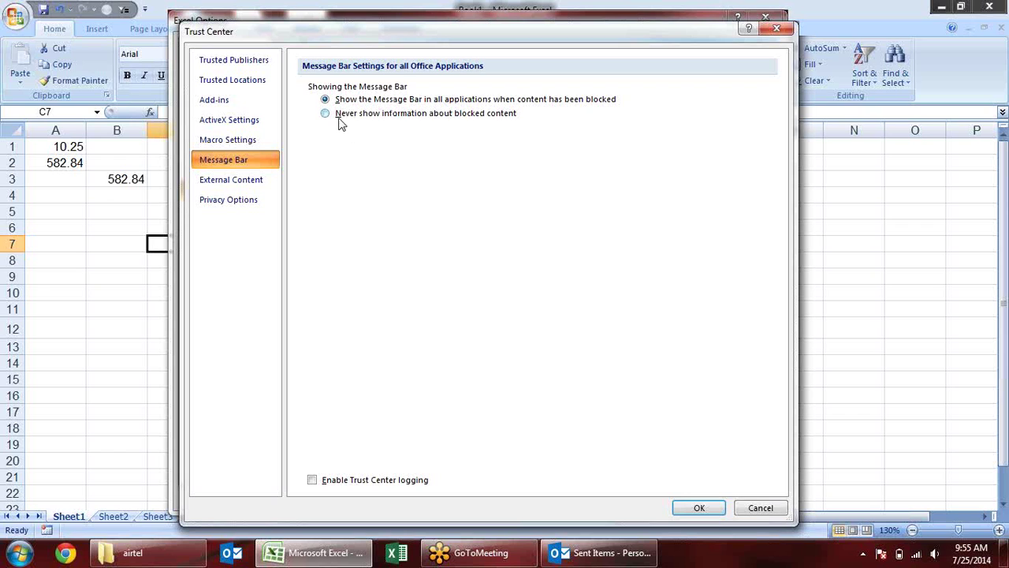
click(256, 180)
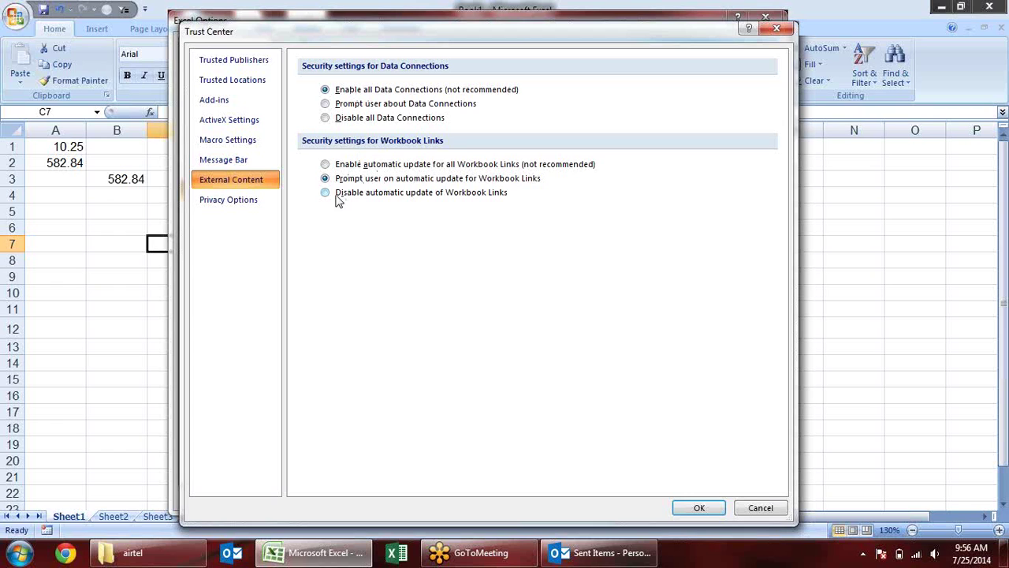
click(274, 119)
click(246, 101)
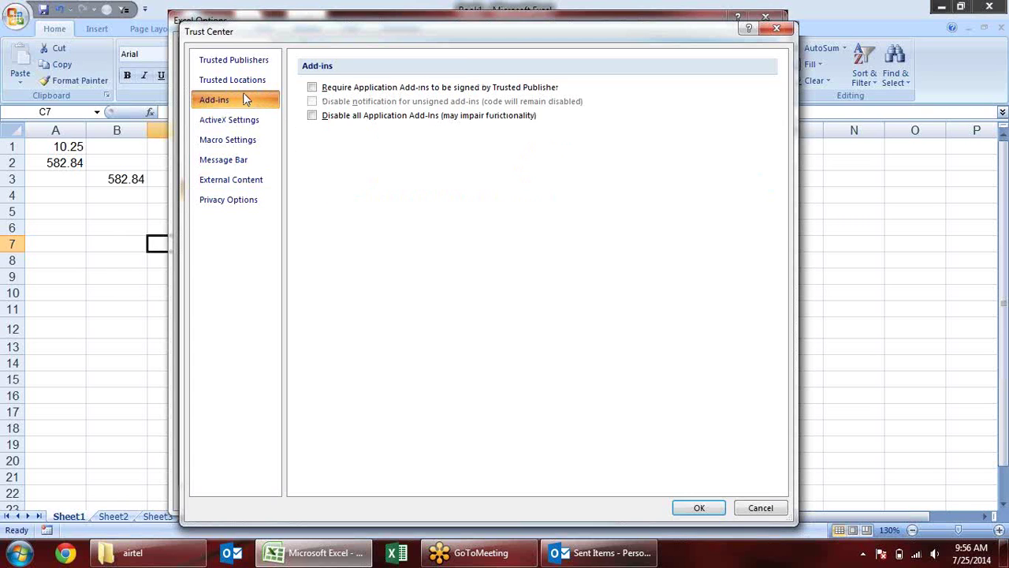
click(260, 202)
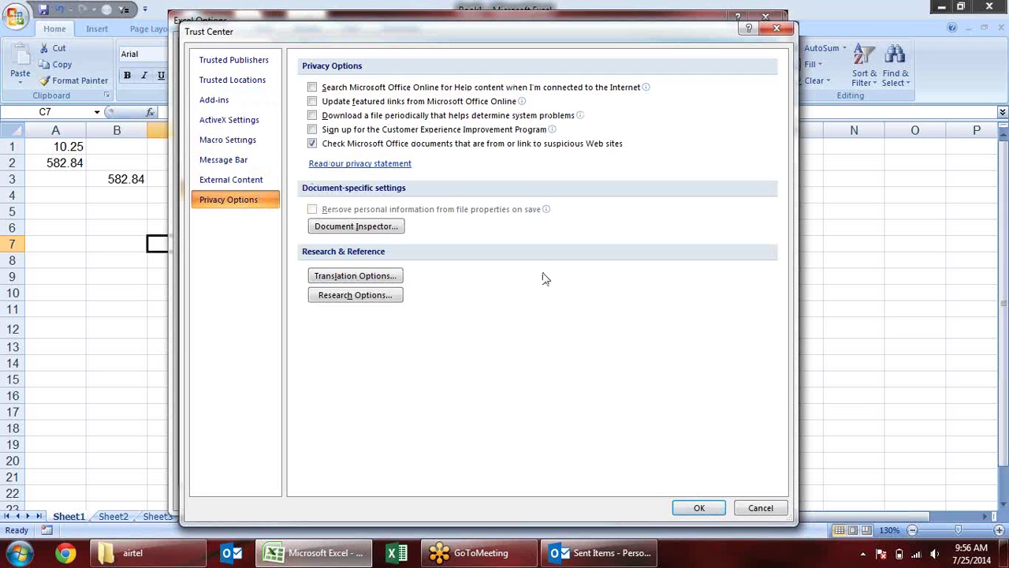
- Close the Trust Center, view the Resources page, then close Excel Options and return to cell D8
click(699, 507)
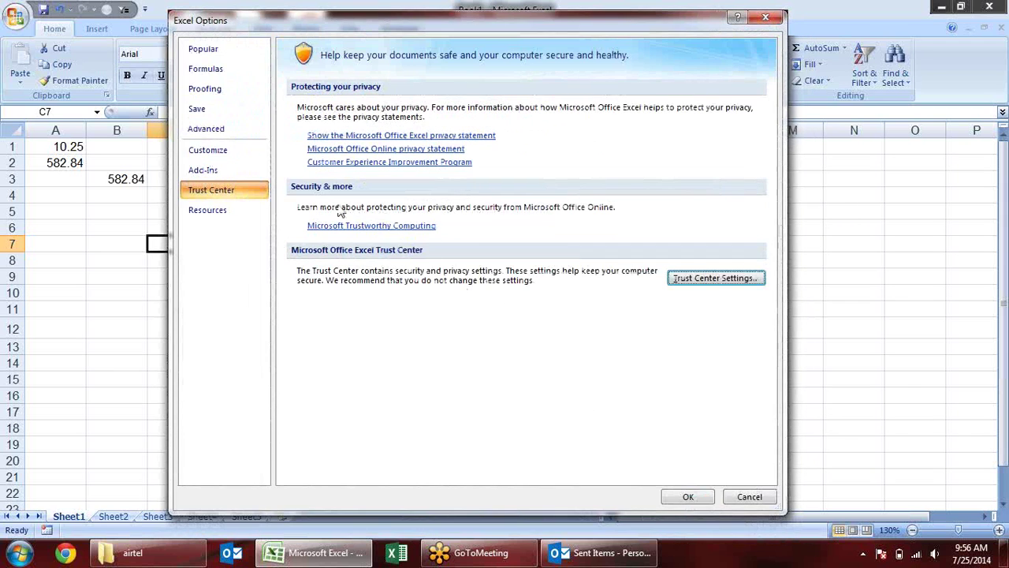
click(210, 209)
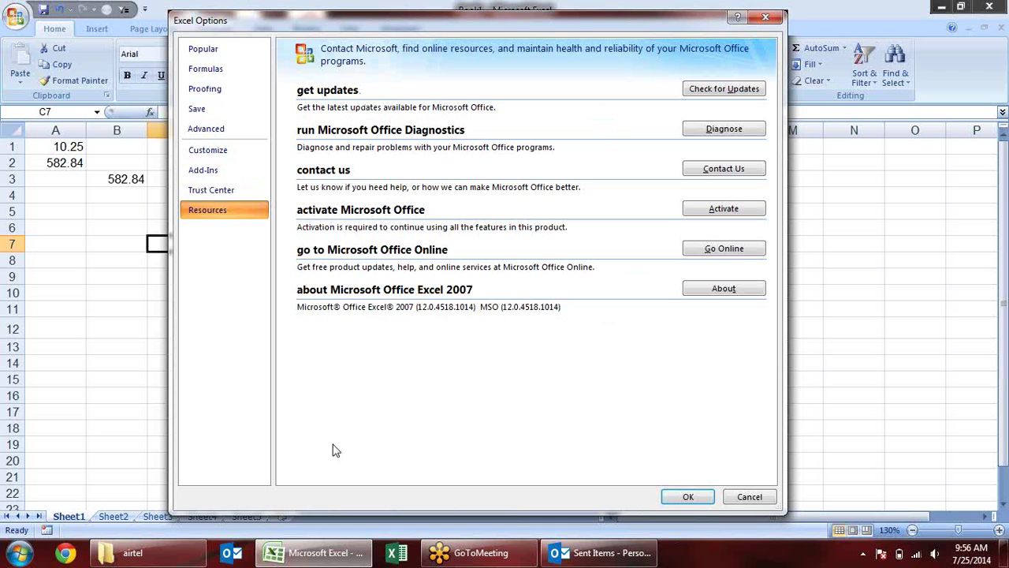
click(672, 500)
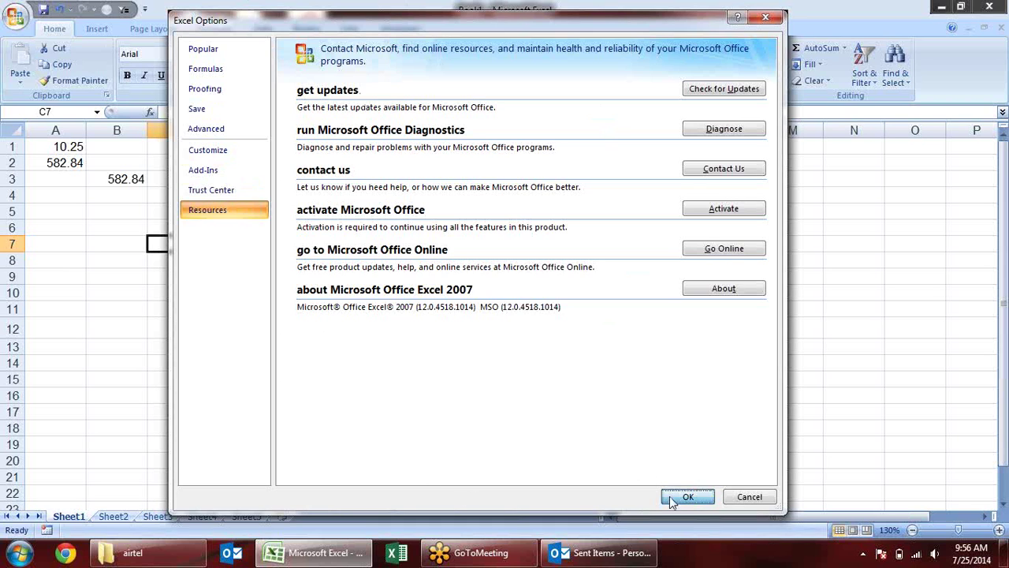
click(214, 258)
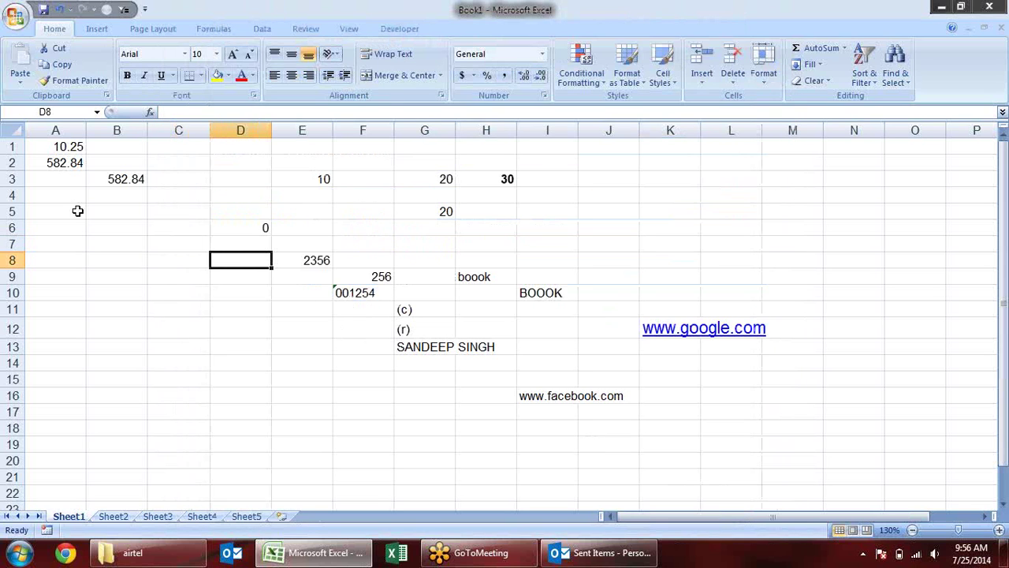
click(21, 17)
click(827, 134)
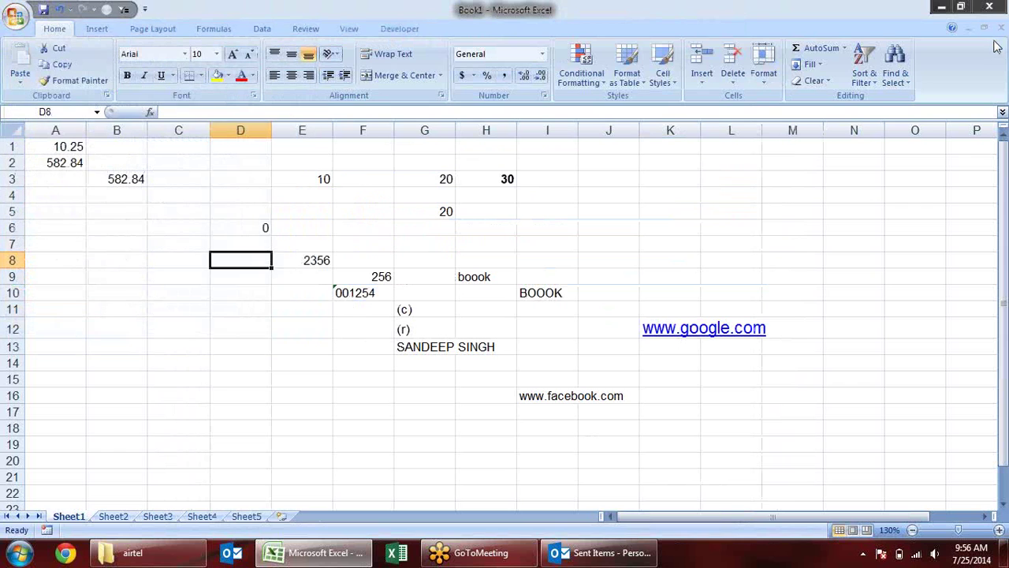